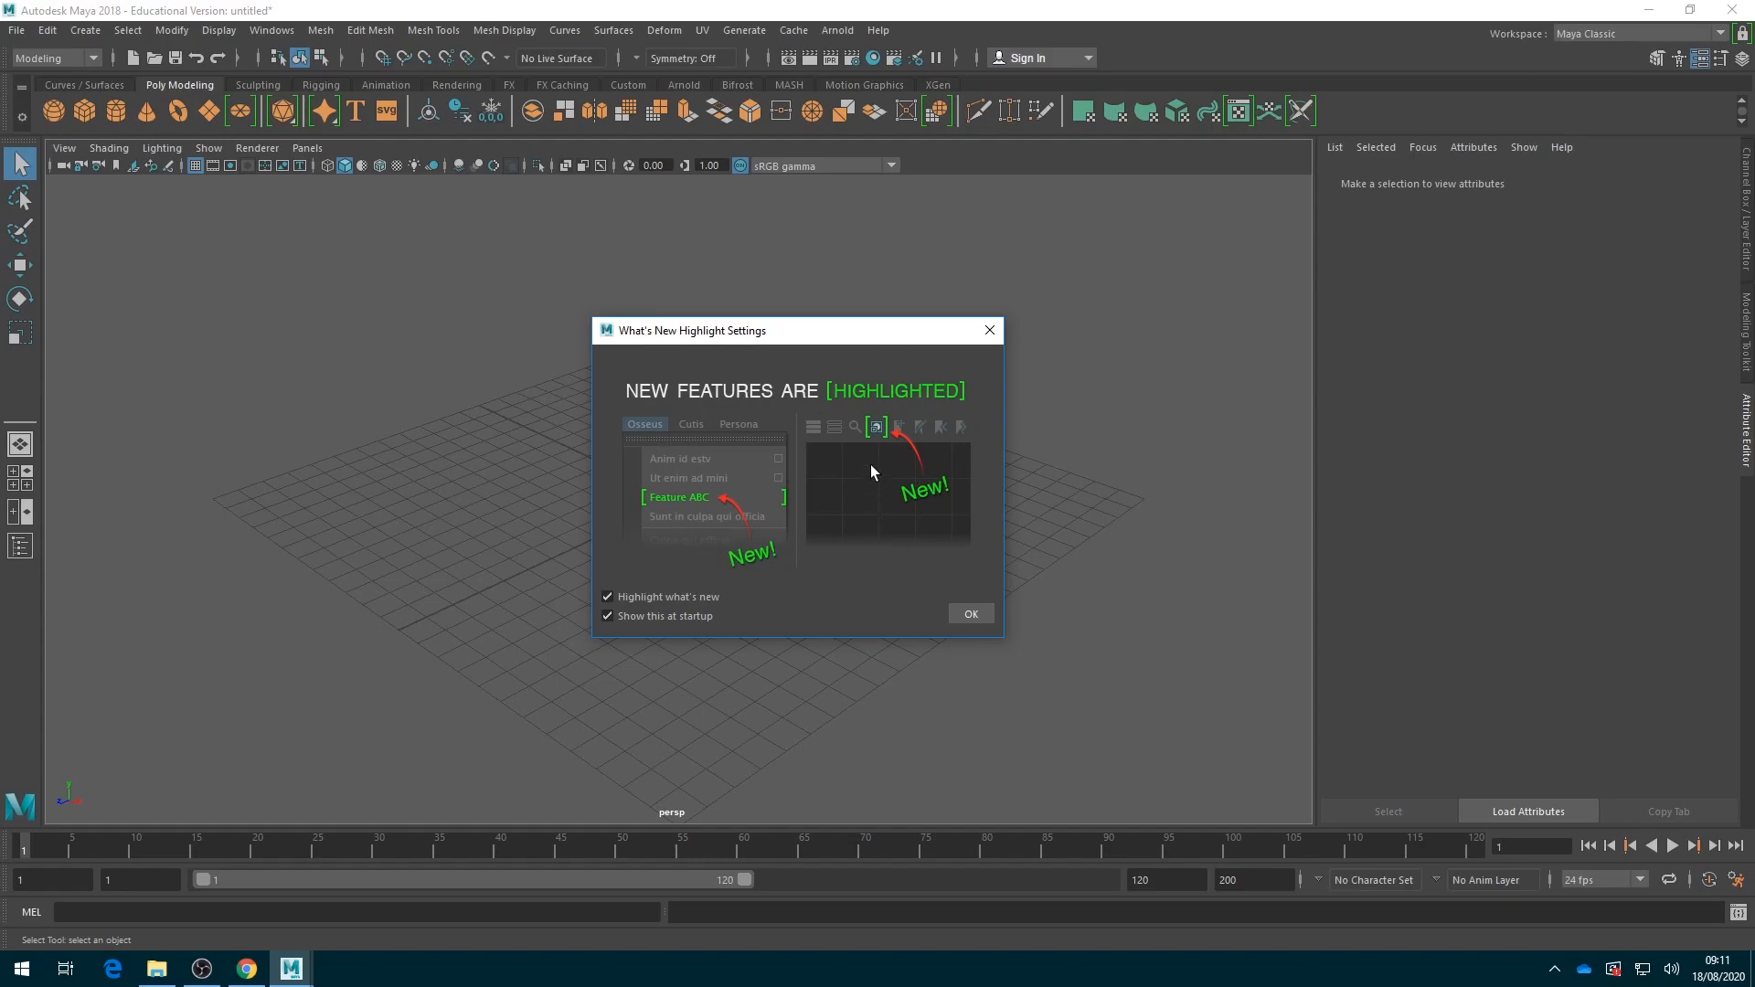
Dismiss the What's New Highlight Settings window
left_click(971, 615)
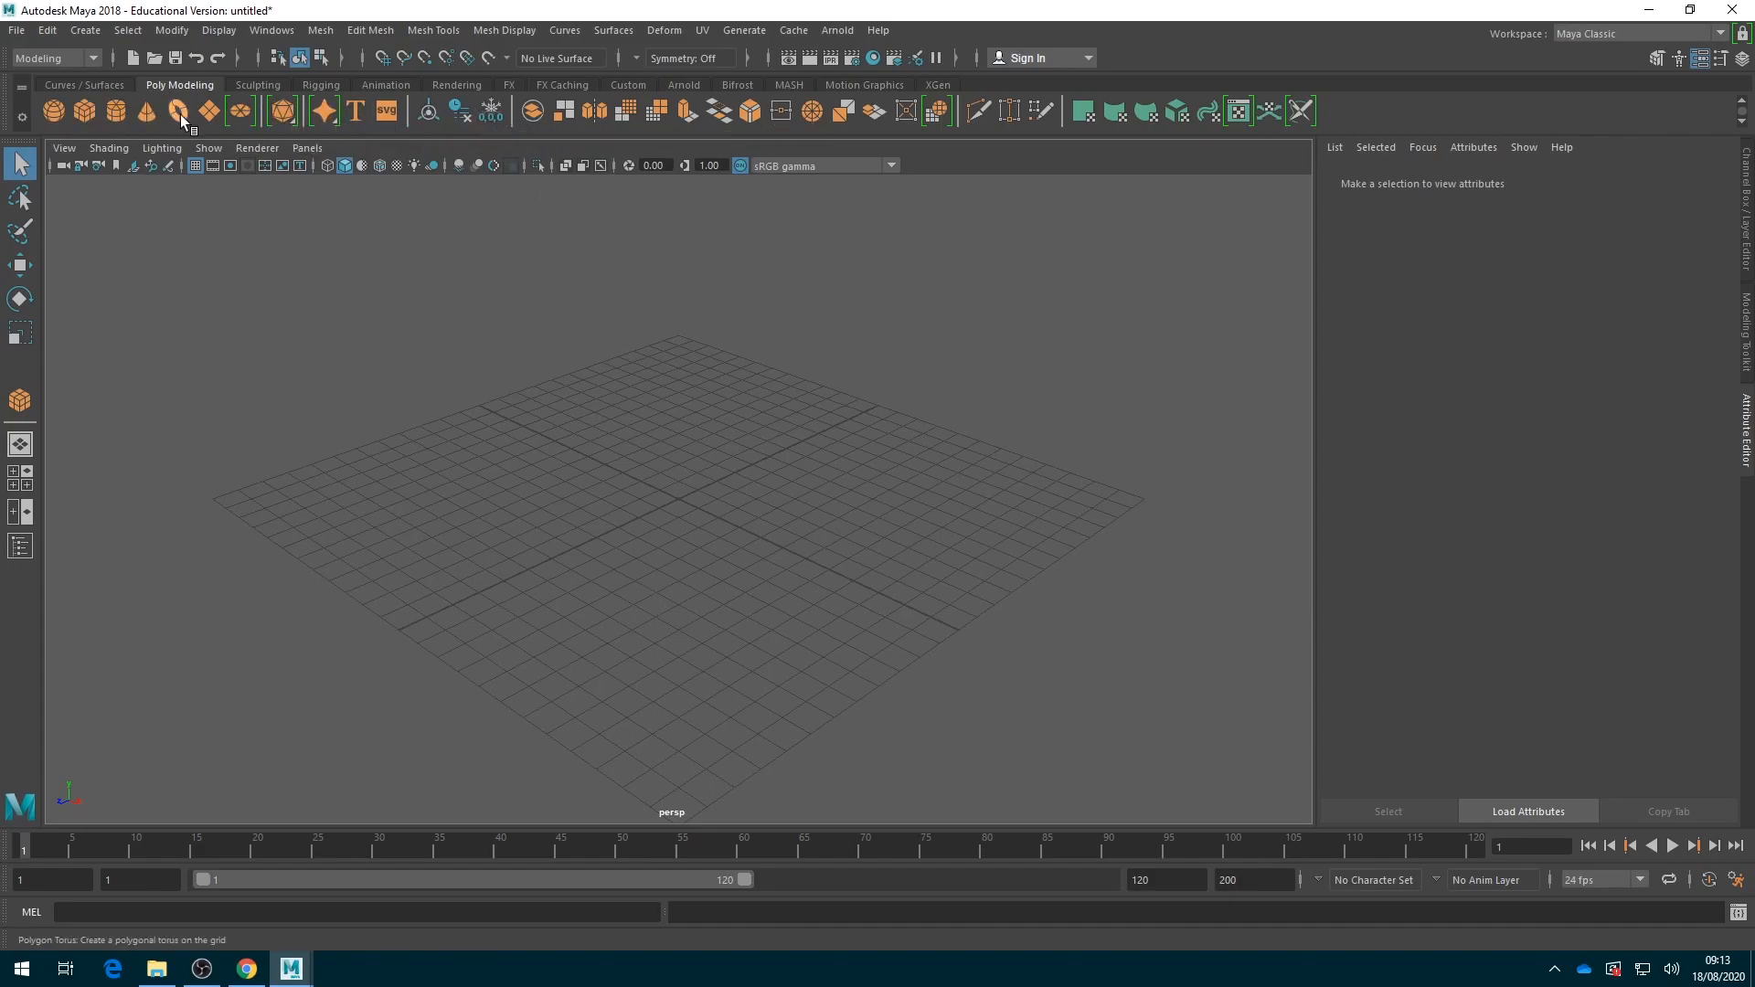
left_click(89, 35)
mouse_move(149, 99)
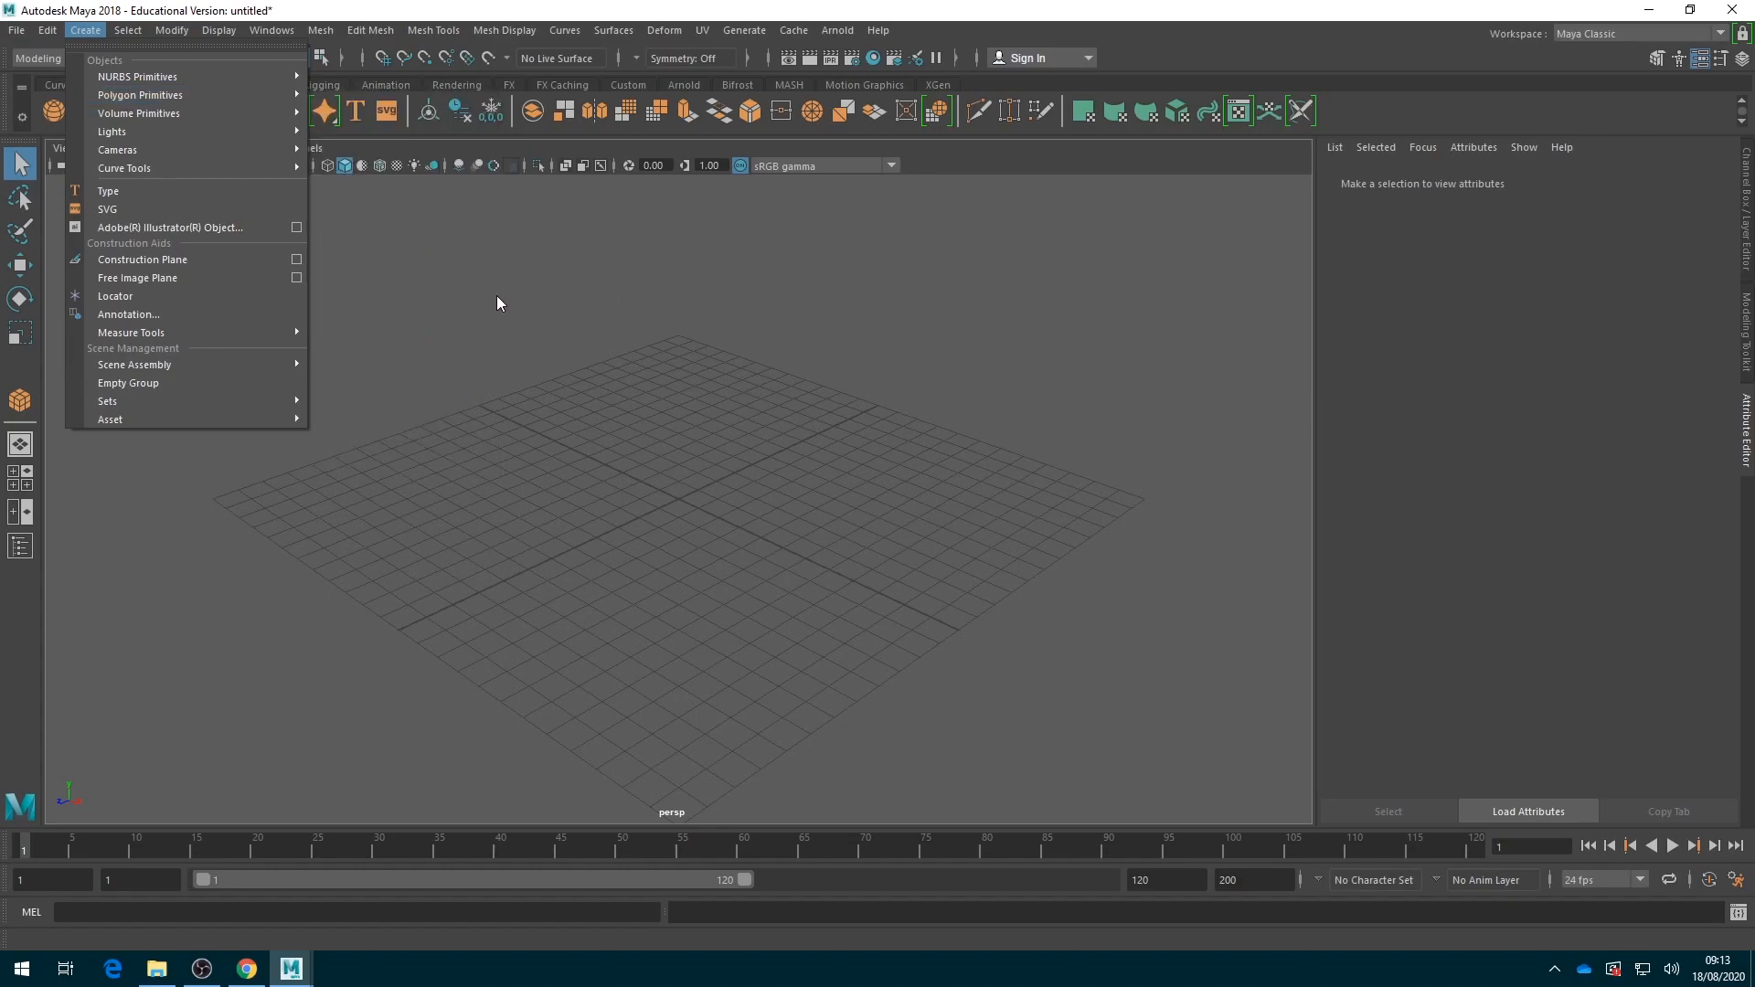
left_click(497, 304)
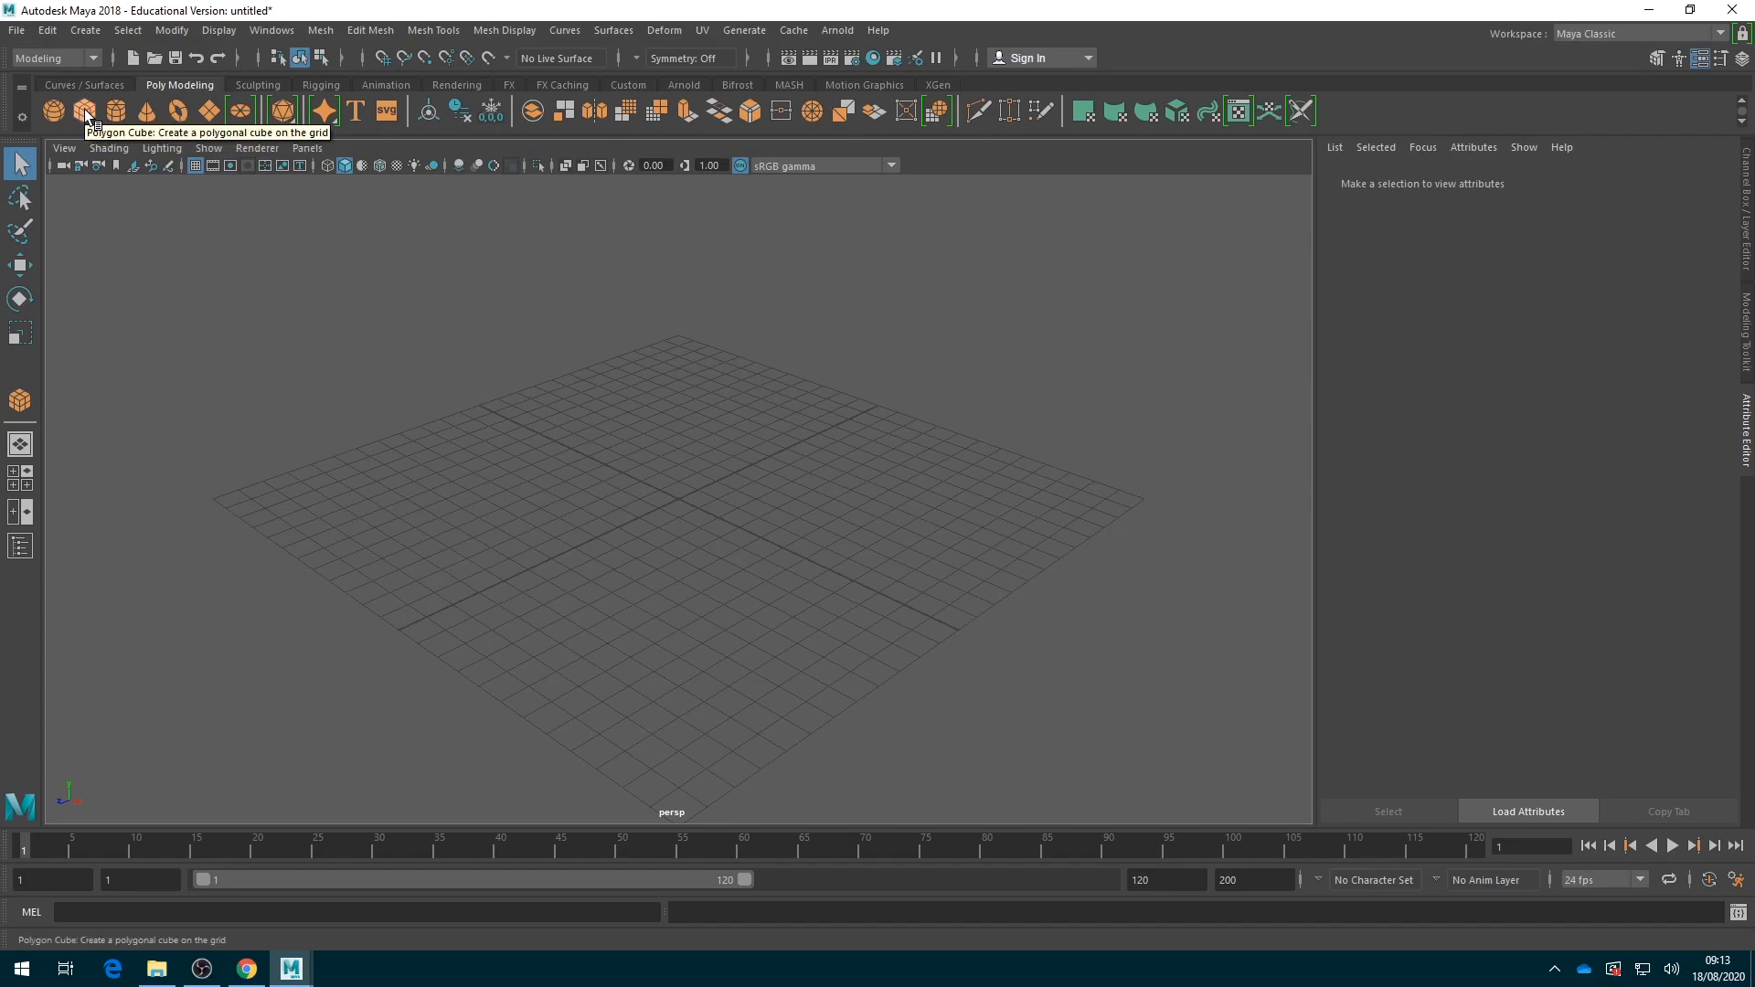
Create a default polygon cube at the centre of the grid and delete it
left_click(84, 110)
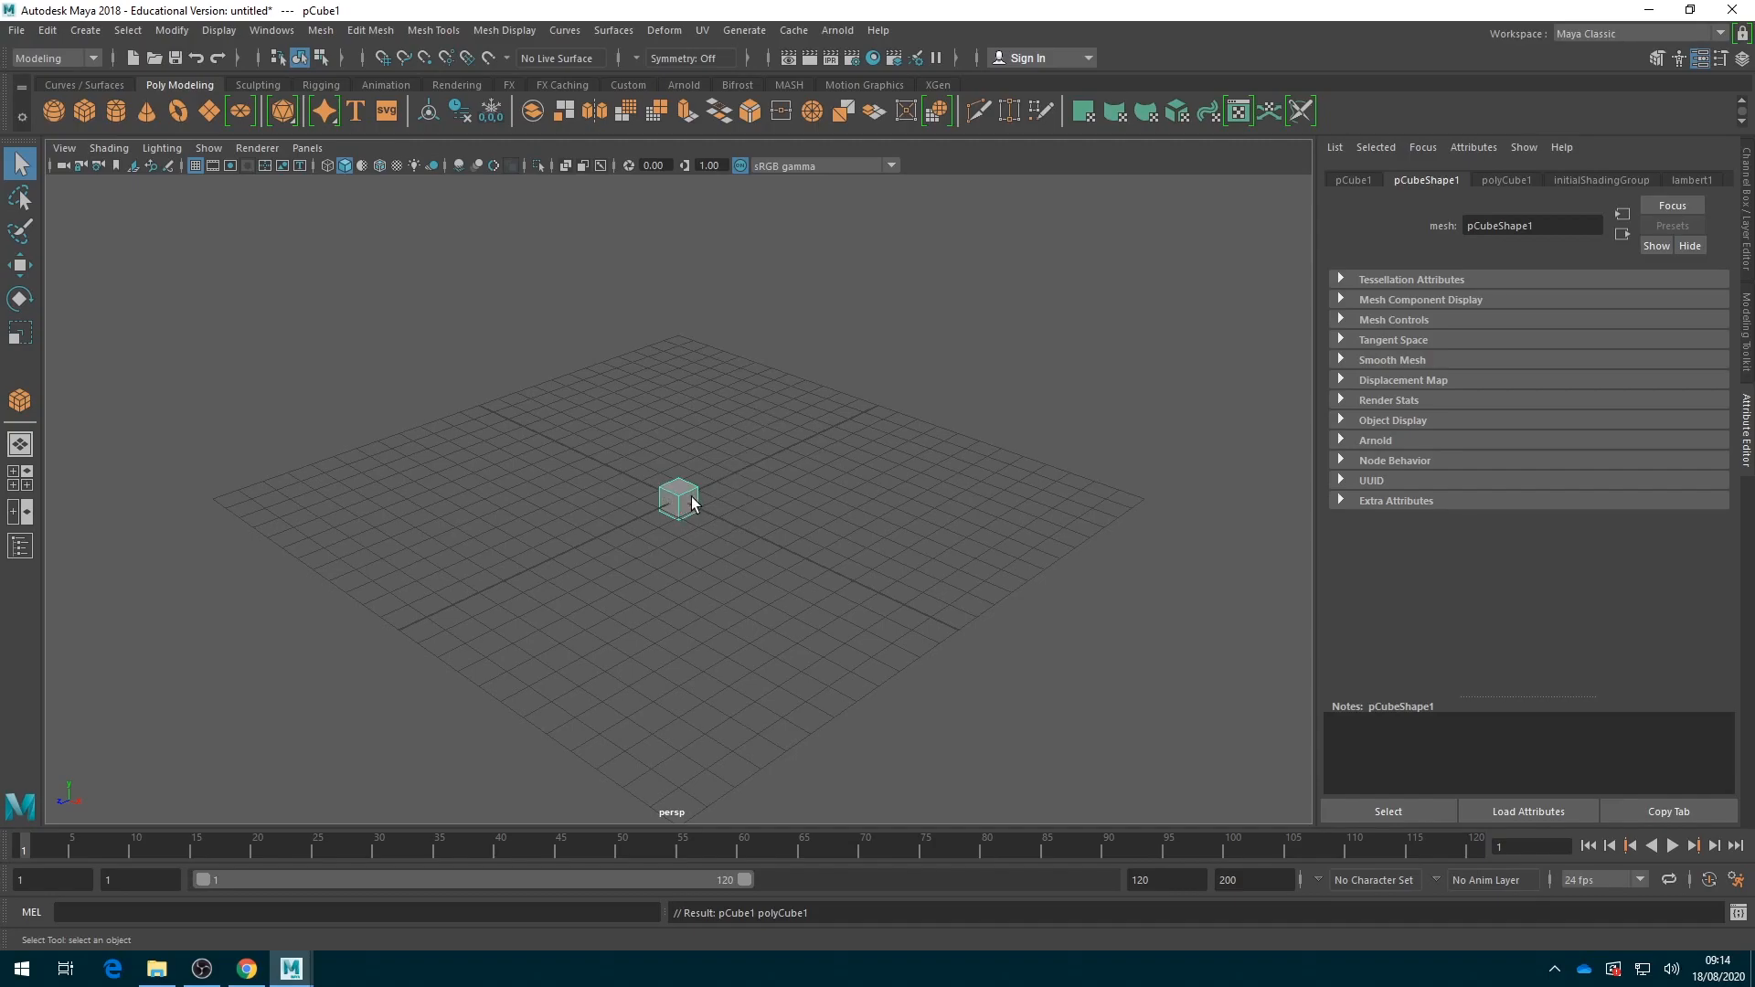
key("Delete")
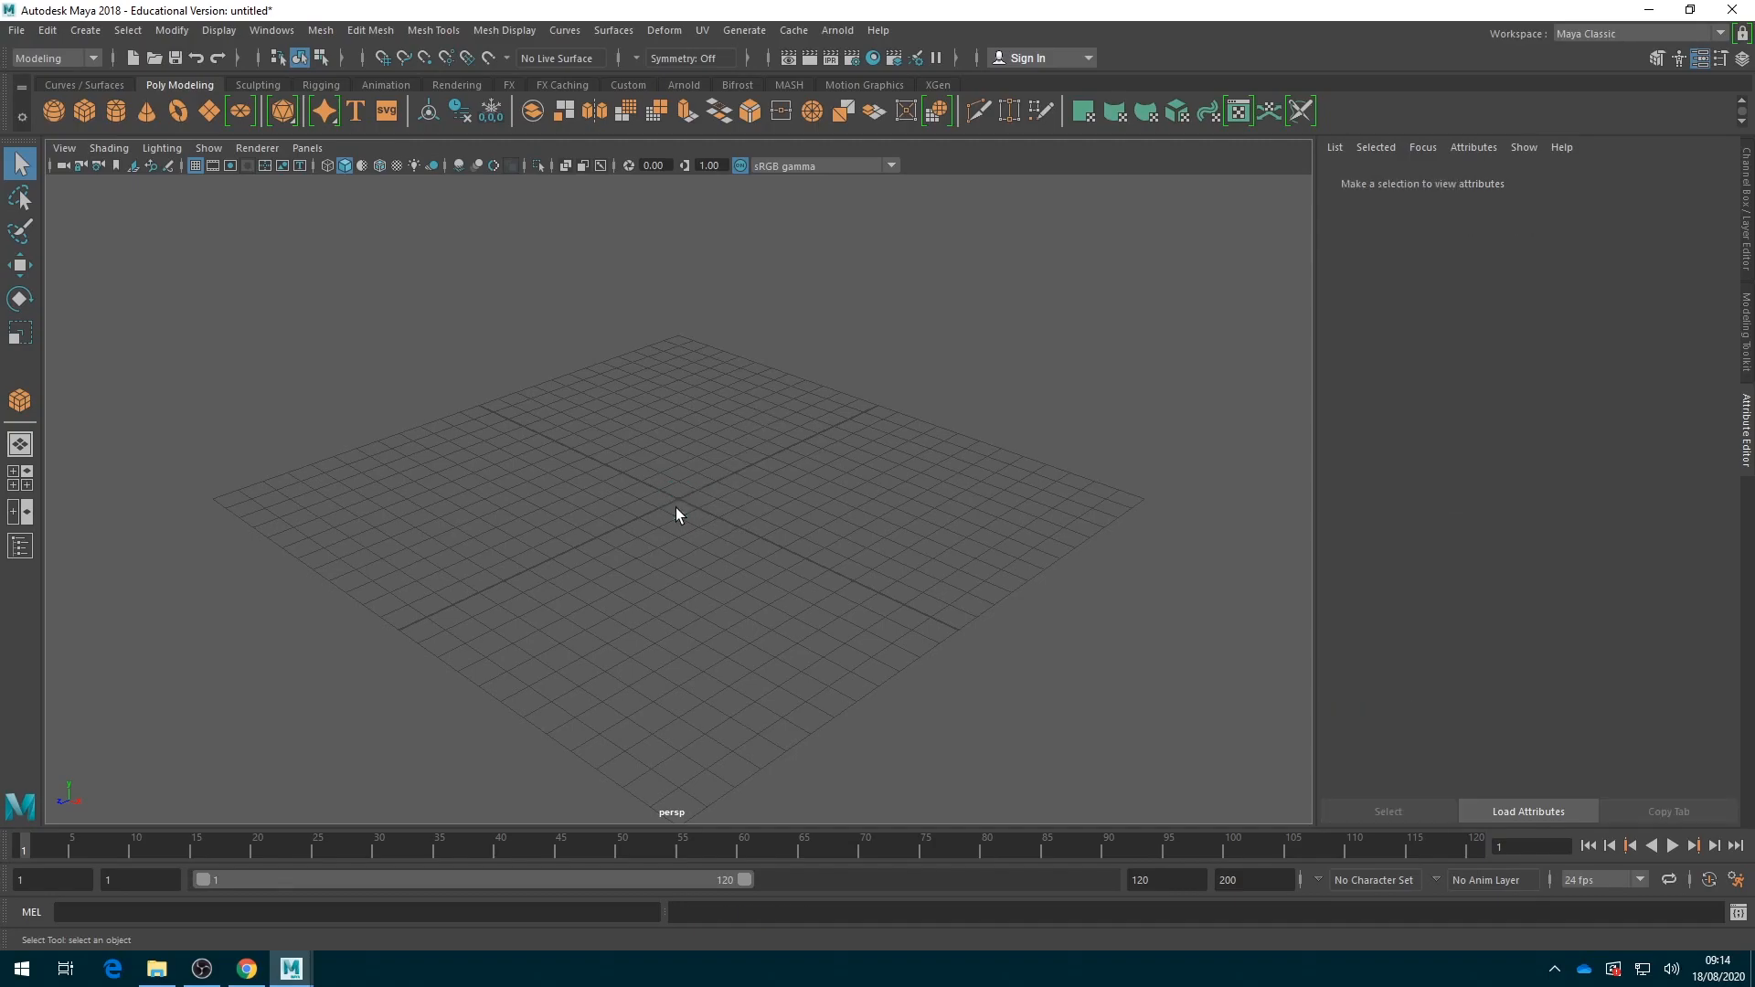
Turn on Interactive Creation for polygon primitives
left_click(85, 30)
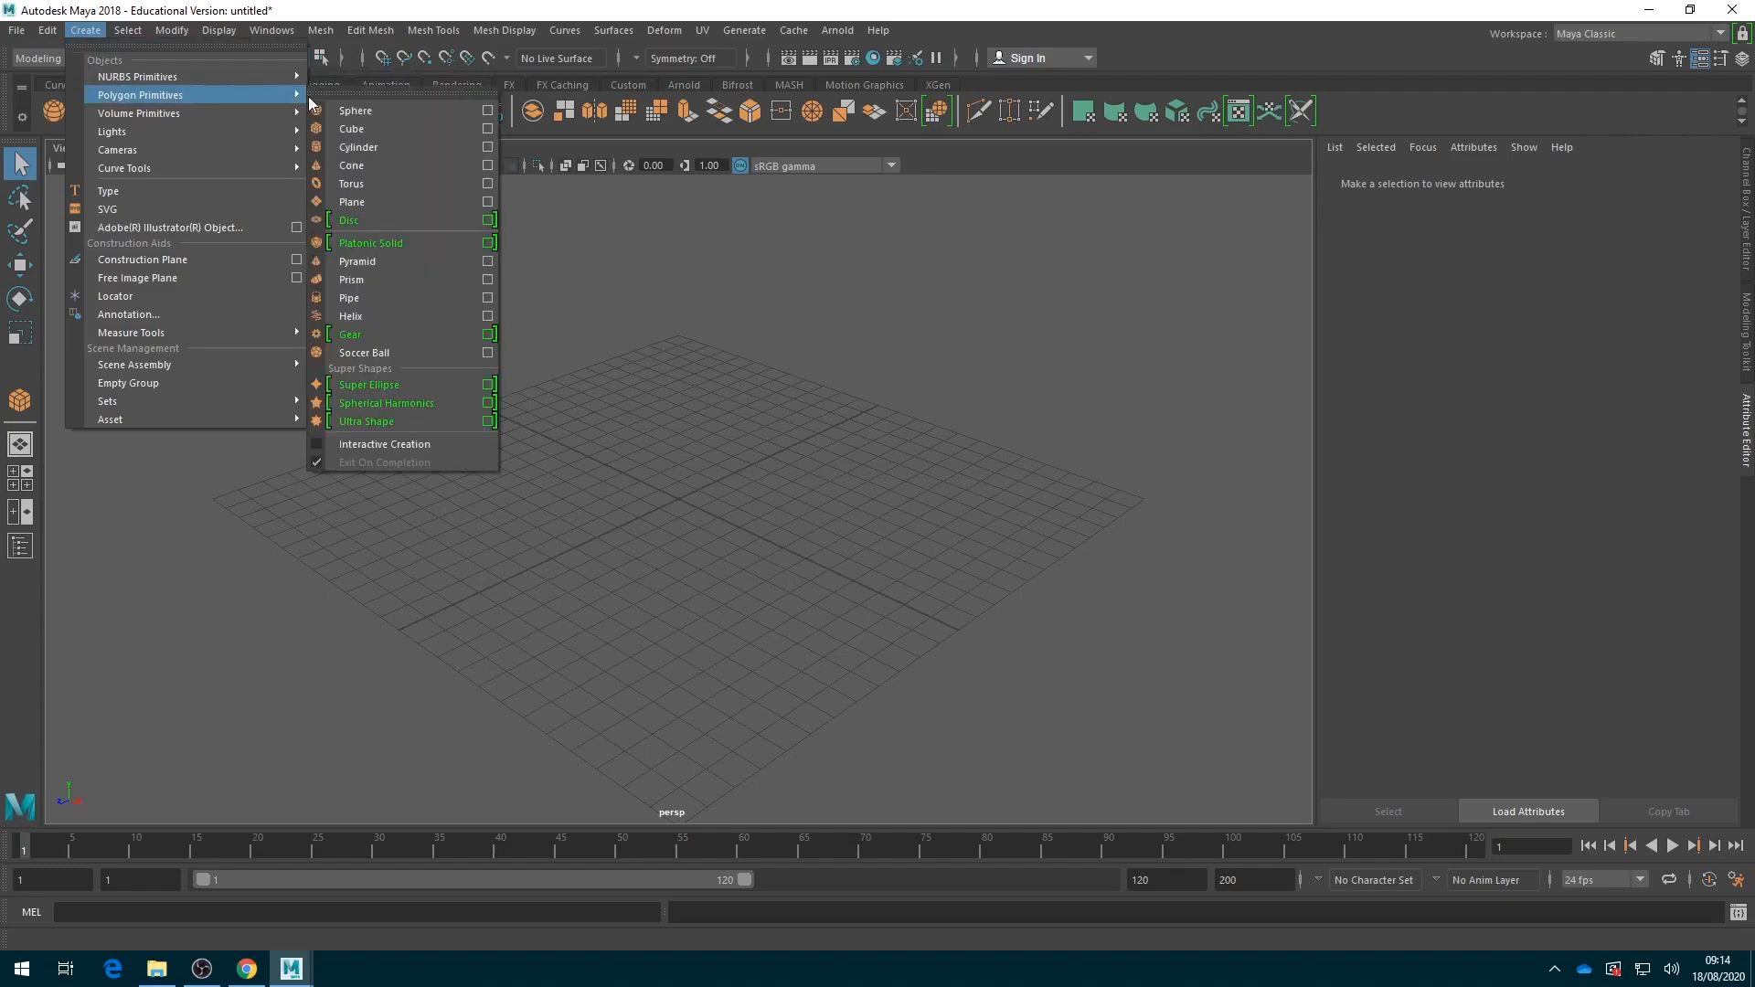
left_click(318, 443)
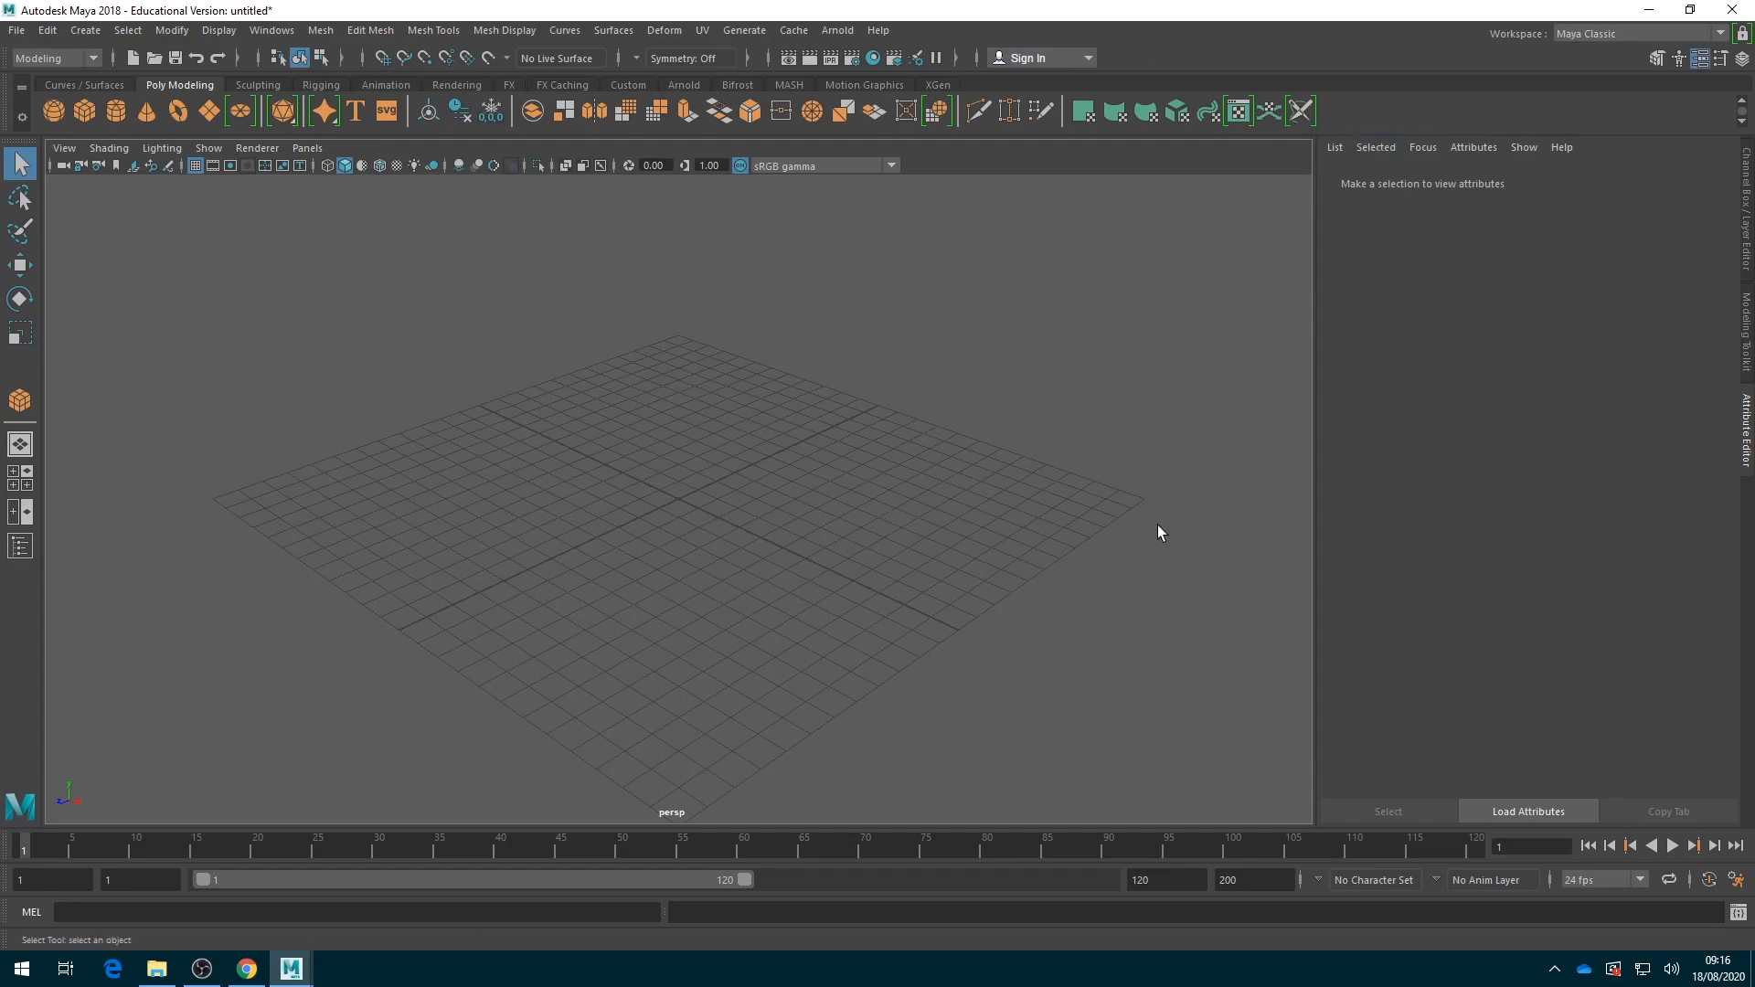
left_click(85, 30)
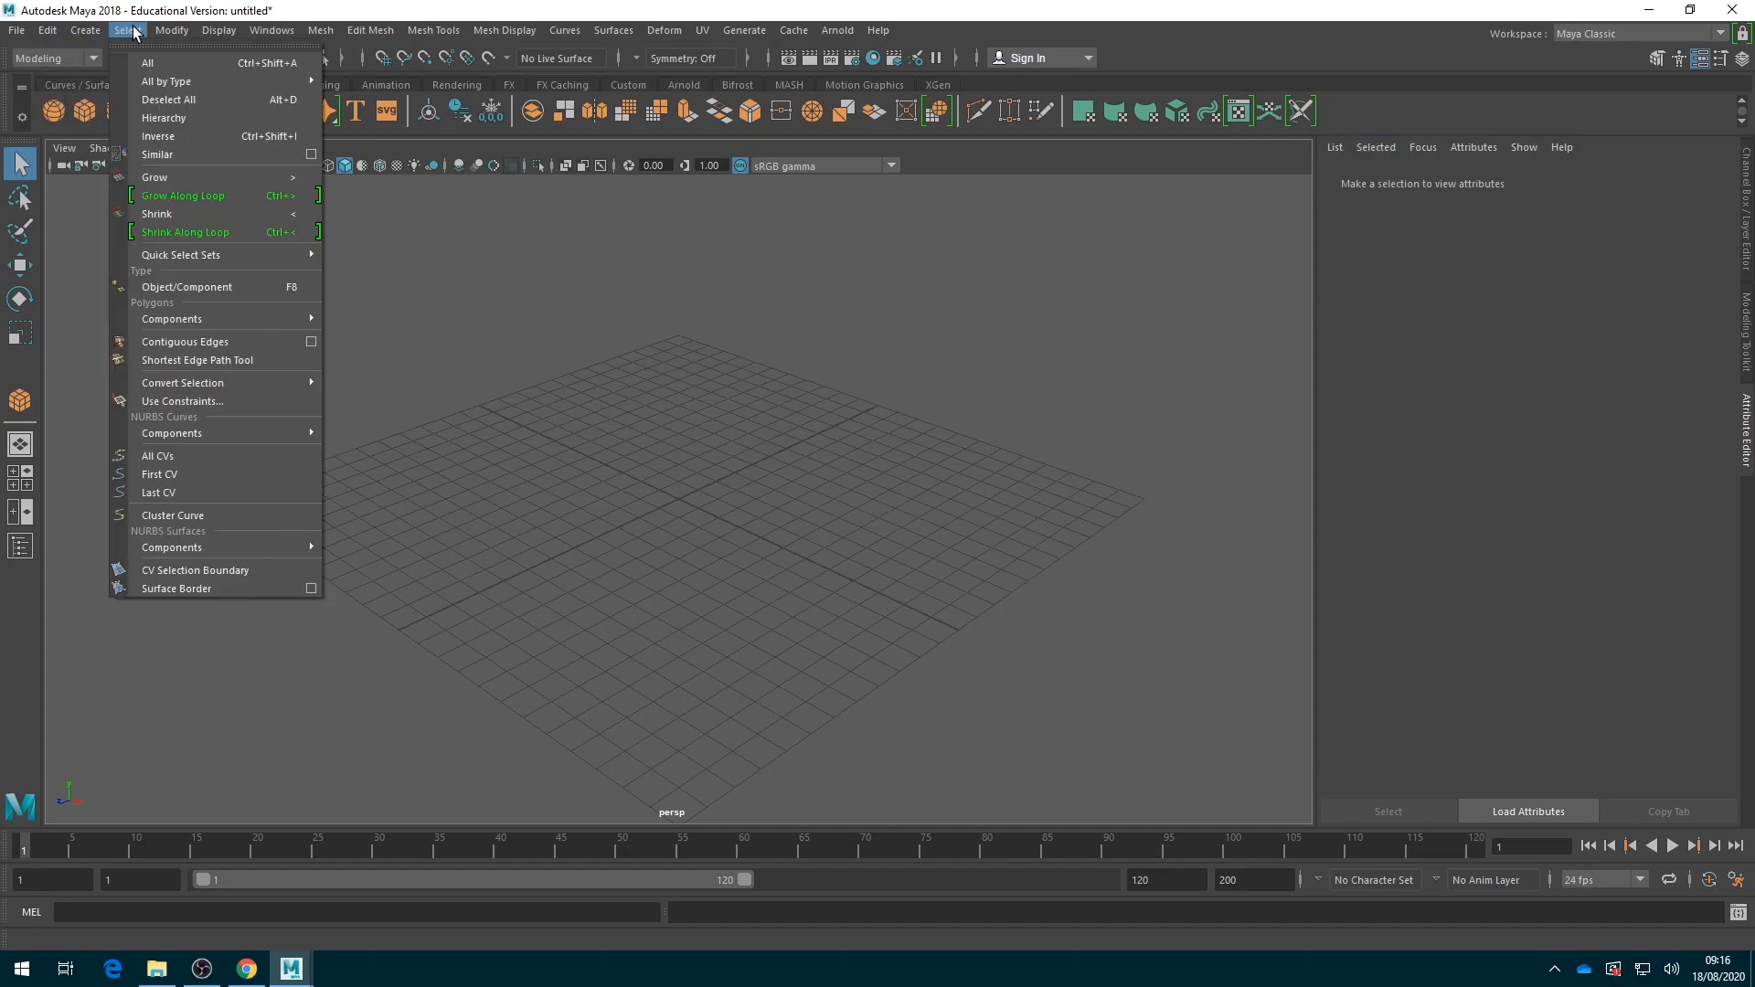
mouse_move(219, 35)
mouse_move(658, 33)
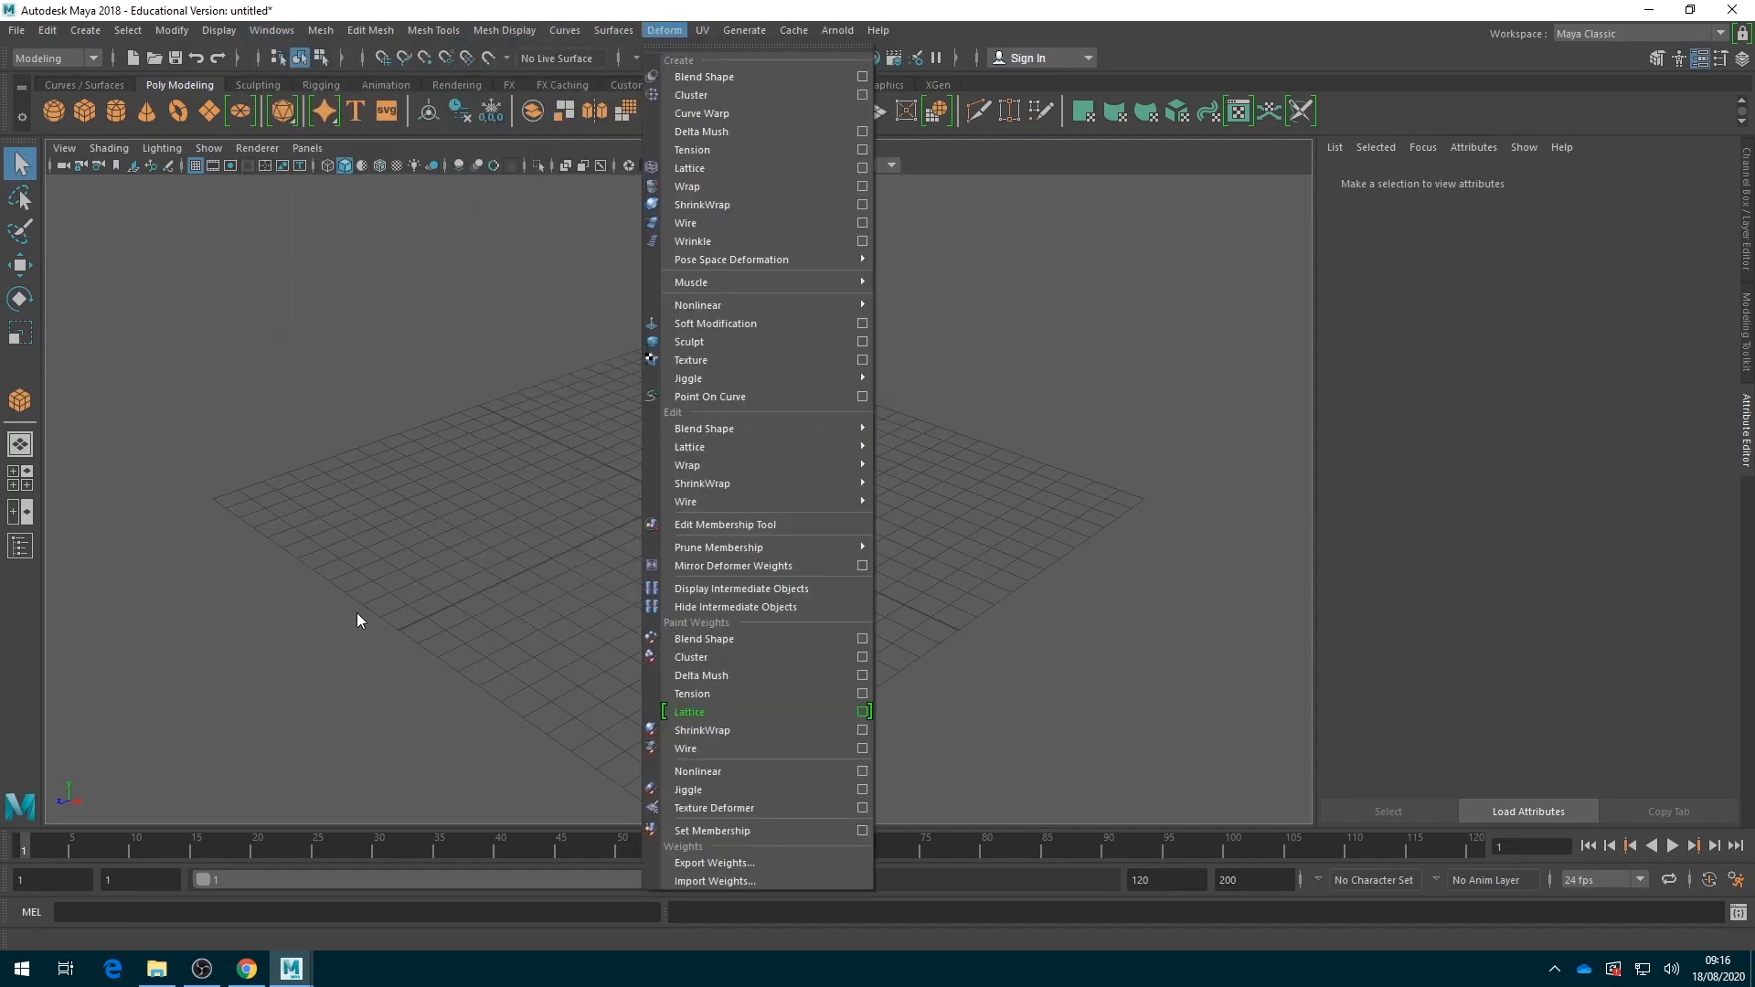
left_click(185, 319)
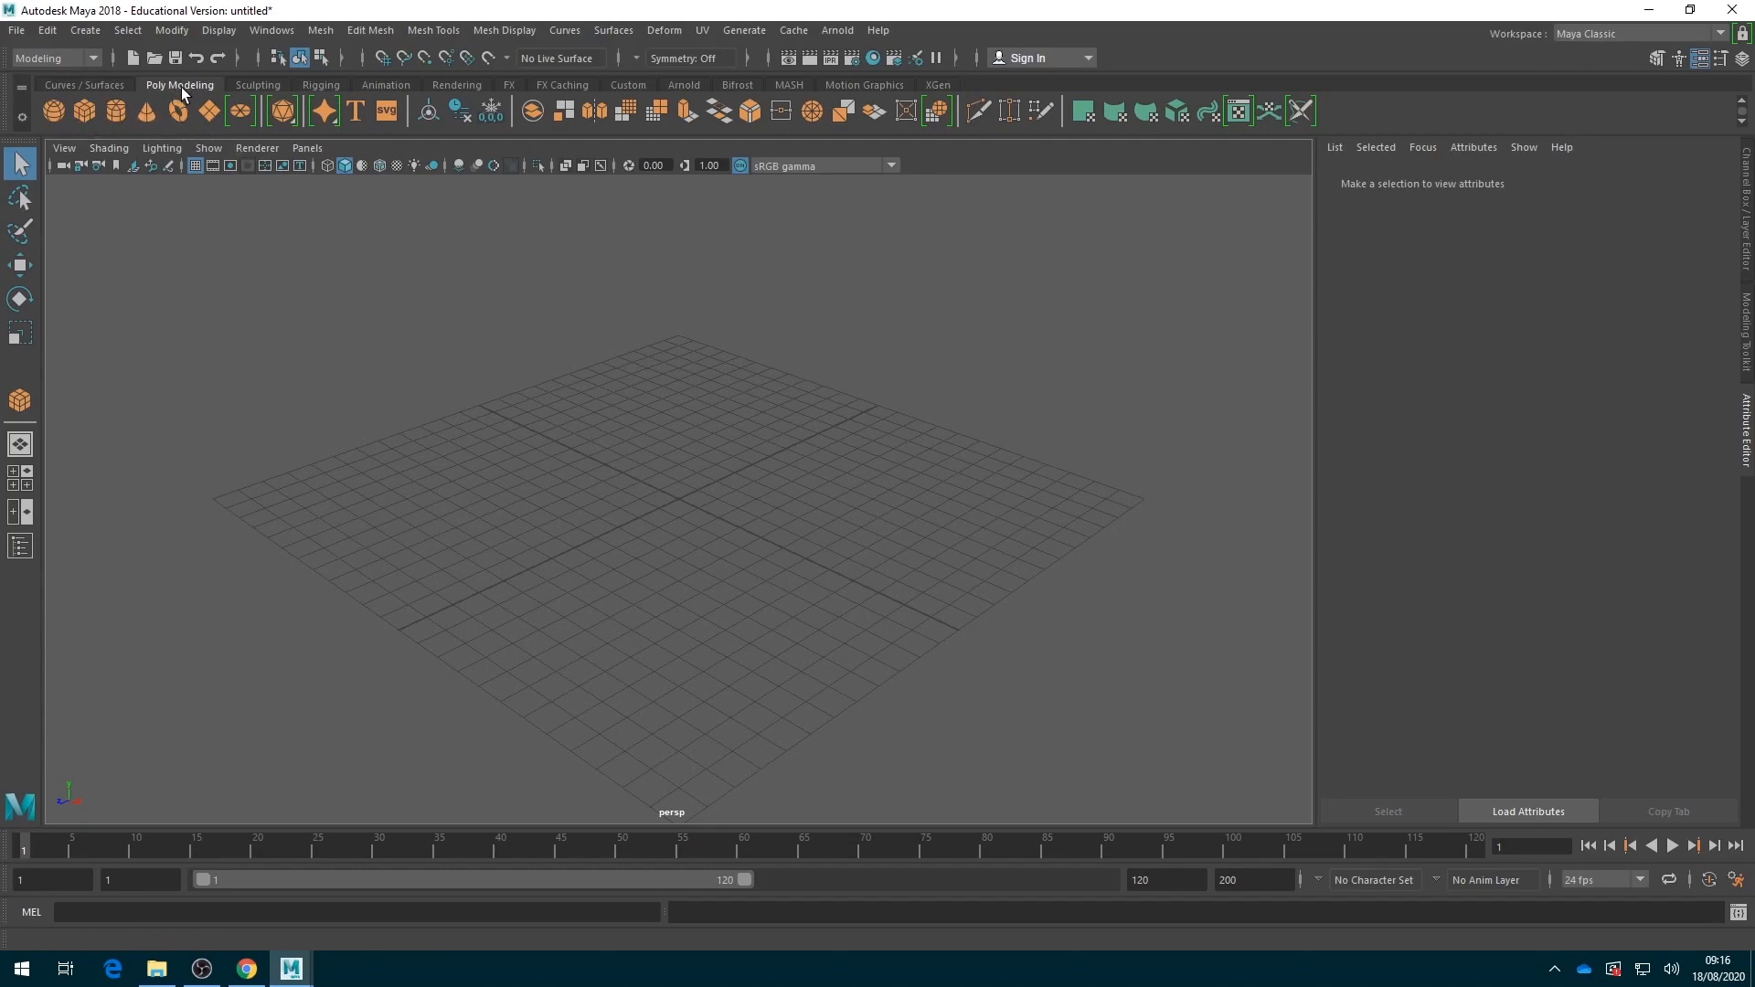
left_click(97, 30)
left_click(97, 31)
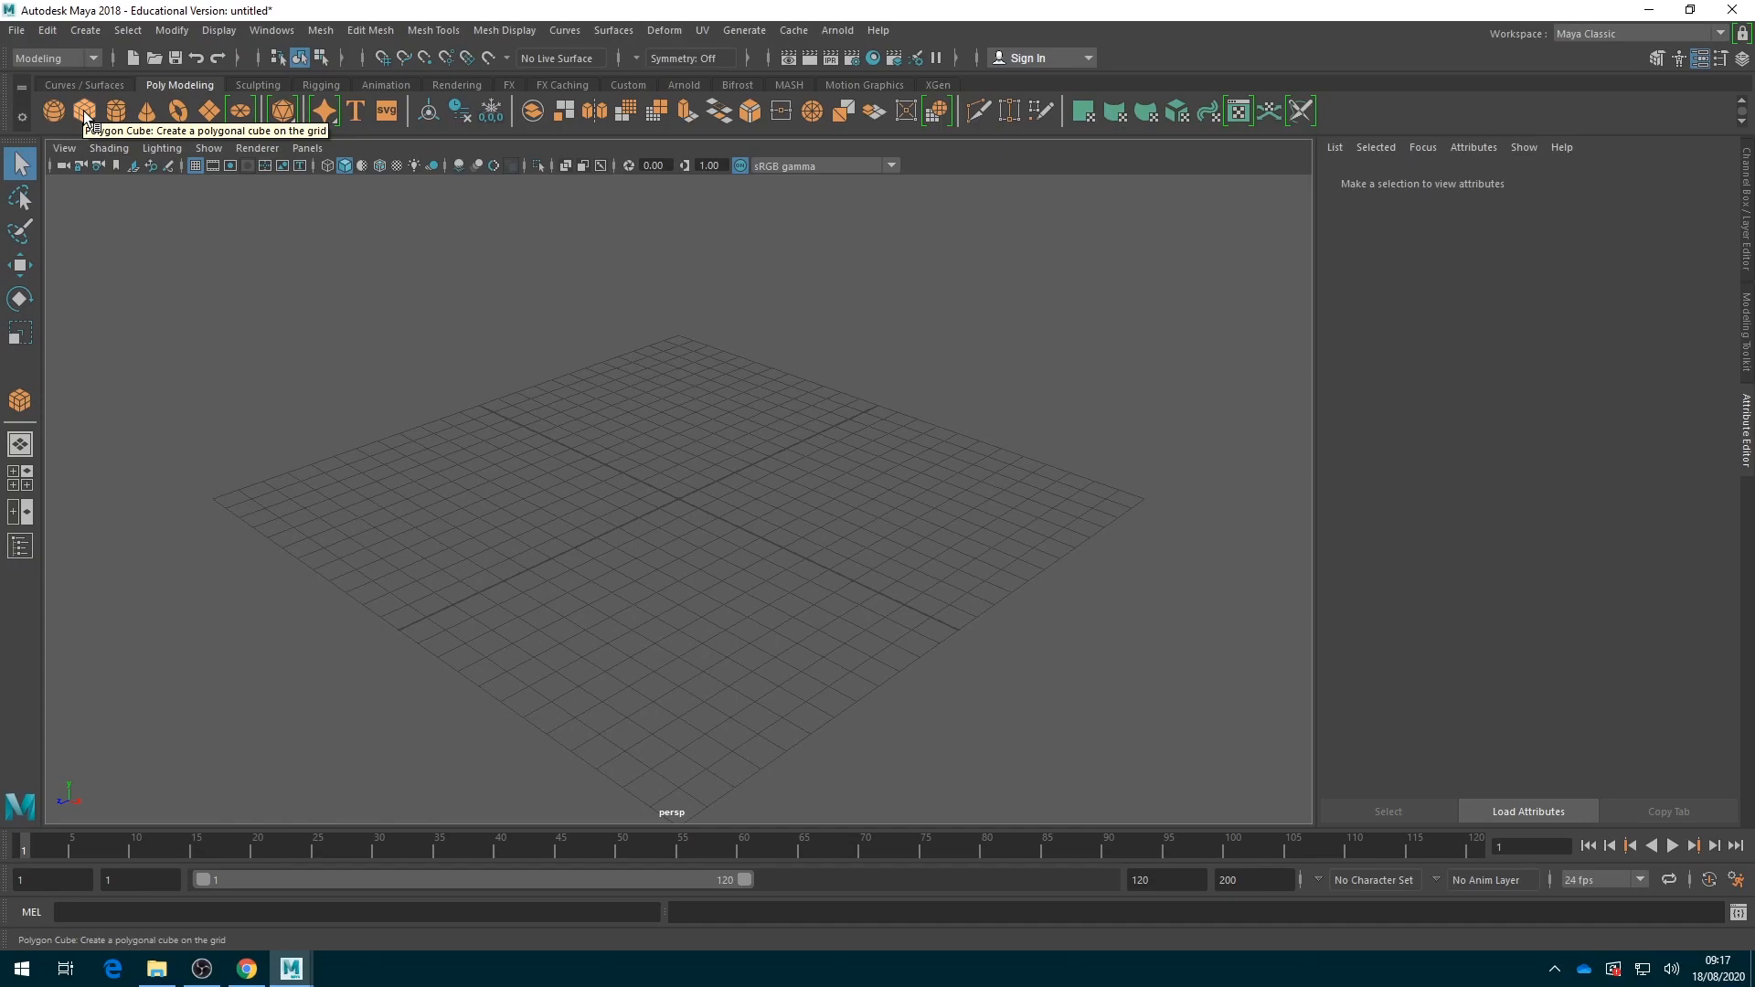
left_click(85, 31)
mouse_move(149, 94)
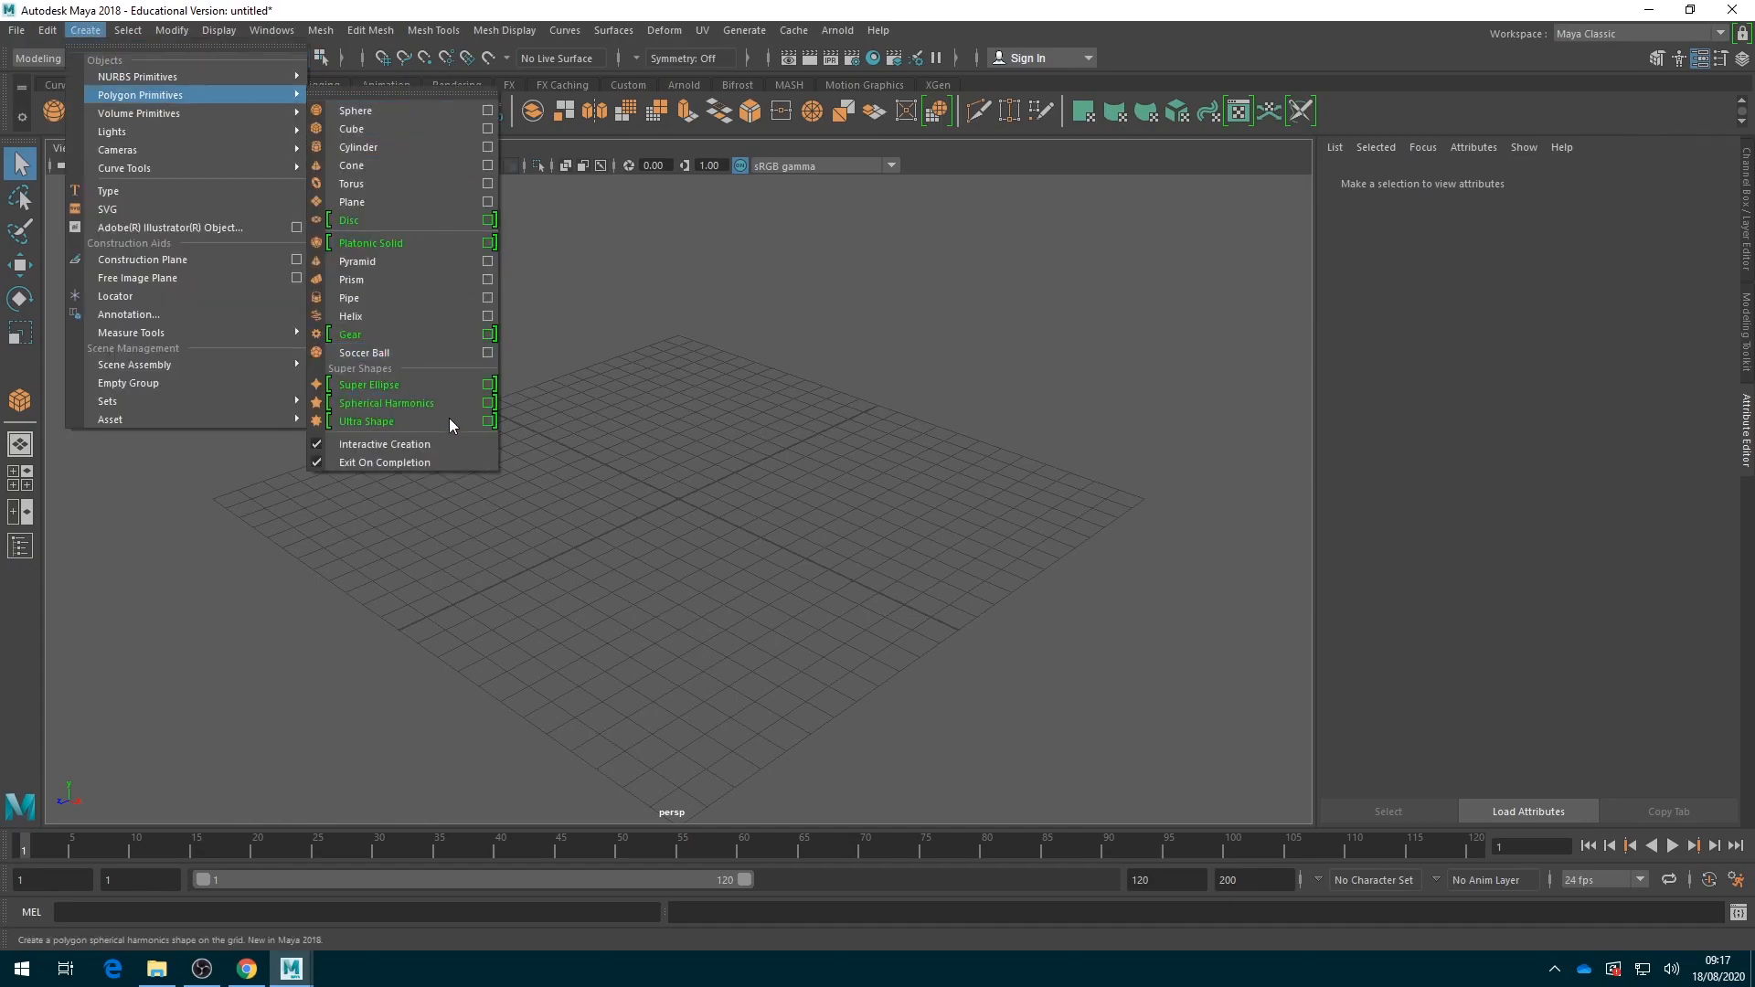
left_click(410, 446)
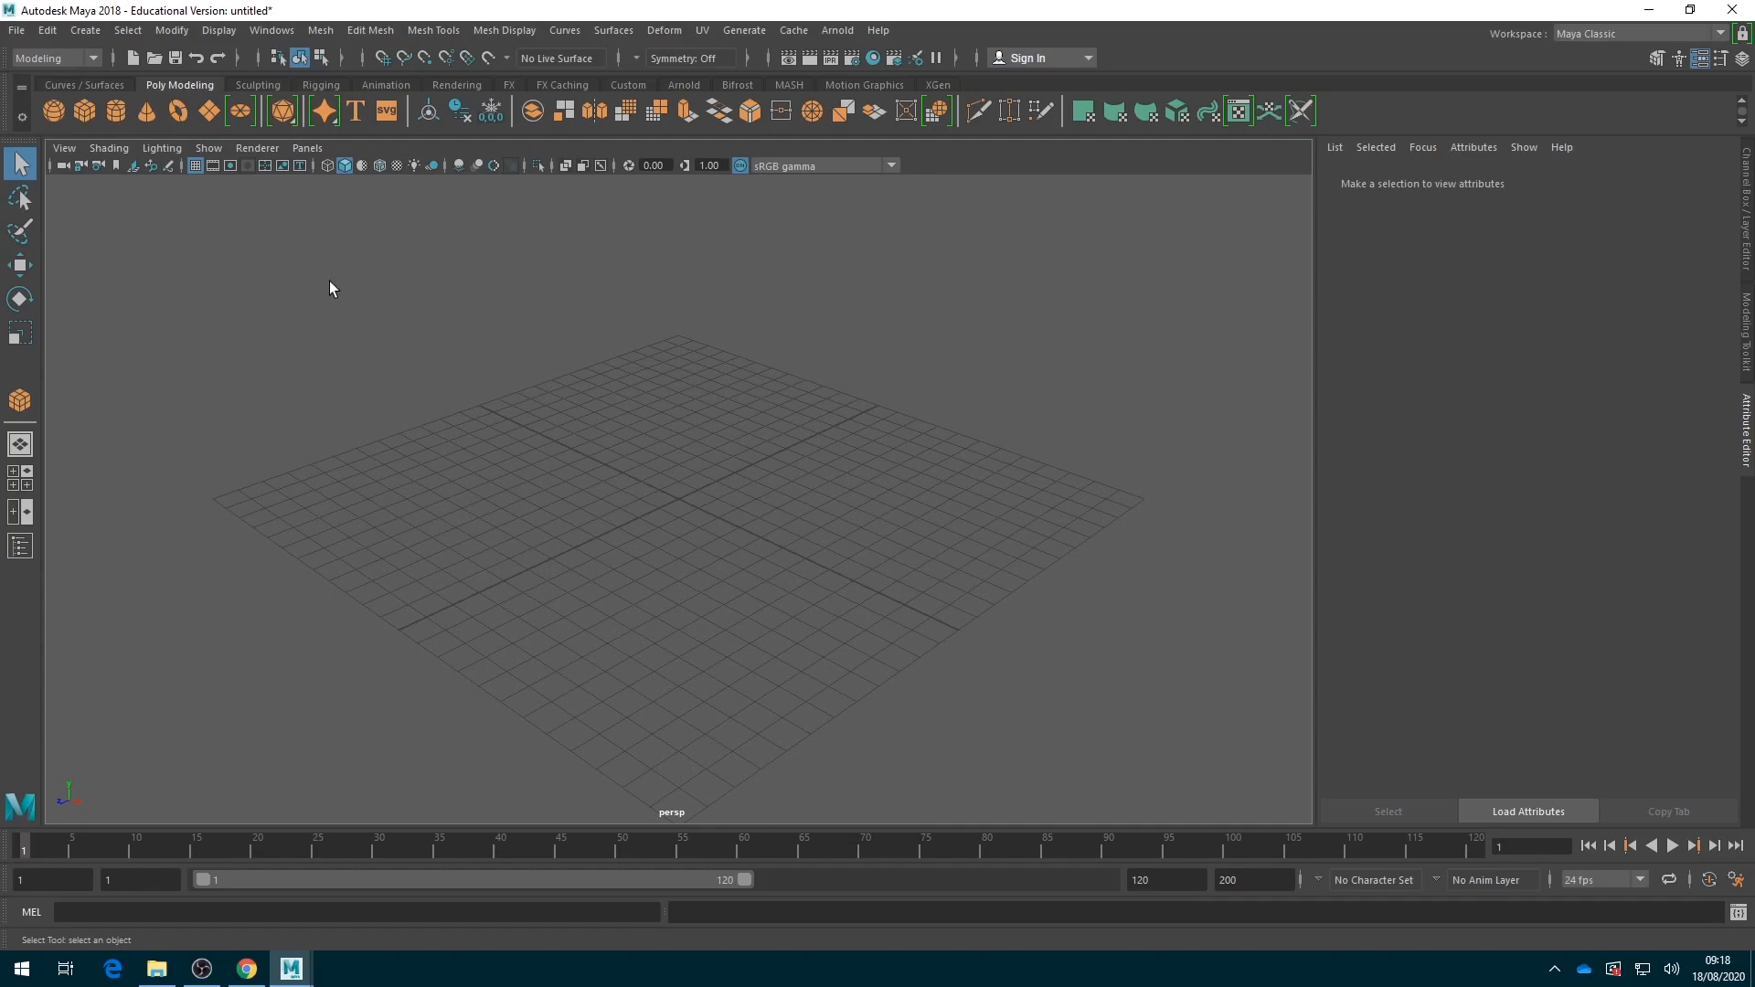
Draw a polygon cube interactively on the left part of the grid, with a wide base pulled up into a tall block
left_click(86, 112)
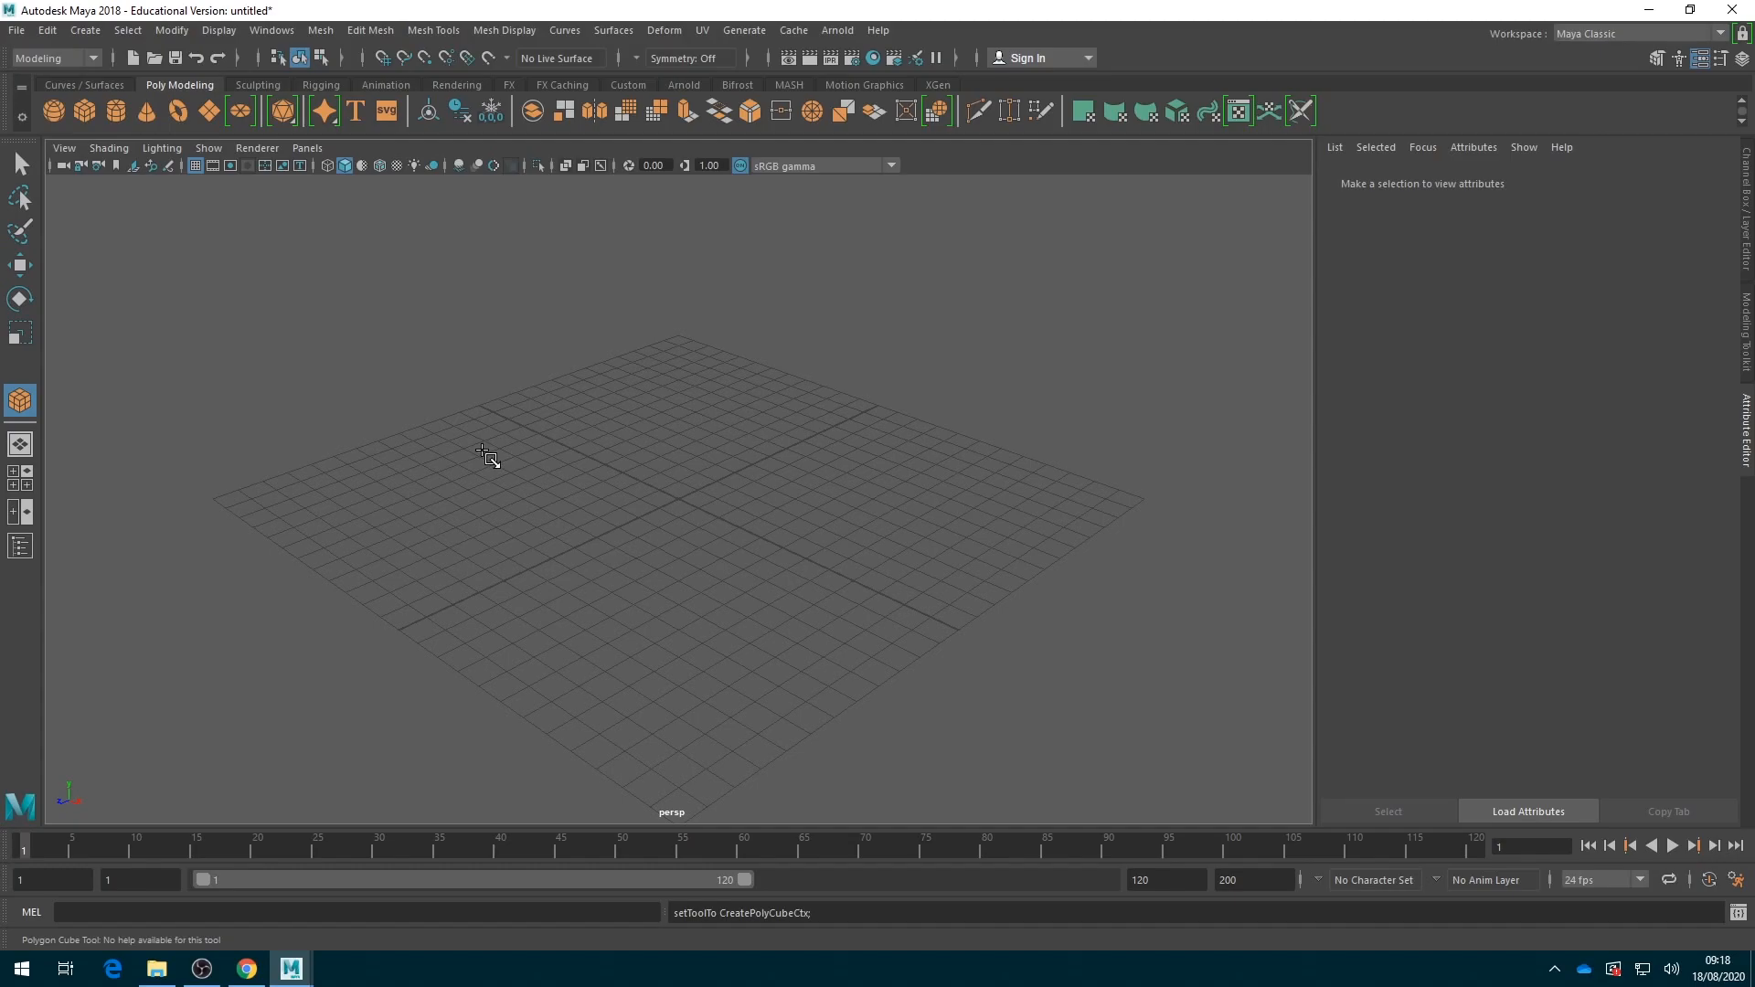
left_click_drag(484, 452, 699, 632)
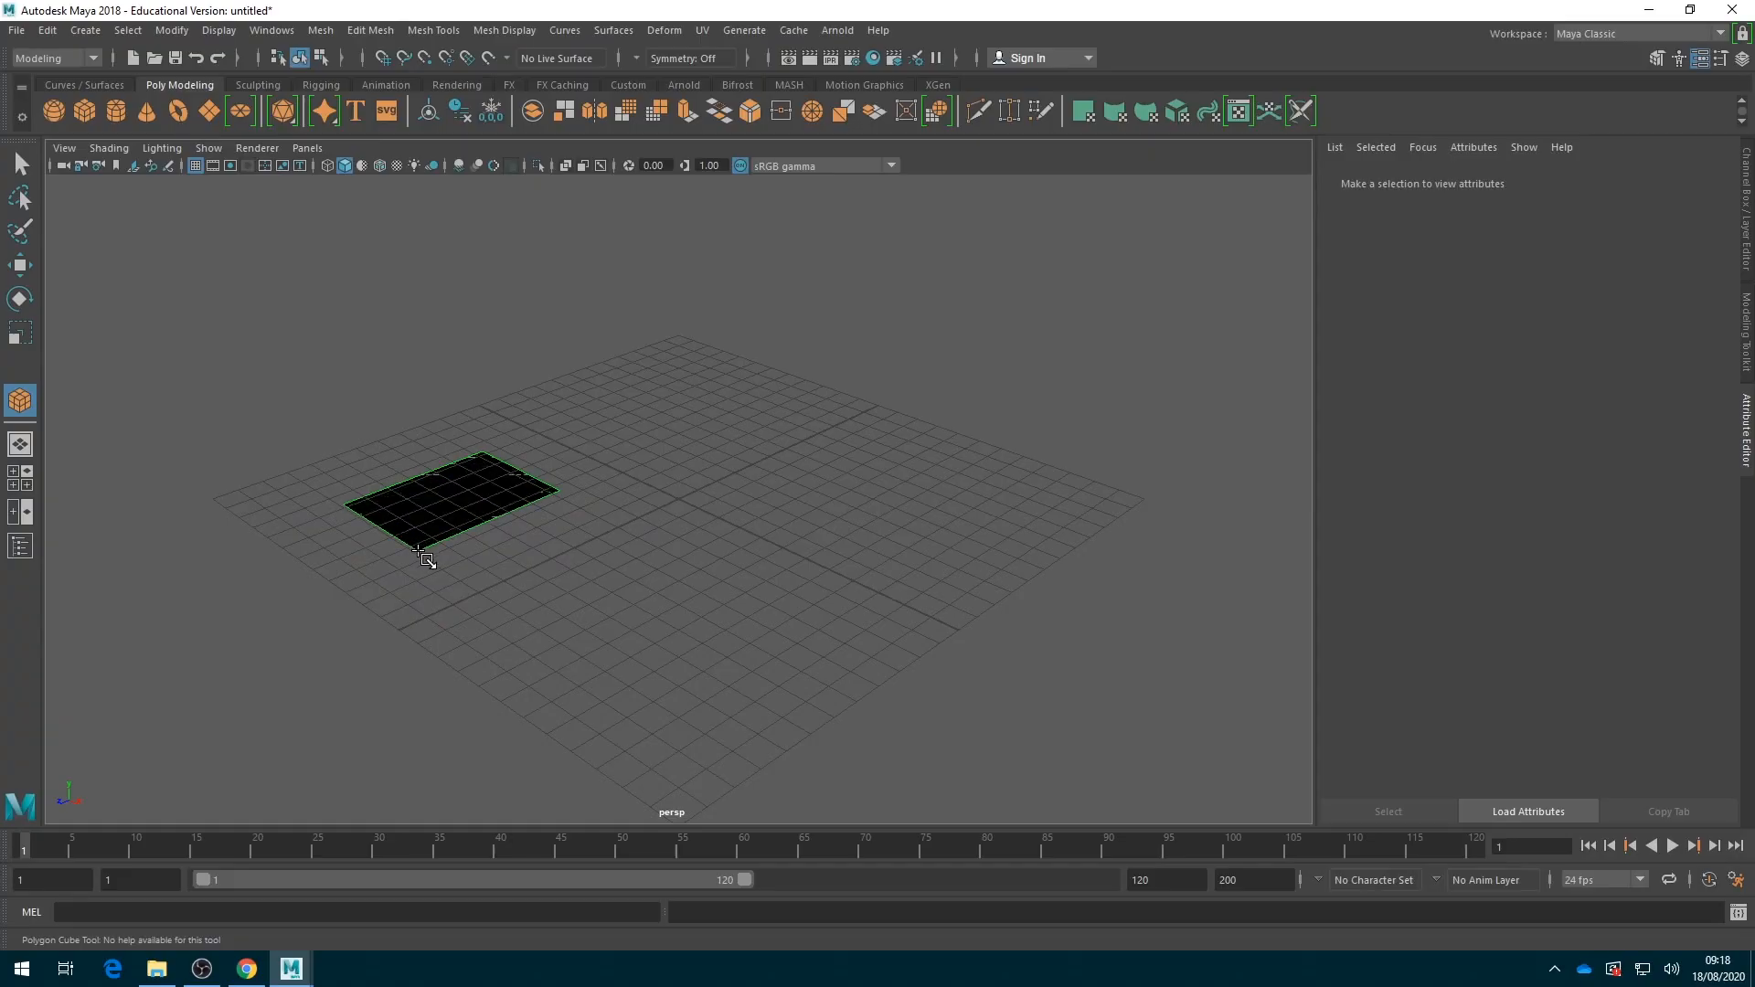
mouse_move(427, 561)
left_mouse_down()
mouse_move(480, 543)
mouse_move(449, 560)
left_mouse_up()
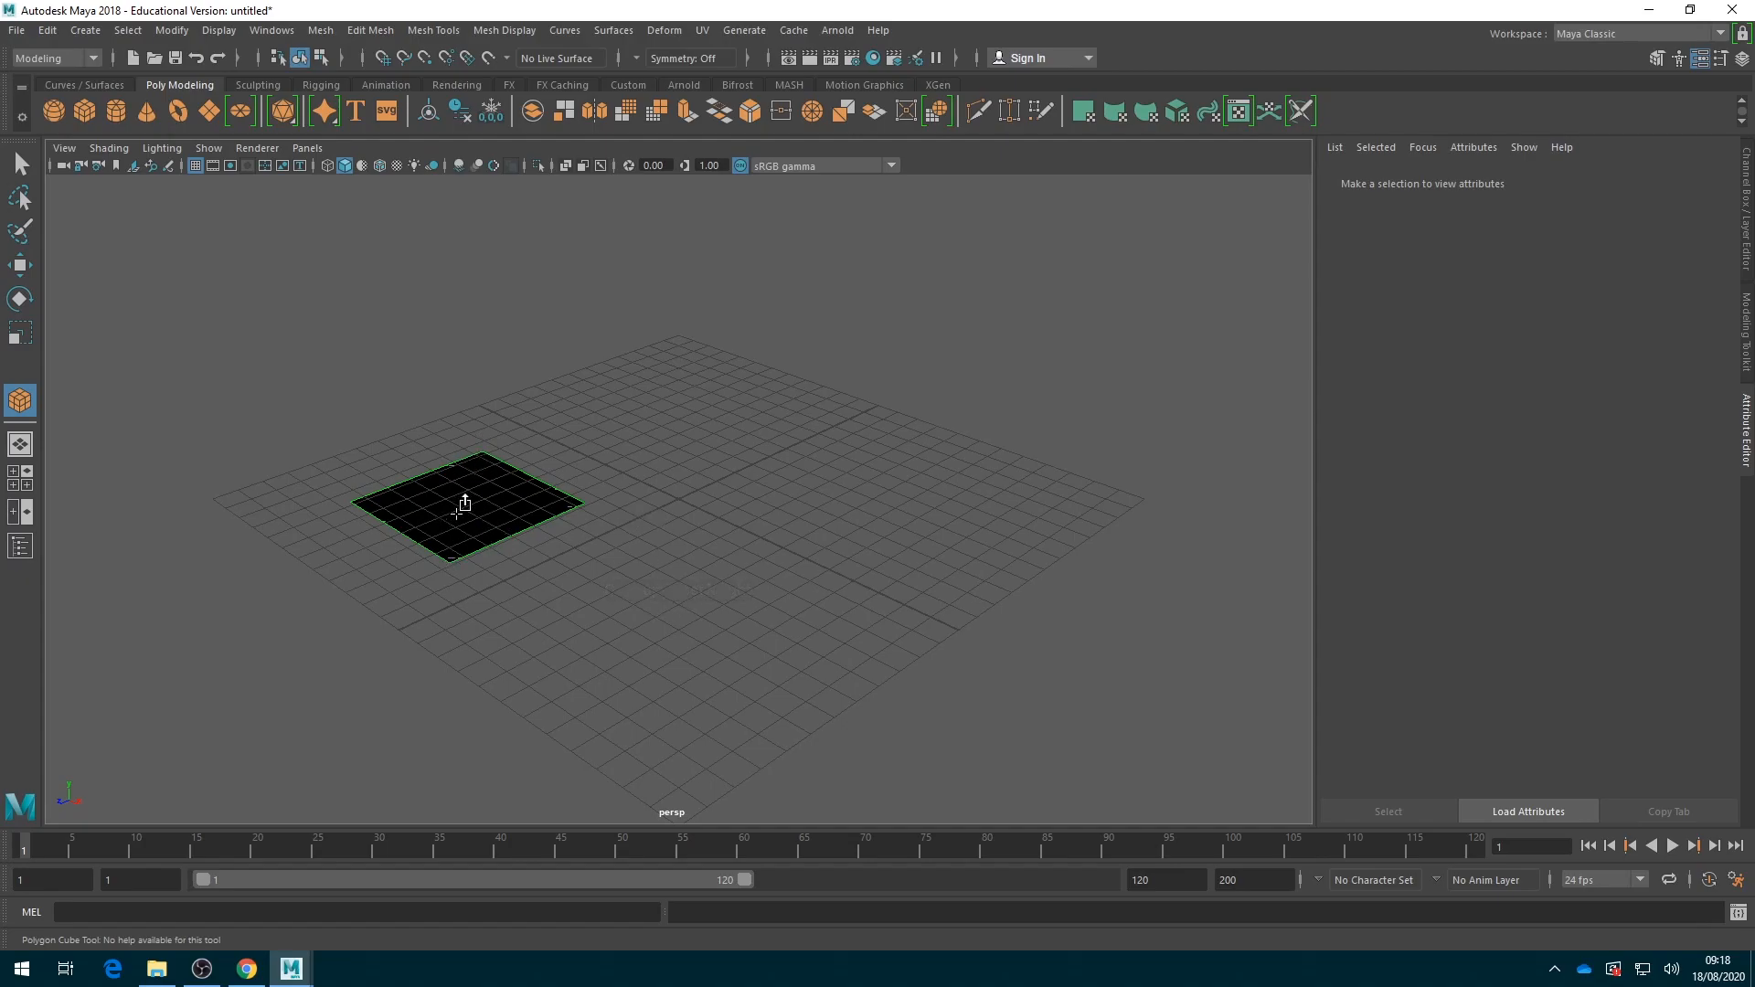
mouse_move(457, 513)
left_mouse_down()
mouse_move(462, 500)
mouse_move(493, 654)
mouse_move(457, 302)
mouse_move(463, 541)
mouse_move(434, 292)
mouse_move(463, 576)
mouse_move(455, 392)
mouse_move(423, 274)
mouse_move(509, 744)
mouse_move(424, 292)
left_mouse_up()
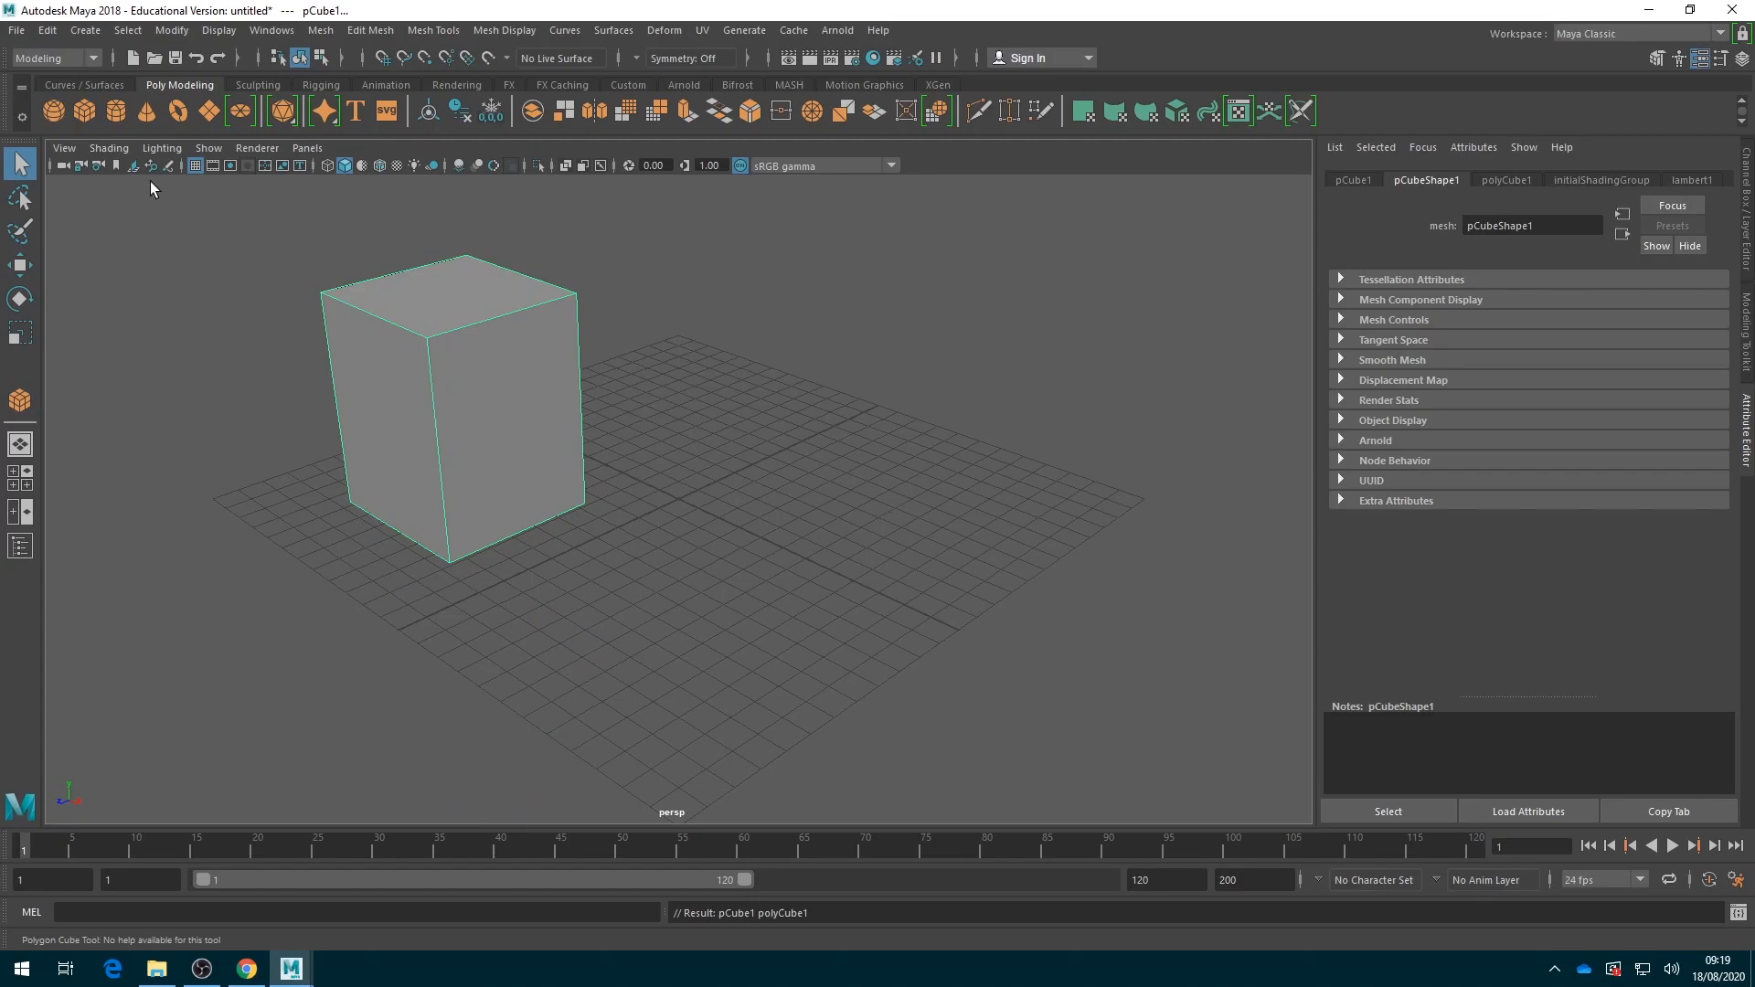
Draw two more tall polygon cubes, one in front of the grid's centre and a narrower one towards its right corner
left_click(81, 109)
left_click_drag(674, 548, 647, 651)
left_click_drag(647, 651, 656, 258)
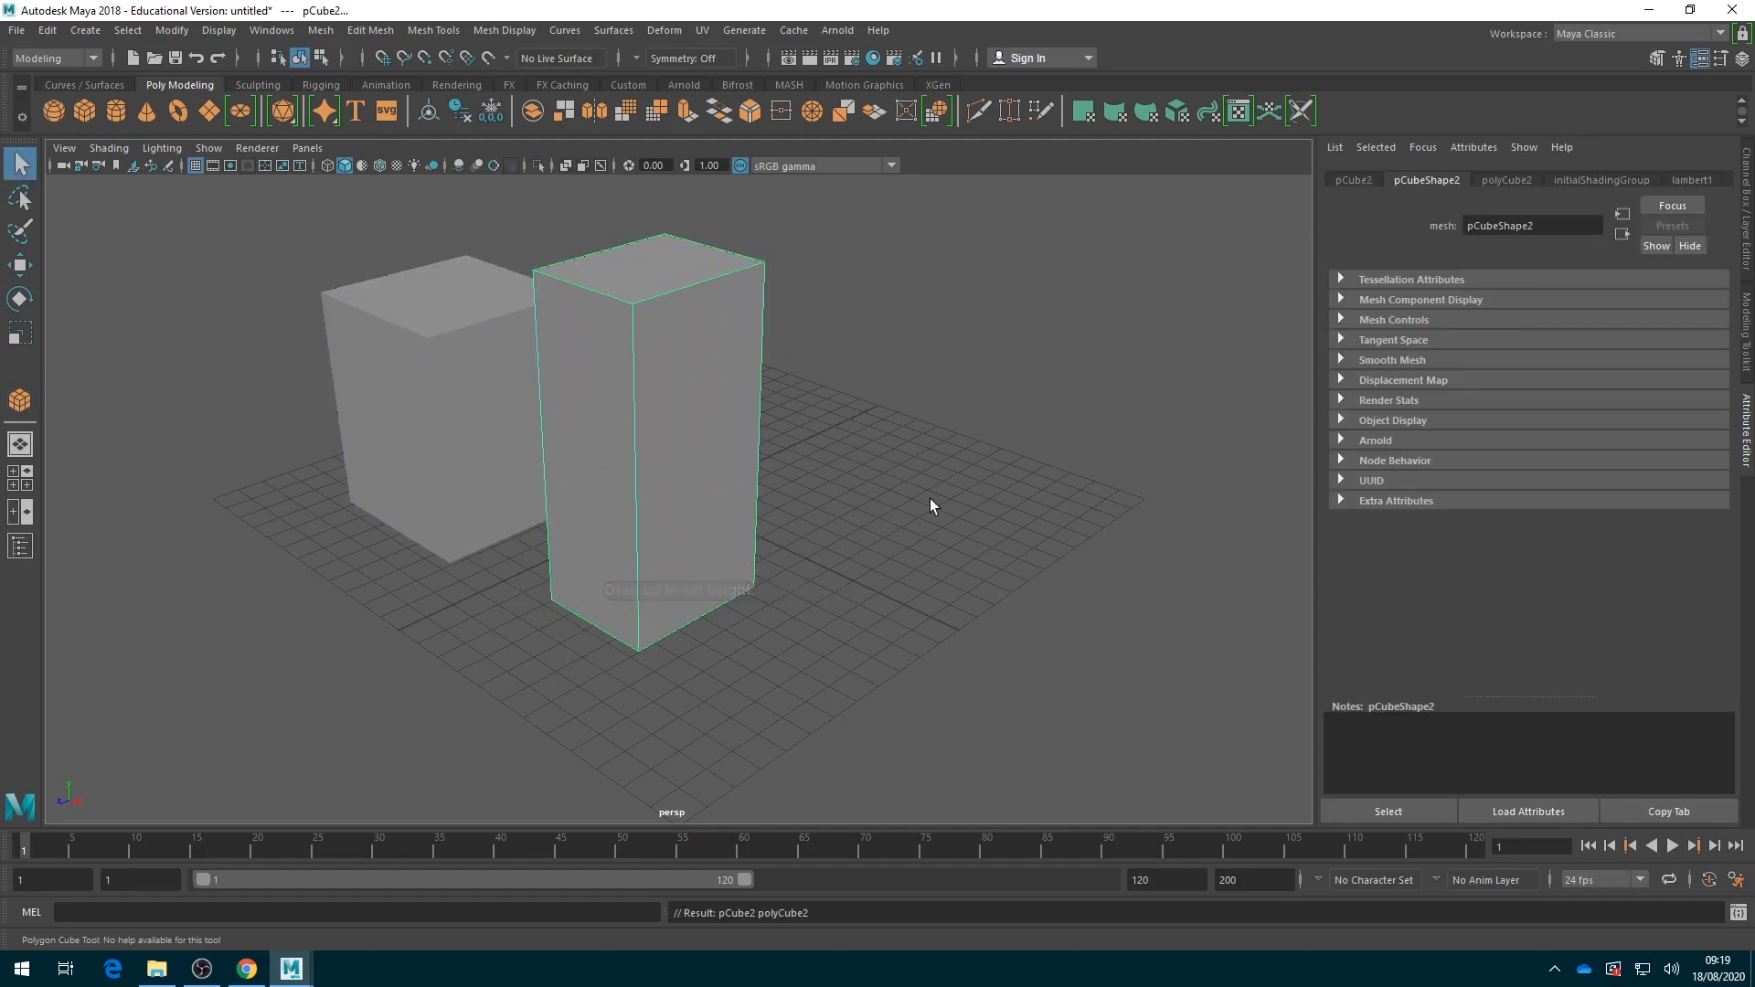
left_click(81, 112)
left_click_drag(951, 512, 893, 348)
Draw two thin, tall polygon cubes side by side near the front corner of the grid
left_click(84, 112)
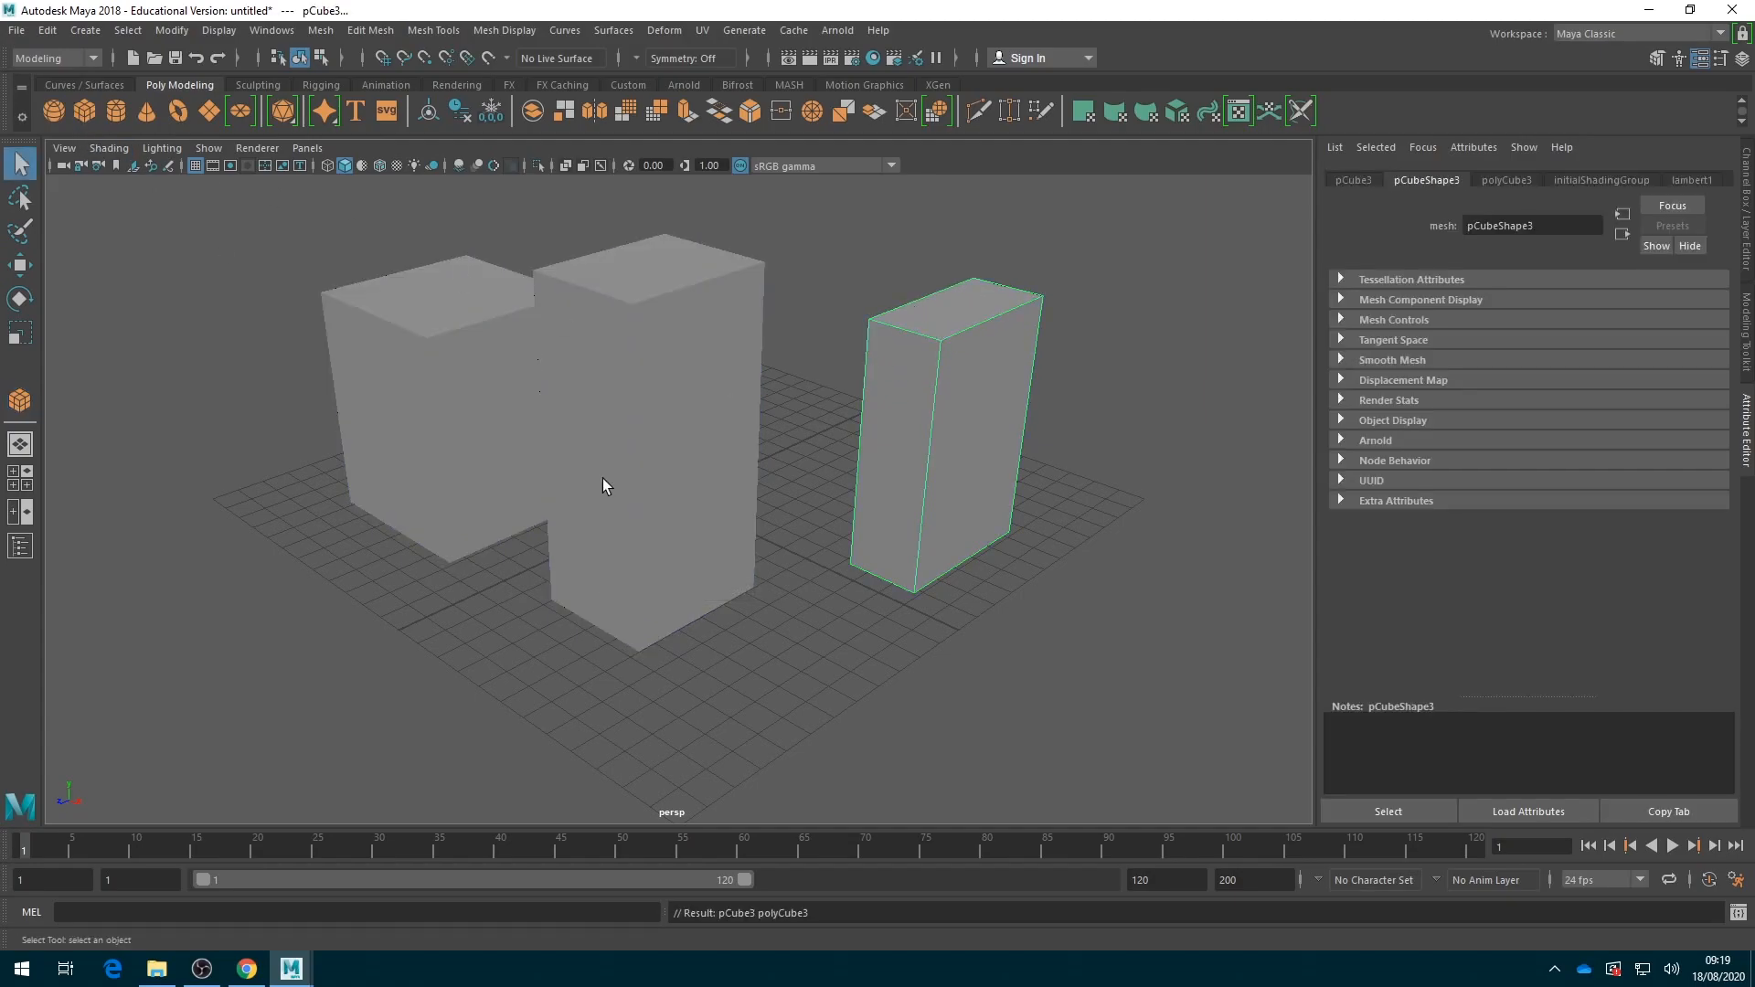
left_click_drag(862, 638, 752, 422)
left_click(84, 111)
left_click_drag(553, 648, 670, 442)
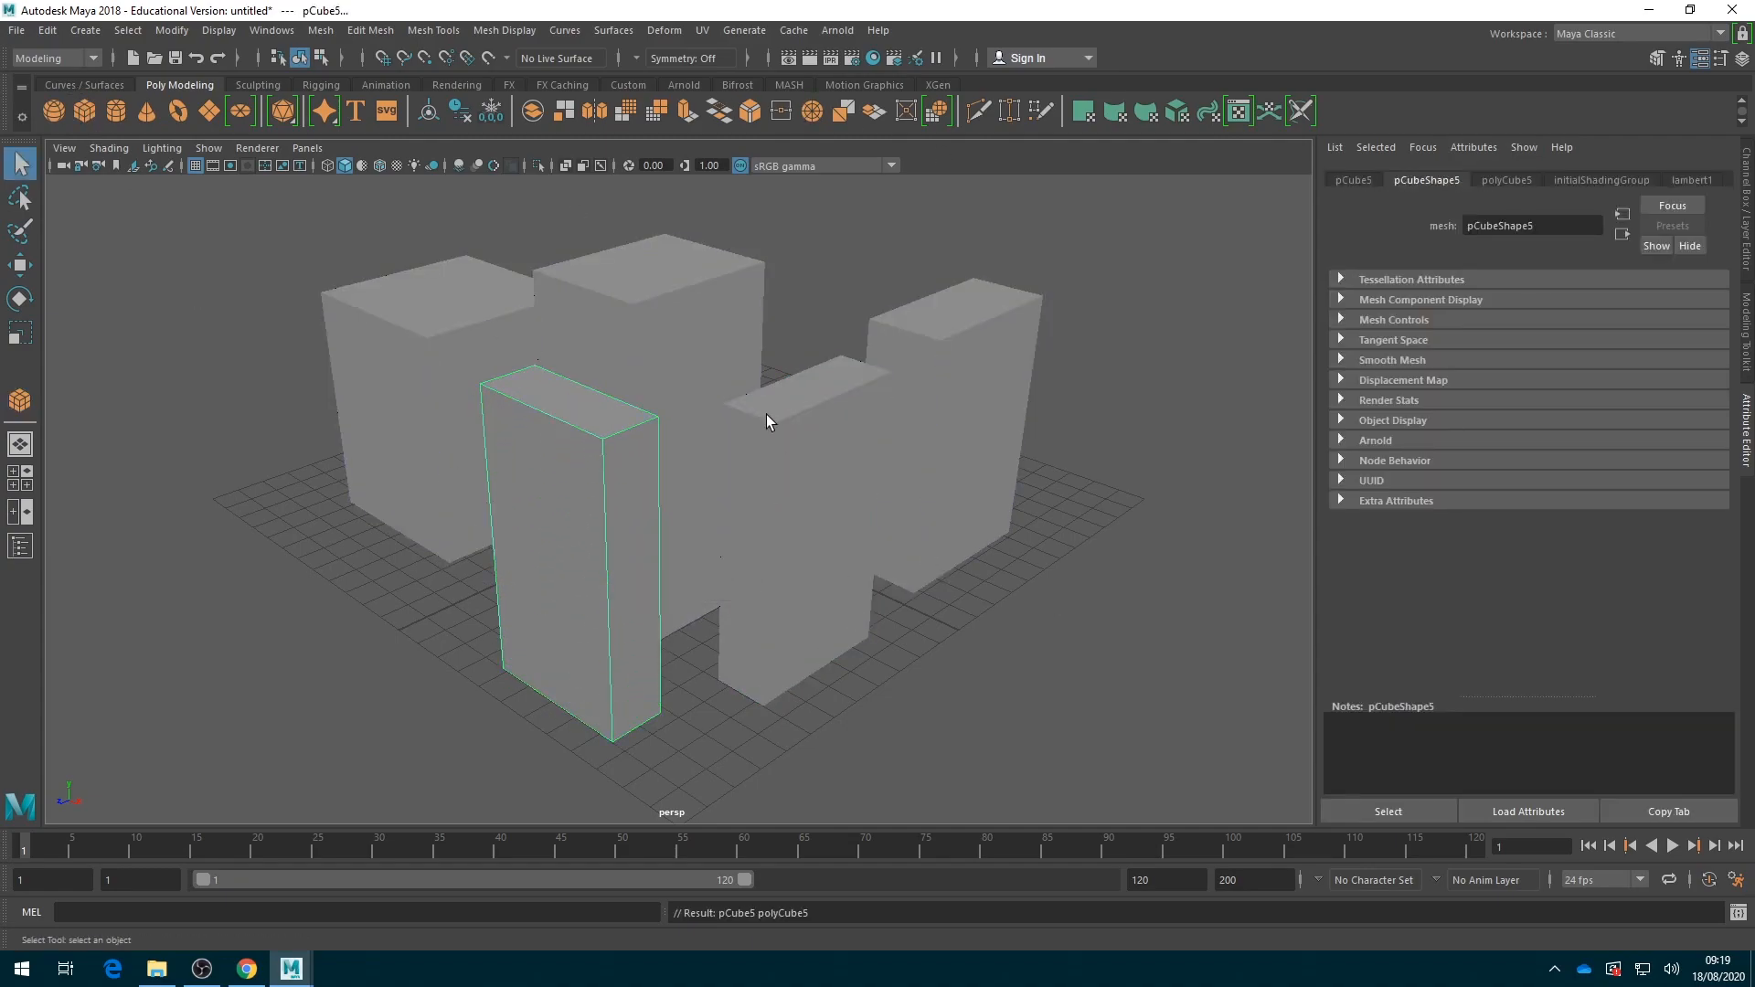
Draw a small polygon sphere at the grid's left edge and a tall, narrow cylinder beside it
left_click(53, 110)
mouse_move(288, 557)
left_mouse_down()
mouse_move(458, 680)
mouse_move(380, 588)
mouse_move(296, 574)
mouse_move(329, 595)
mouse_move(303, 564)
mouse_move(337, 596)
mouse_move(307, 585)
left_mouse_up()
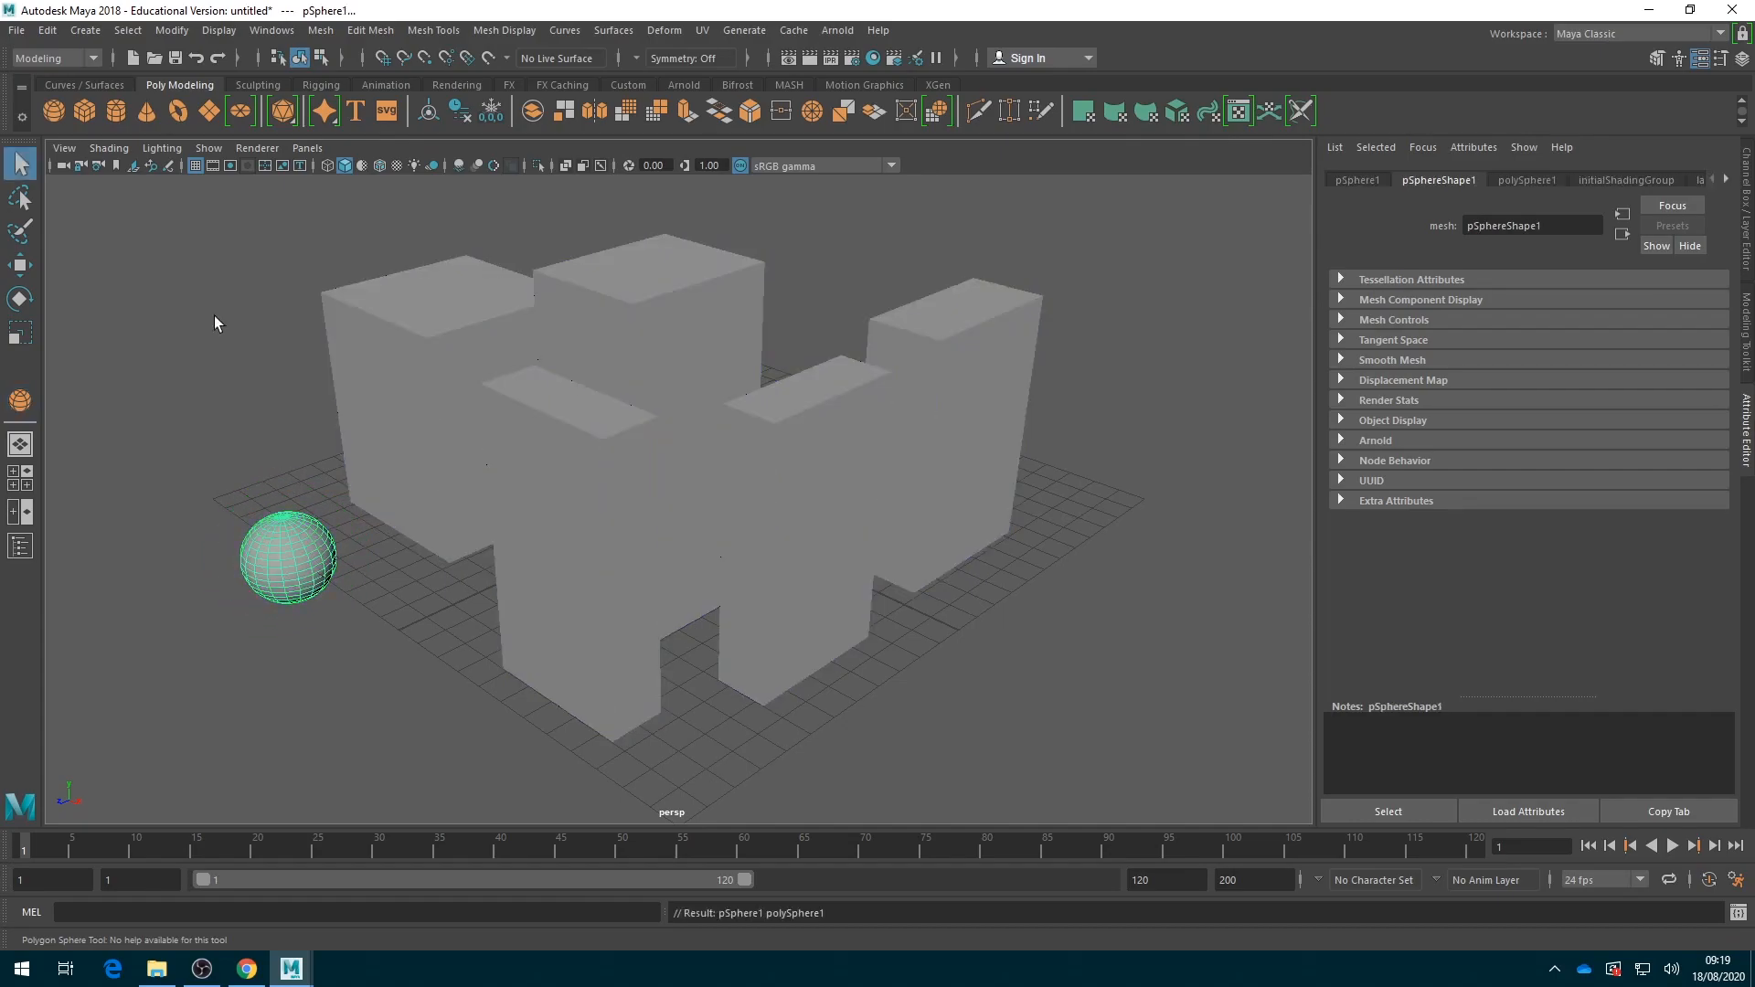
left_click(116, 110)
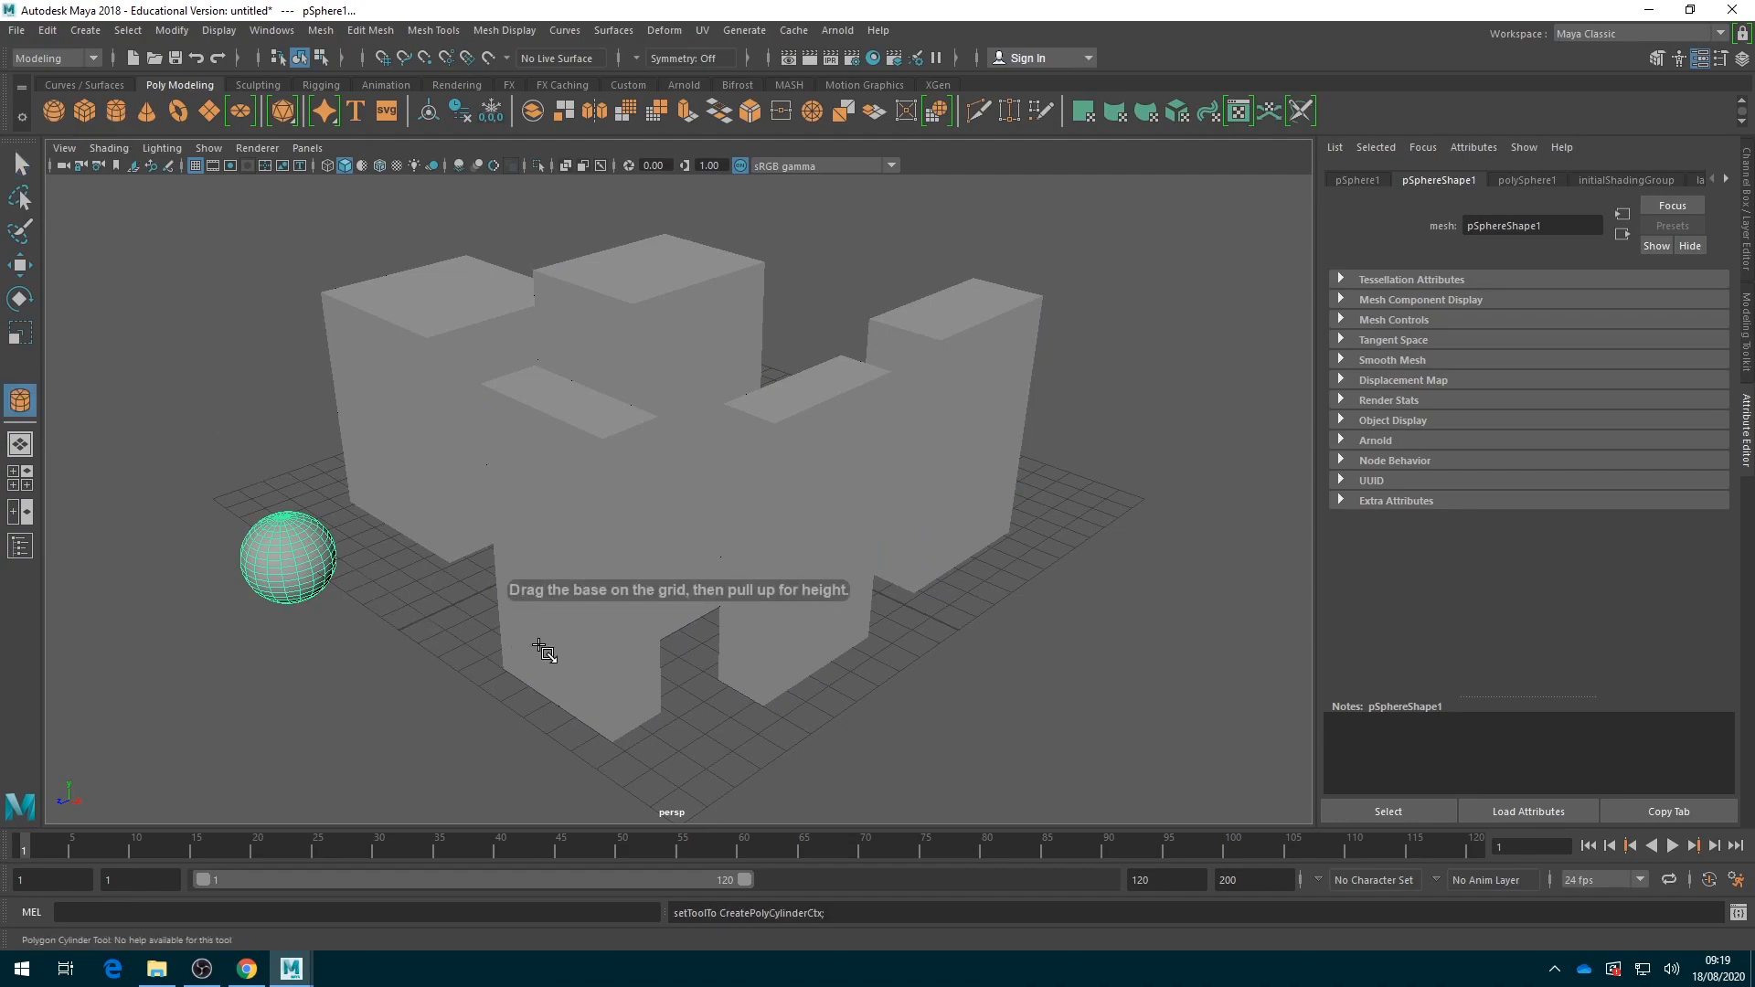
mouse_move(386, 586)
left_mouse_down()
mouse_move(419, 629)
mouse_move(384, 540)
mouse_move(375, 366)
left_mouse_up()
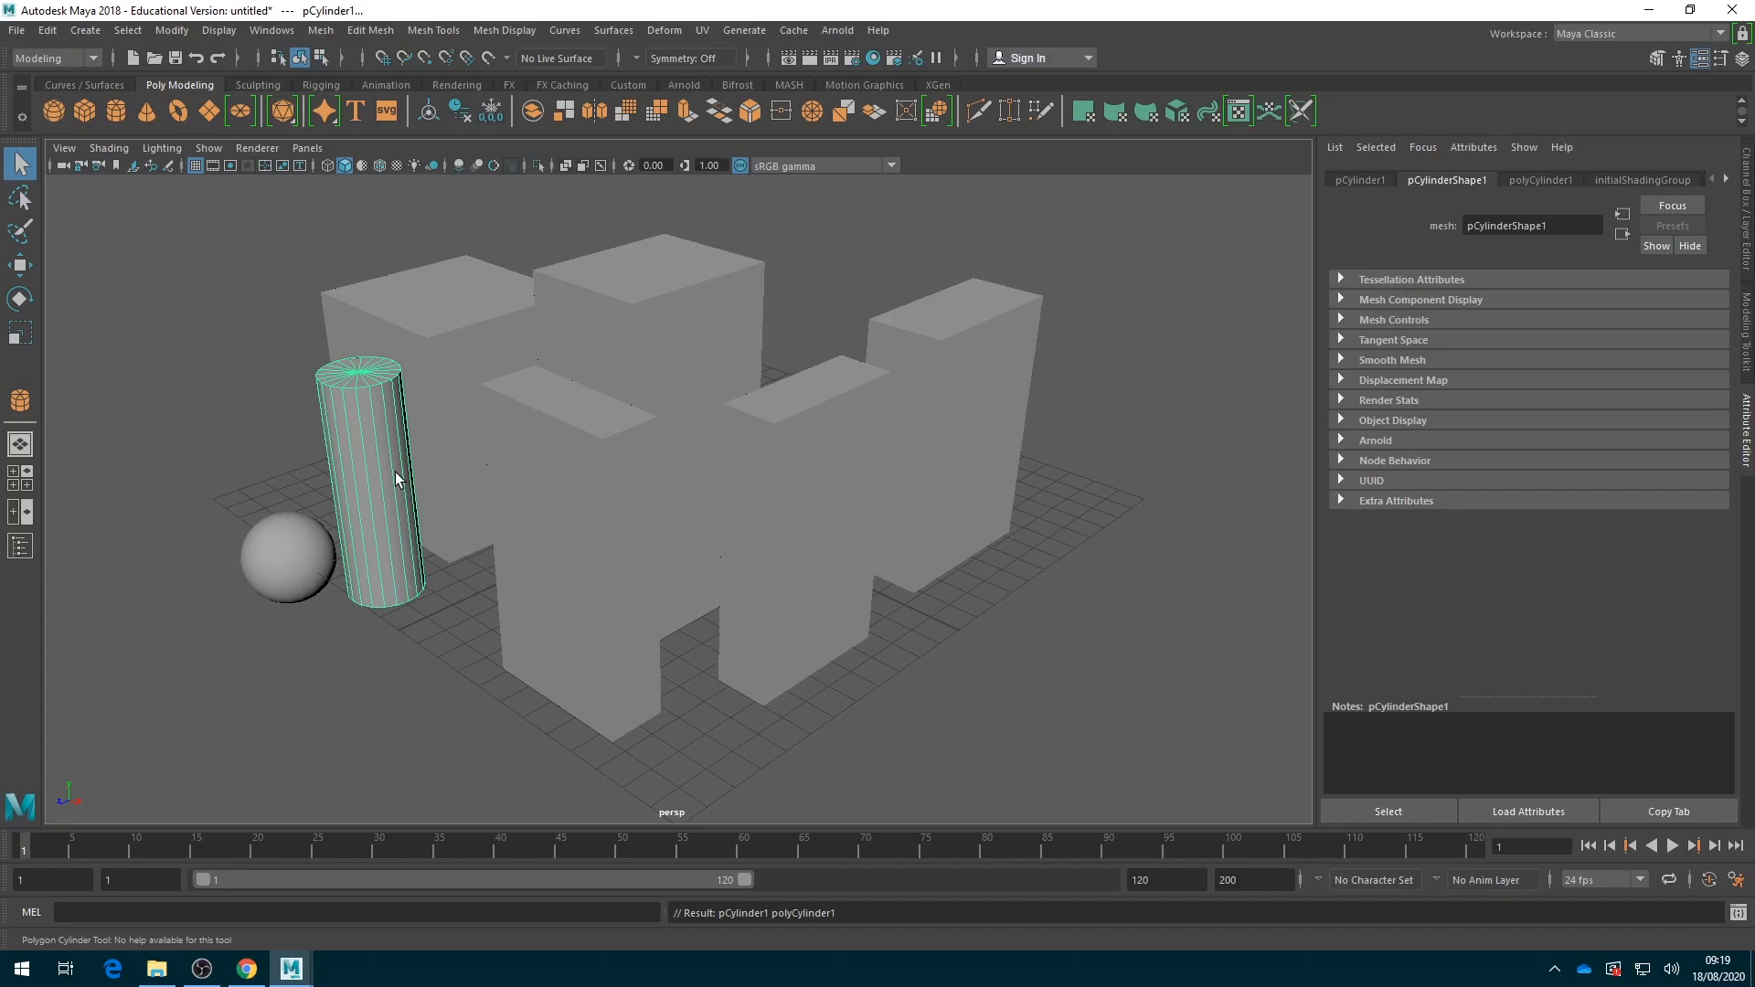
Select the sphere, the cylinder and the cubes individually in turn, ending on the thin cube nearest the front corner
left_click(282, 562)
left_click(586, 539)
key("Delete")
left_click(283, 554)
left_click(580, 494)
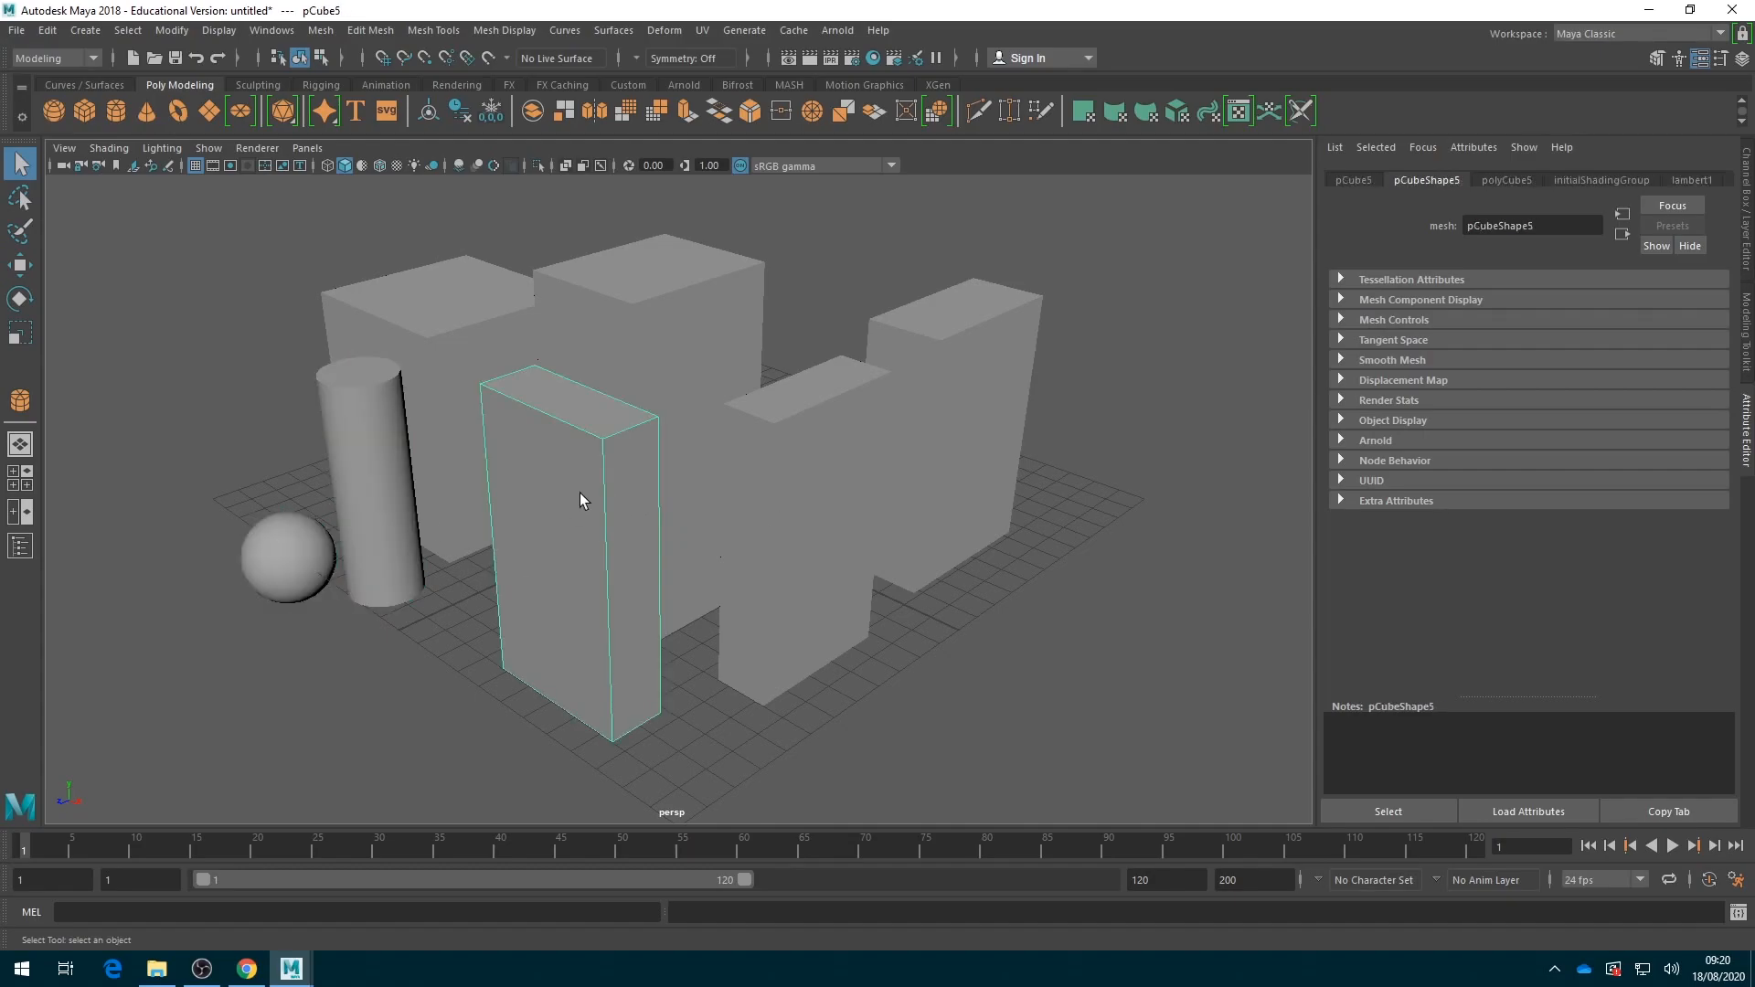
left_click(817, 467)
left_click(980, 359)
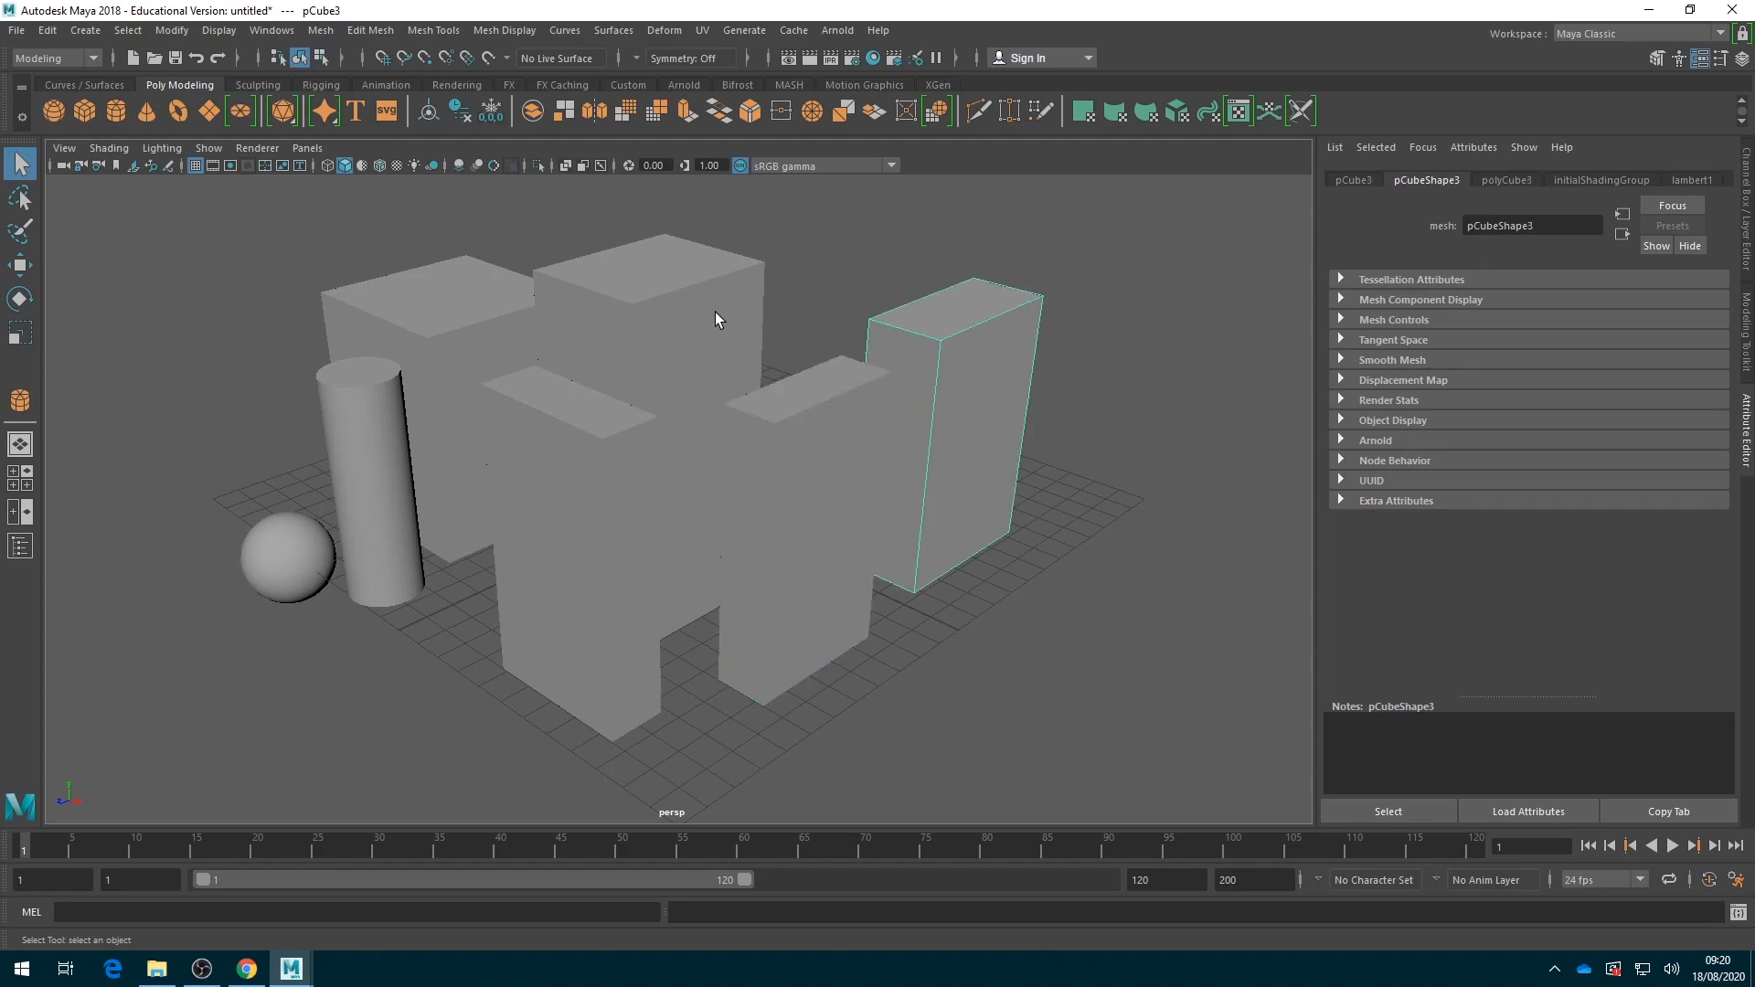
left_click(675, 313)
left_click(455, 332)
left_click(574, 503)
left_click(830, 479)
left_click(951, 393)
left_click(639, 338)
left_click(368, 442)
left_click(424, 338)
left_click(659, 315)
left_click(984, 358)
left_click(830, 512)
left_click(562, 568)
left_click(346, 497)
left_click(434, 399)
left_click(557, 338)
left_click(900, 355)
left_click(826, 503)
left_click(561, 552)
left_click(600, 322)
left_click(441, 370)
left_click(376, 459)
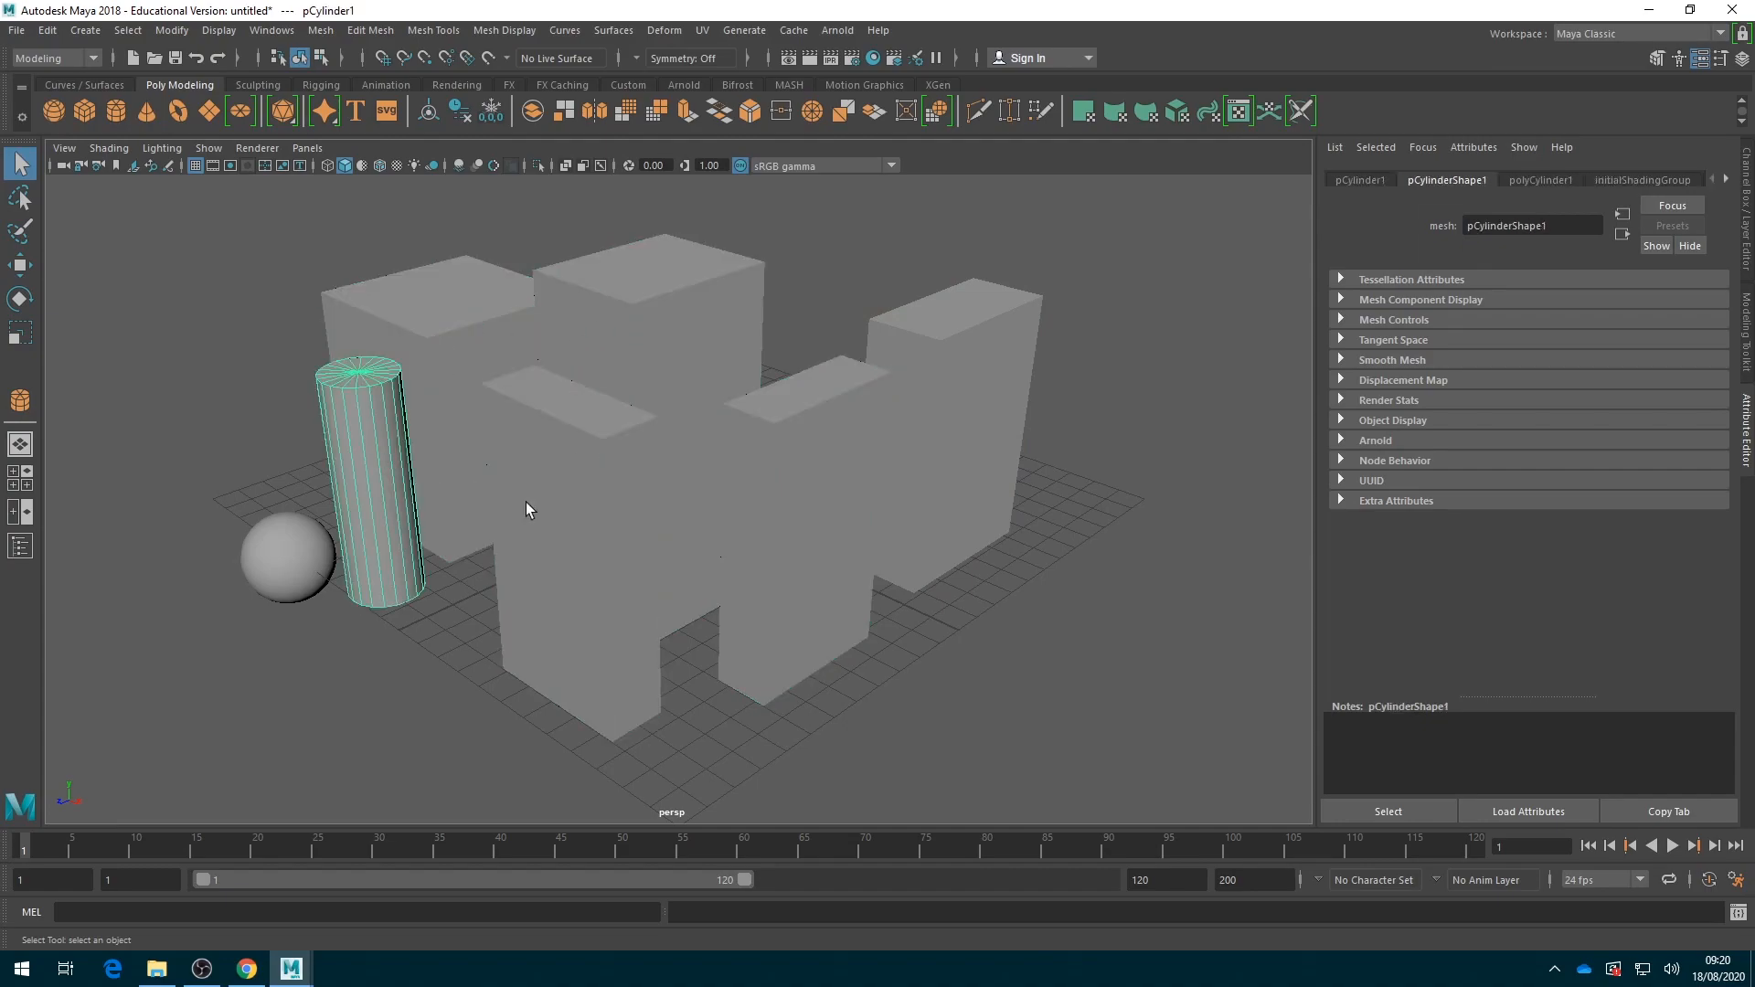
left_click(581, 507)
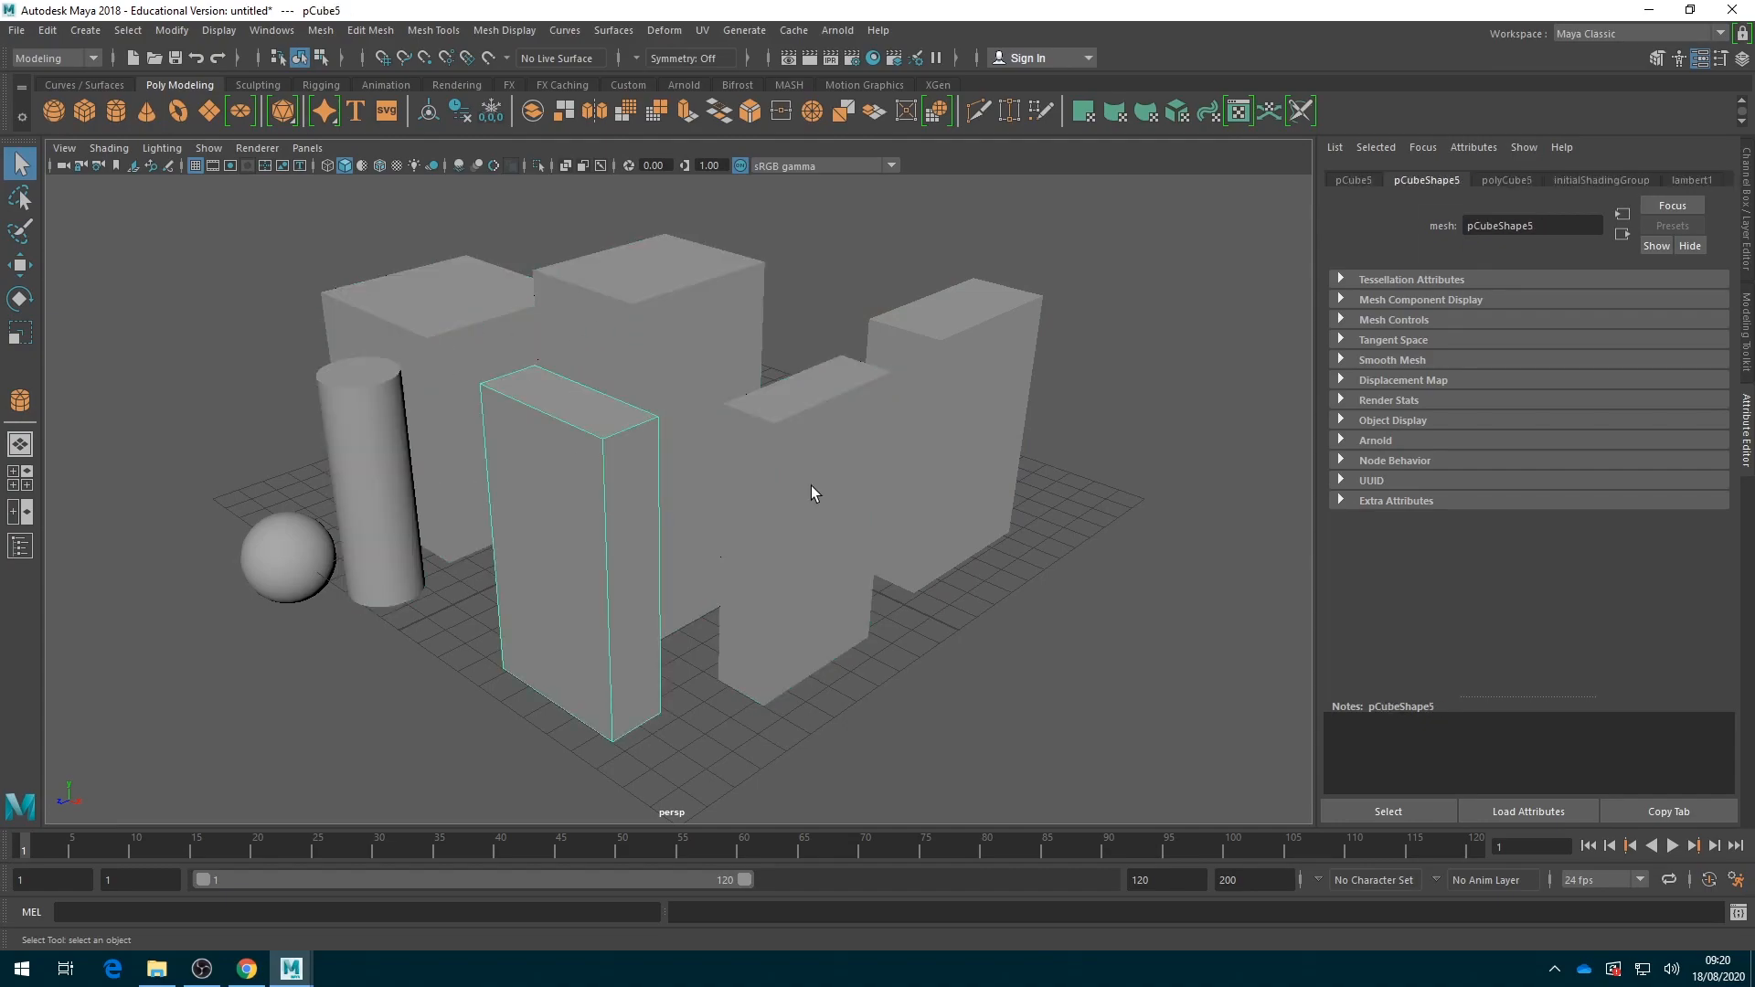
Delete the sphere beside the cylinder
left_click(282, 554)
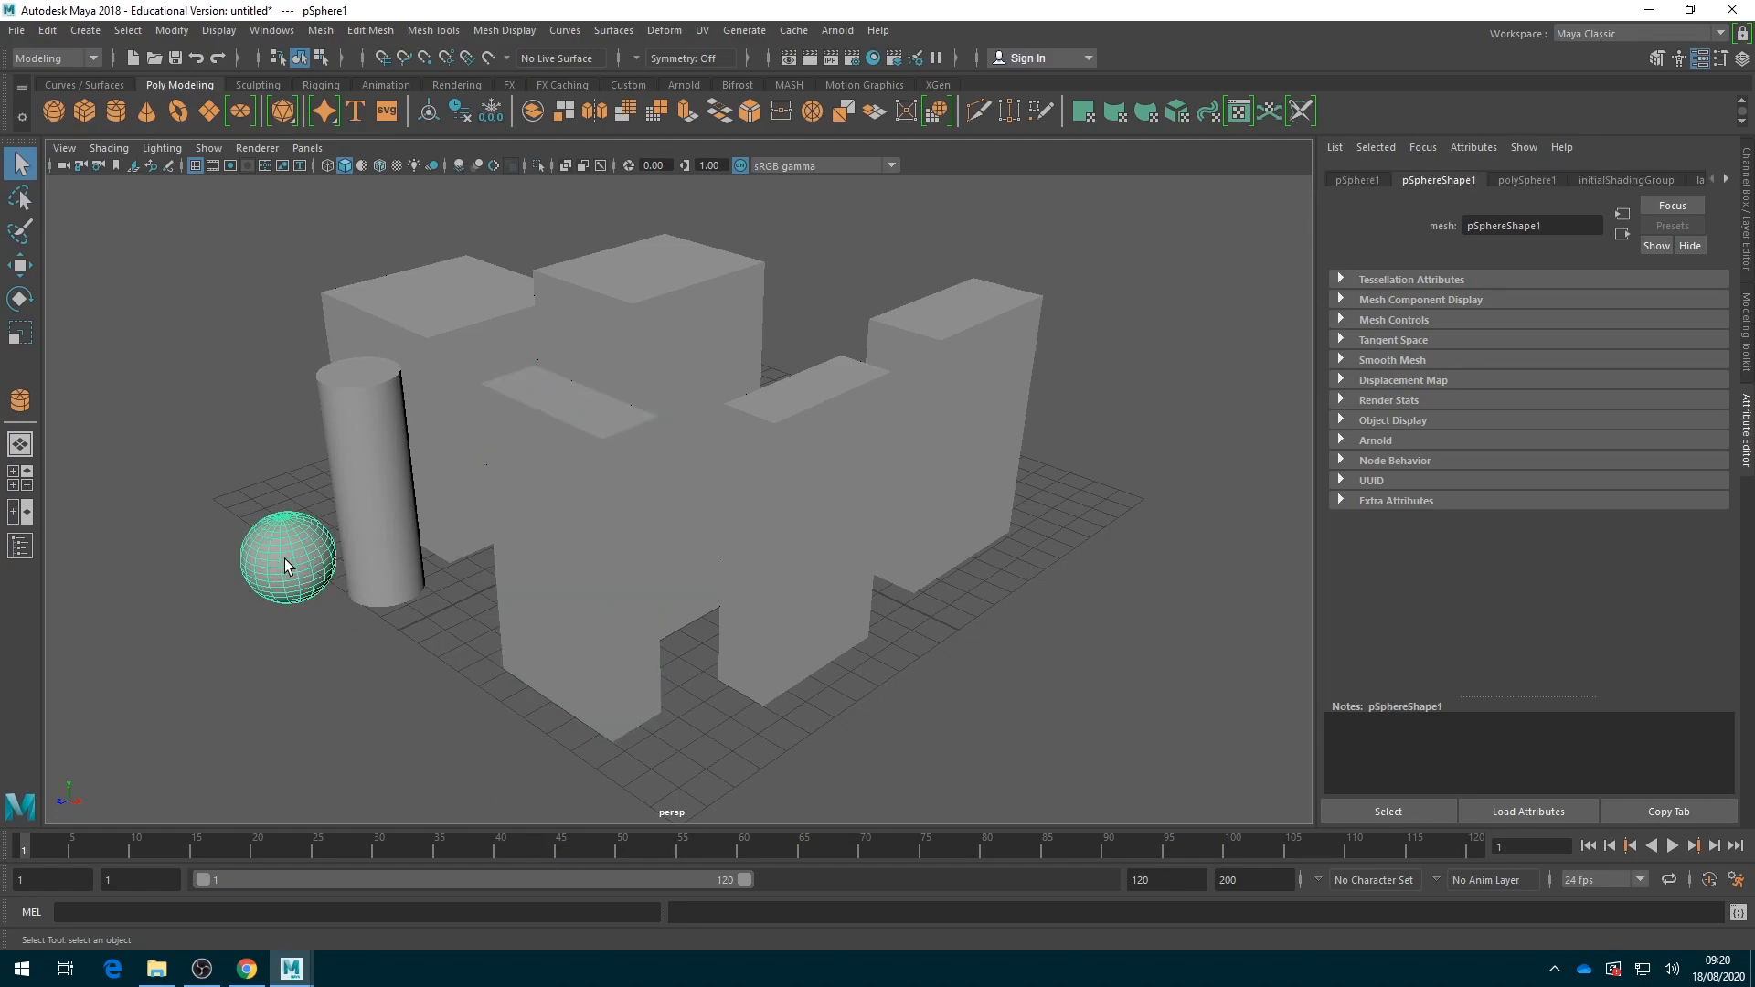
key("Delete")
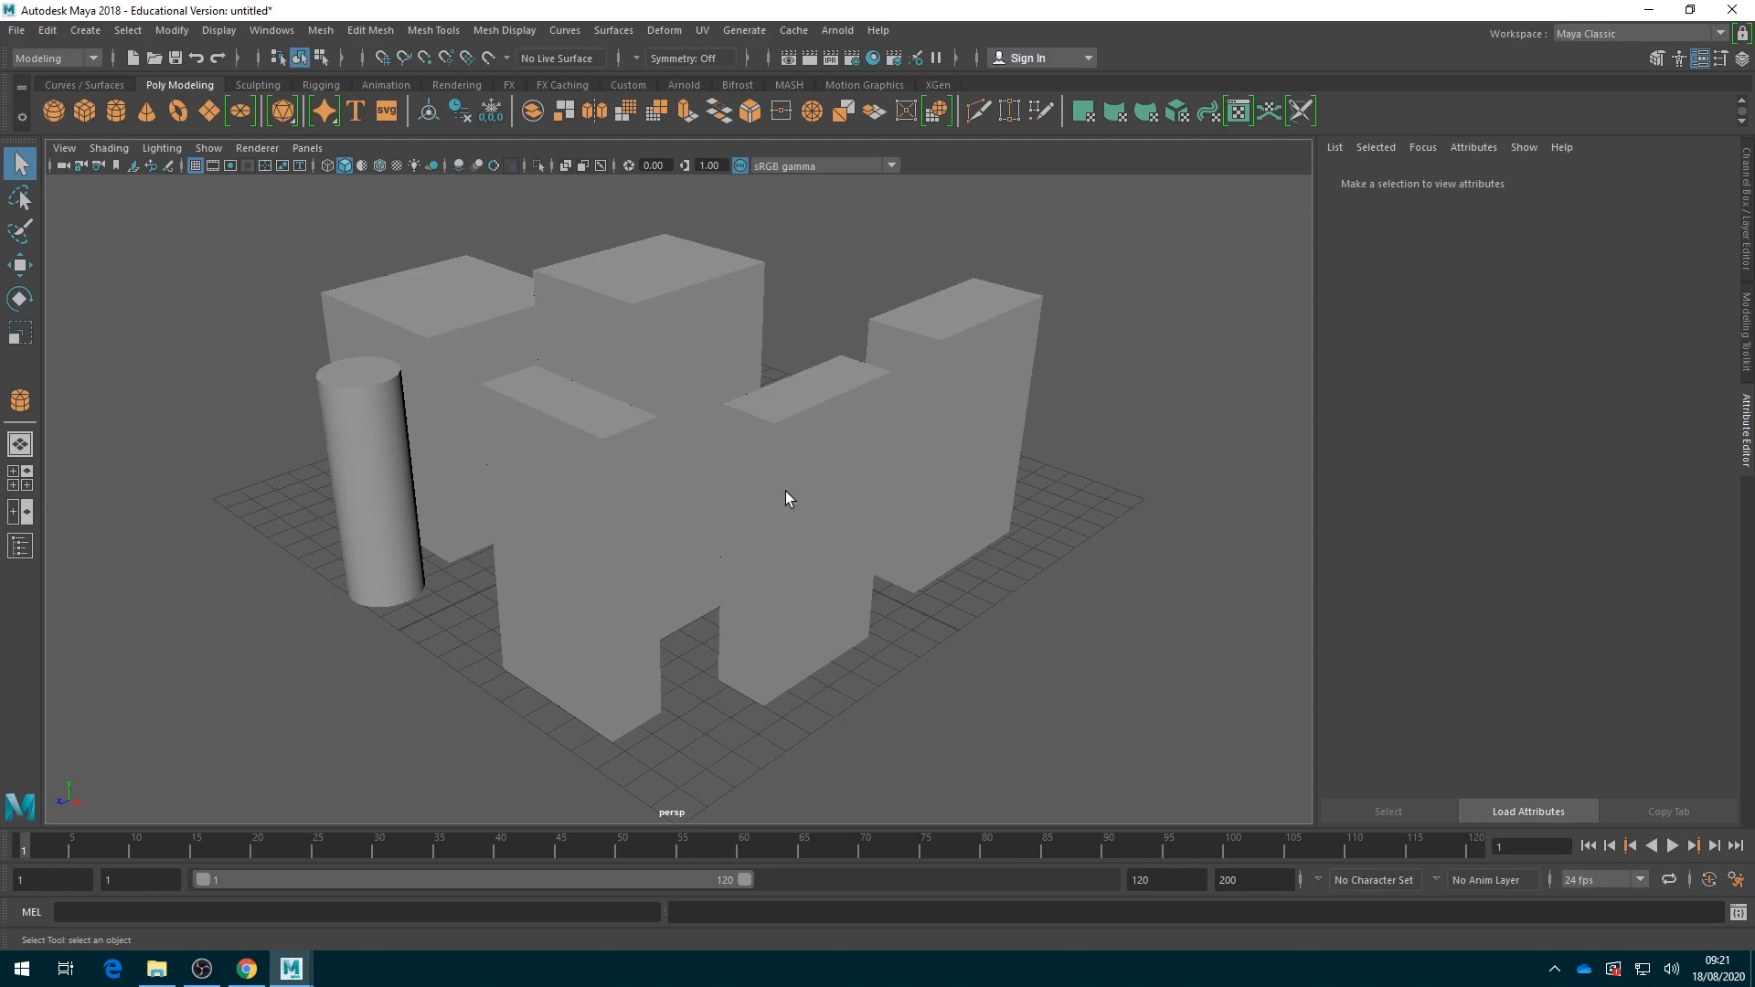
Select the remaining cubes and the cylinder one at a time, finishing with the cylinder selected
left_click(805, 600)
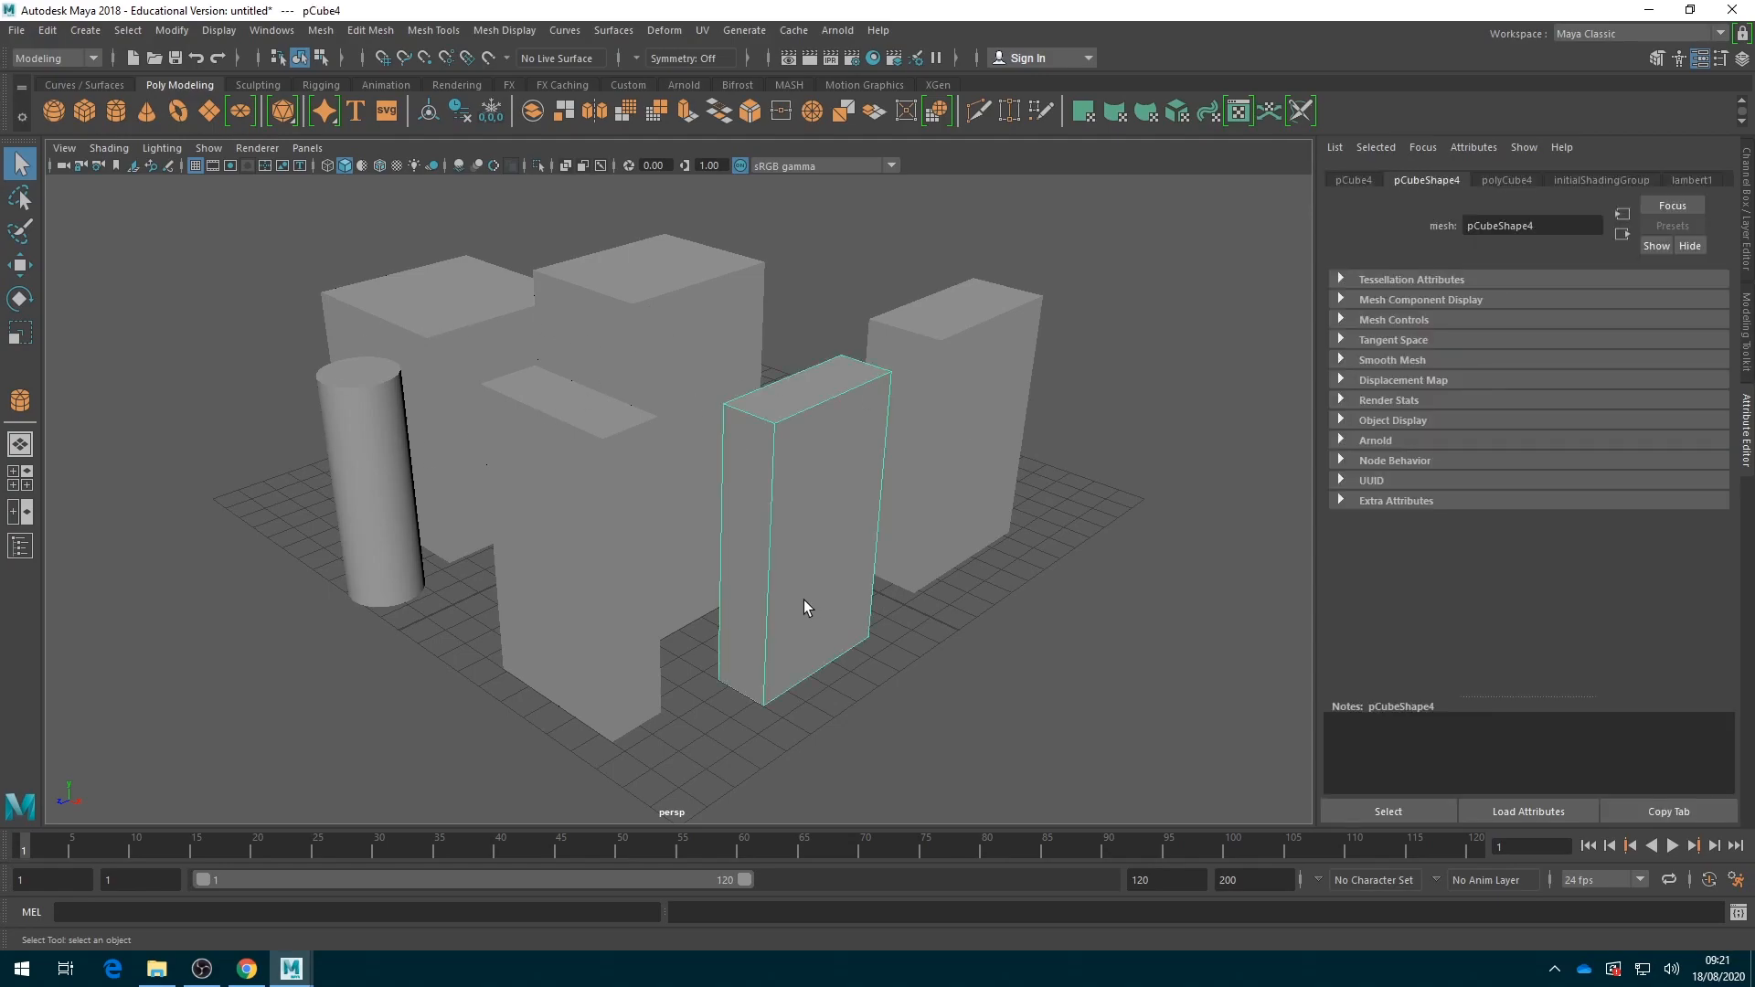
left_click(569, 563)
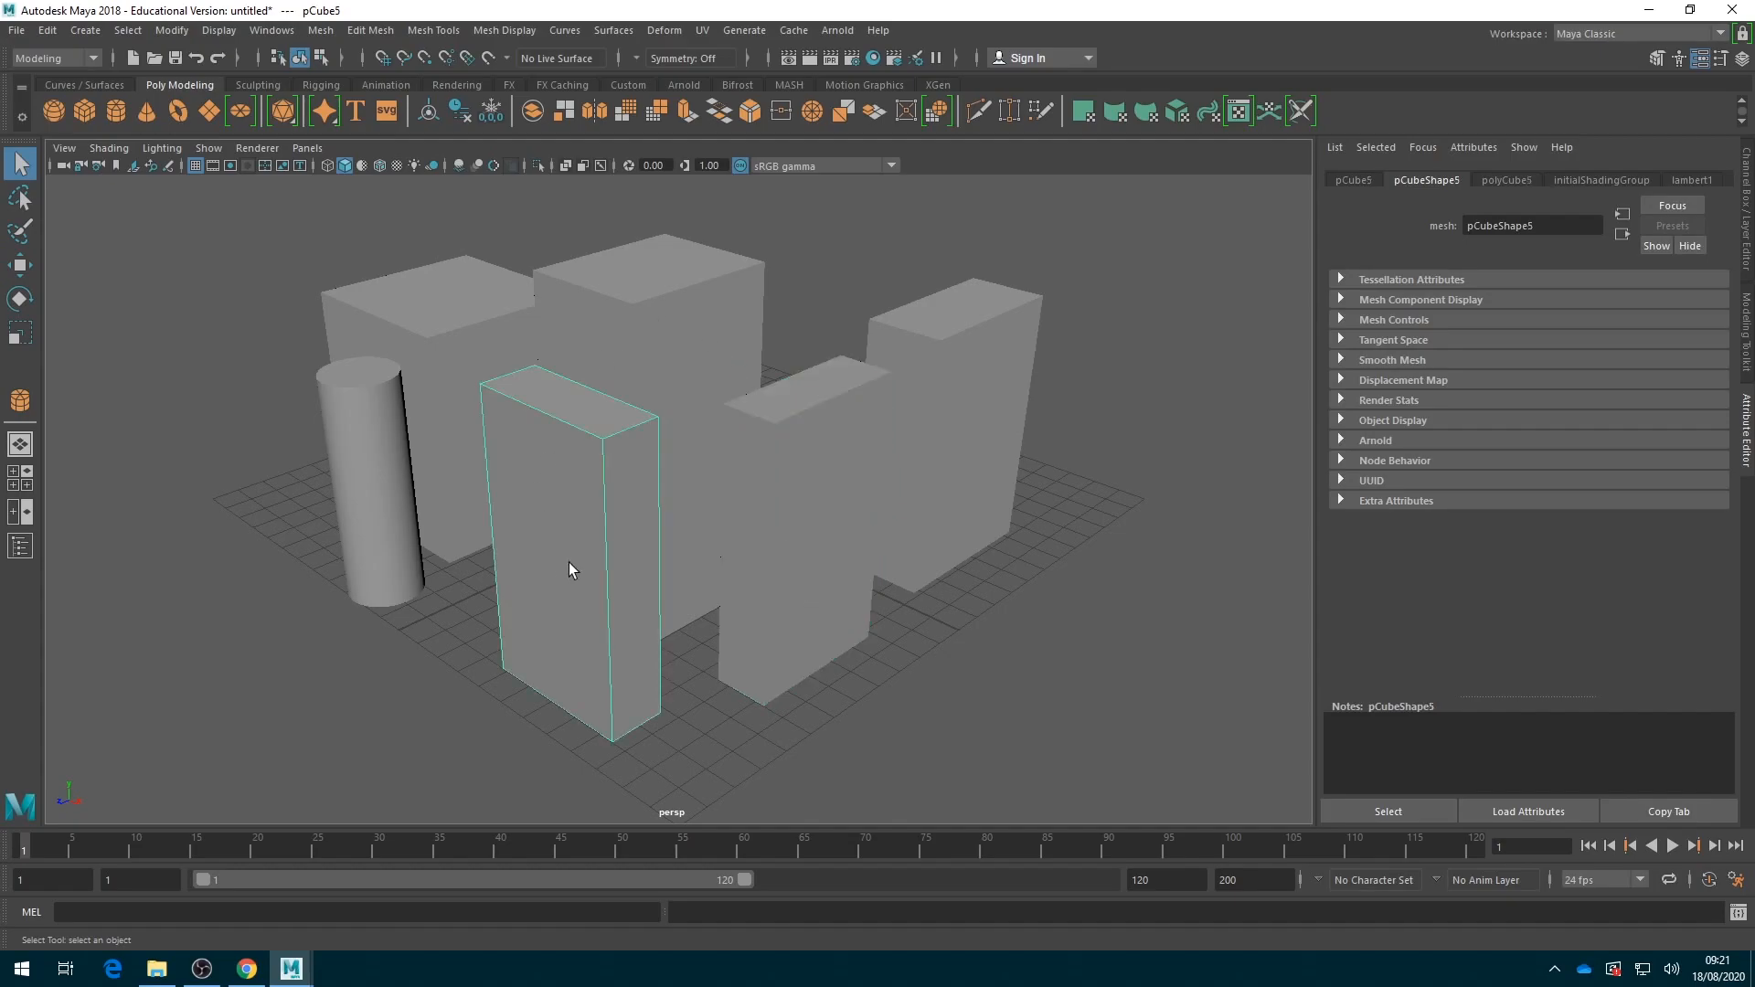
left_click(358, 483)
left_click(456, 378)
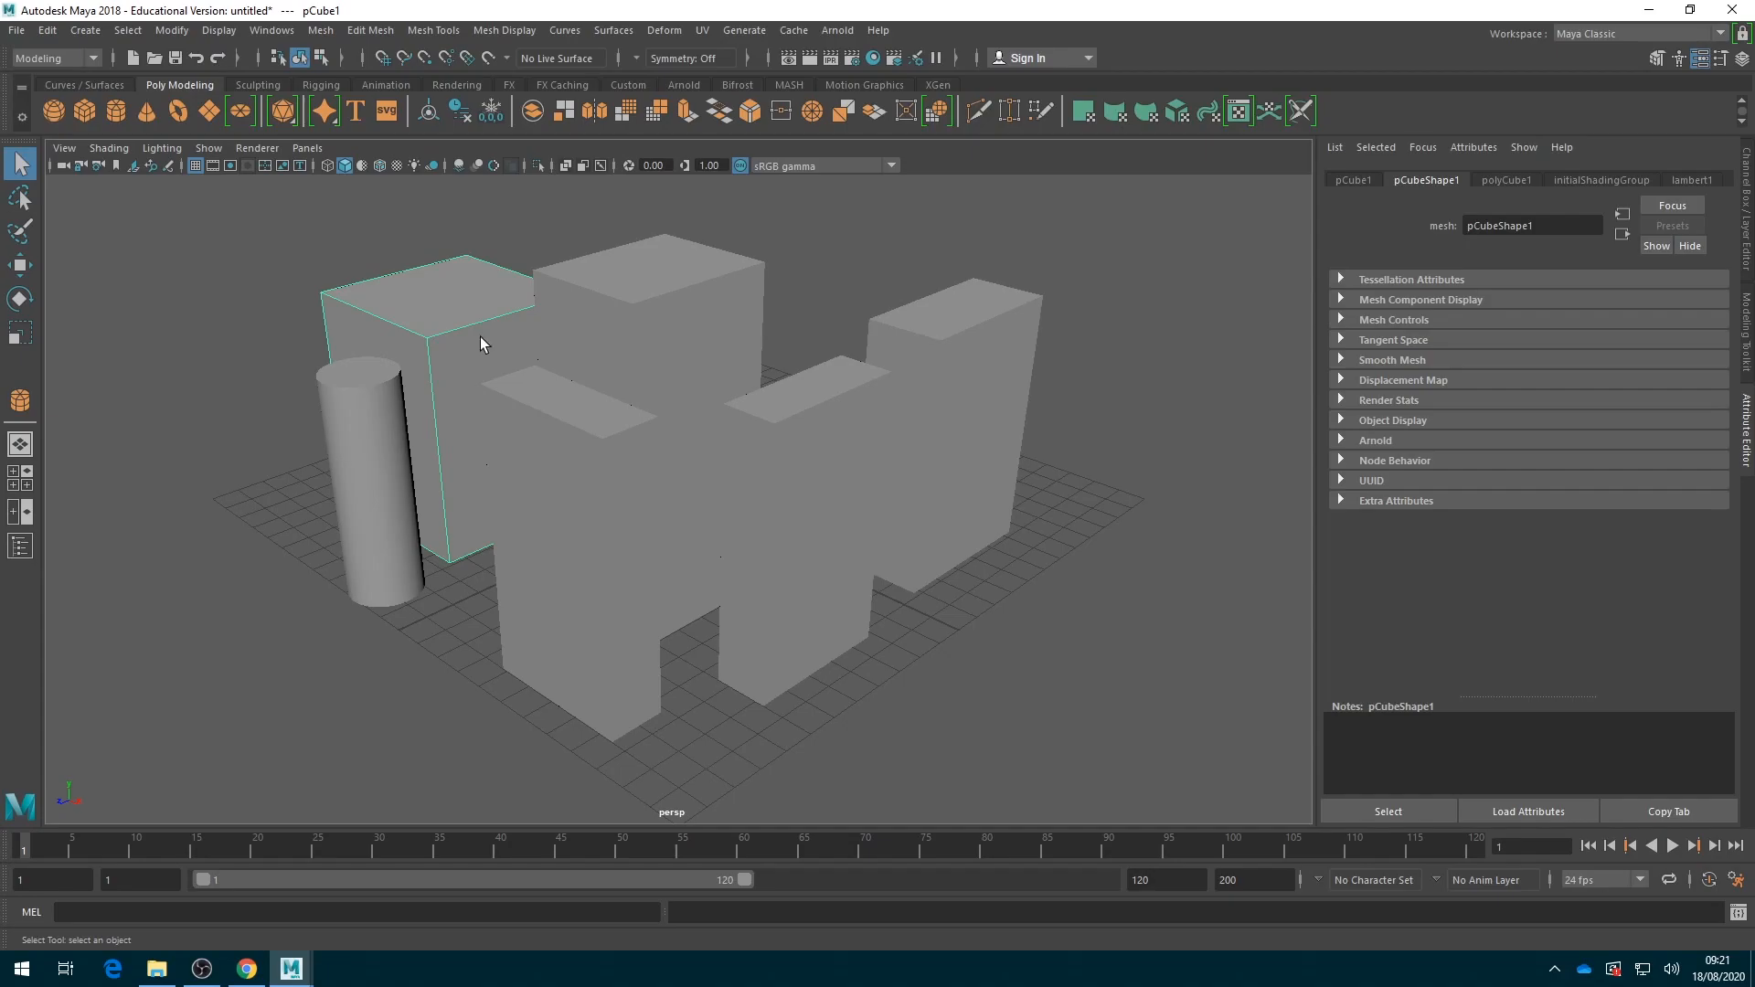
left_click(695, 406)
left_click(796, 434)
left_click(931, 411)
left_click(486, 470)
left_click(353, 437)
left_click(666, 333)
left_click(618, 491)
left_click(817, 464)
left_click(935, 396)
left_click(674, 337)
left_click(366, 442)
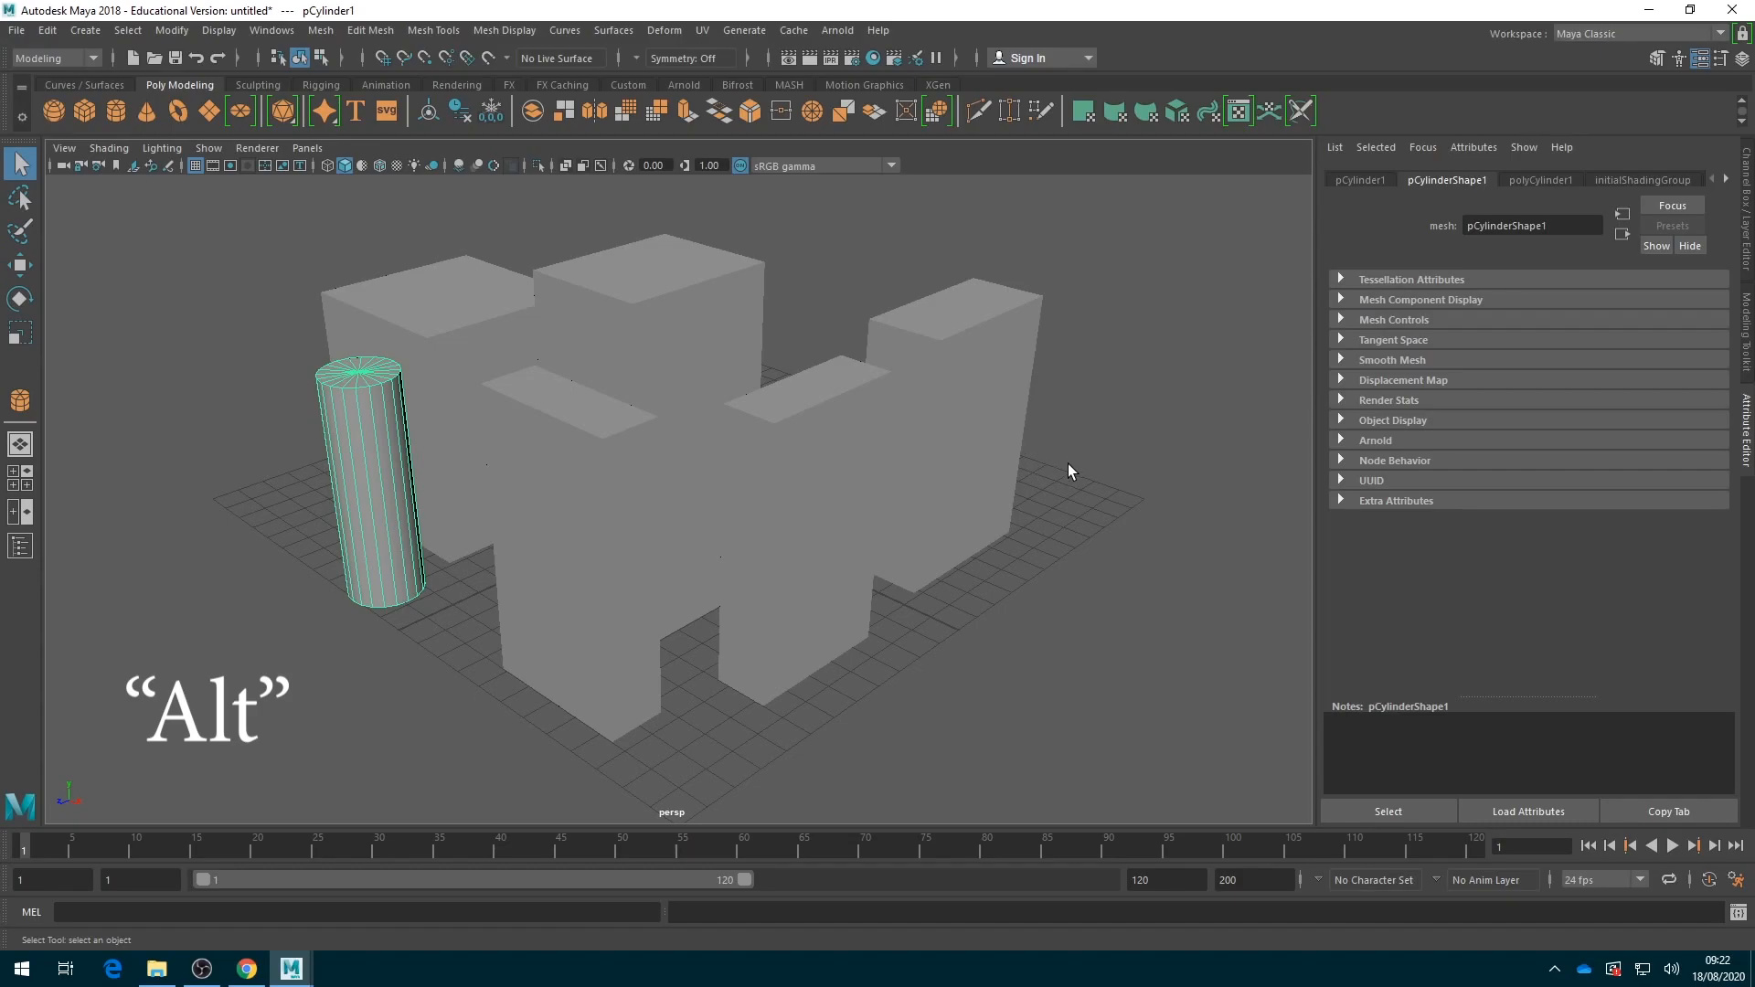
Dolly the perspective view back slightly from the group of shapes
right_click_drag(1070, 468, 1069, 464, "alt")
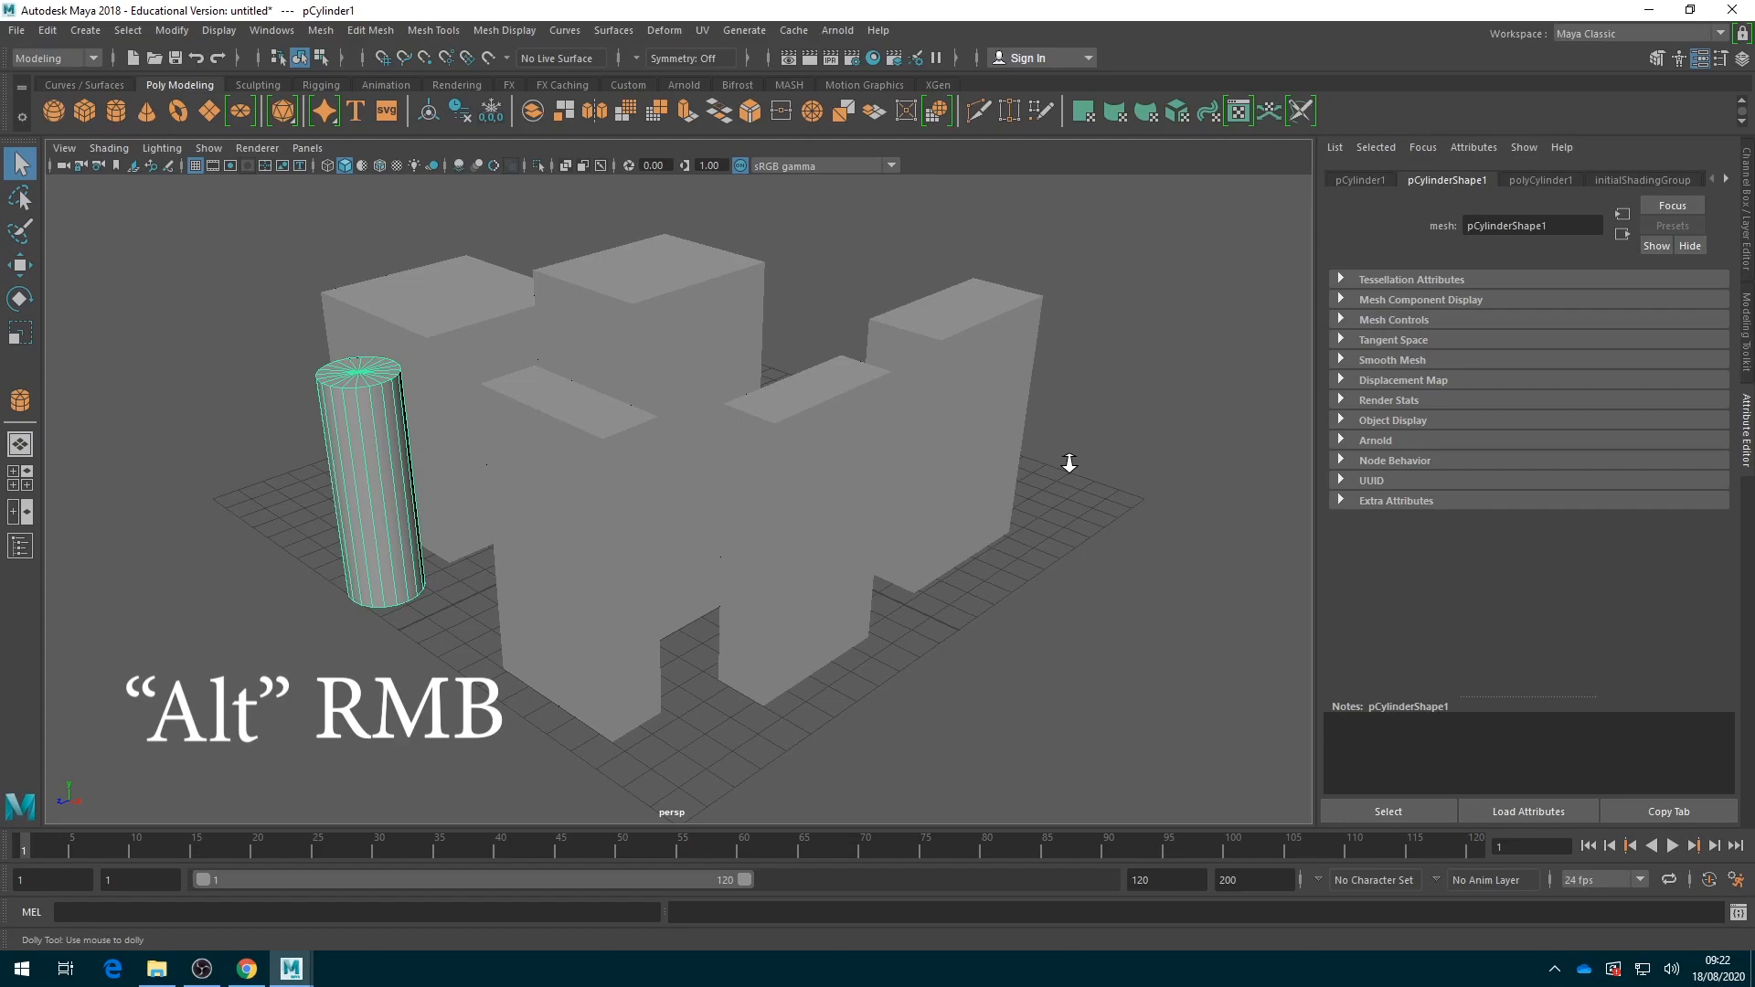
right_click_drag(1069, 463, 1048, 375, "alt")
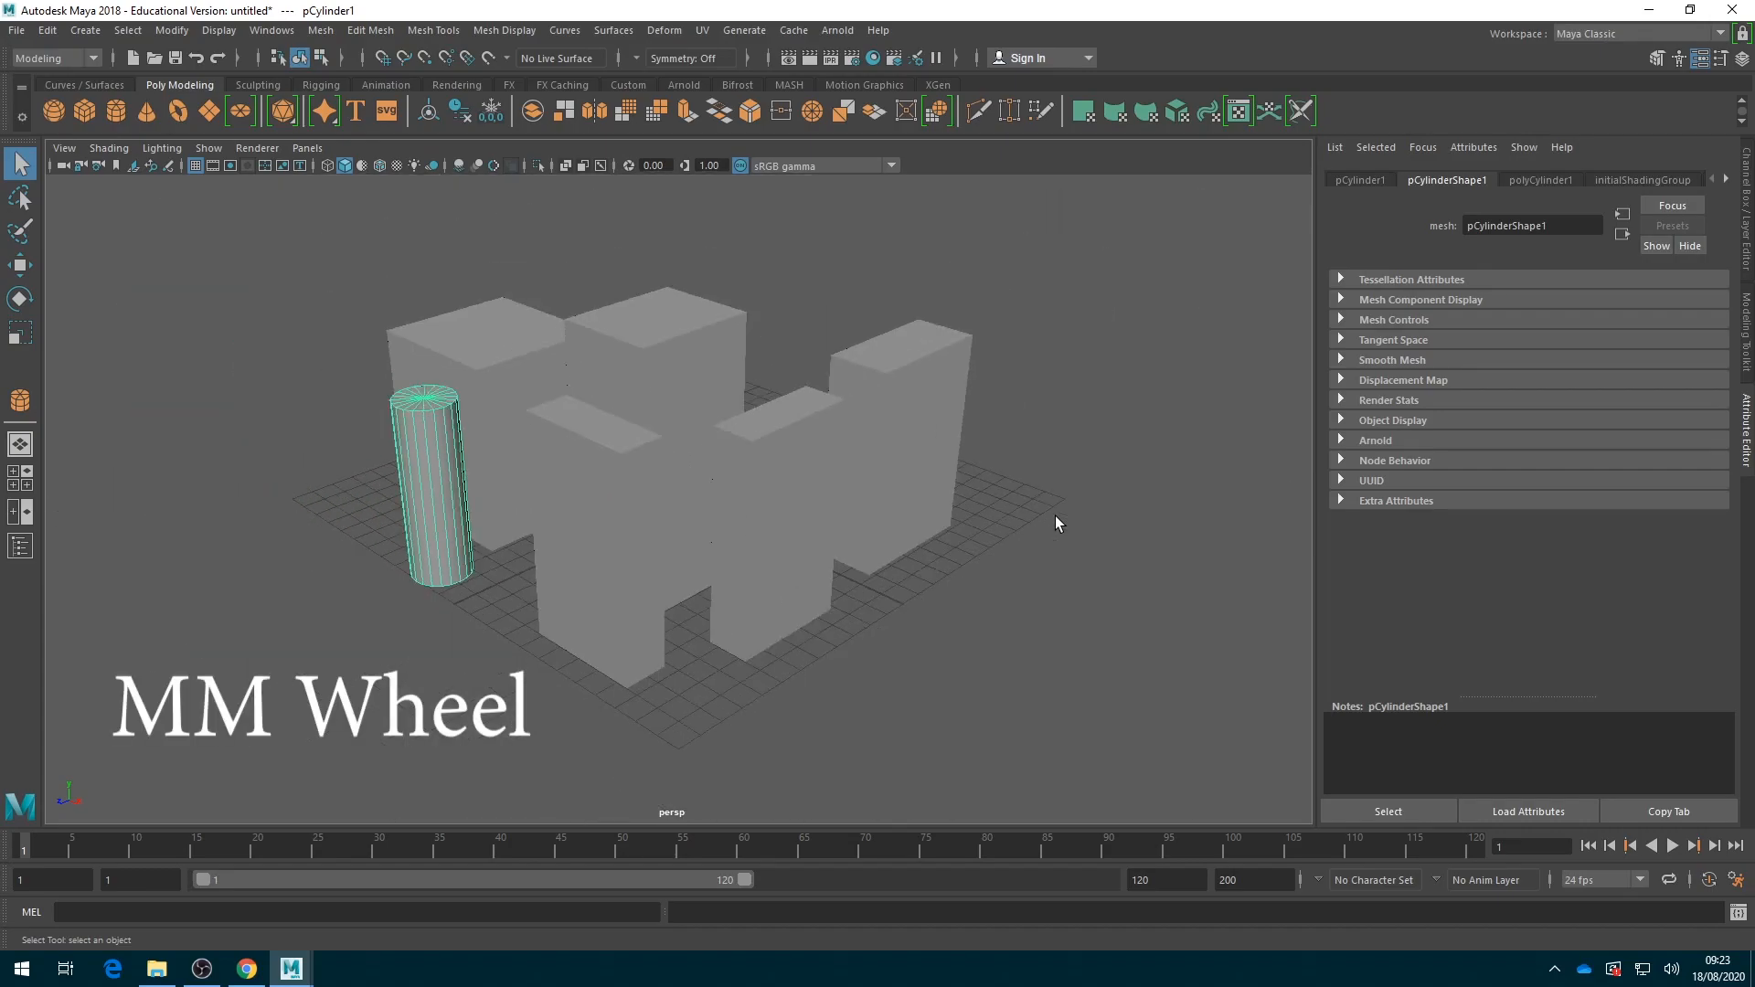
Dolly the perspective view in and out repeatedly to examine the group of shapes at different distances
scroll(1057, 522, "down", 6)
scroll(1056, 523, "up", 5)
scroll(1056, 522, "down", 5)
scroll(1056, 523, "up", 6)
scroll(1056, 523, "up", 3)
scroll(1056, 523, "down", 1)
scroll(1056, 523, "down", 2)
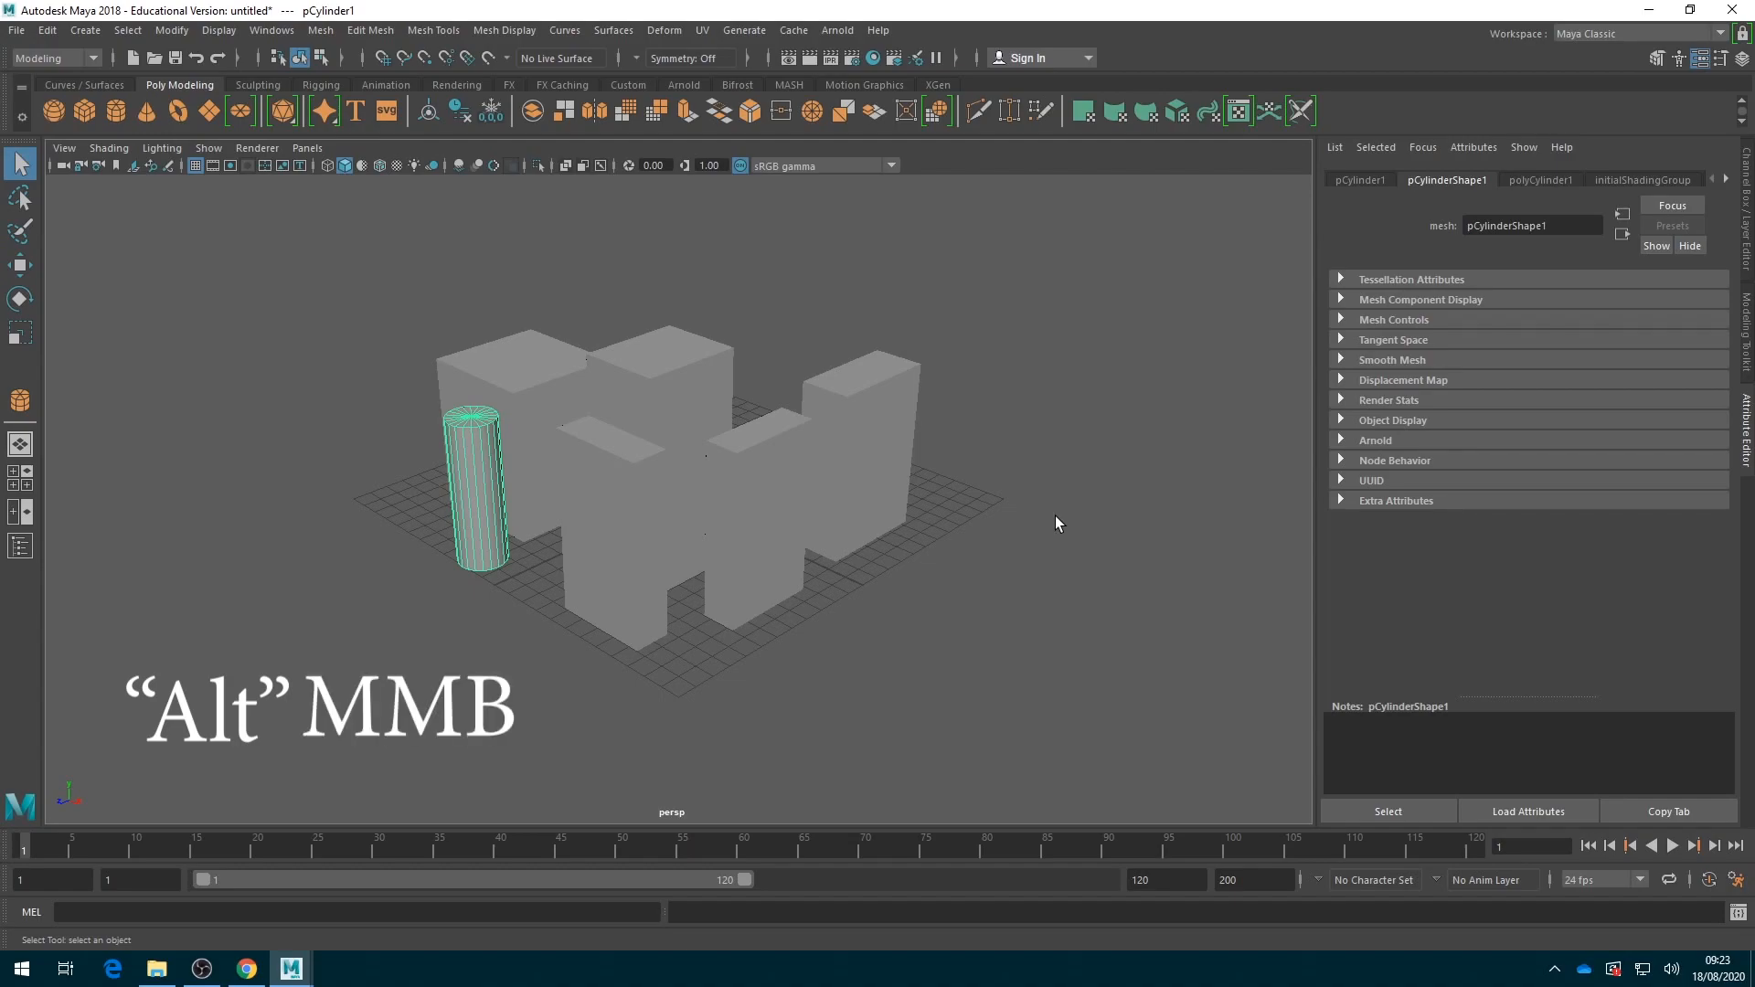
Pan, dolly and orbit the perspective view to examine the shapes from the opposite side and from above
mouse_move(1055, 517)
middle_mouse_down("alt")
mouse_move(1228, 502)
mouse_move(866, 509)
mouse_move(877, 658)
mouse_move(1124, 538)
mouse_move(936, 435)
mouse_move(1011, 631)
mouse_move(1109, 475)
mouse_move(912, 531)
mouse_move(1156, 497)
mouse_move(972, 549)
mouse_move(1171, 502)
mouse_move(995, 505)
mouse_move(1168, 470)
mouse_move(1050, 533)
middle_mouse_up("alt")
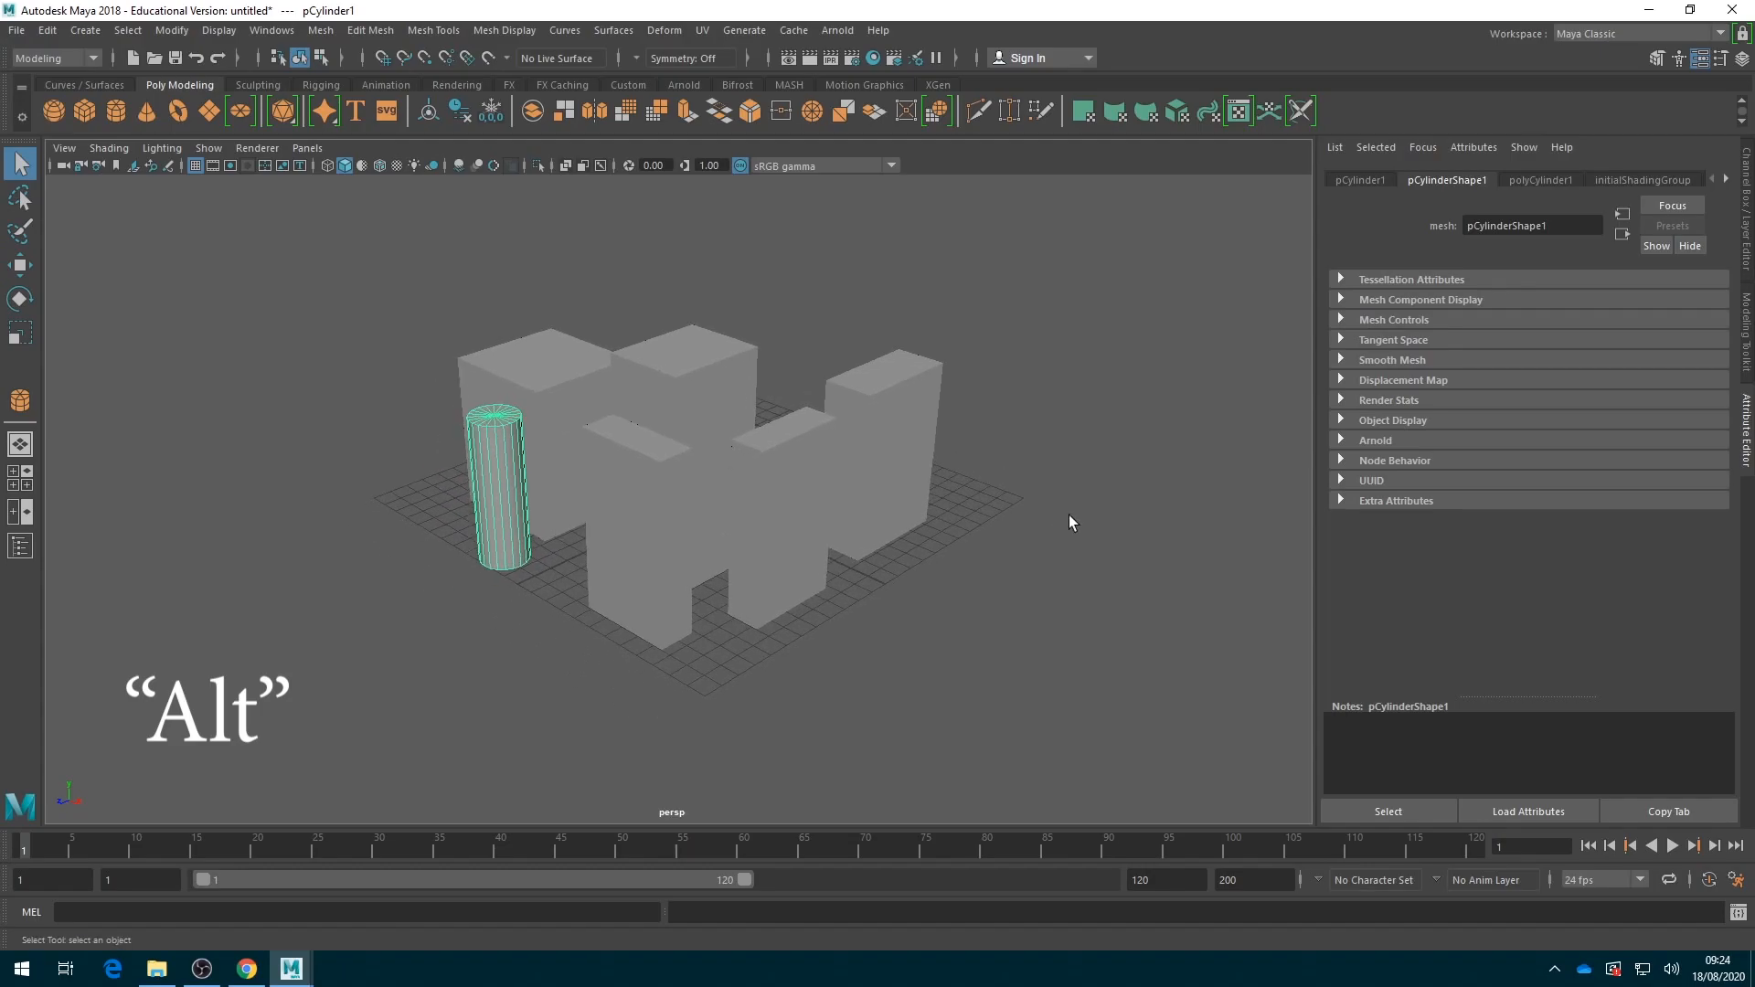
right_click_drag(1071, 522, 1070, 516, "alt")
middle_click_drag(1068, 515, 984, 533, "alt")
right_click_drag(1089, 513, 1054, 476, "alt")
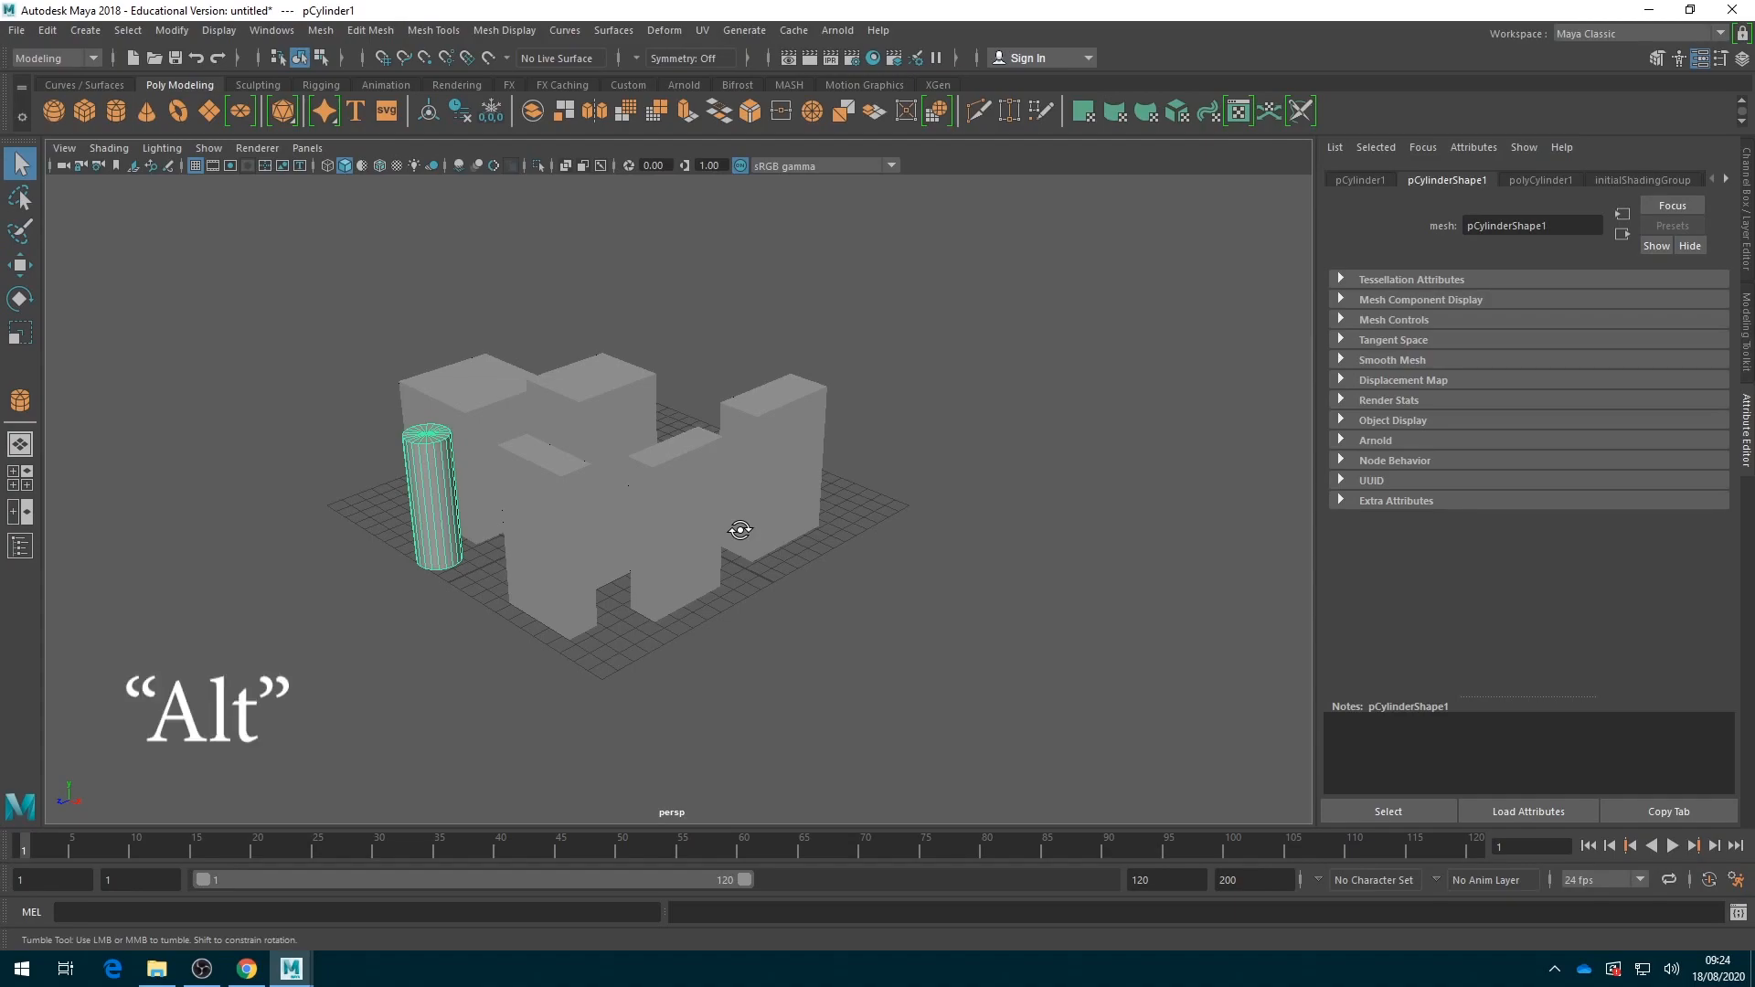
left_click_drag(732, 533, 1079, 534, "alt")
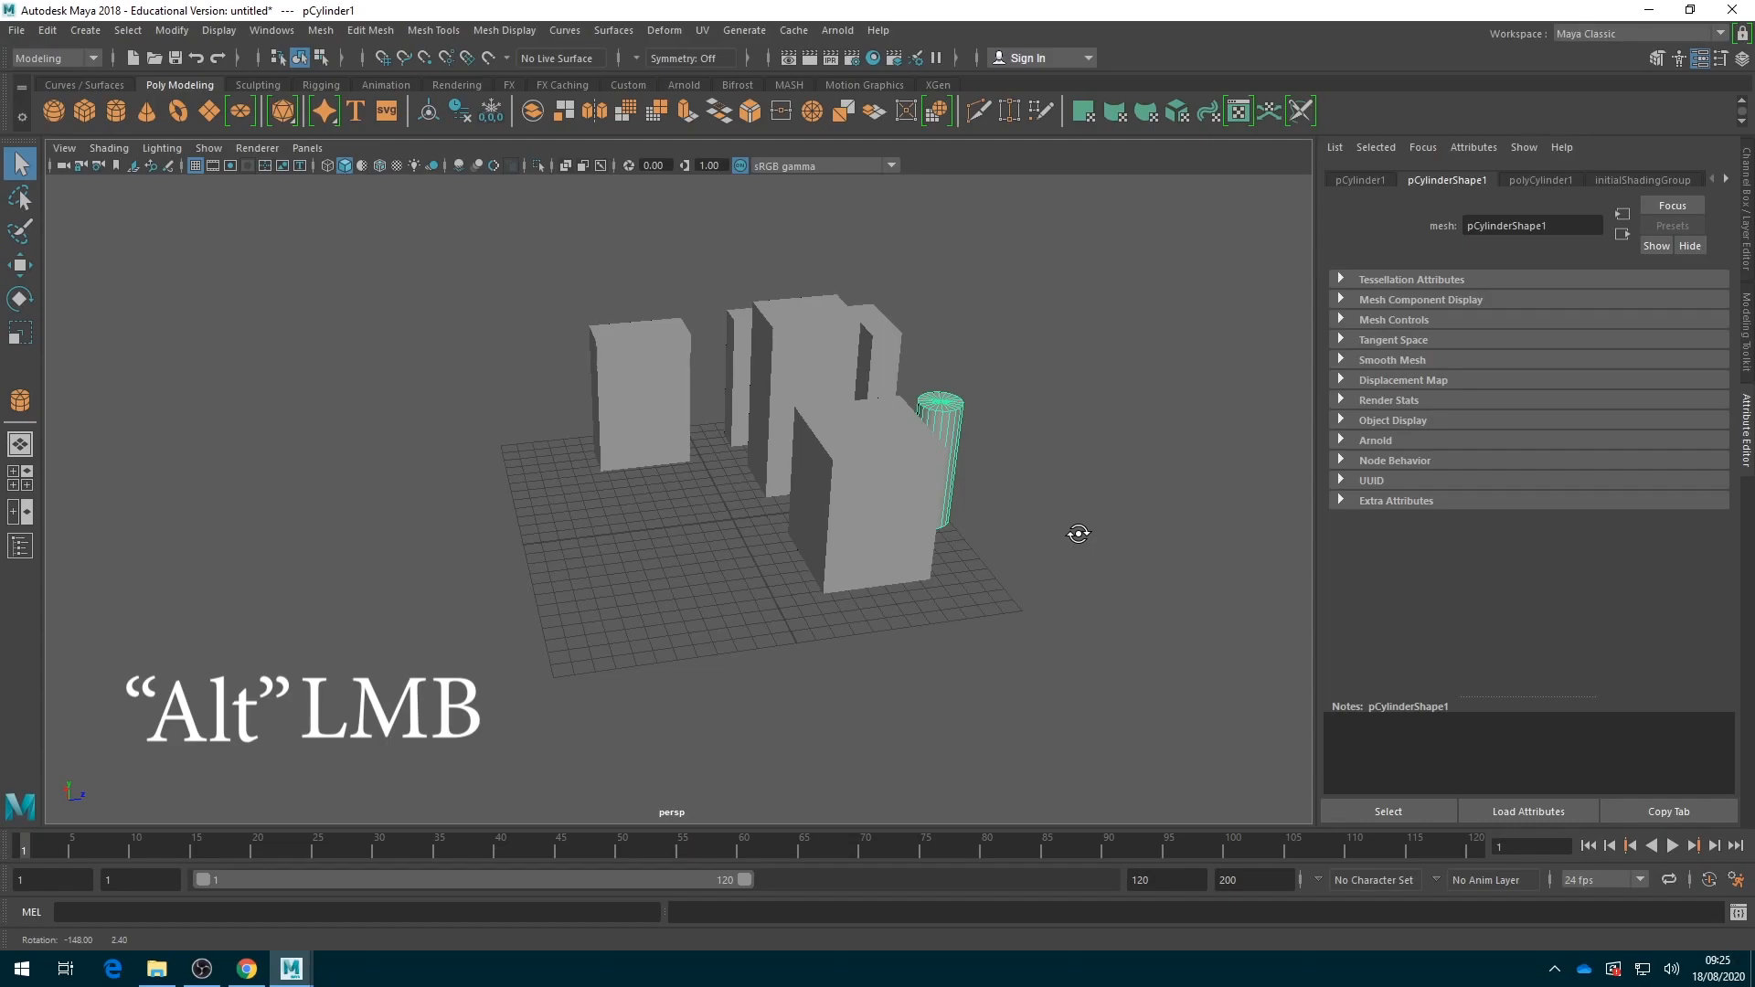
left_click_drag(1078, 534, 1167, 575, "alt")
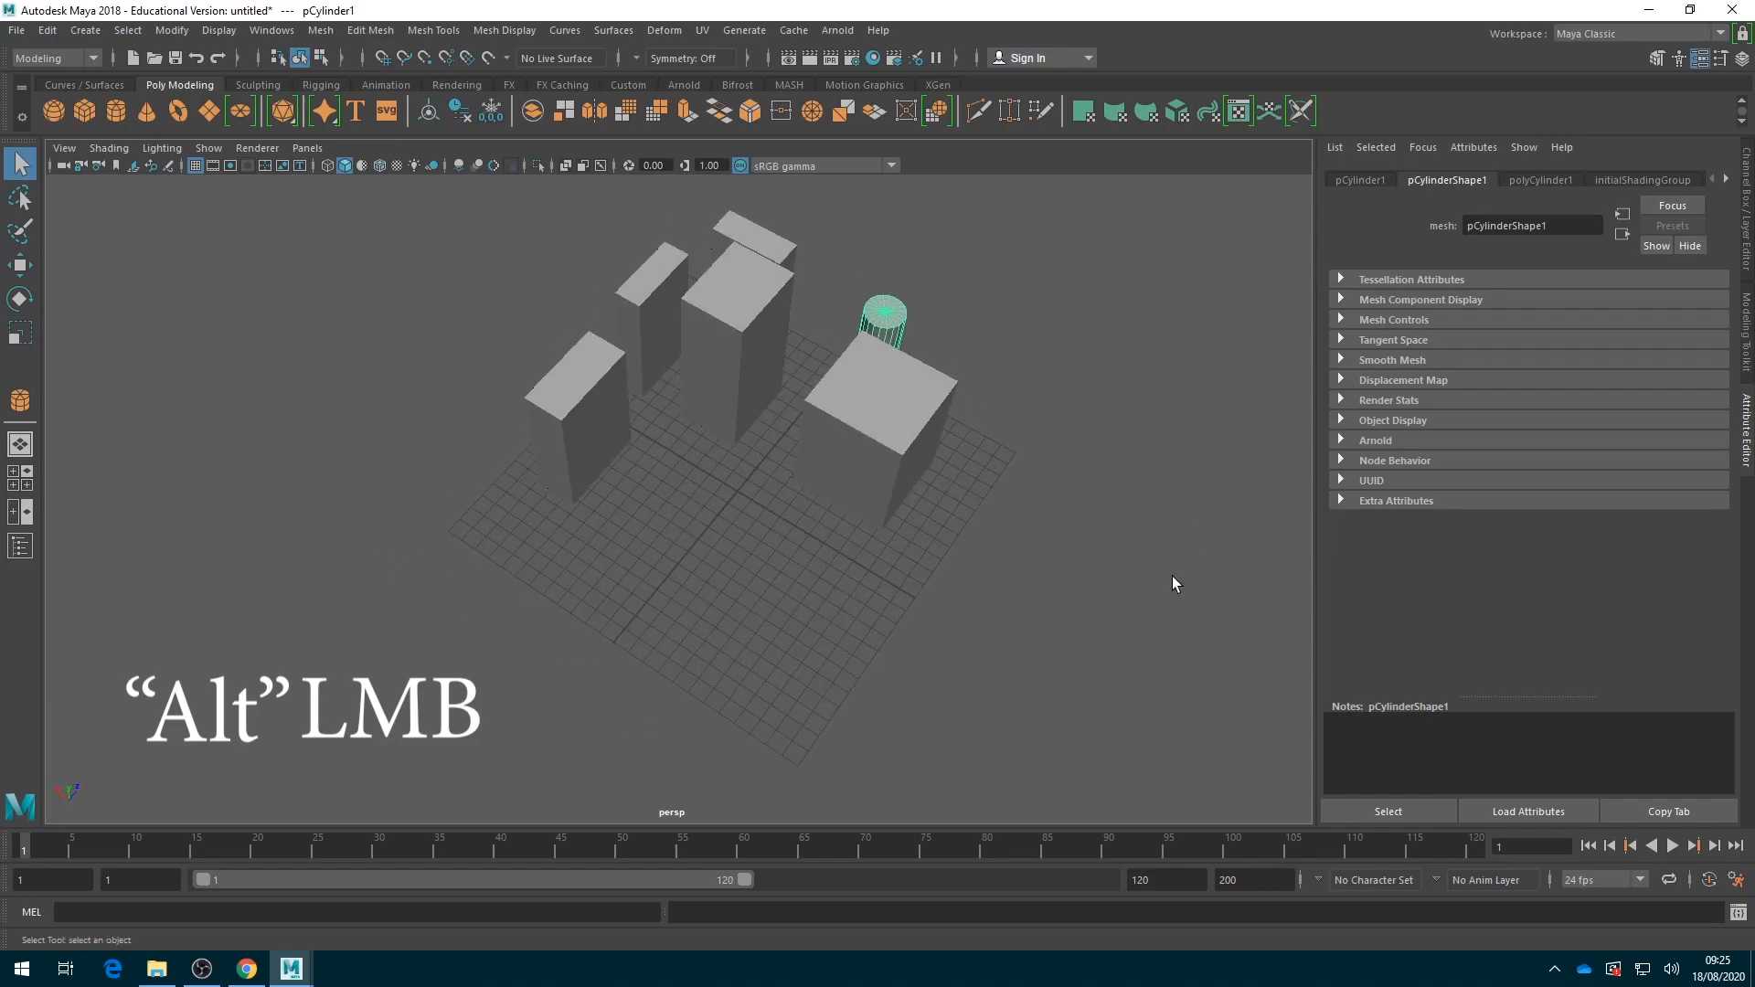
Create three small upright polygon cubes on the open grid area between the existing cubes
left_click(84, 110)
left_click_drag(683, 452, 718, 369)
left_click(96, 115)
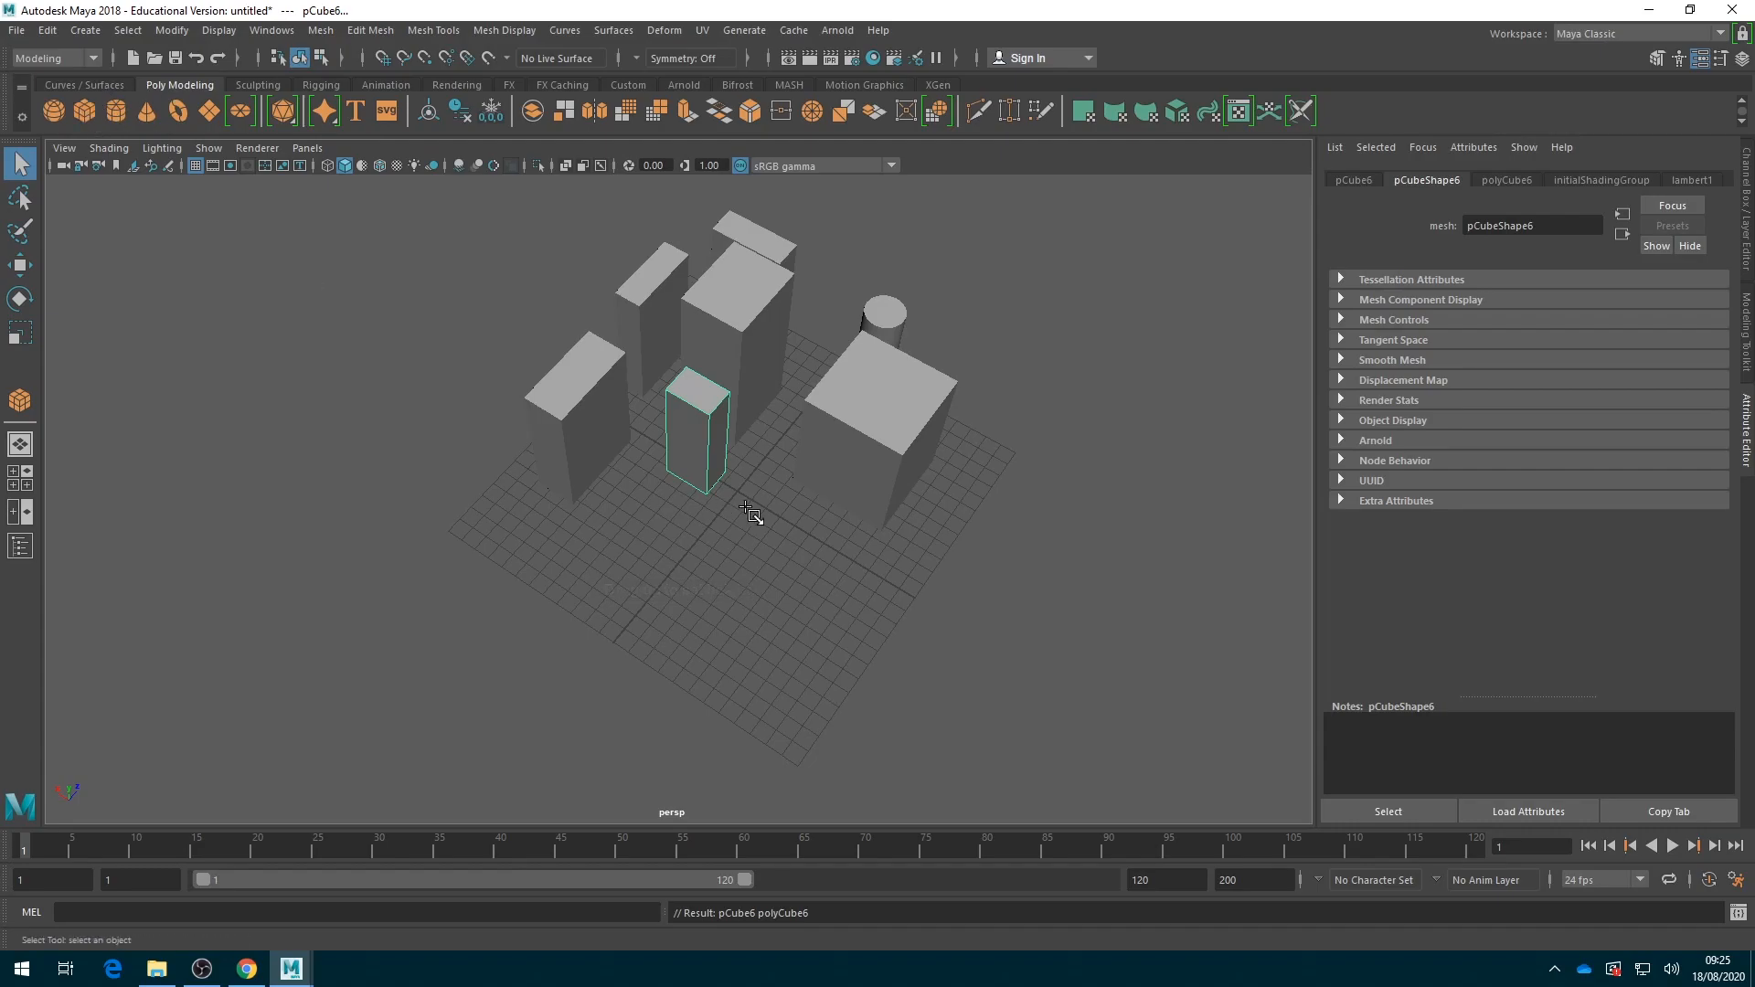
left_click_drag(765, 495, 781, 425)
left_click(89, 117)
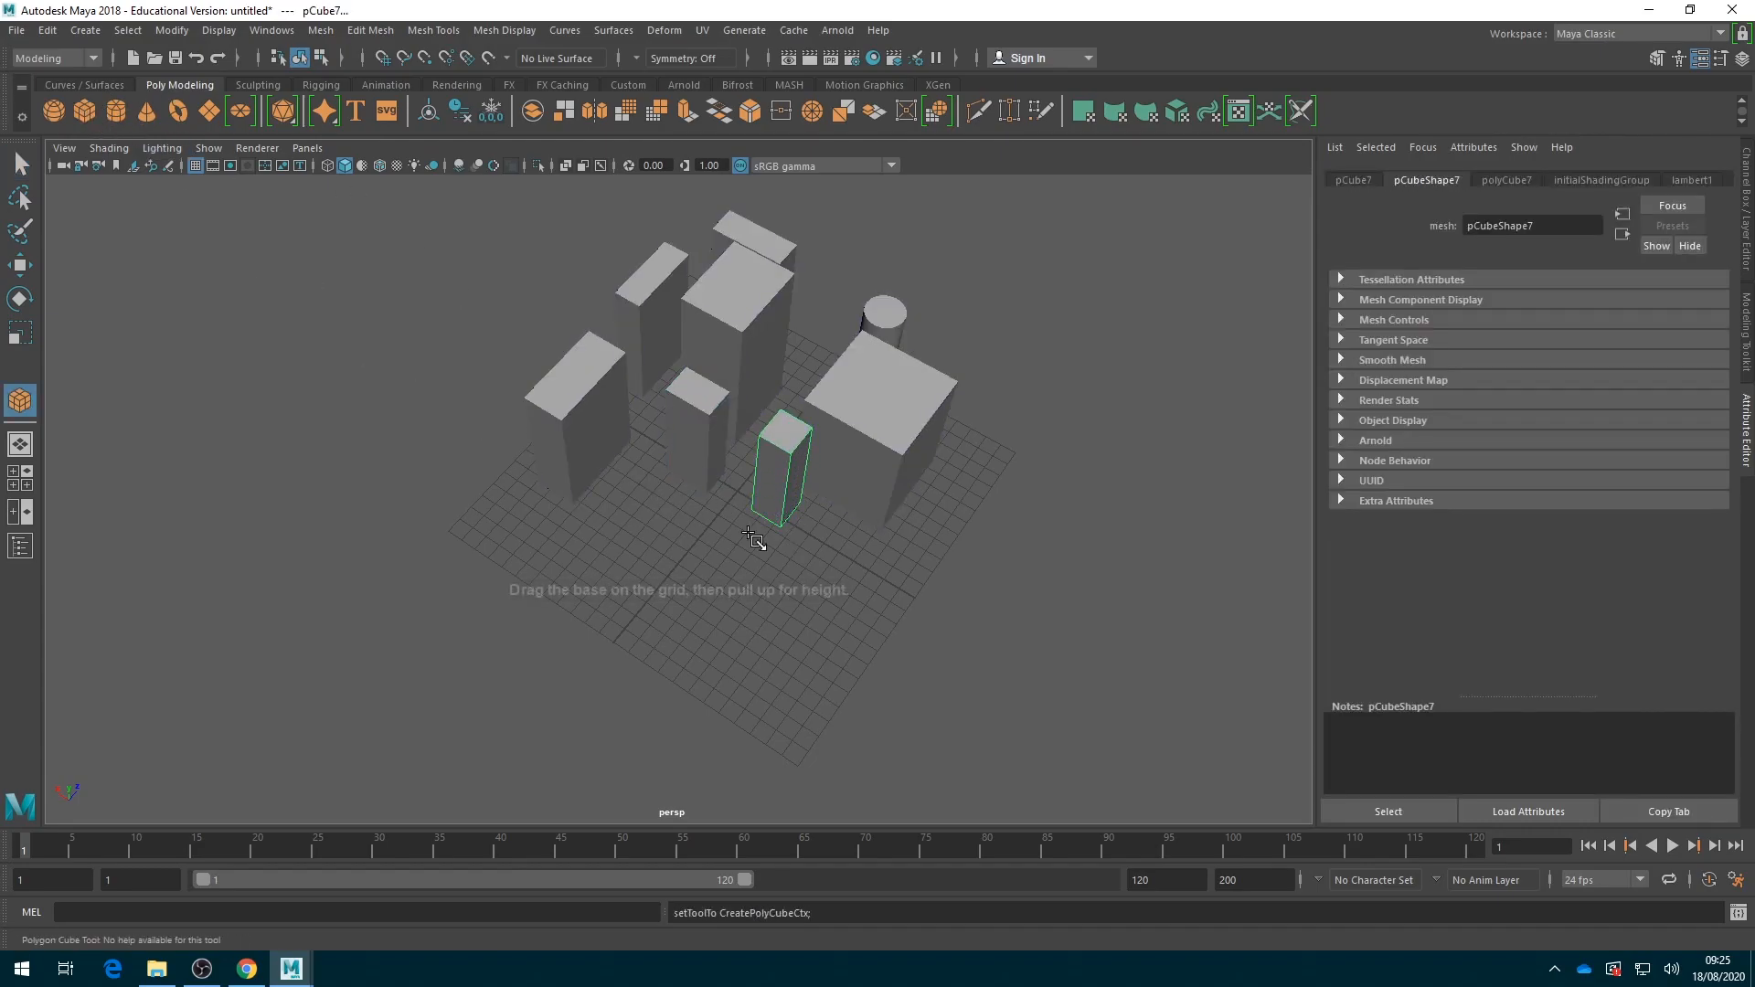
left_click_drag(660, 506, 685, 457)
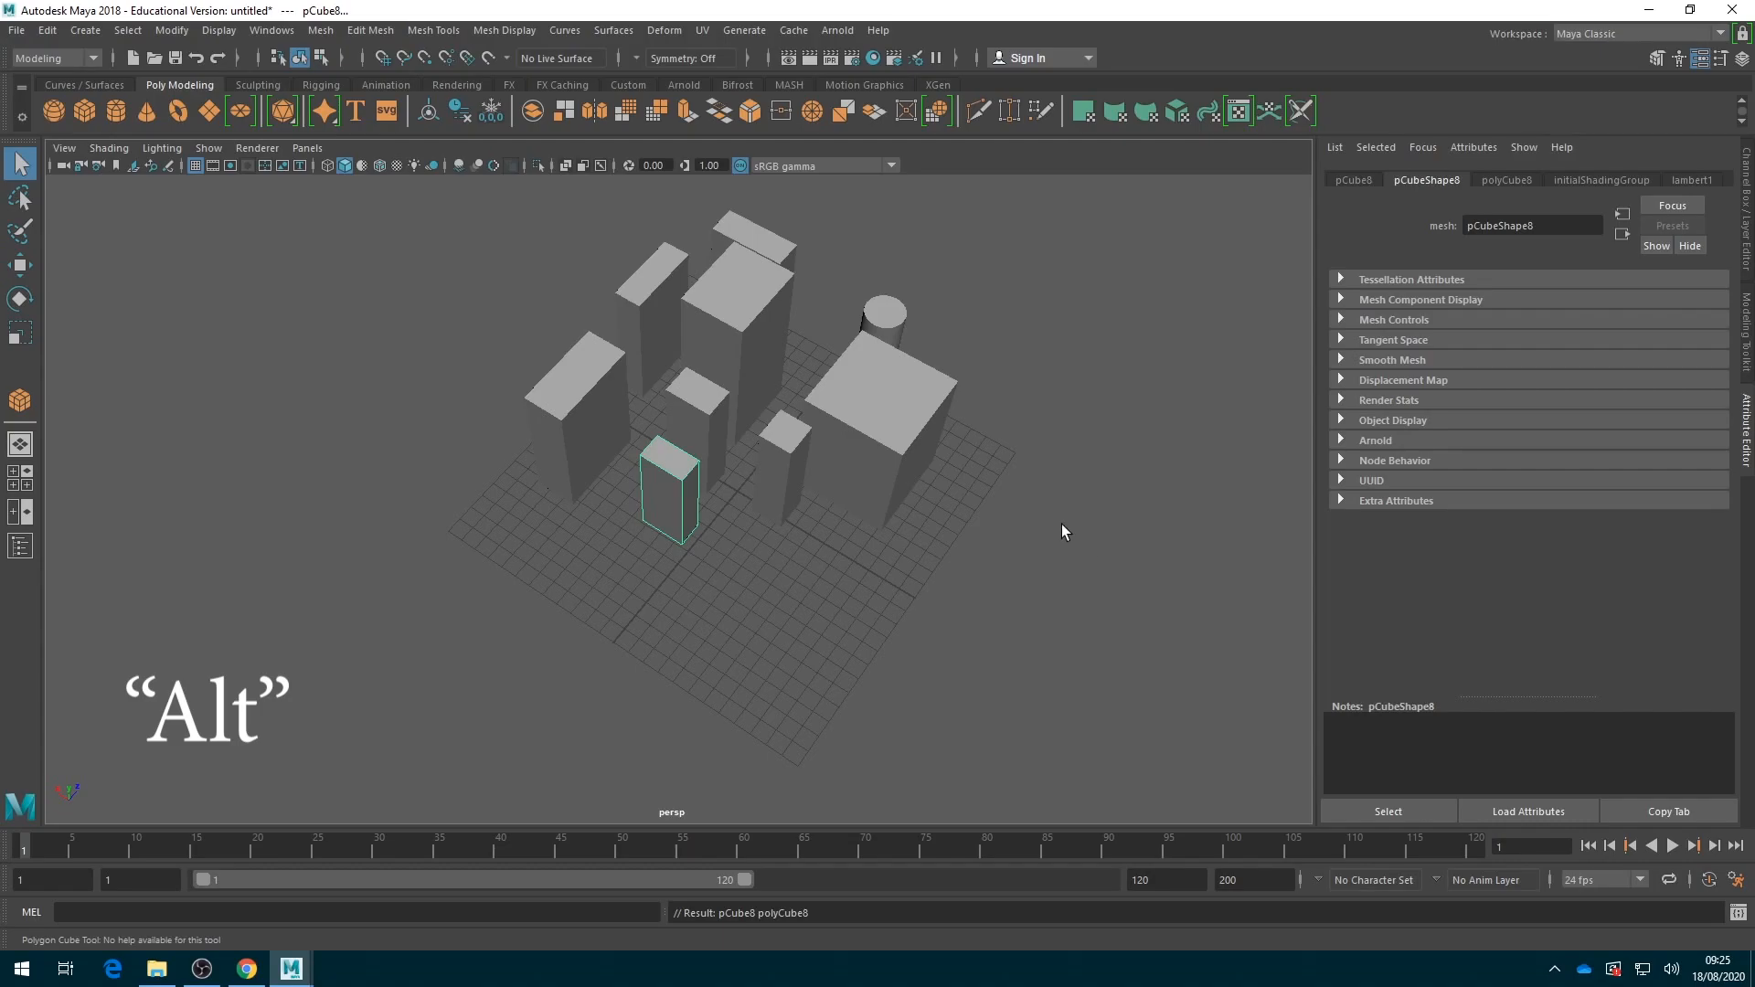
Select the cubes and the cylinder one at a time from the opposite side of the group, ending on the cylinder
right_click_drag(1082, 501, 1080, 502, "alt")
mouse_move(1086, 446)
right_mouse_down("alt")
mouse_move(1085, 545)
mouse_move(1061, 449)
right_mouse_up("alt")
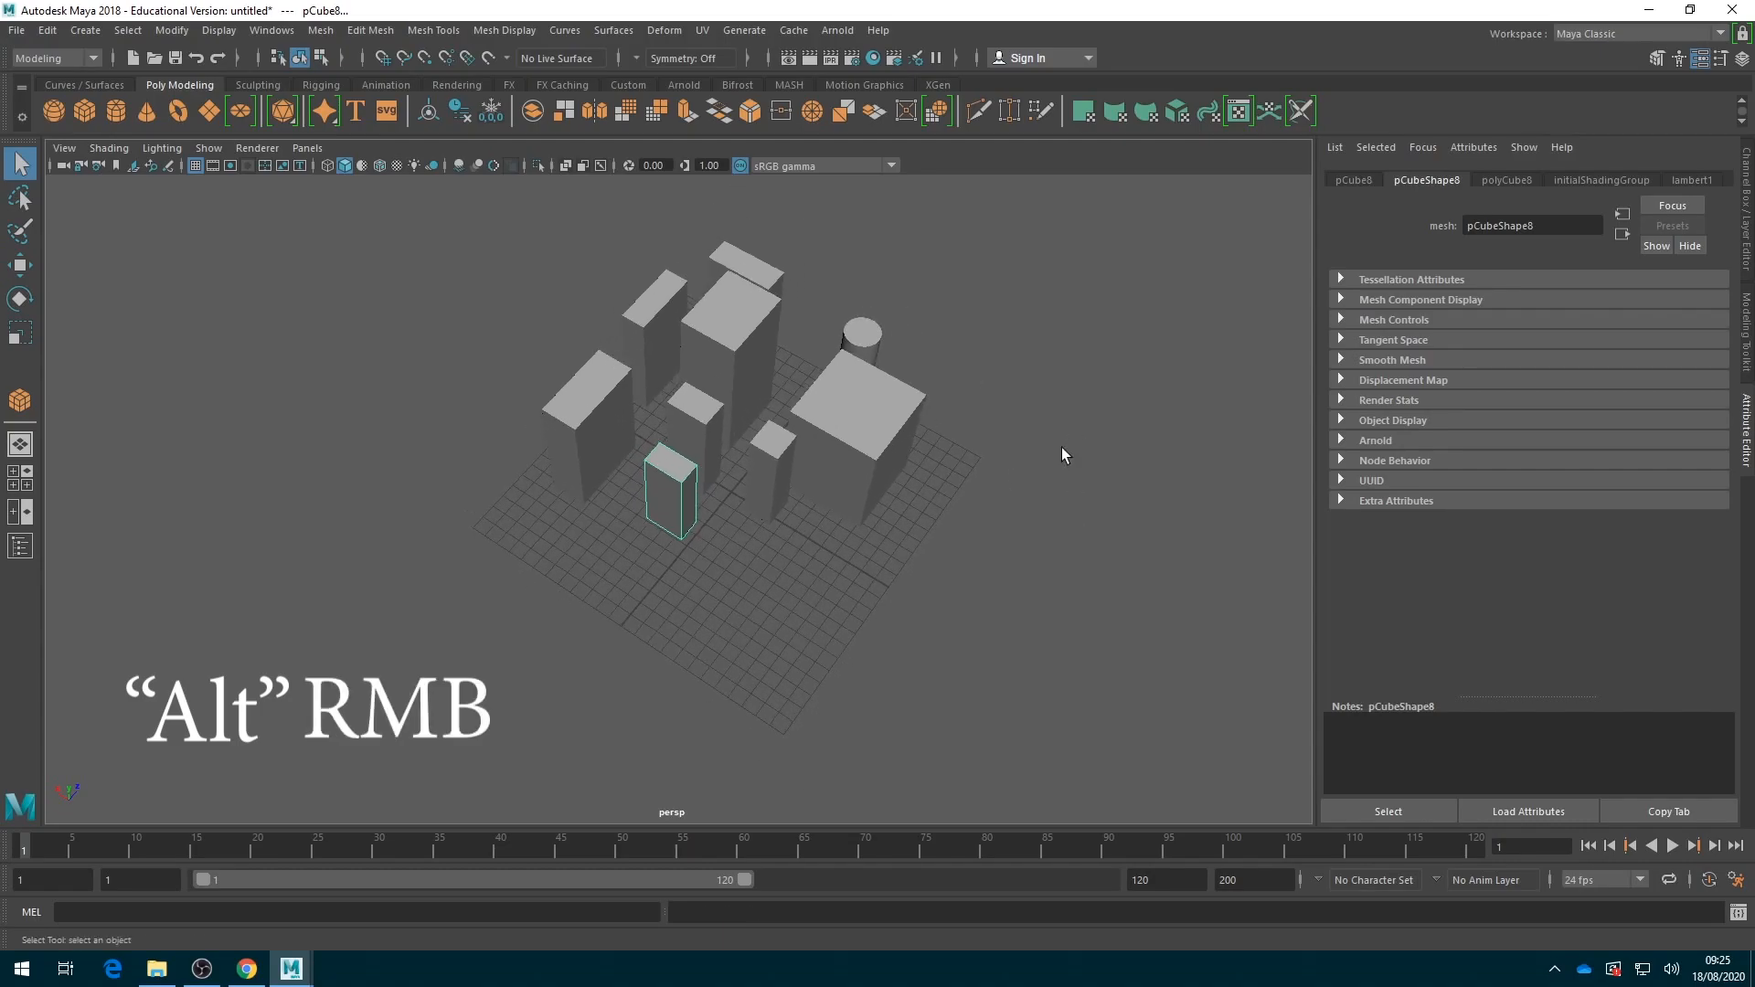
mouse_move(1062, 447)
middle_mouse_down("alt")
mouse_move(1207, 376)
mouse_move(1026, 458)
mouse_move(1027, 435)
mouse_move(1053, 472)
middle_mouse_up("alt")
left_click_drag(1052, 464, 634, 446, "alt")
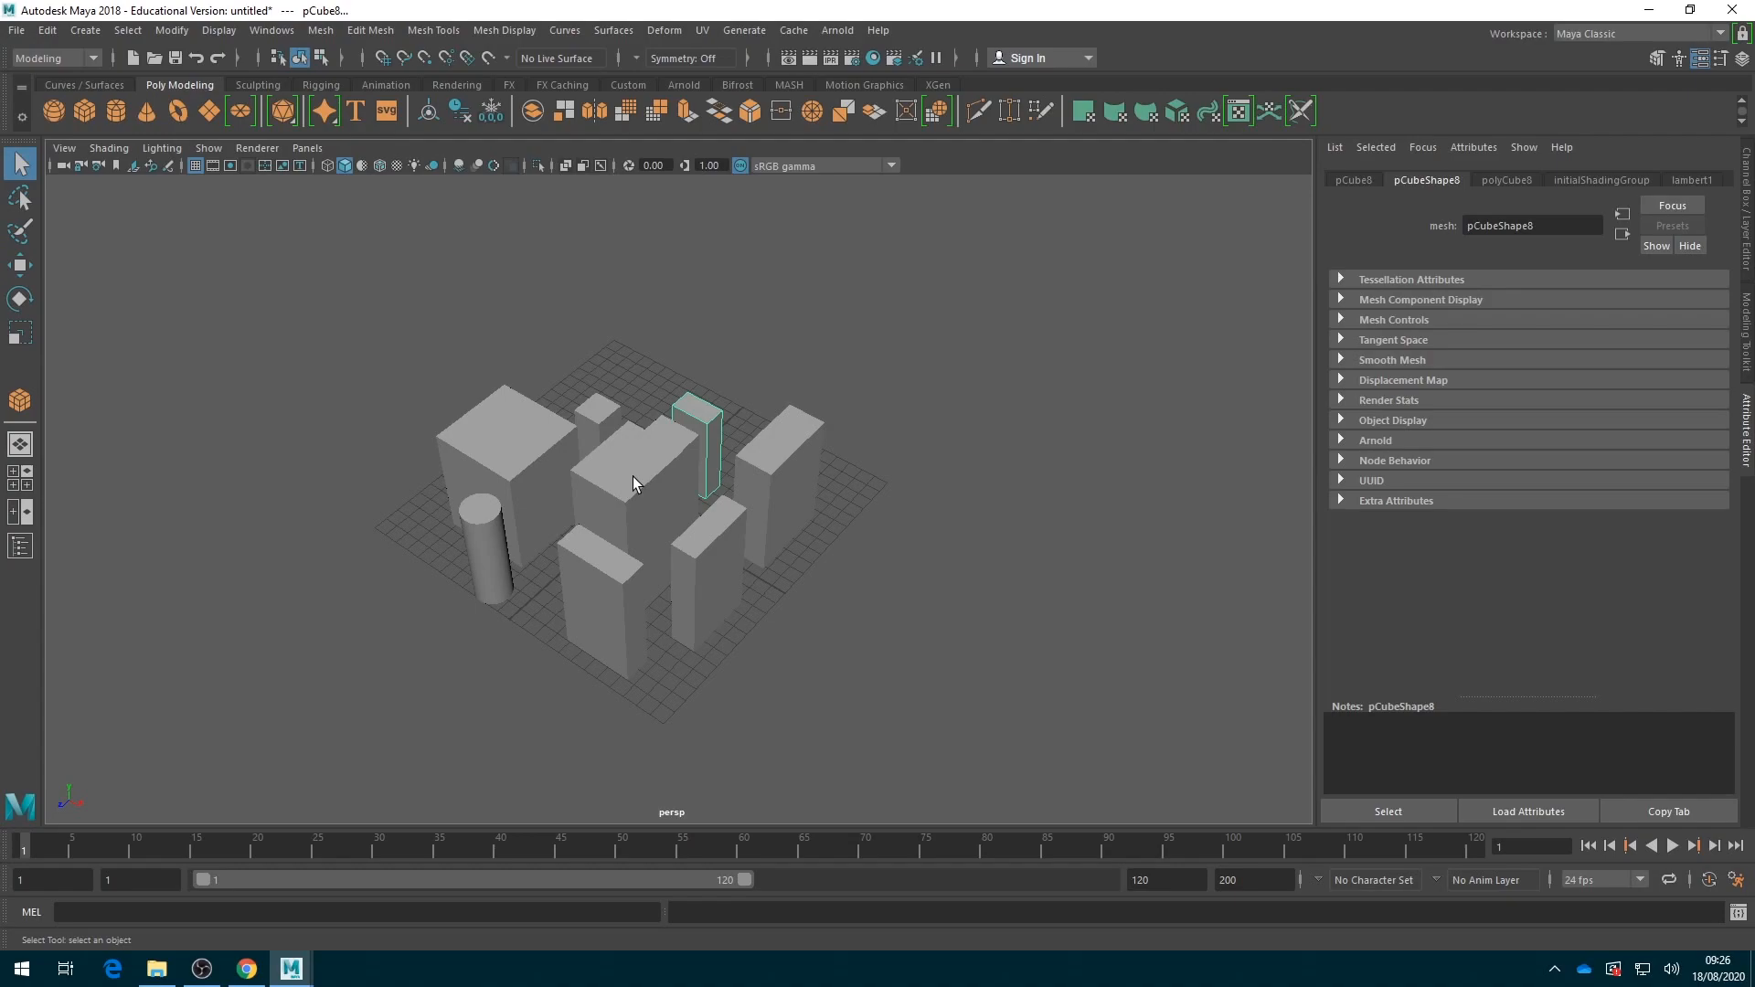
left_click(633, 475)
left_click(486, 414)
left_click(487, 554)
left_click(624, 605)
left_click(713, 574)
left_click(765, 466)
left_click(655, 471)
left_click(700, 420)
left_click(599, 406)
left_click(544, 432)
left_click(486, 541)
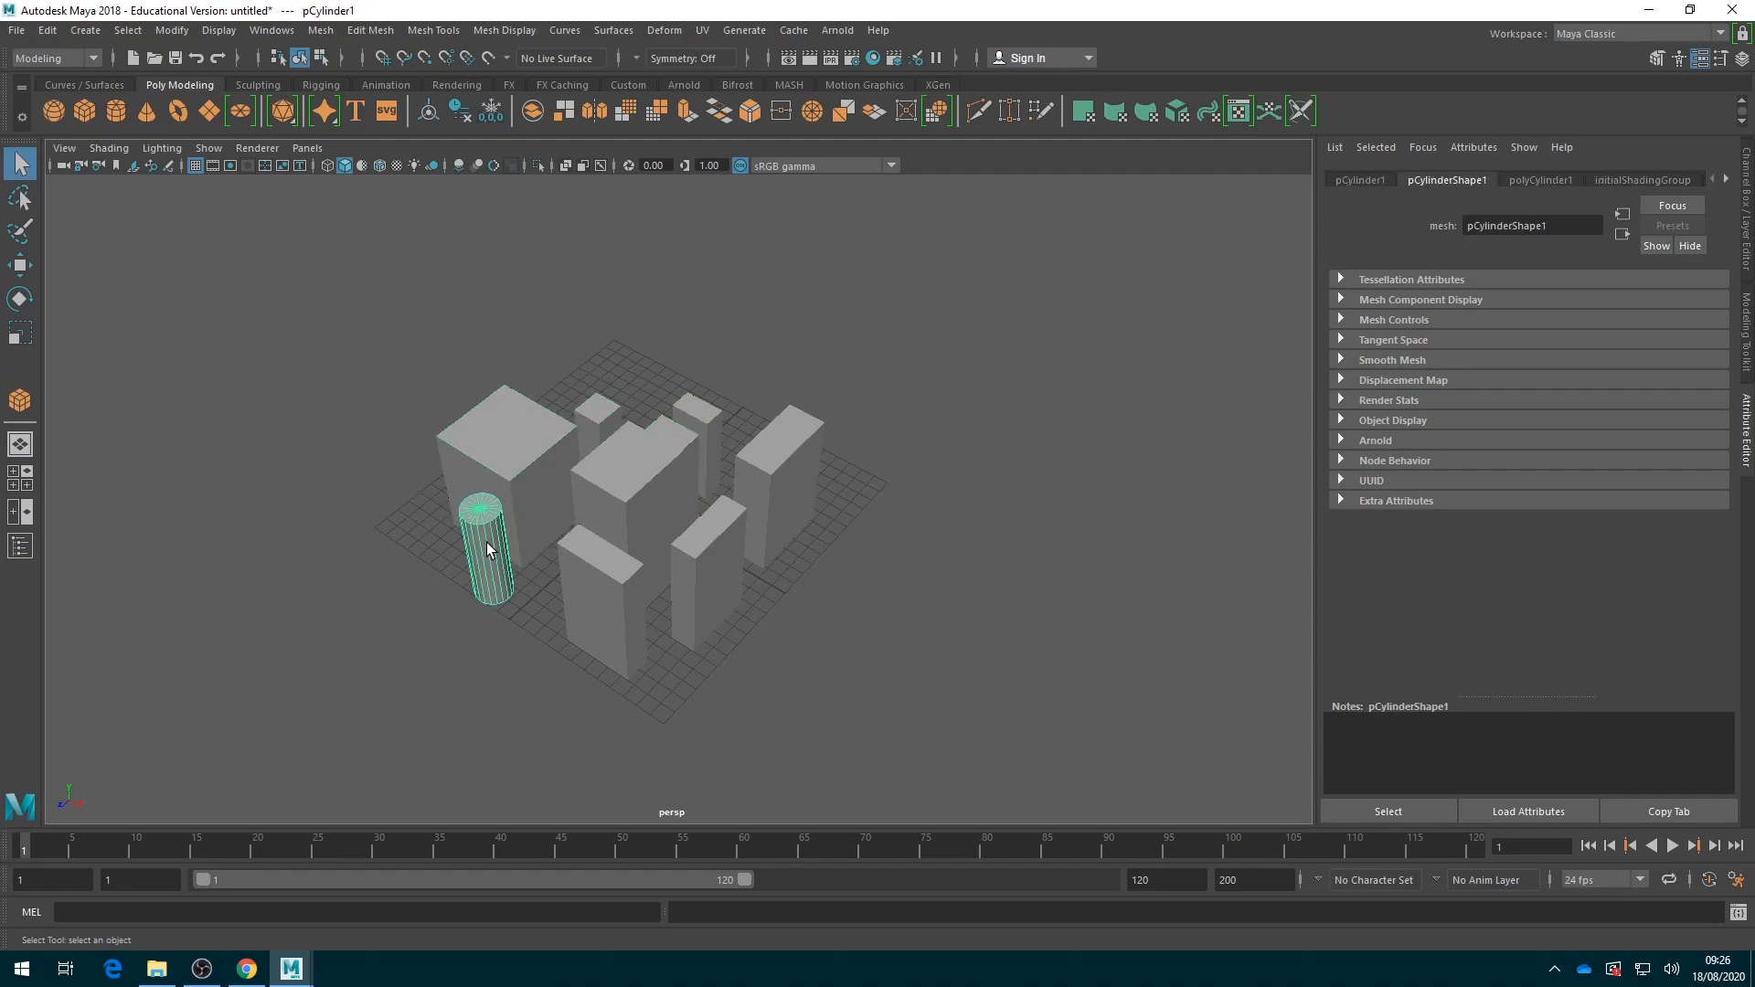
Select the shapes individually once more, starting with the front thin cube and ending on the long cube at the grid's edge
left_click(598, 582)
left_click(722, 547)
left_click(788, 461)
left_click(635, 492)
left_click(495, 439)
left_click(492, 544)
left_click(611, 485)
left_click(704, 411)
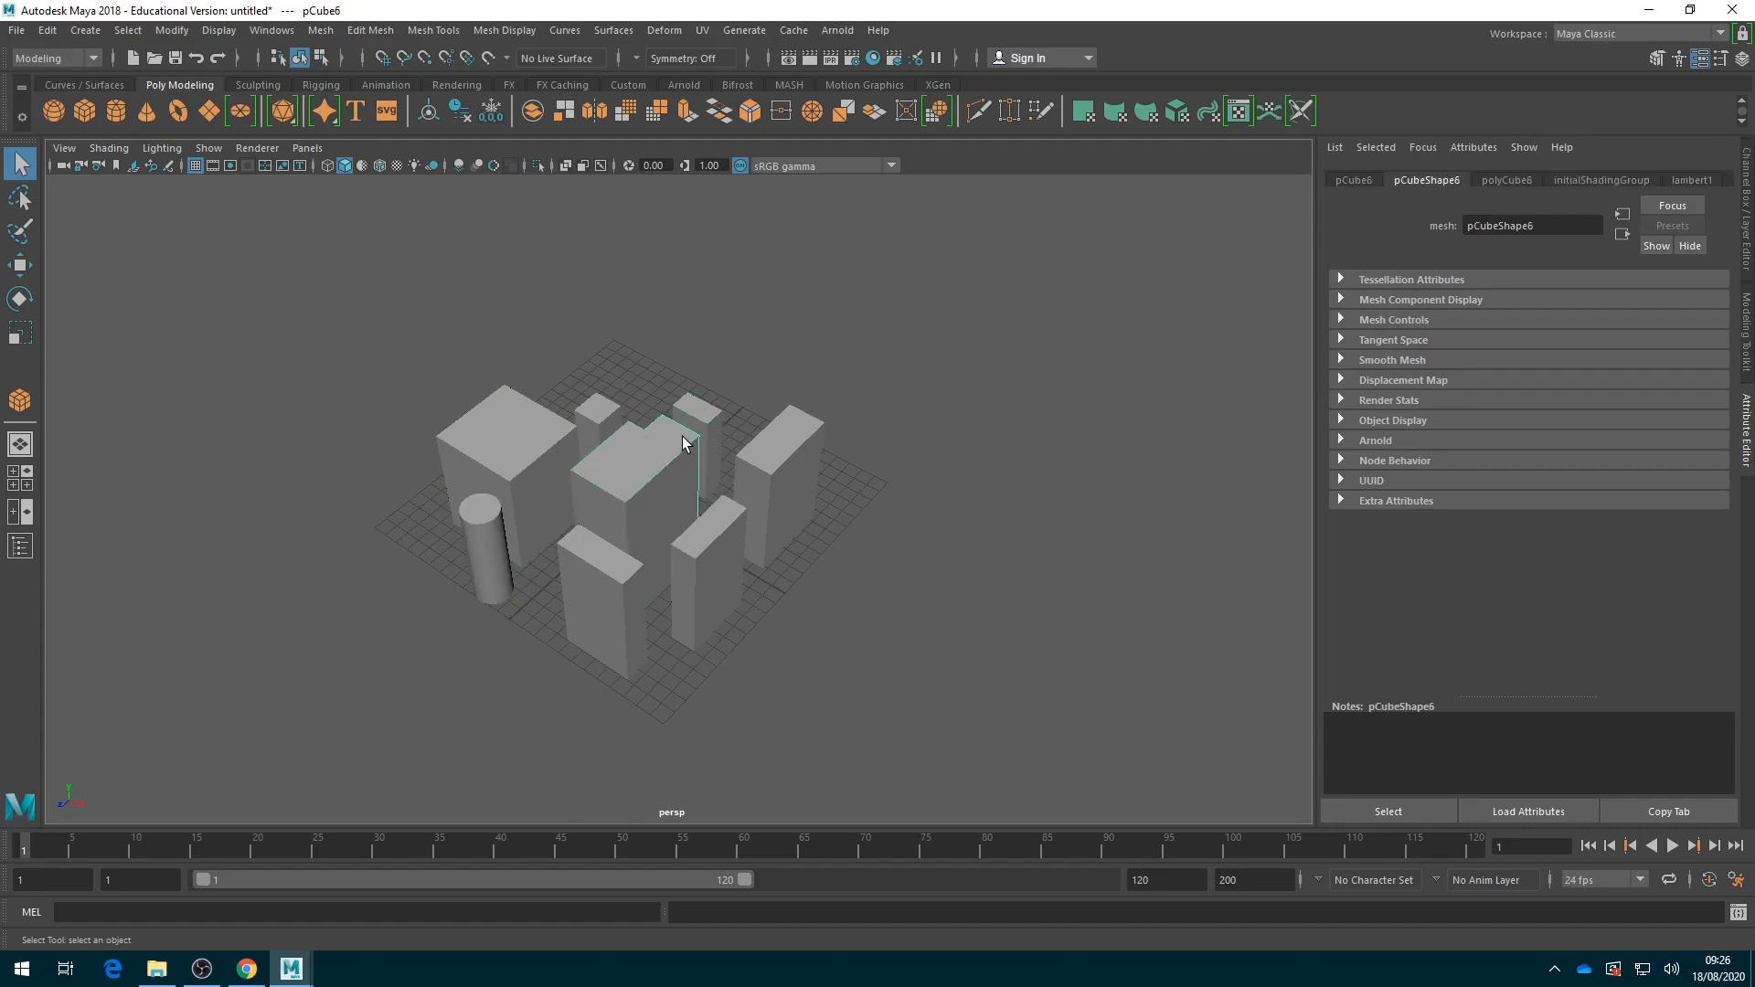
left_click(713, 546)
left_click(775, 453)
Select several of the larger cubes in turn, finishing with the large central cube selected and viewed from above
scroll(775, 453, "up", 2)
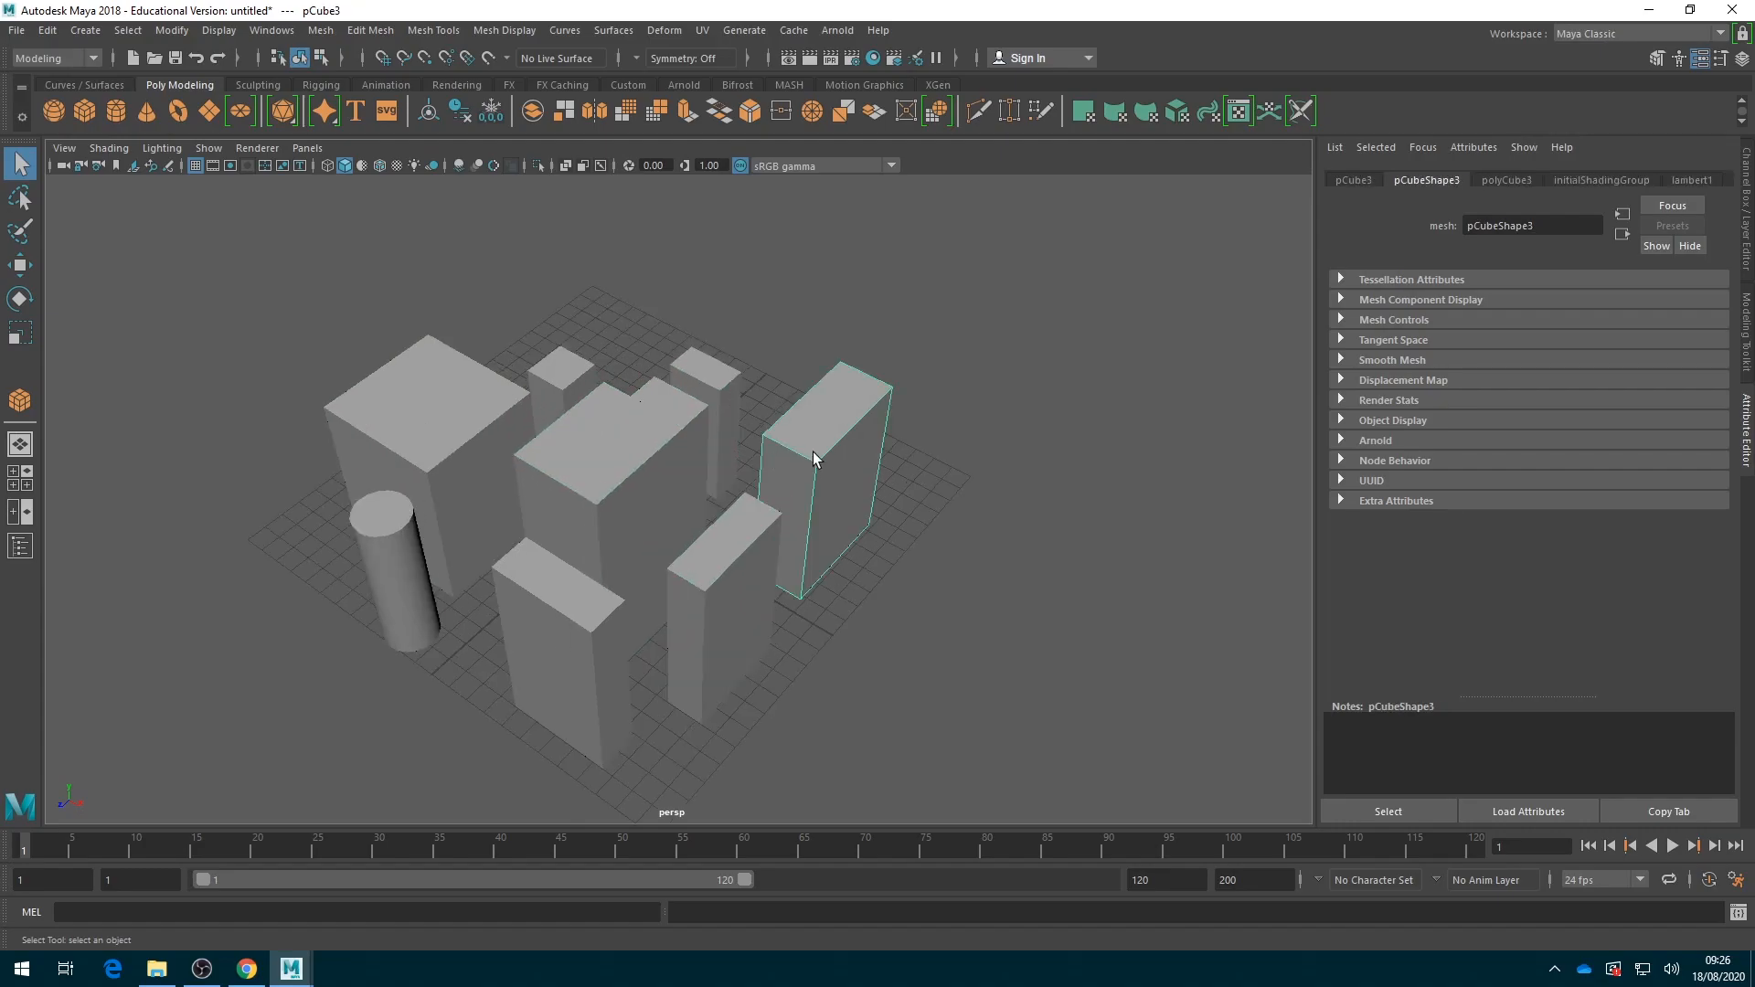
middle_click_drag(710, 508, 781, 468, "alt")
right_click_drag(781, 493, 744, 360, "alt")
left_click_drag(745, 360, 655, 476, "alt")
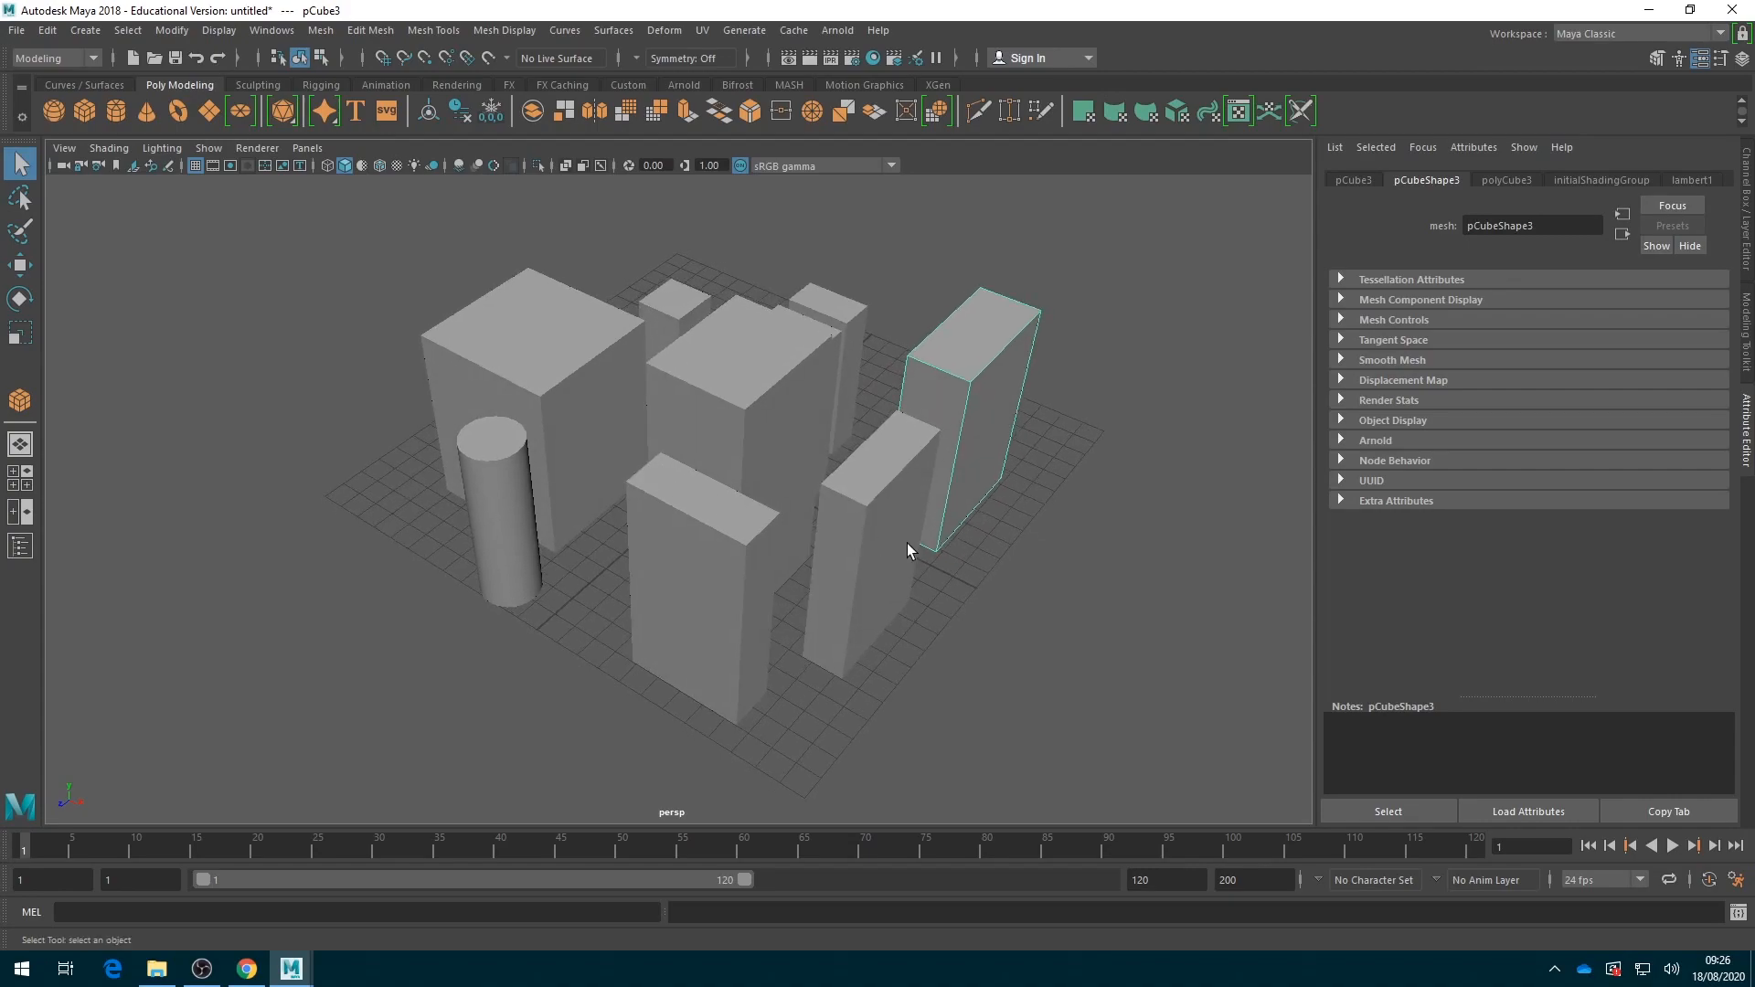
left_click(756, 366)
left_click(560, 341)
left_click(713, 560)
left_click(897, 521)
left_click(973, 366)
left_click(750, 397)
left_click_drag(831, 408, 825, 453, "alt")
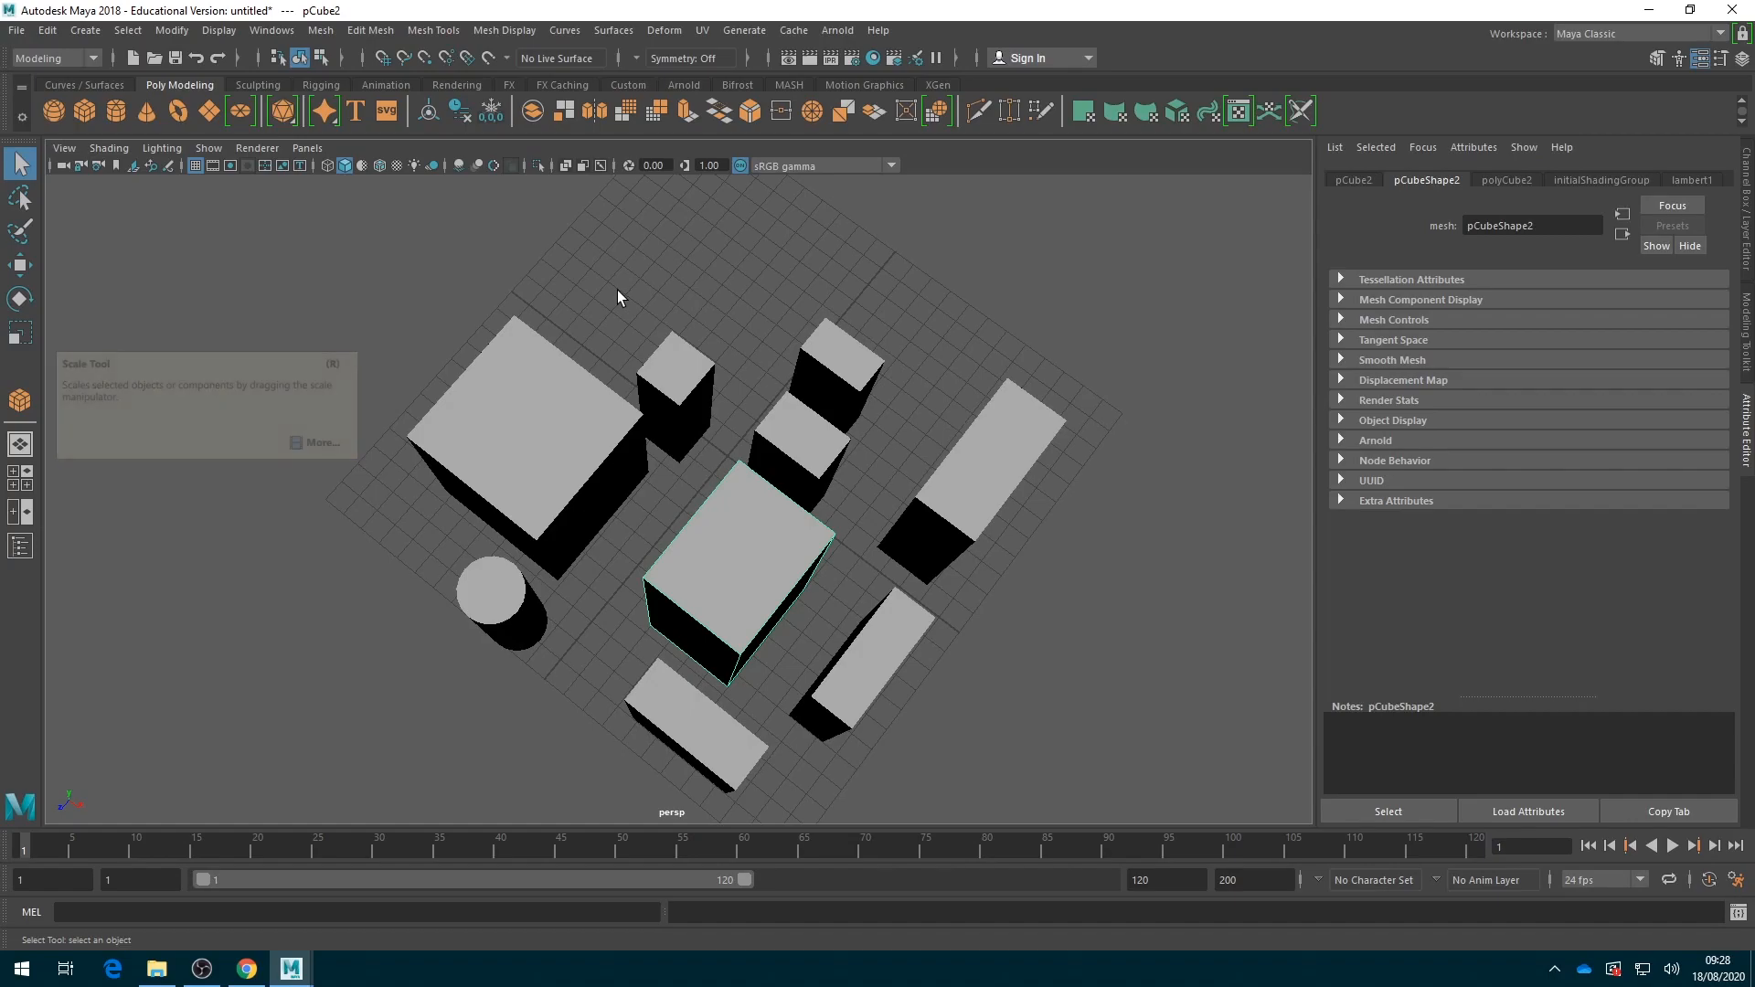
Switch the central cube between the Move, Rotate and Scale tools, ending on the Scale tool
left_click(21, 267)
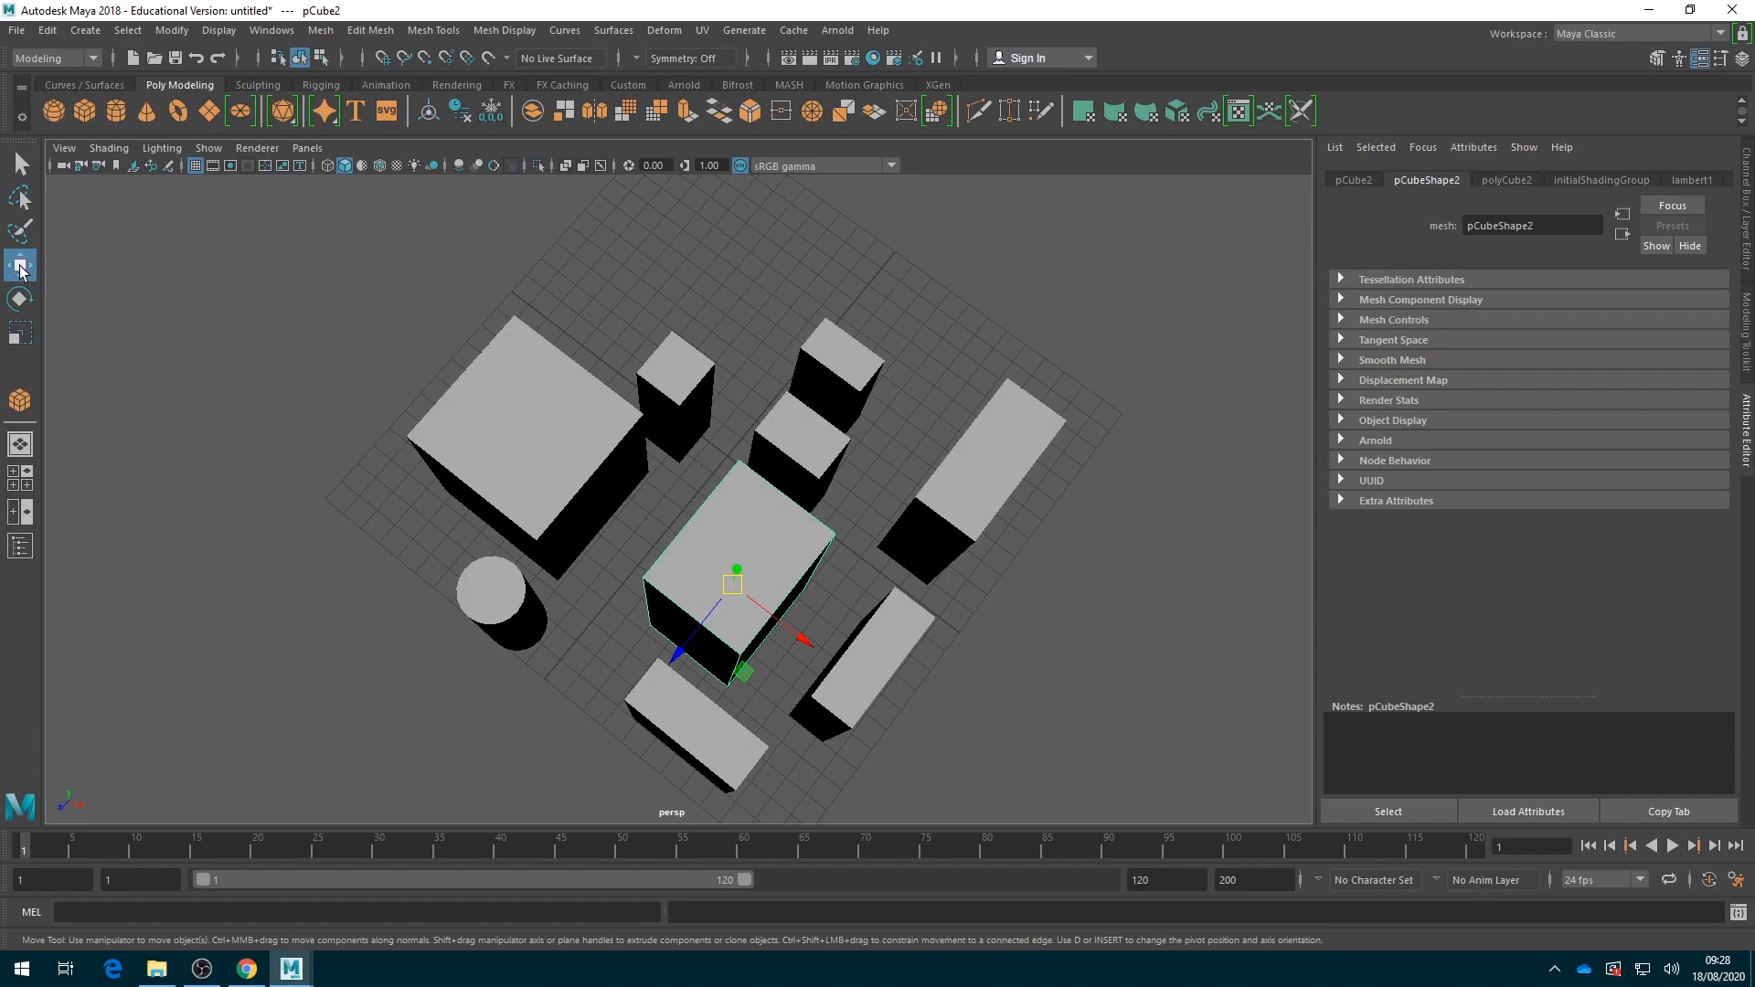
left_click(20, 299)
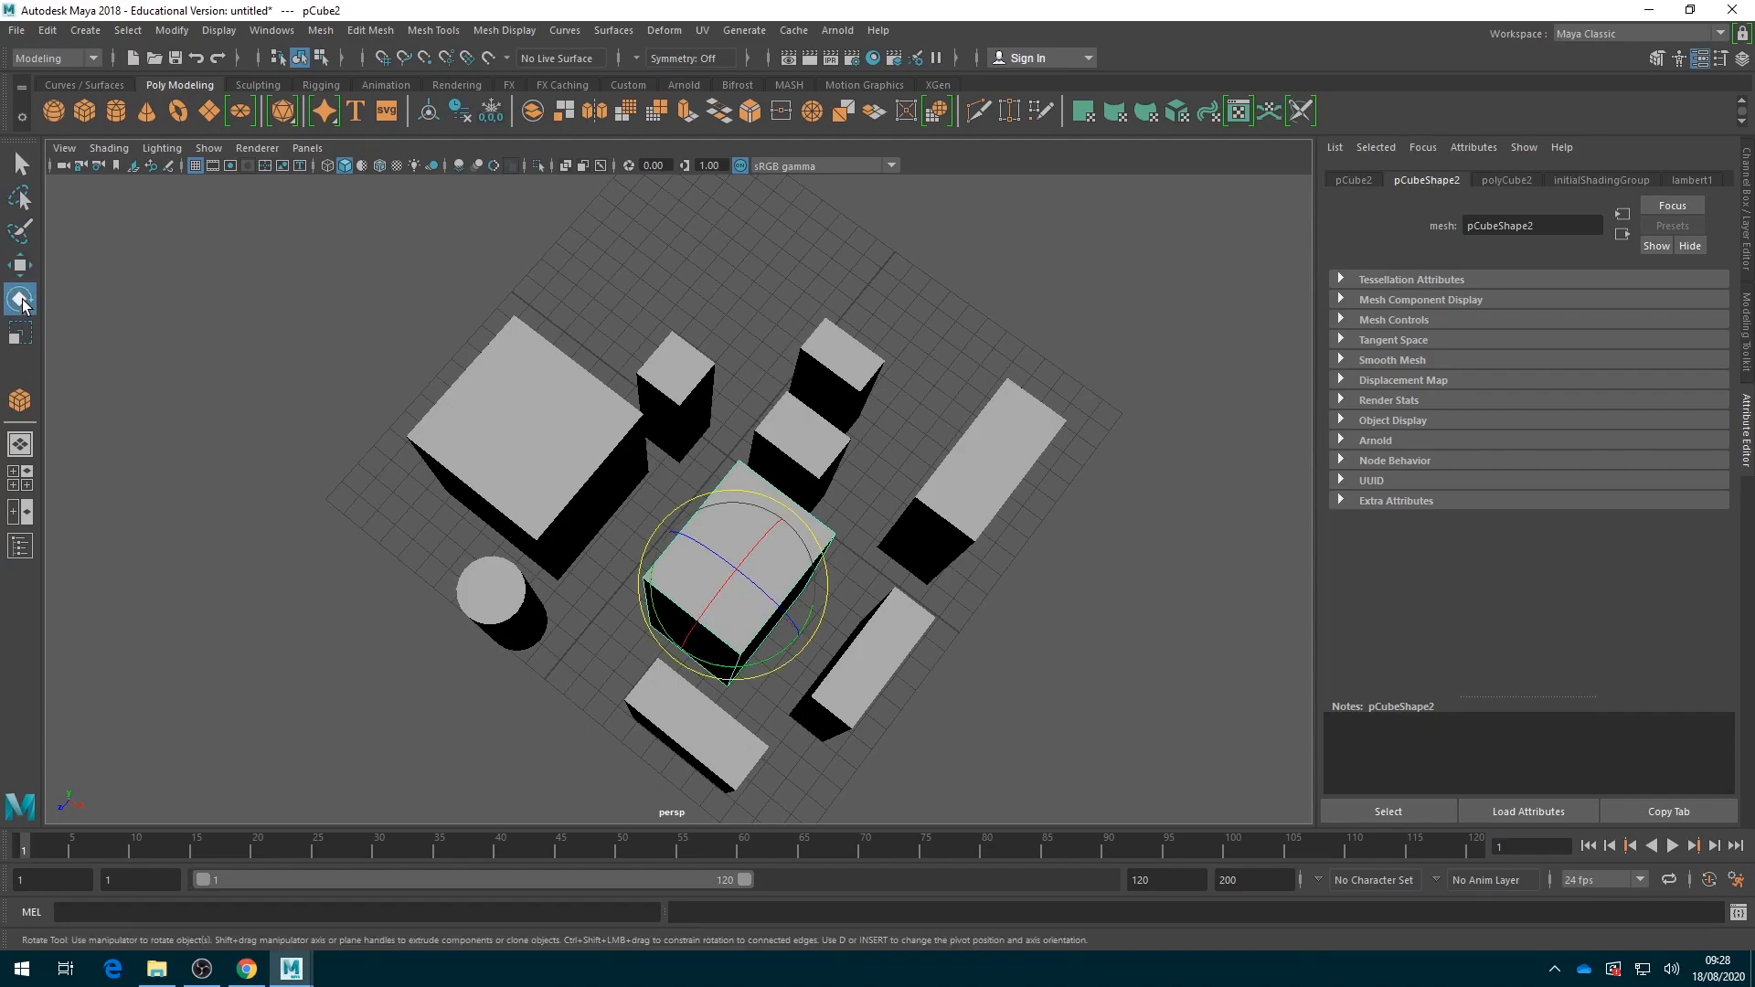
left_click(20, 334)
left_click(21, 301)
left_click(20, 266)
left_click(22, 301)
left_click(24, 336)
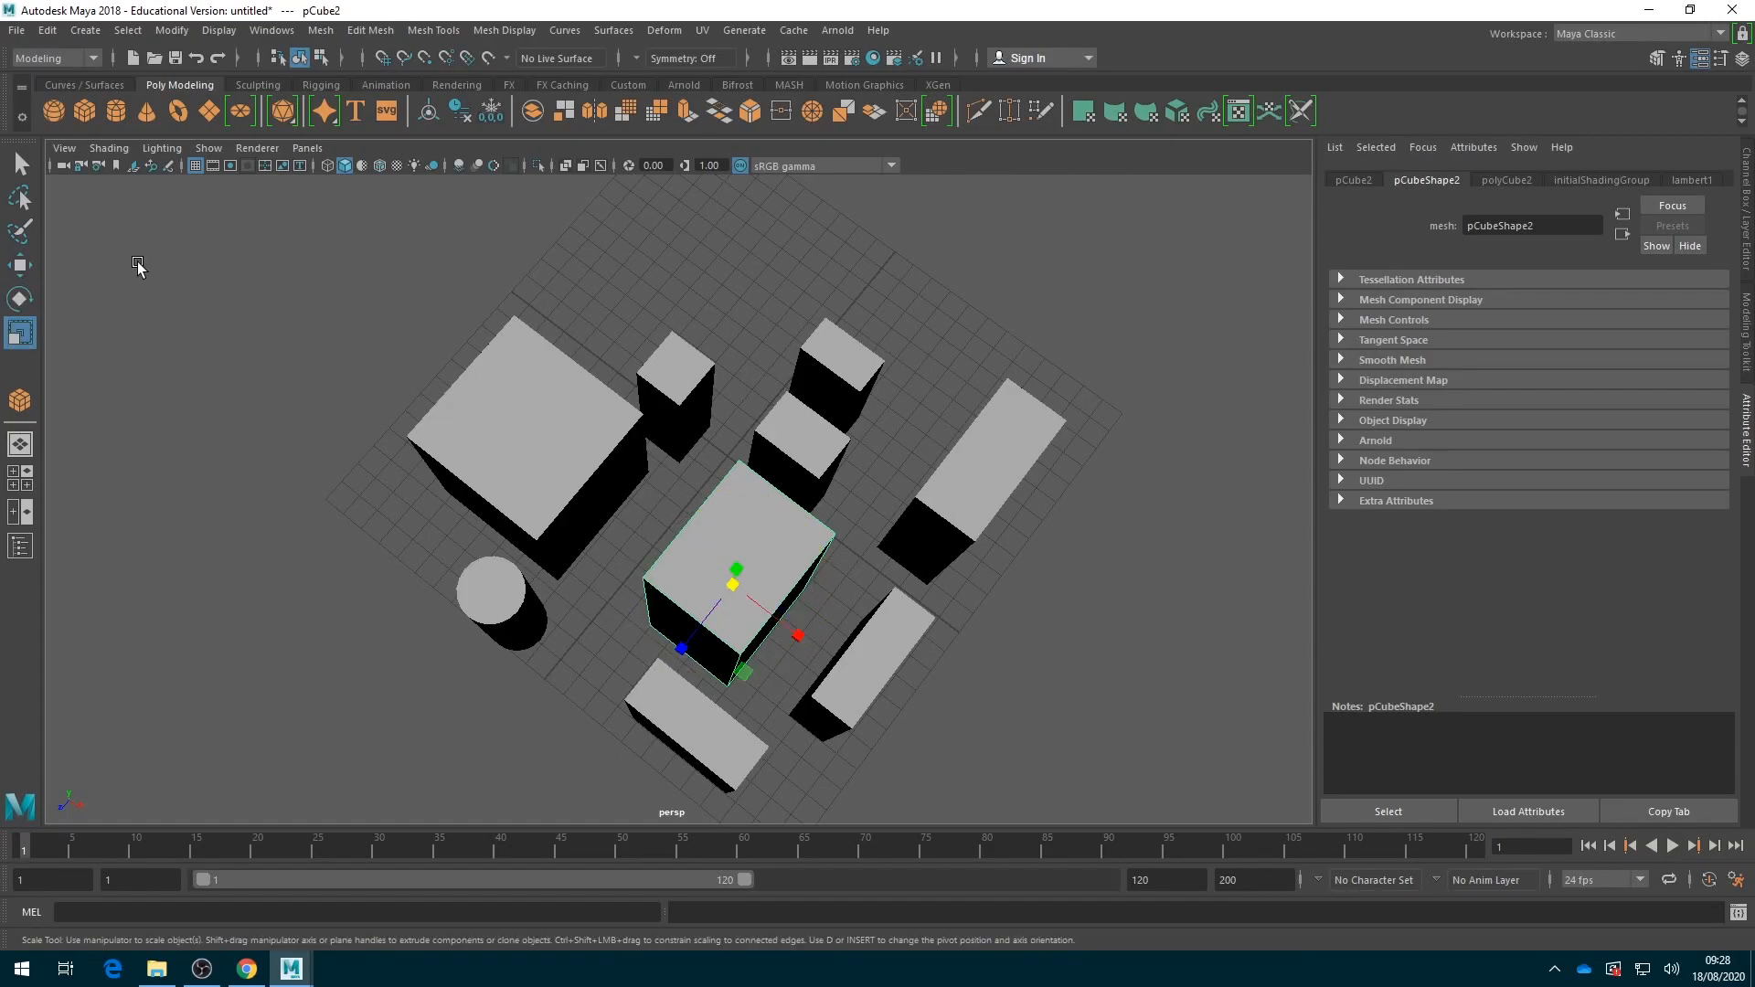
Cycle repeatedly through the Move, Rotate and Scale manipulators on the central cube with their shortcuts, finishing with Scale
key("w")
key("e")
key("r")
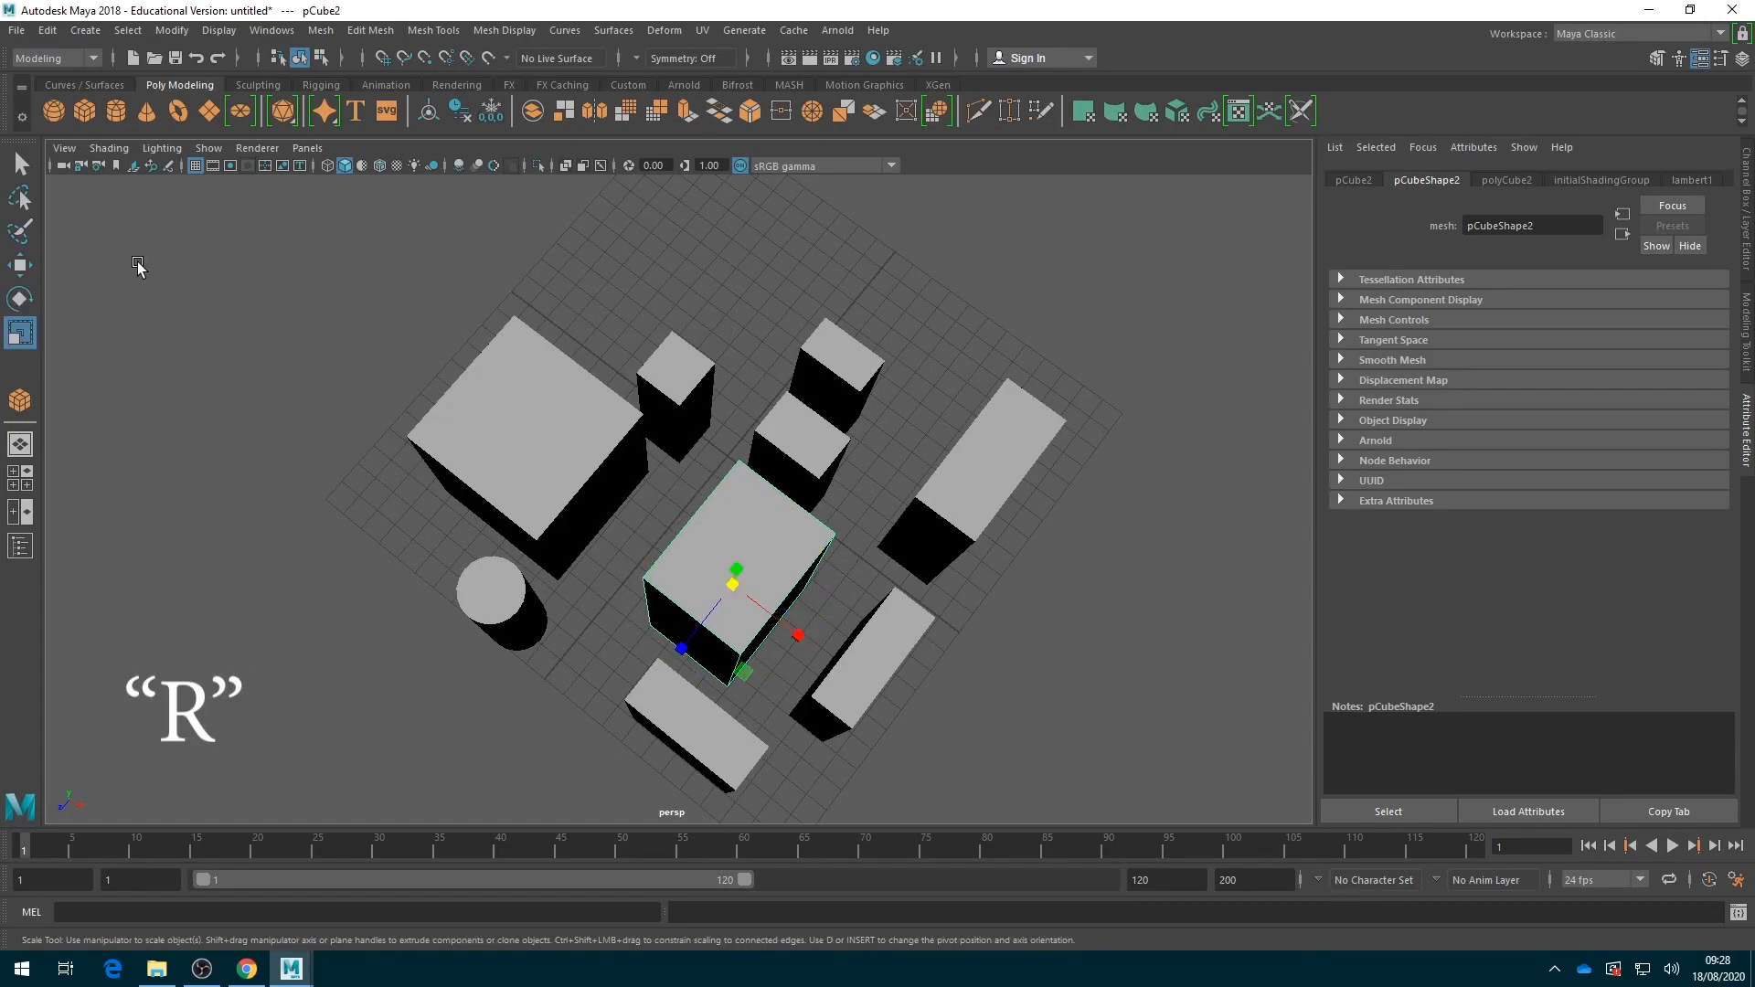
key("w")
key("r")
key("w")
key("e")
key("r")
key("e")
key("w")
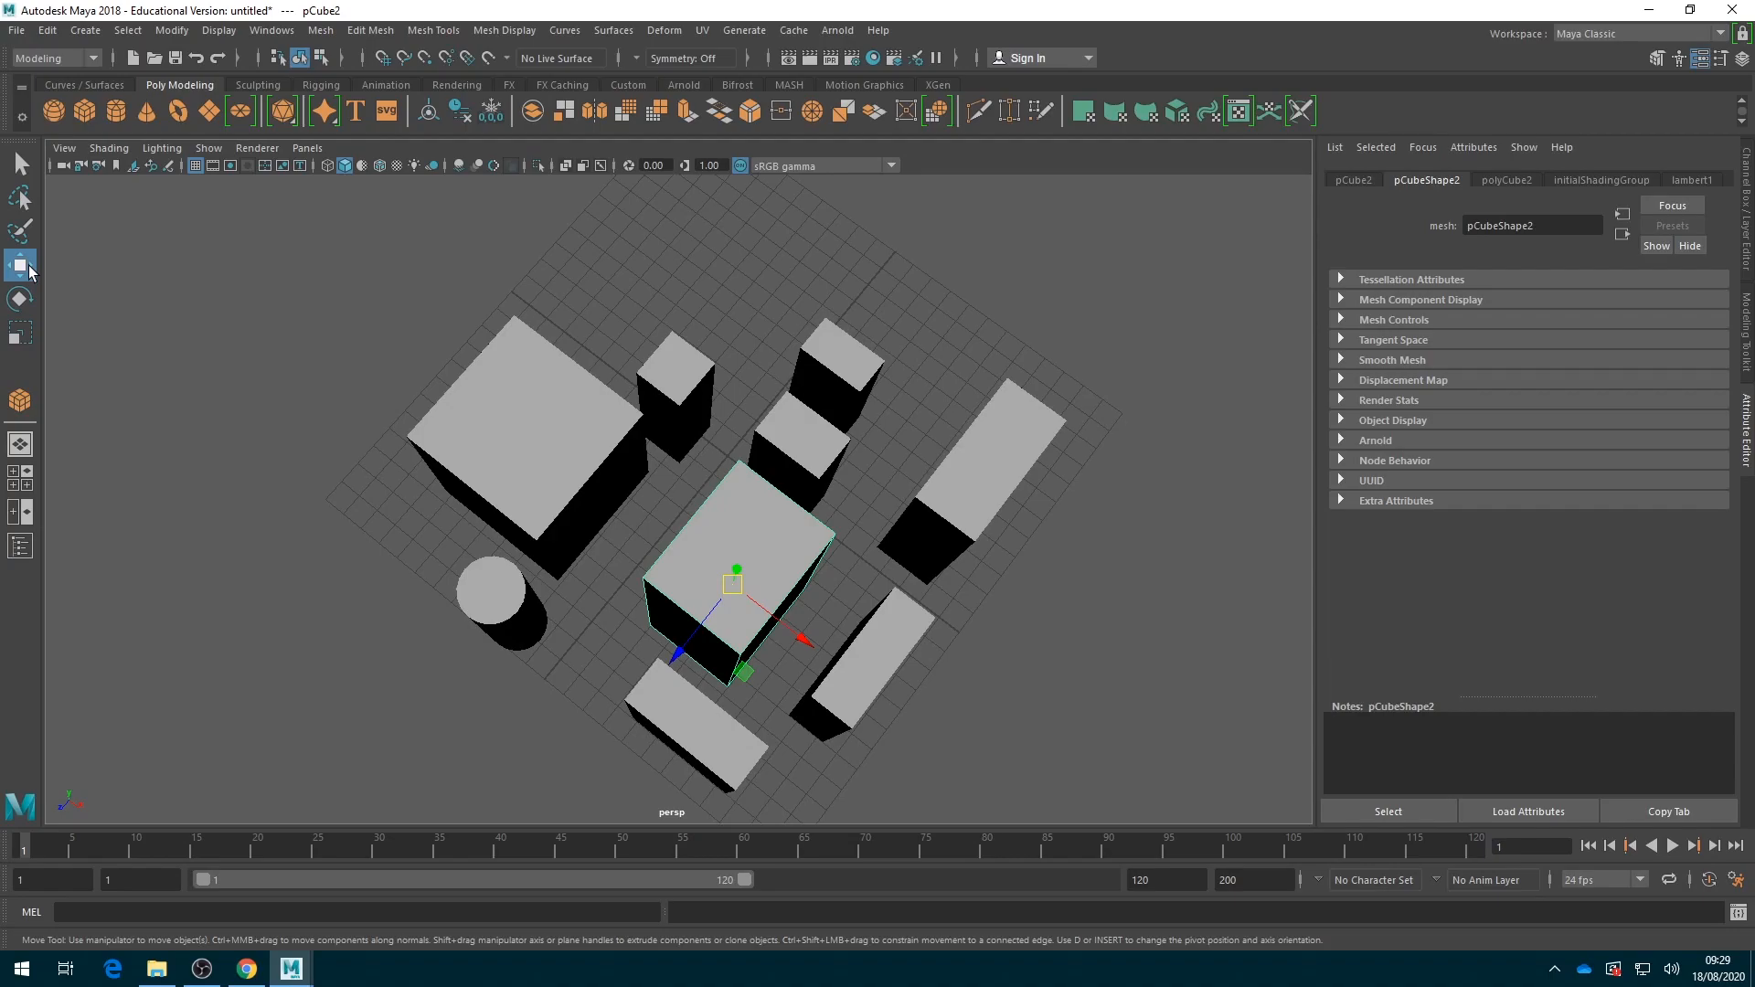
key("e")
key("r")
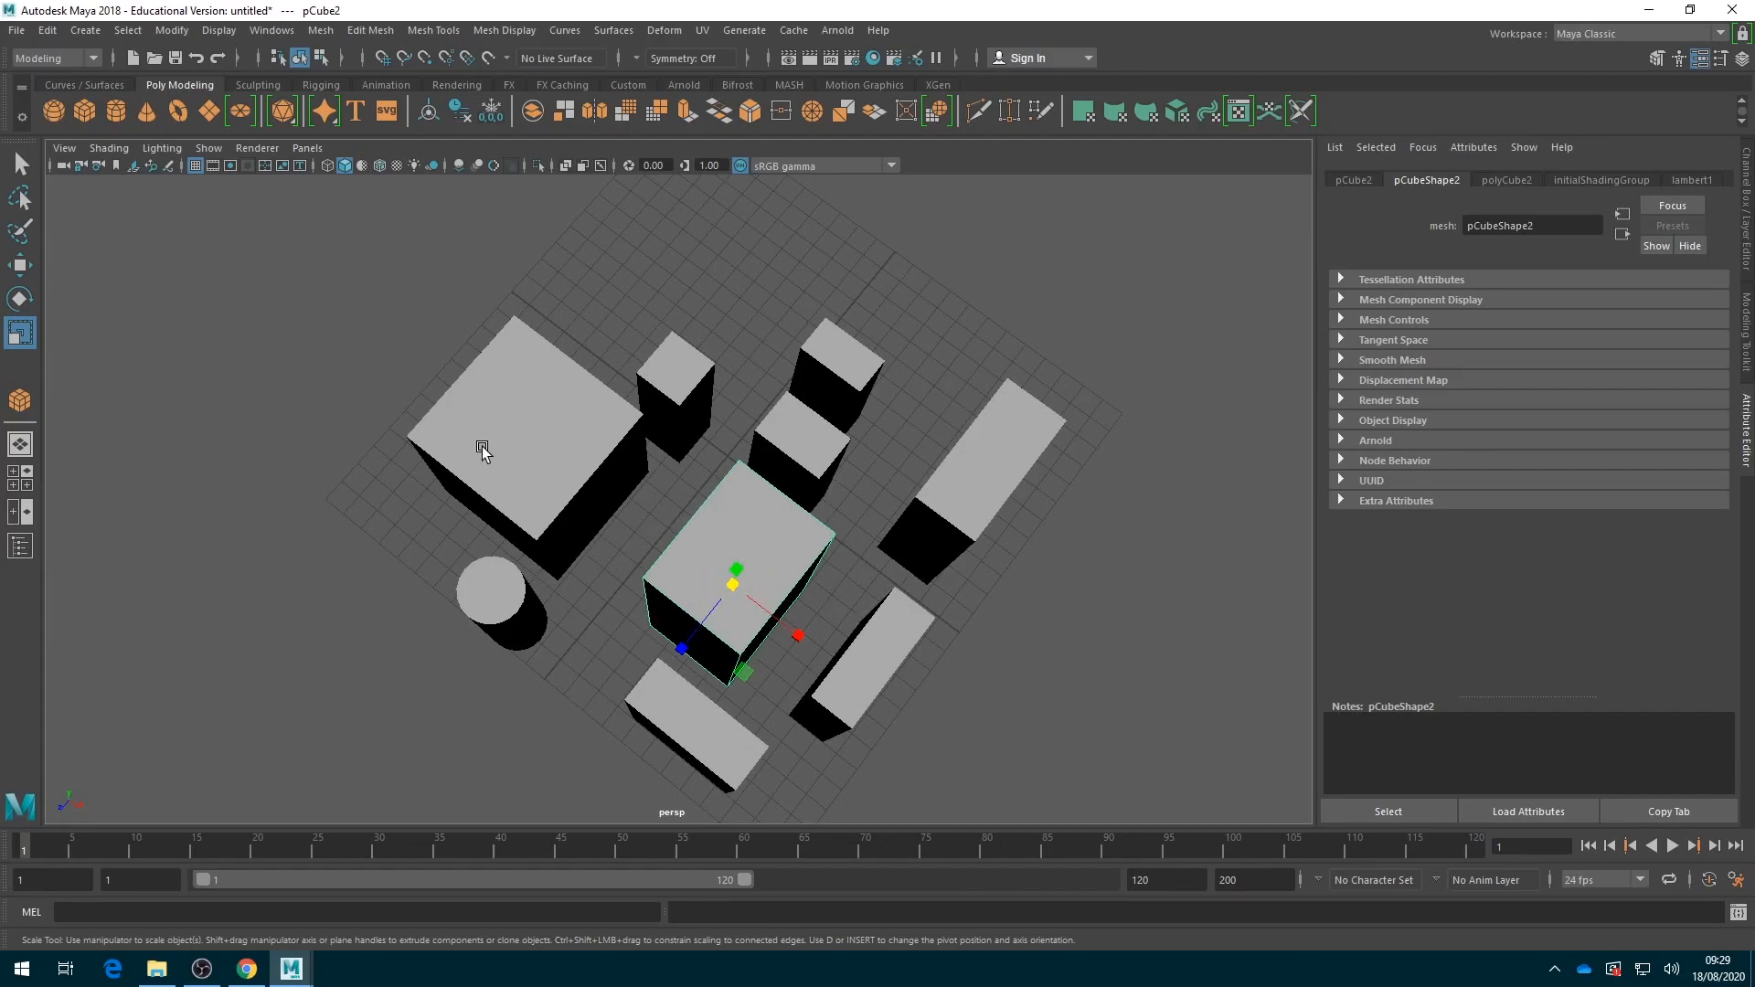
Select the big cube, the three small cubes and the long cube at the grid's edge one after another
left_click(530, 433)
left_click(677, 384)
left_click(809, 426)
left_click(841, 358)
left_click(998, 457)
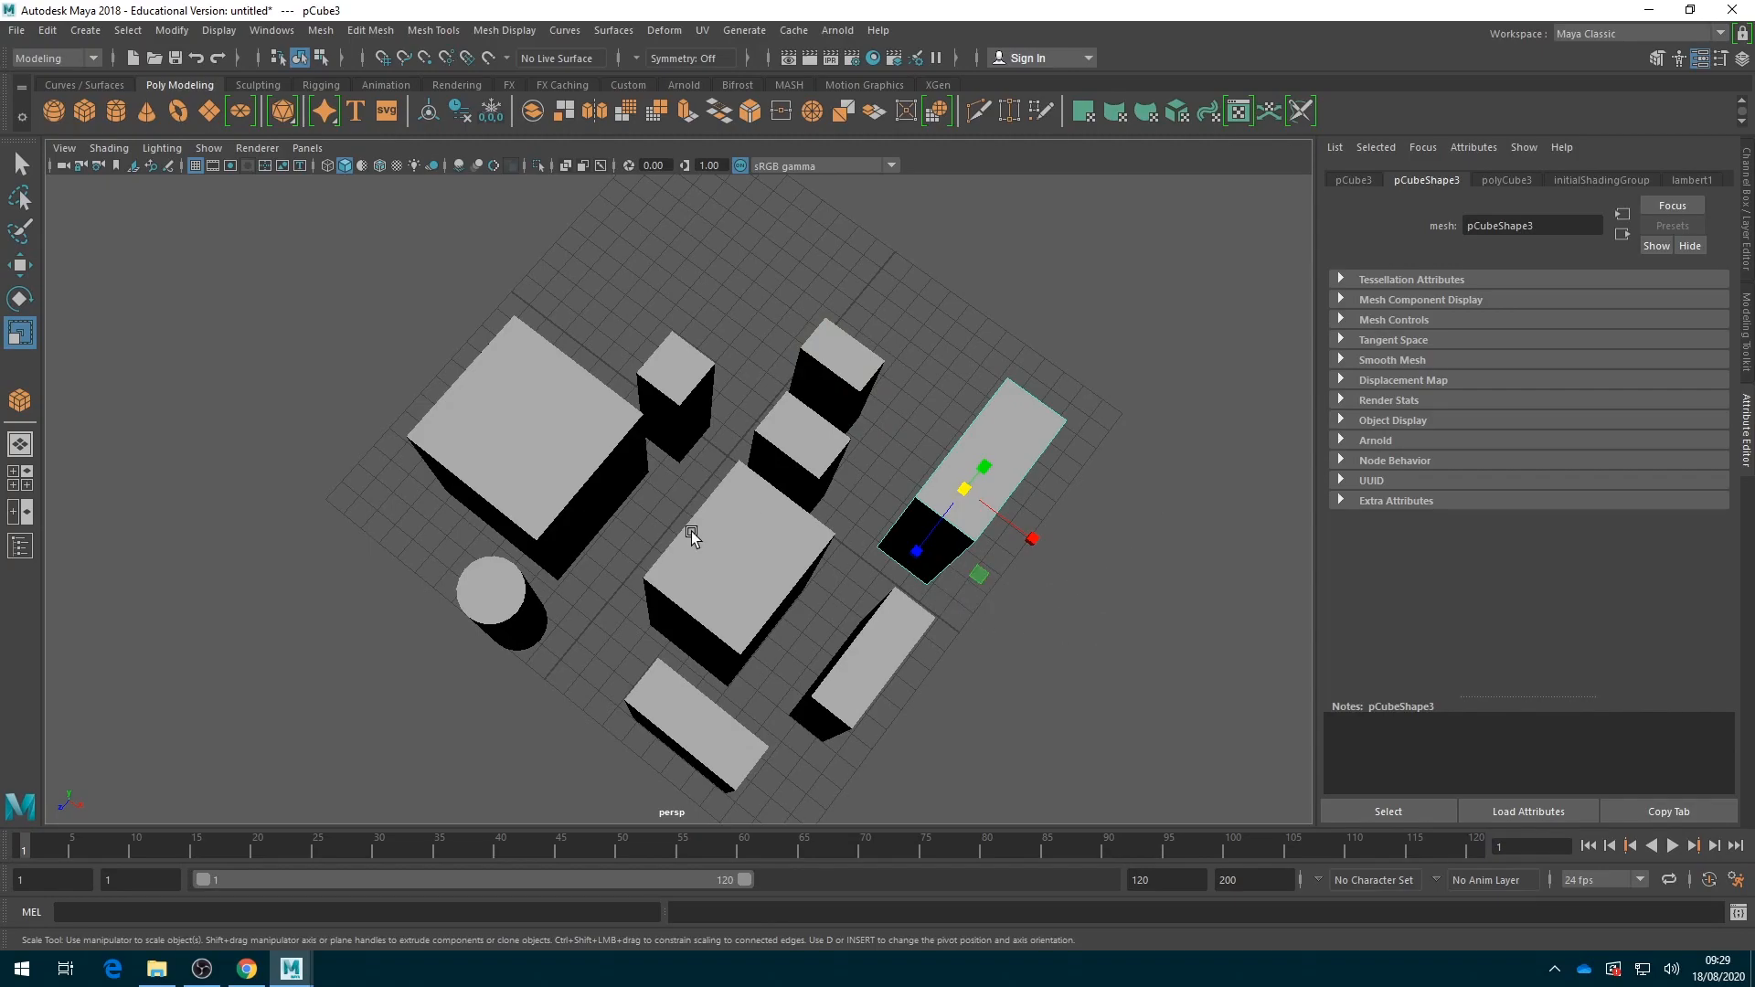
Move the long cube at the grid's edge slightly across the ground using the Move tool's axis handles
key("w")
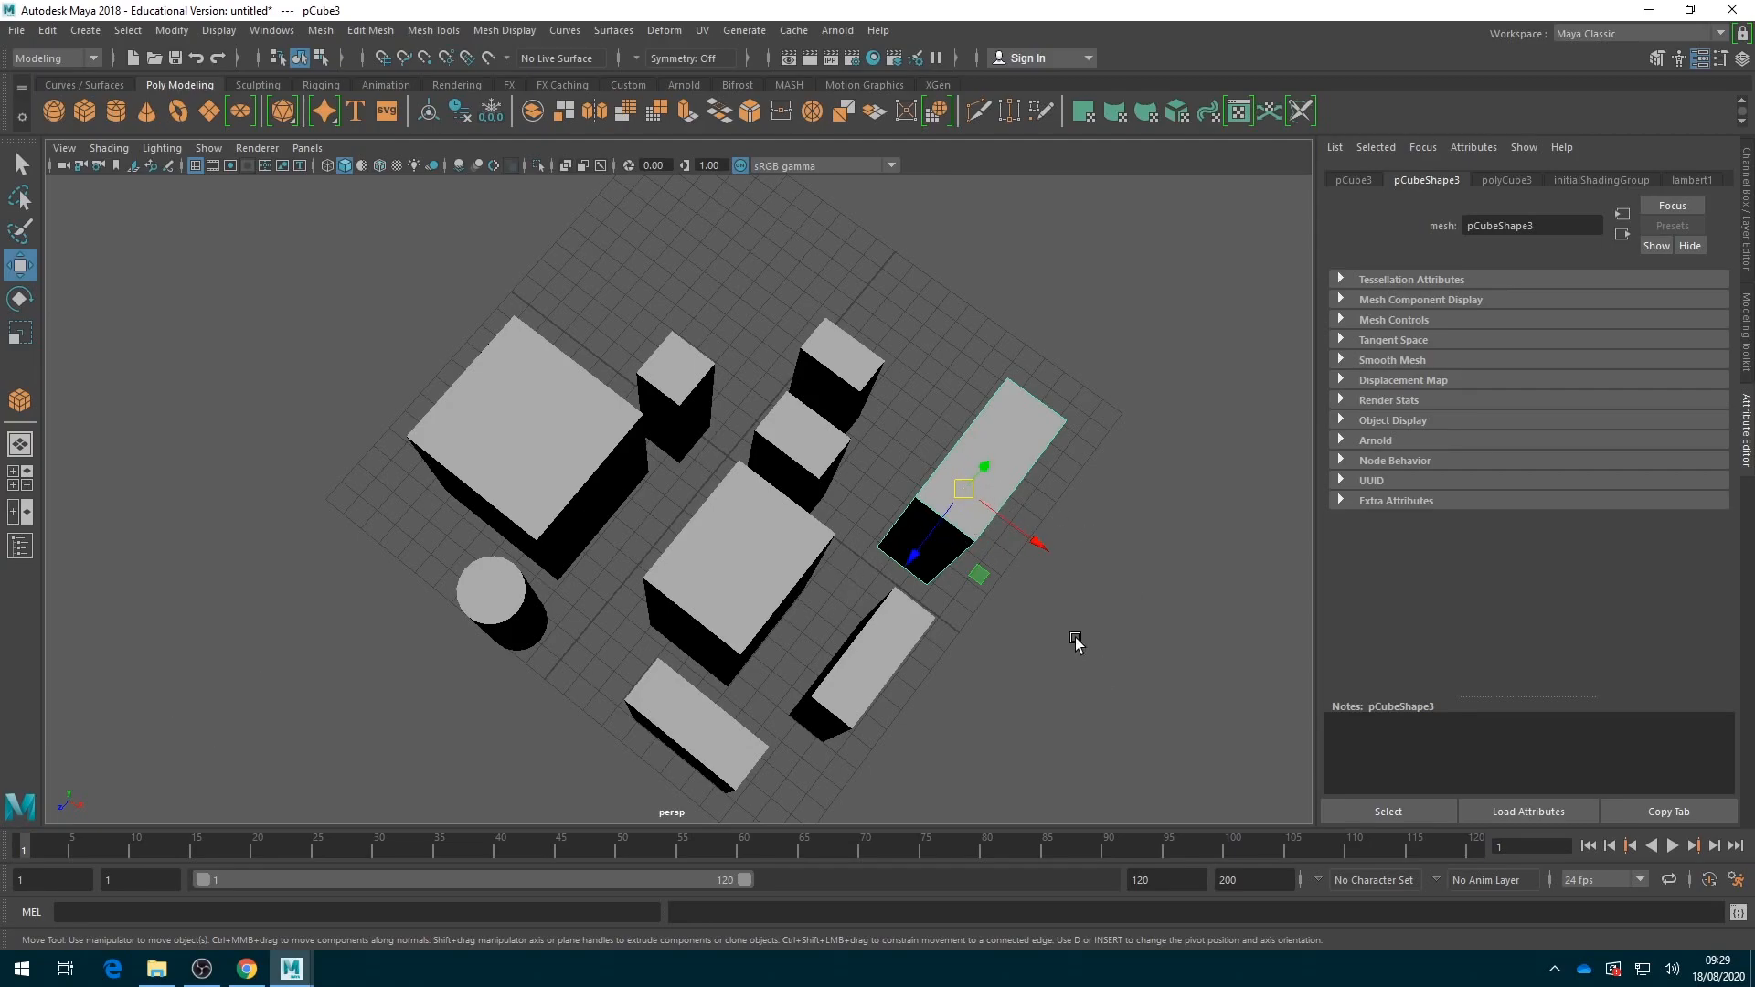
left_click(1041, 615)
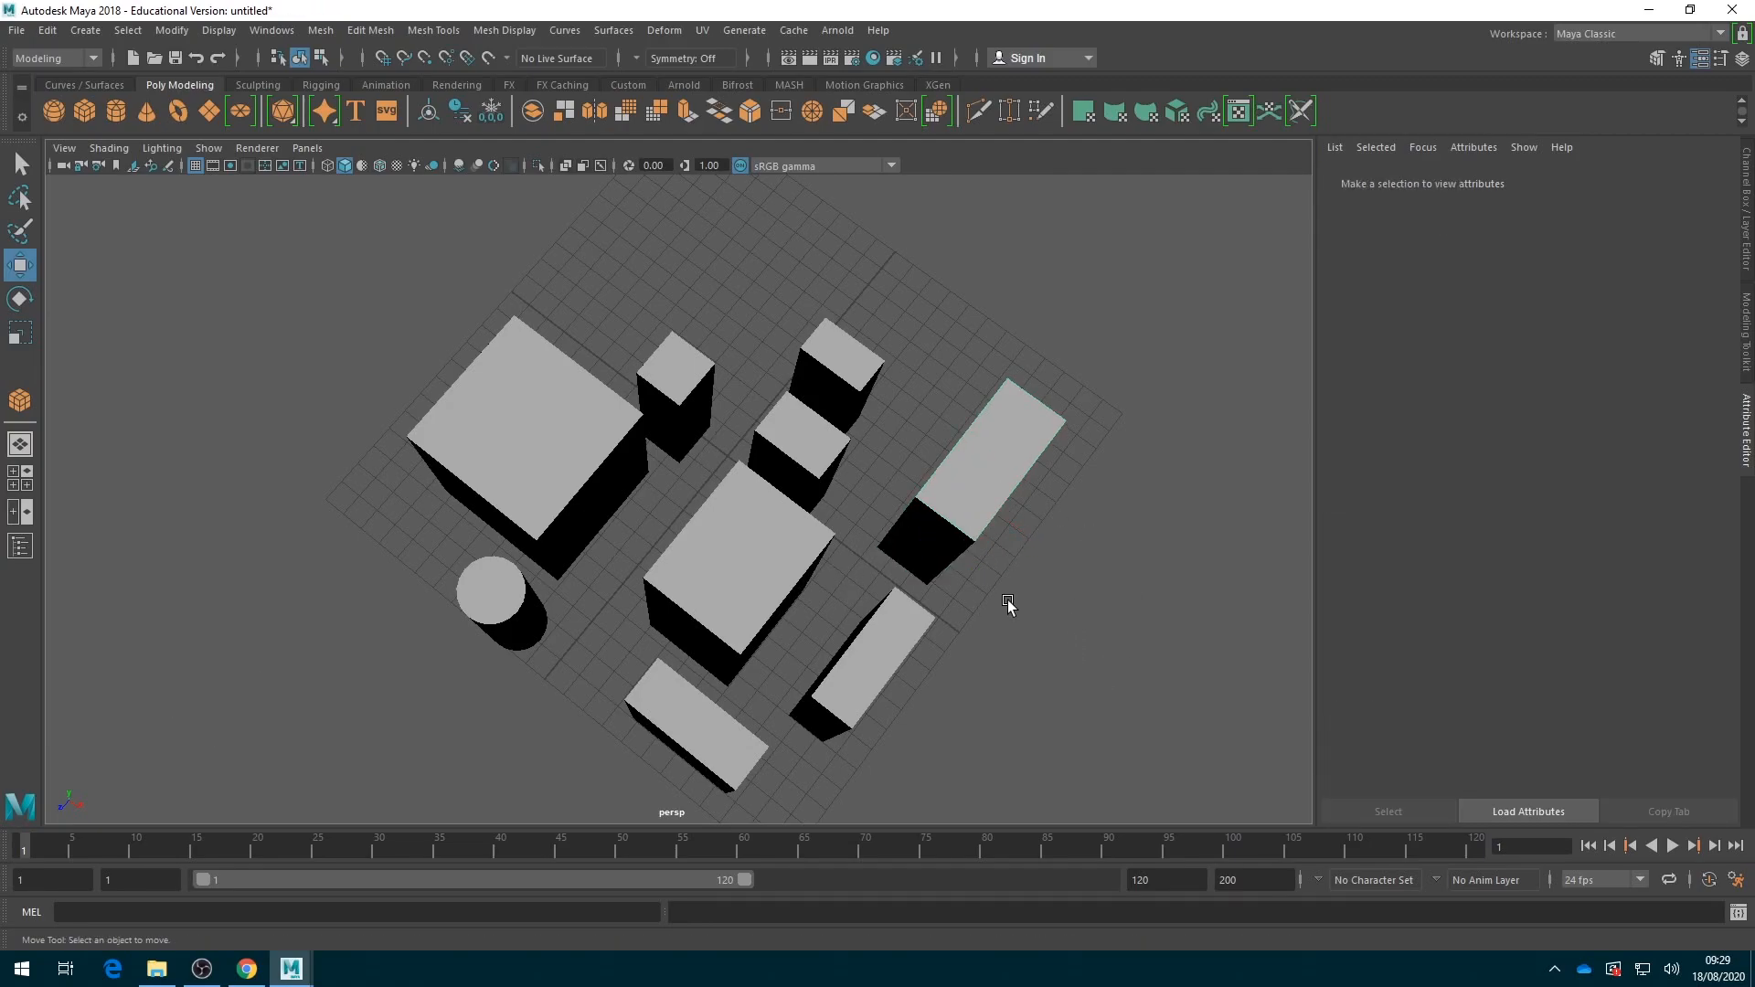
key("w")
left_click(965, 493)
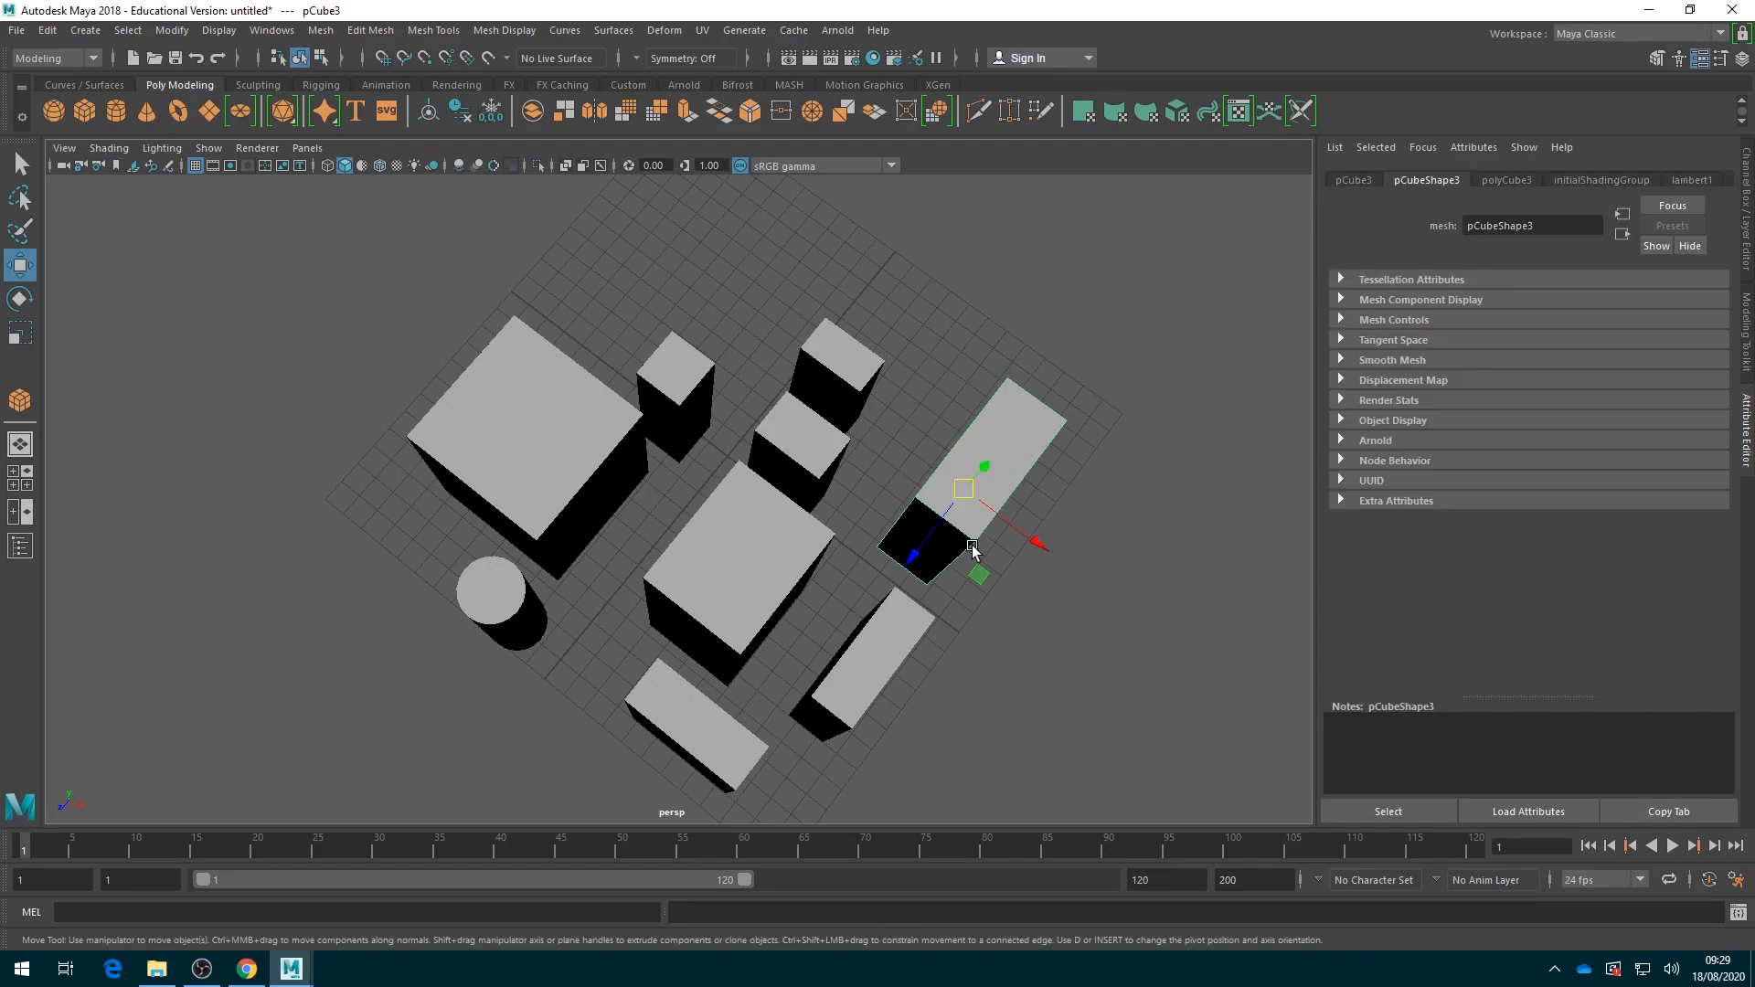
mouse_move(1021, 580)
middle_mouse_down("alt")
mouse_move(1006, 545)
mouse_move(995, 560)
middle_mouse_up("alt")
mouse_move(995, 560)
right_mouse_down("alt")
mouse_move(1019, 545)
mouse_move(1021, 578)
right_mouse_up("alt")
left_click_drag(1021, 577, 926, 522, "alt")
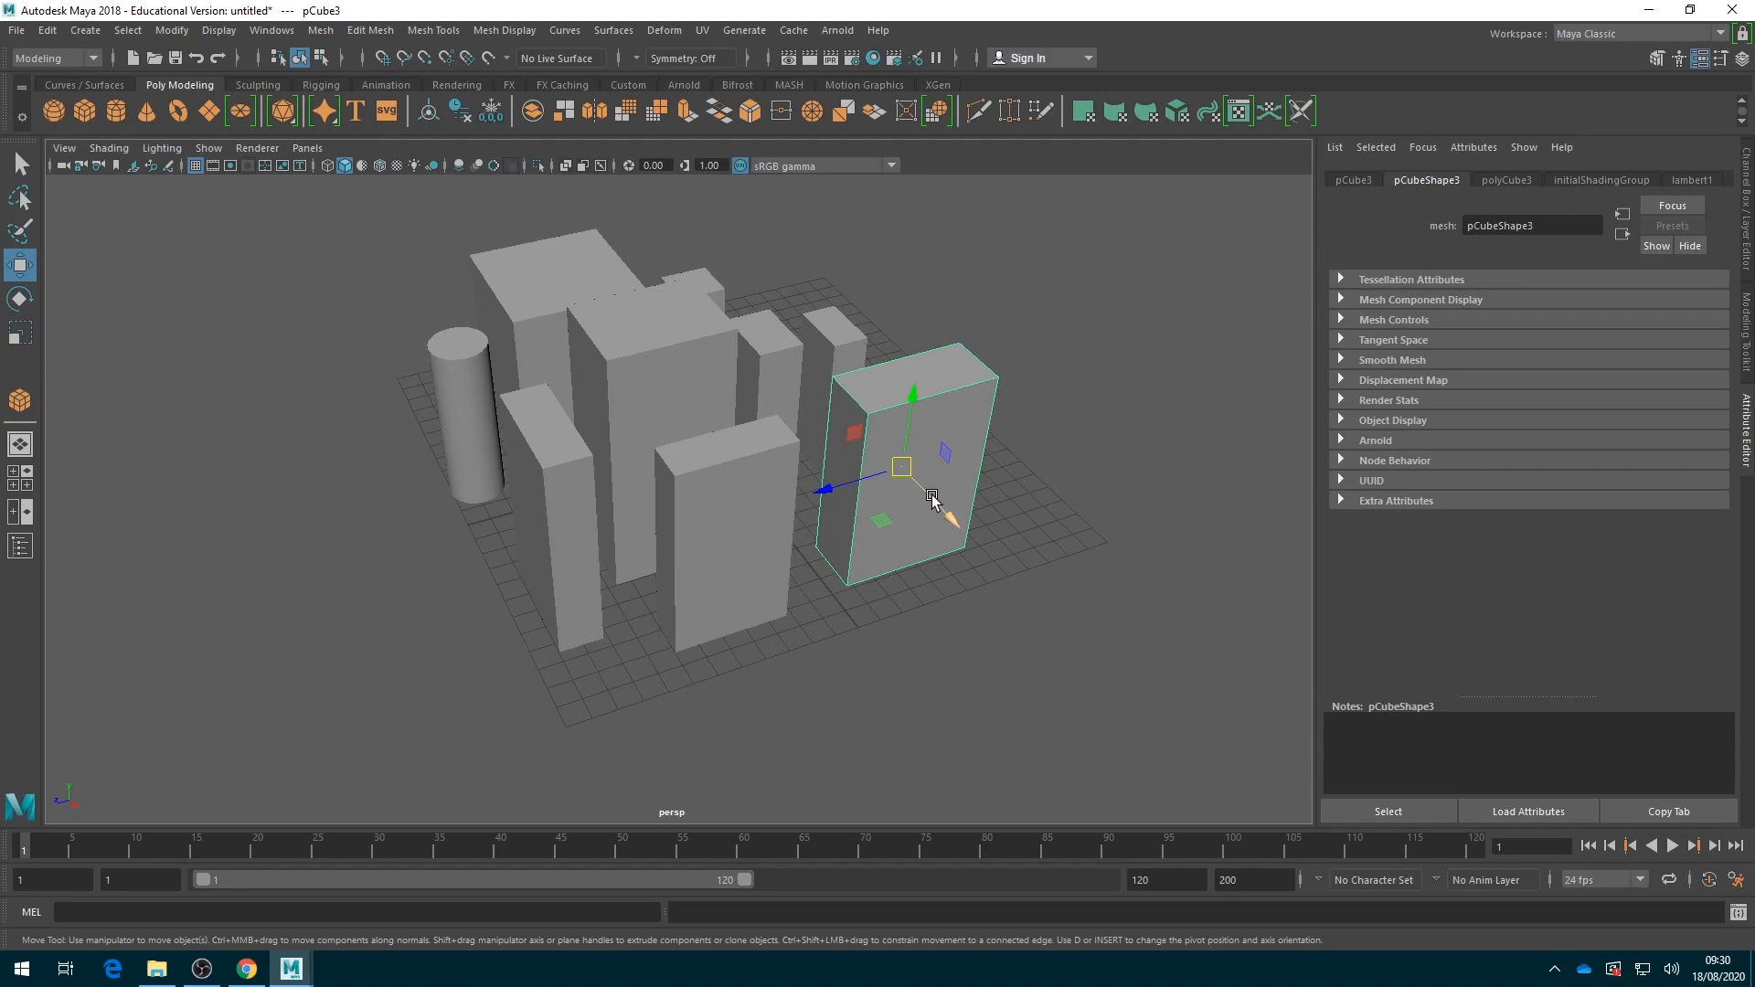
left_click_drag(933, 499, 933, 498)
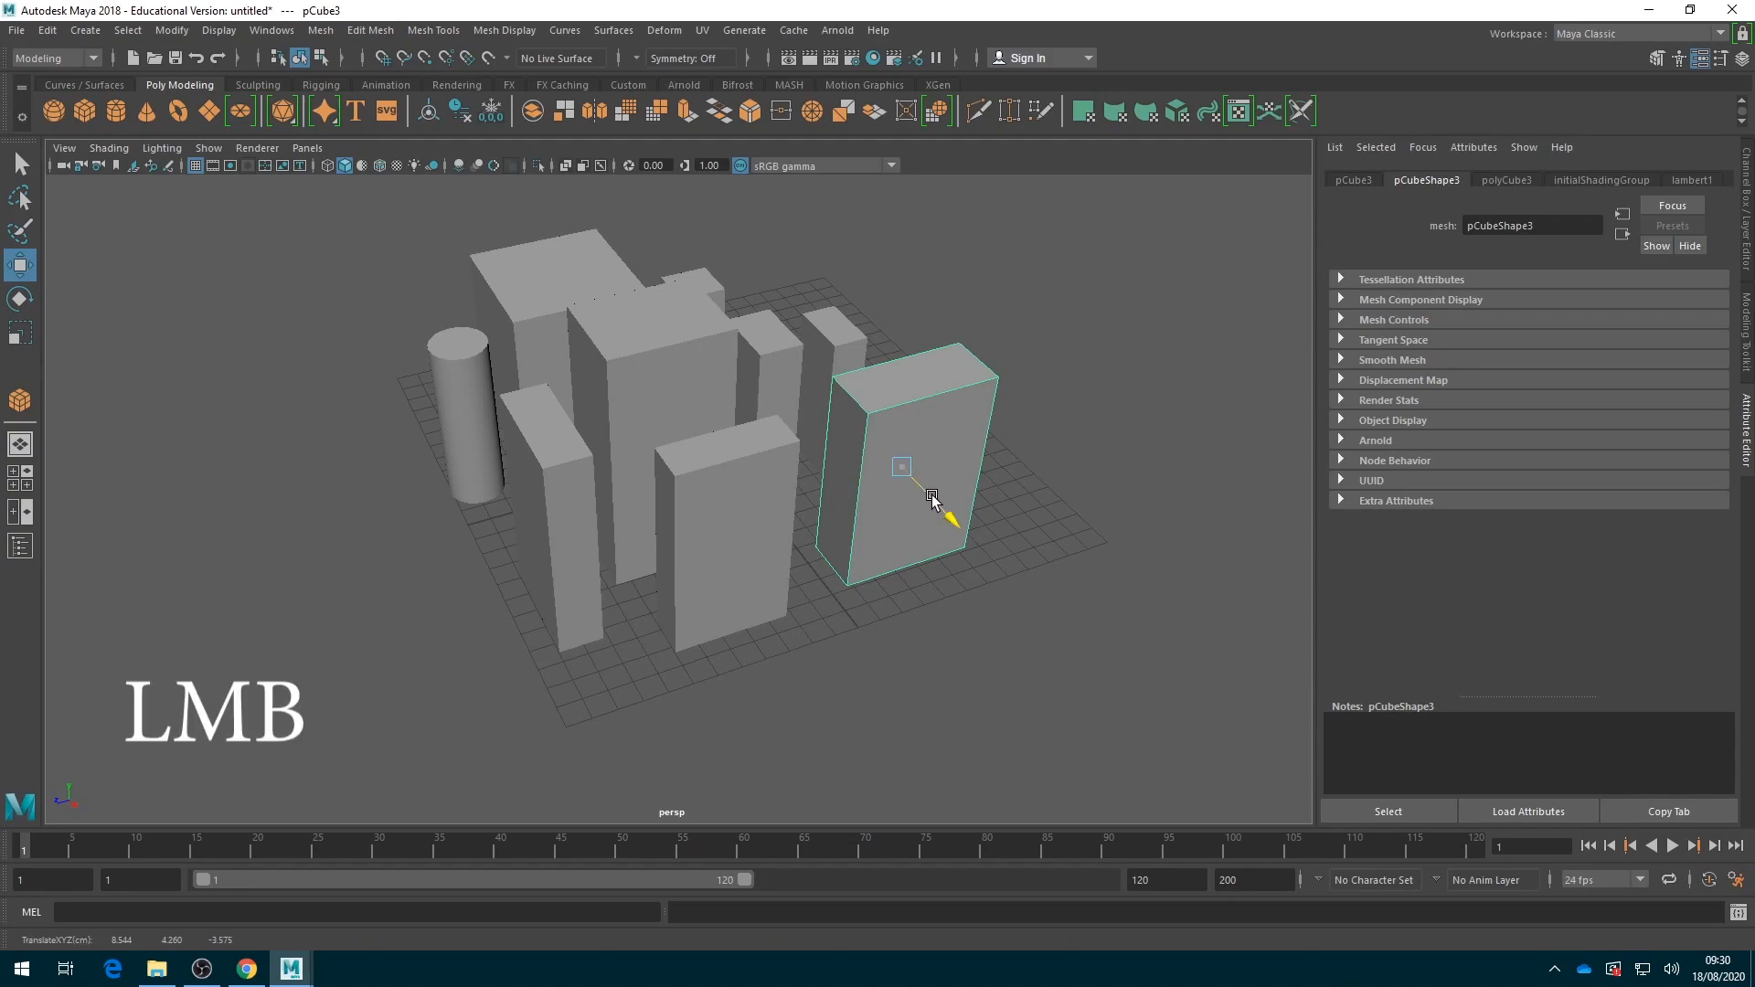
left_click_drag(937, 498, 864, 492)
Move the large central cube along the Z and X axes to the grid's far corner, at about X -5.9 and Z -5.7
left_click(673, 376)
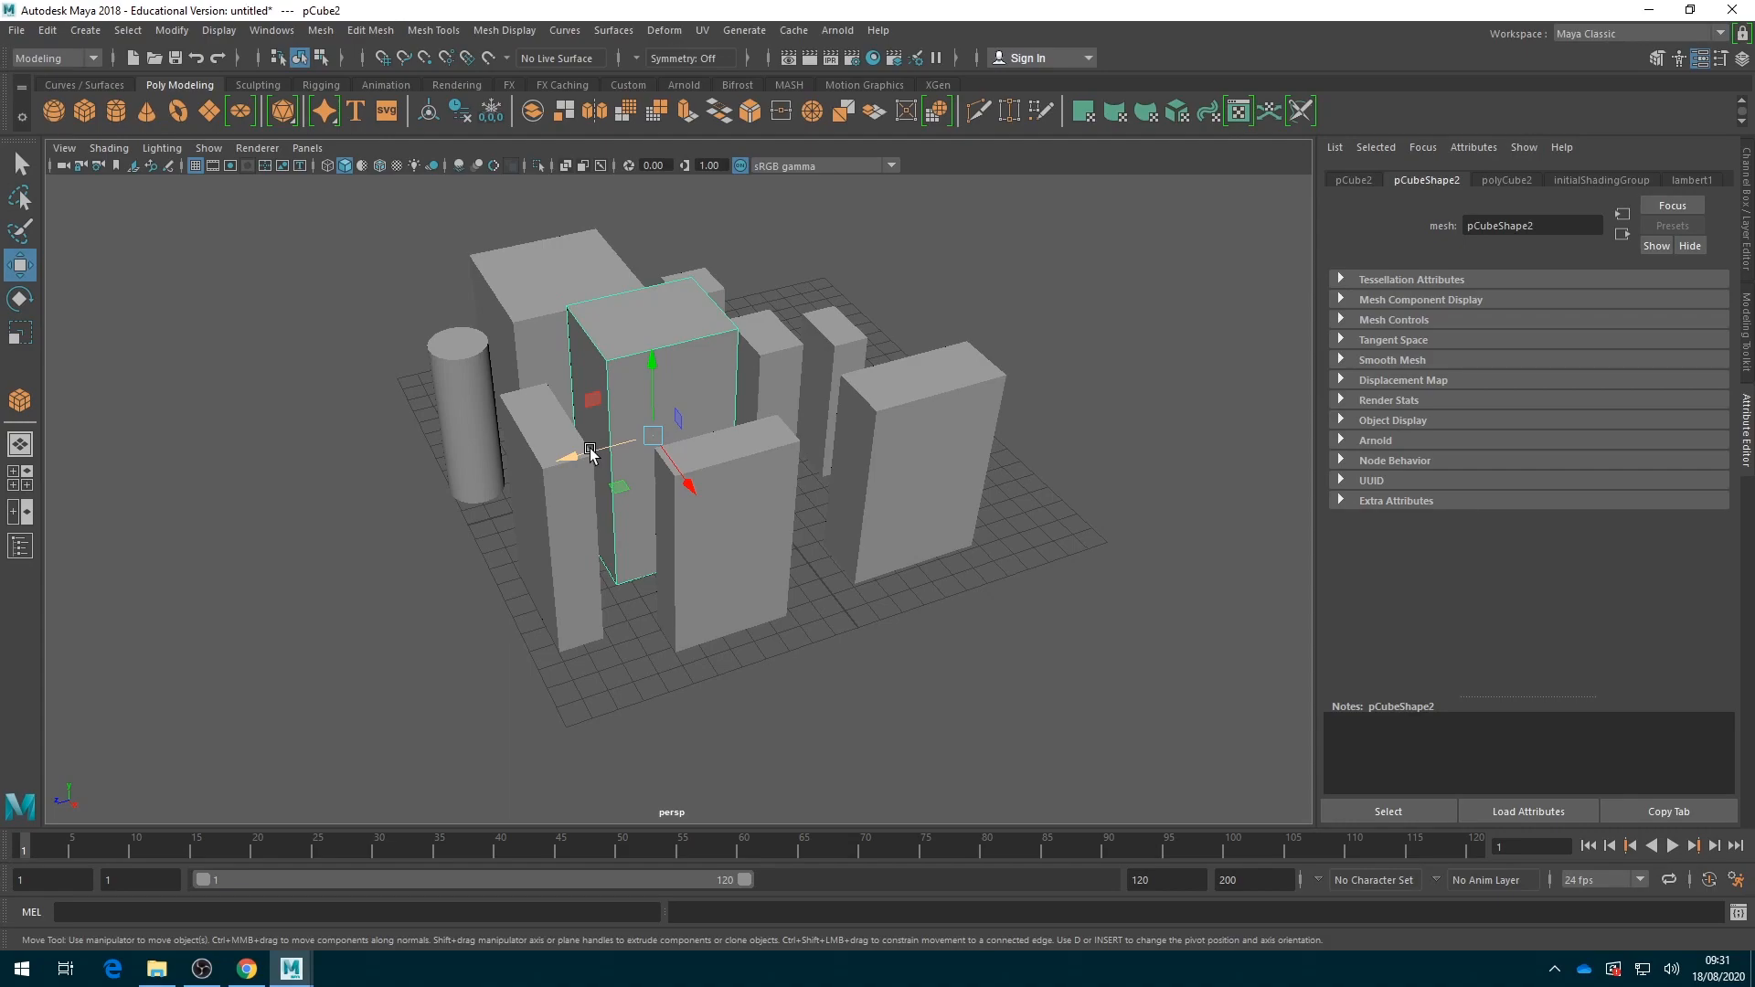
left_click_drag(590, 451, 828, 311)
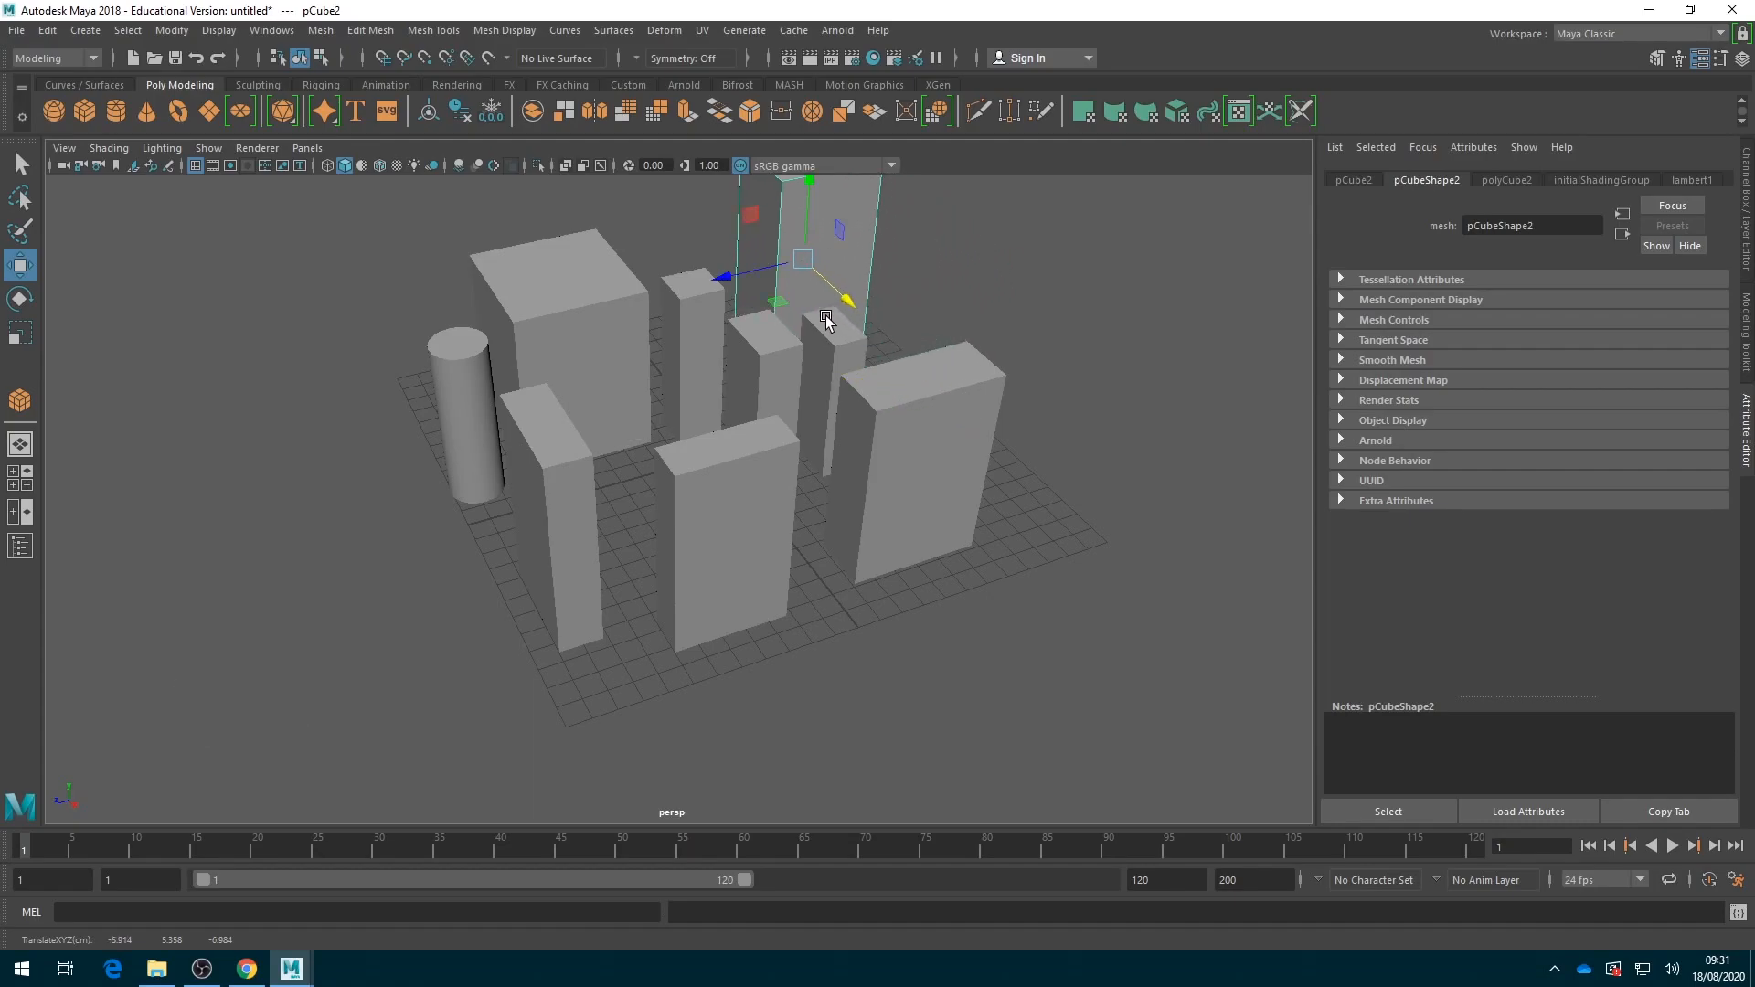
middle_click_drag(1063, 471, 1070, 545, "alt")
left_click_drag(1043, 459, 939, 539, "alt")
mouse_move(786, 384)
left_mouse_down()
mouse_move(722, 386)
mouse_move(803, 382)
mouse_move(771, 385)
left_mouse_up()
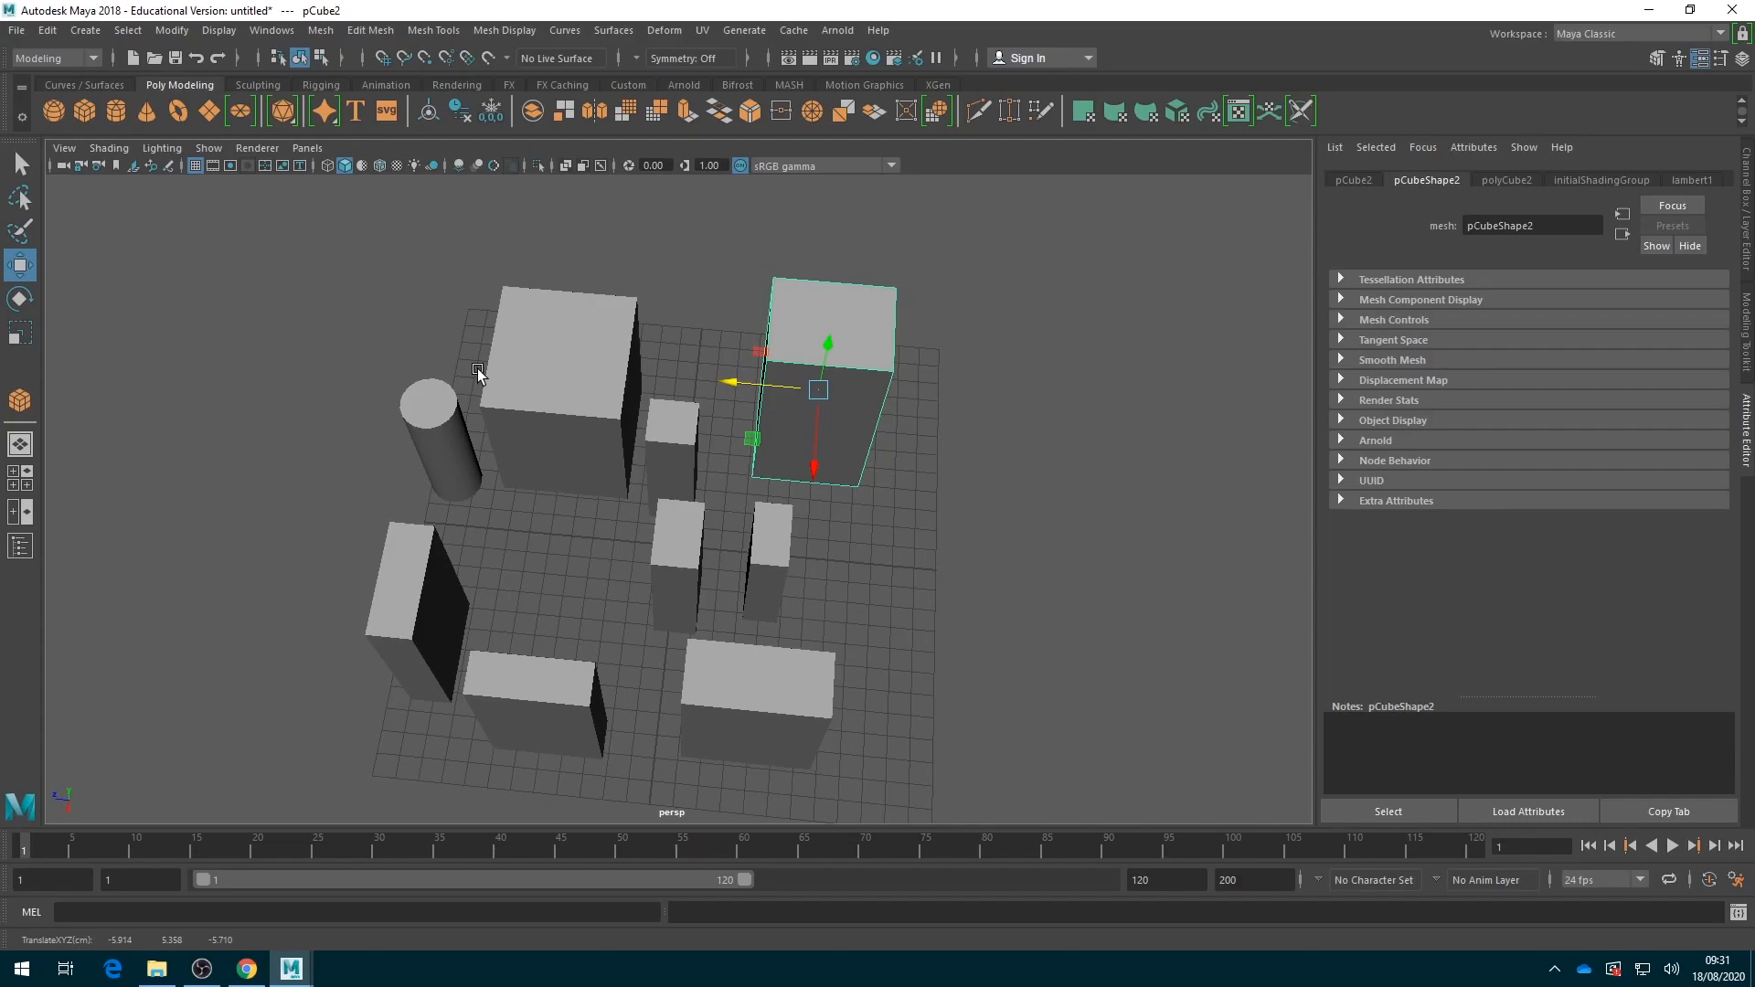
Rotate the relocated large cube about 22° around Y and about -49° around X
key("e")
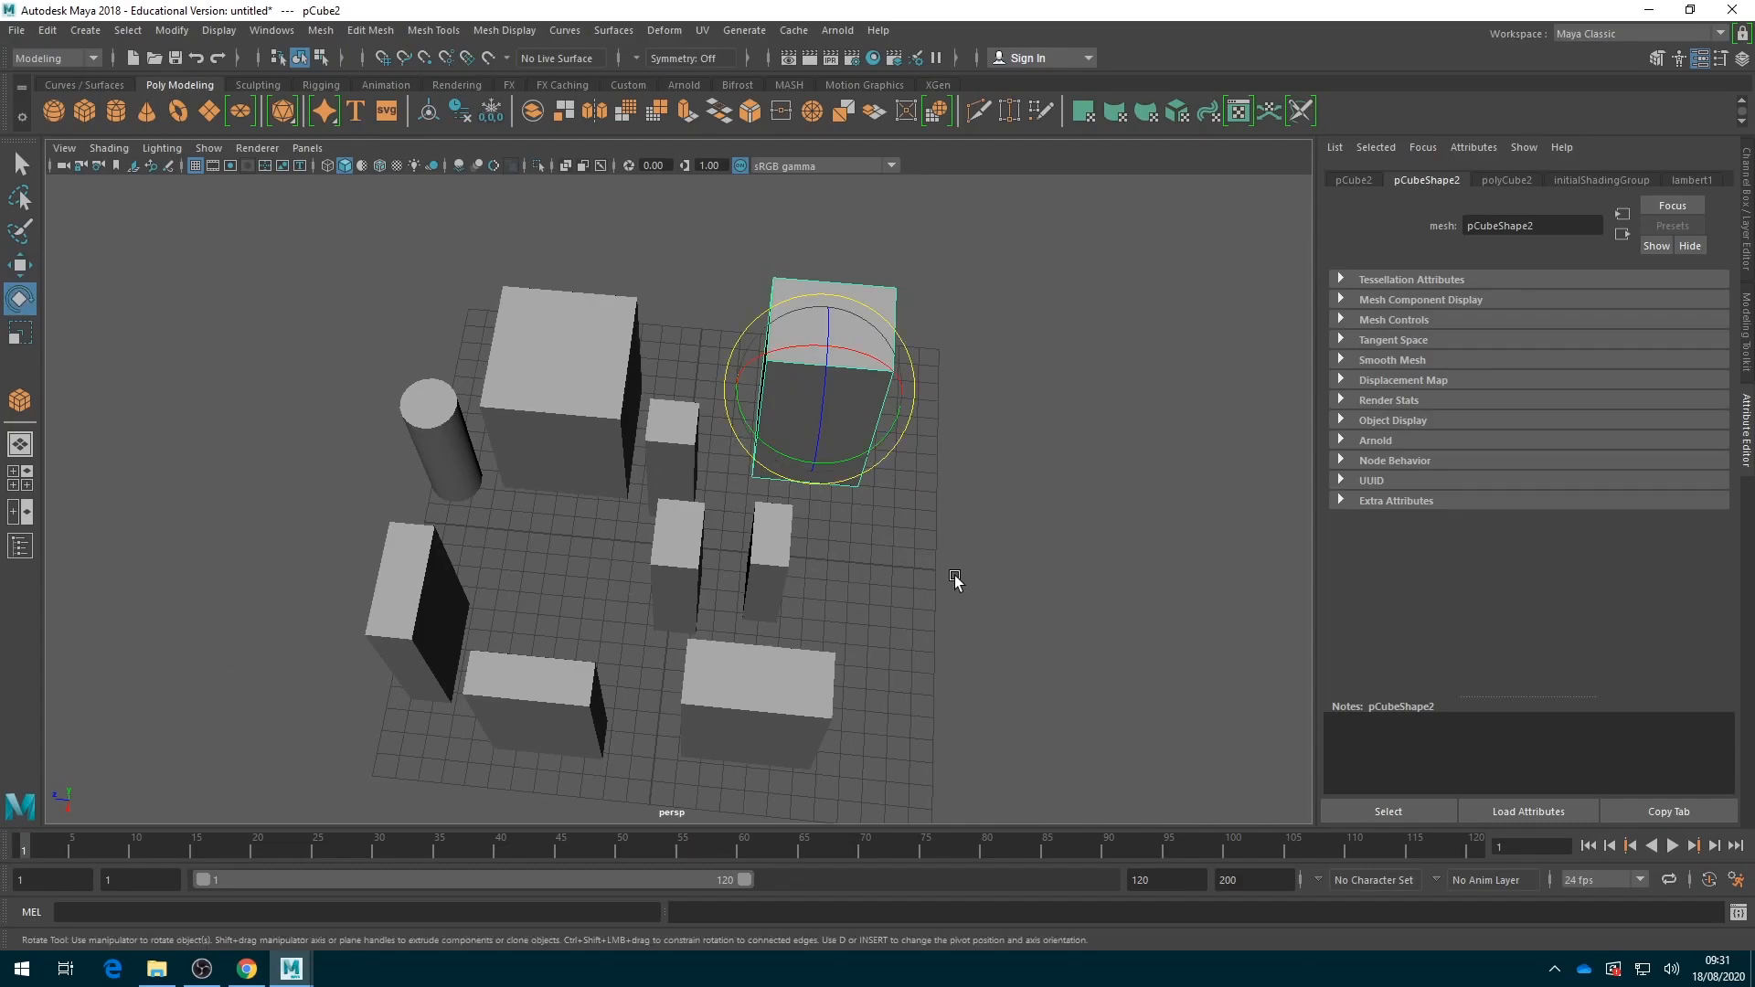
left_click_drag(955, 580, 893, 475, "alt")
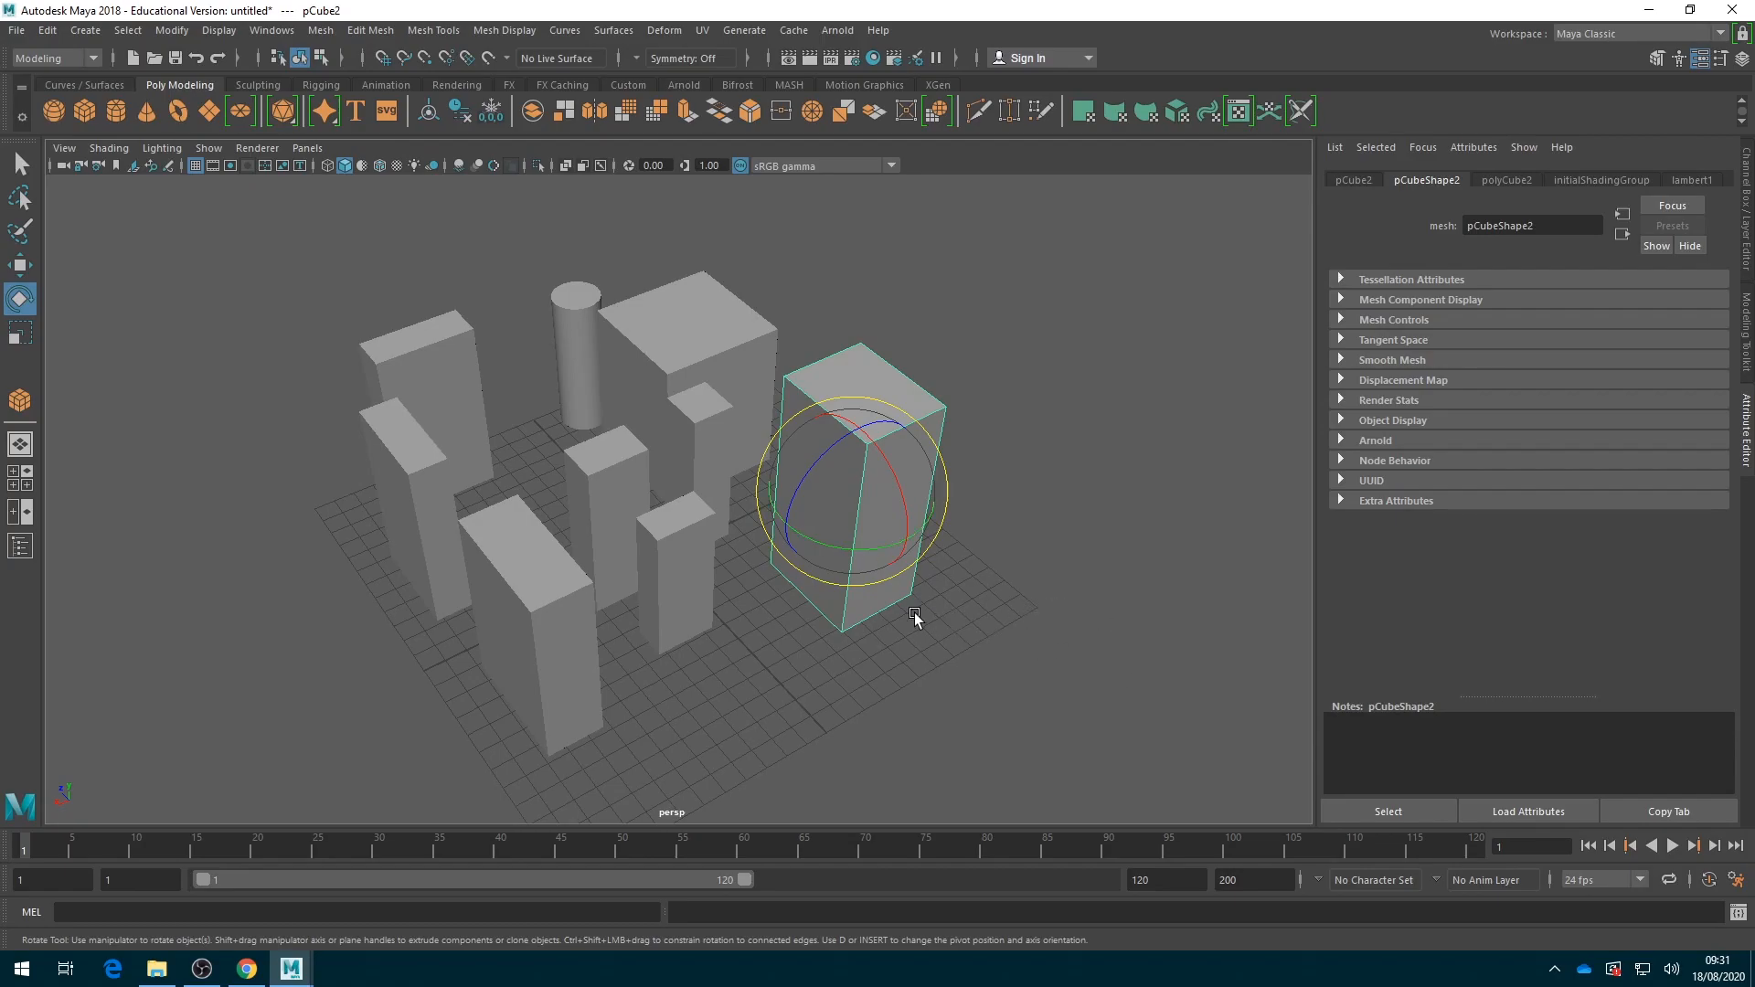
left_click_drag(844, 549, 901, 546)
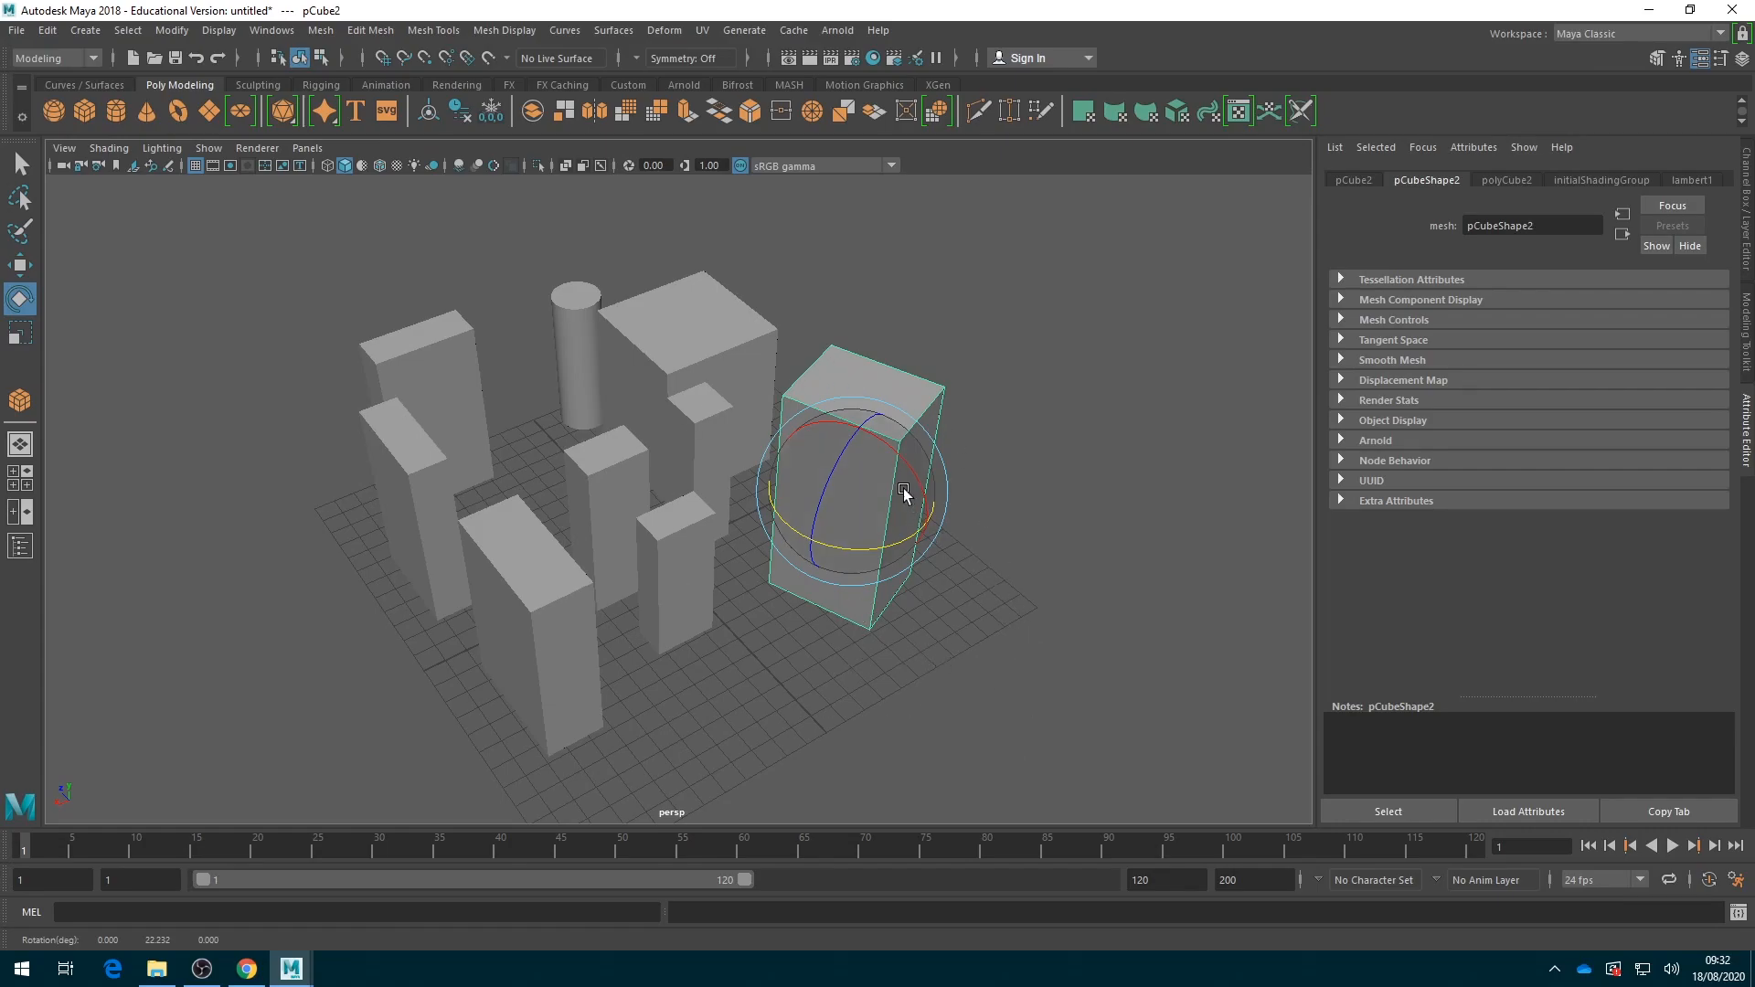
left_click_drag(897, 459, 933, 521)
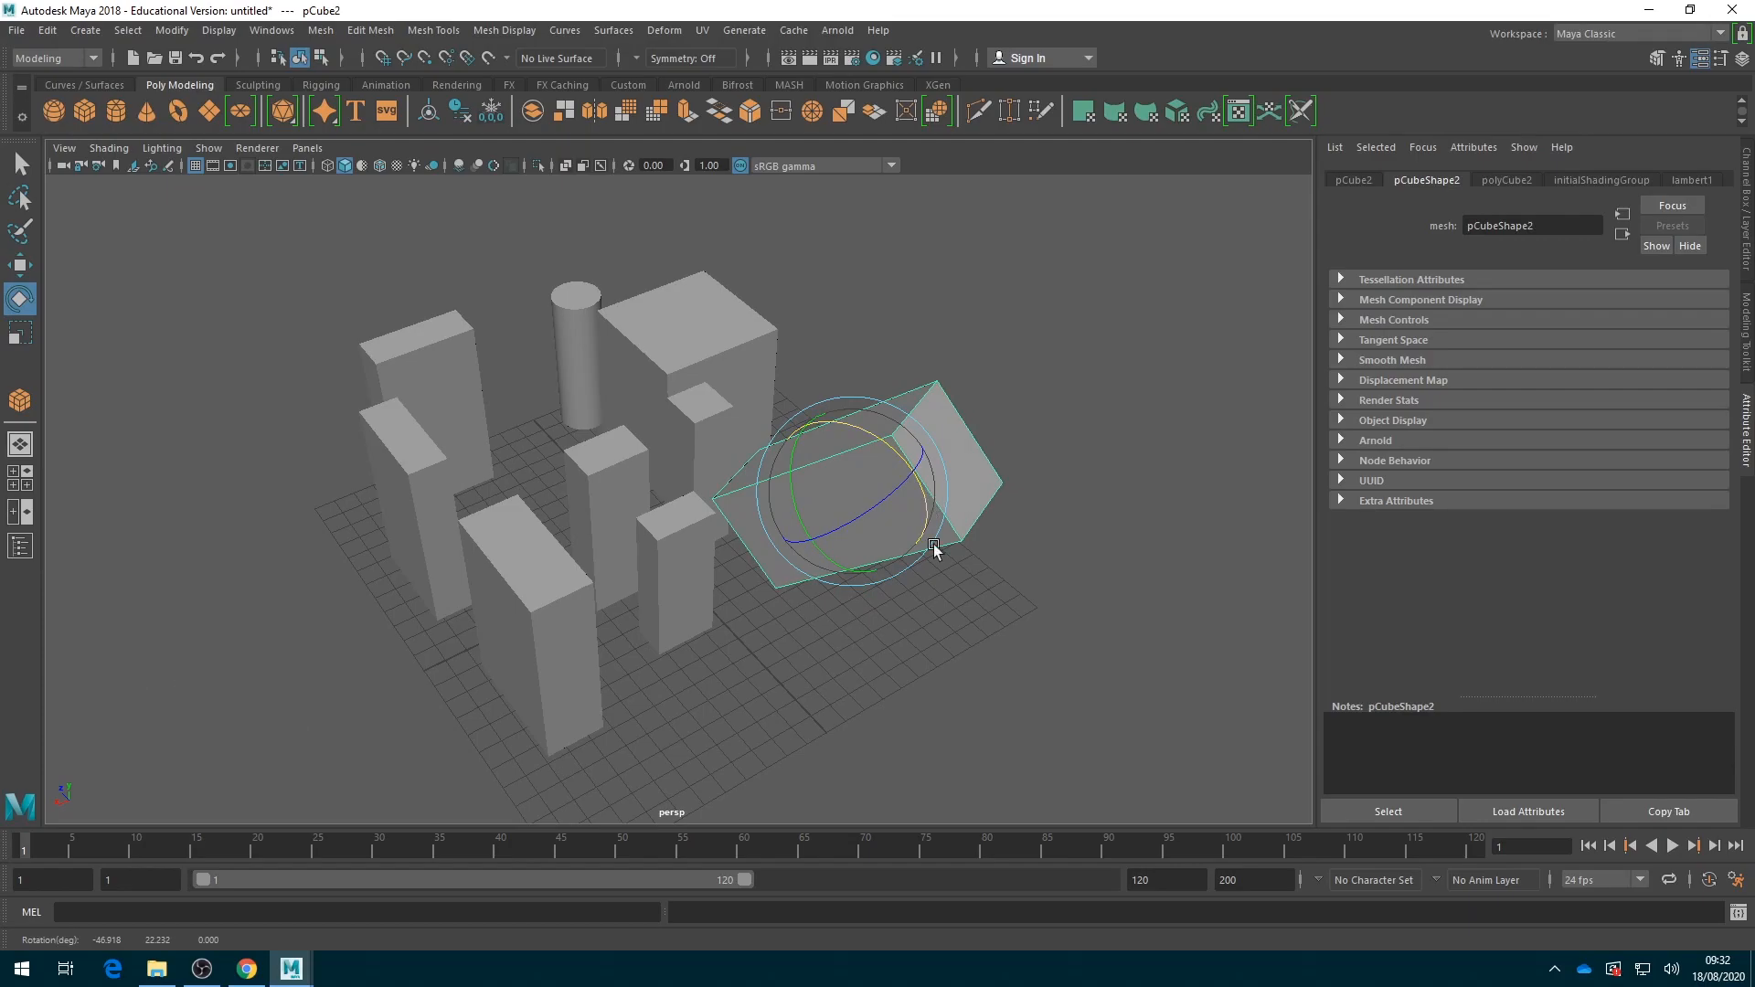
left_click_drag(956, 694, 967, 658, "alt")
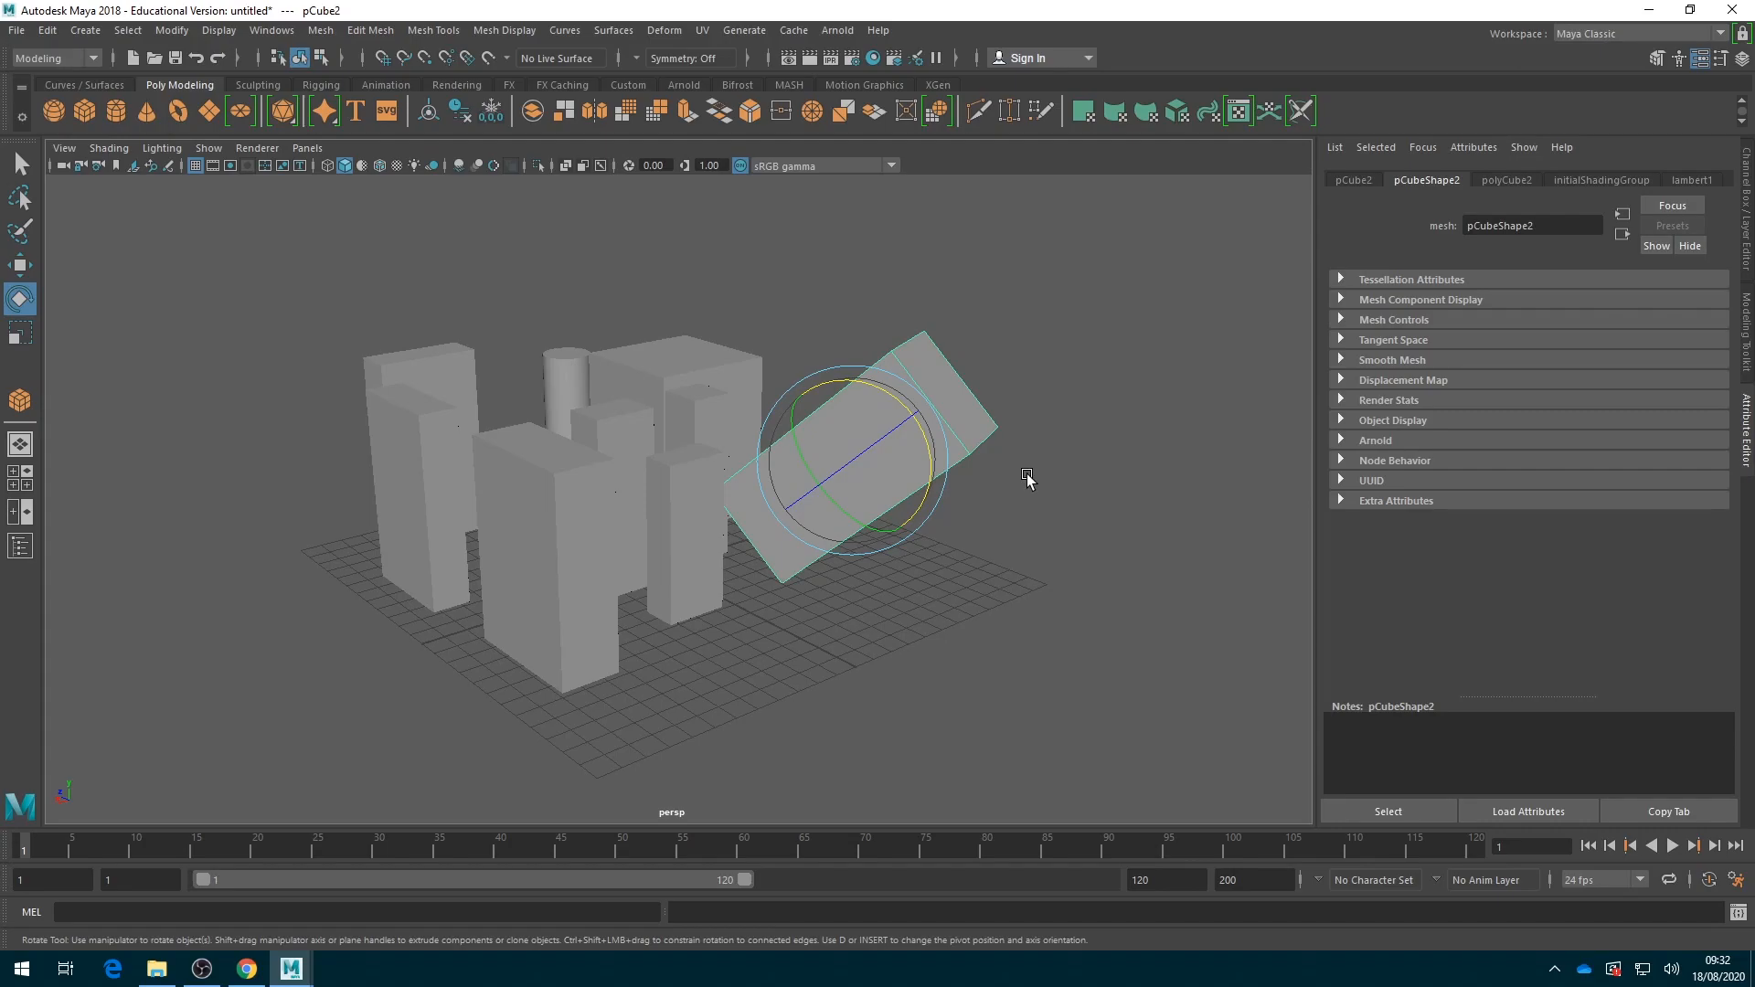
Undo the large cube's X and Y rotations, its moves along X and Z, and its selection
key("ctrl+z")
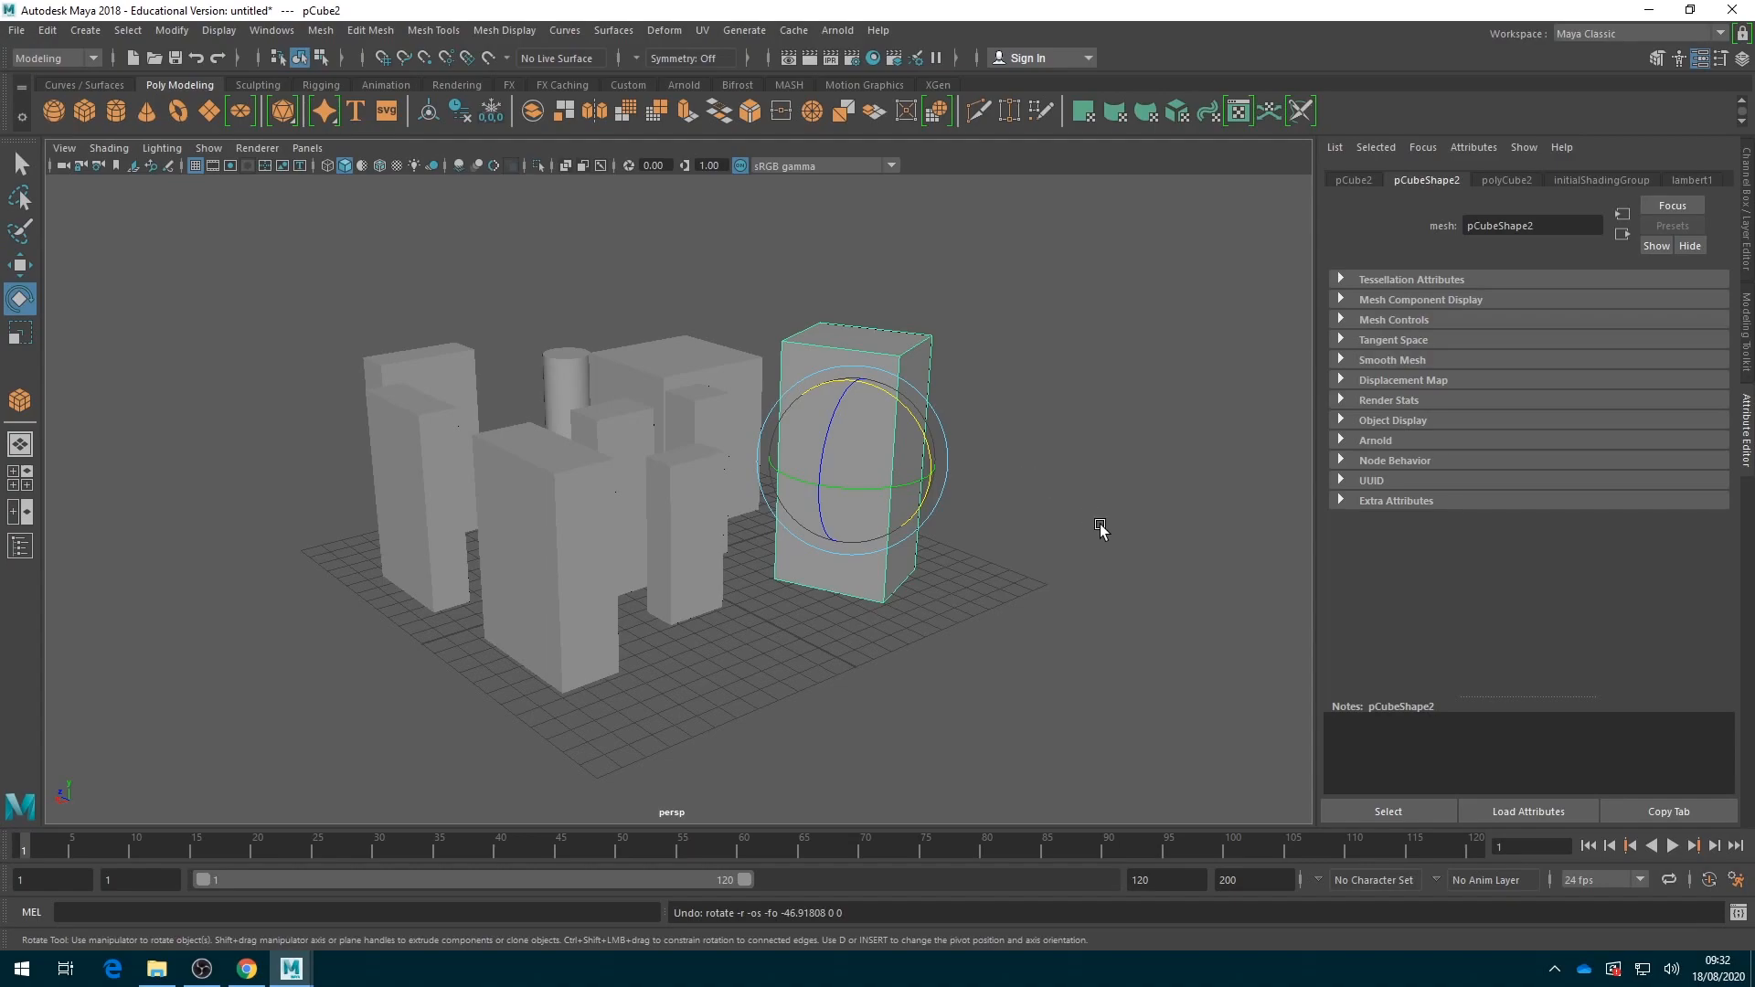
key("ctrl+z")
key("ctrl+z")
key("ctrl+z")
key("ctrl+z")
key("ctrl+z")
key("ctrl+z")
key("ctrl+z")
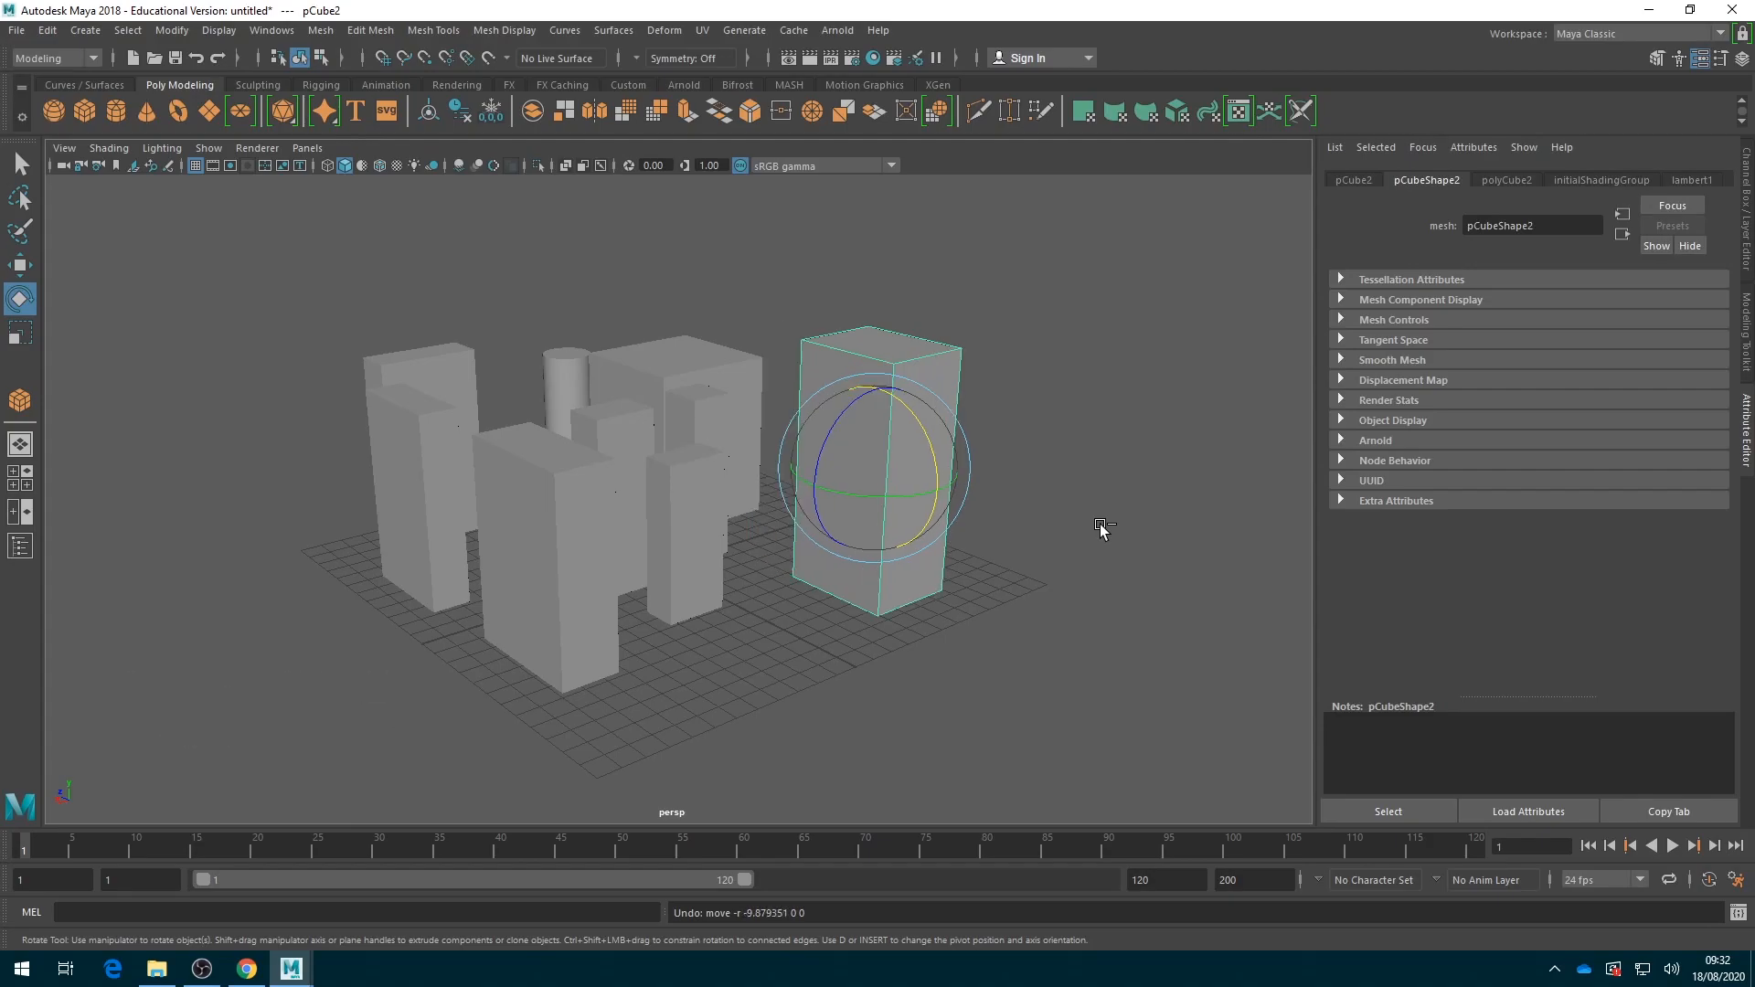
key("ctrl+z")
key("ctrl+z")
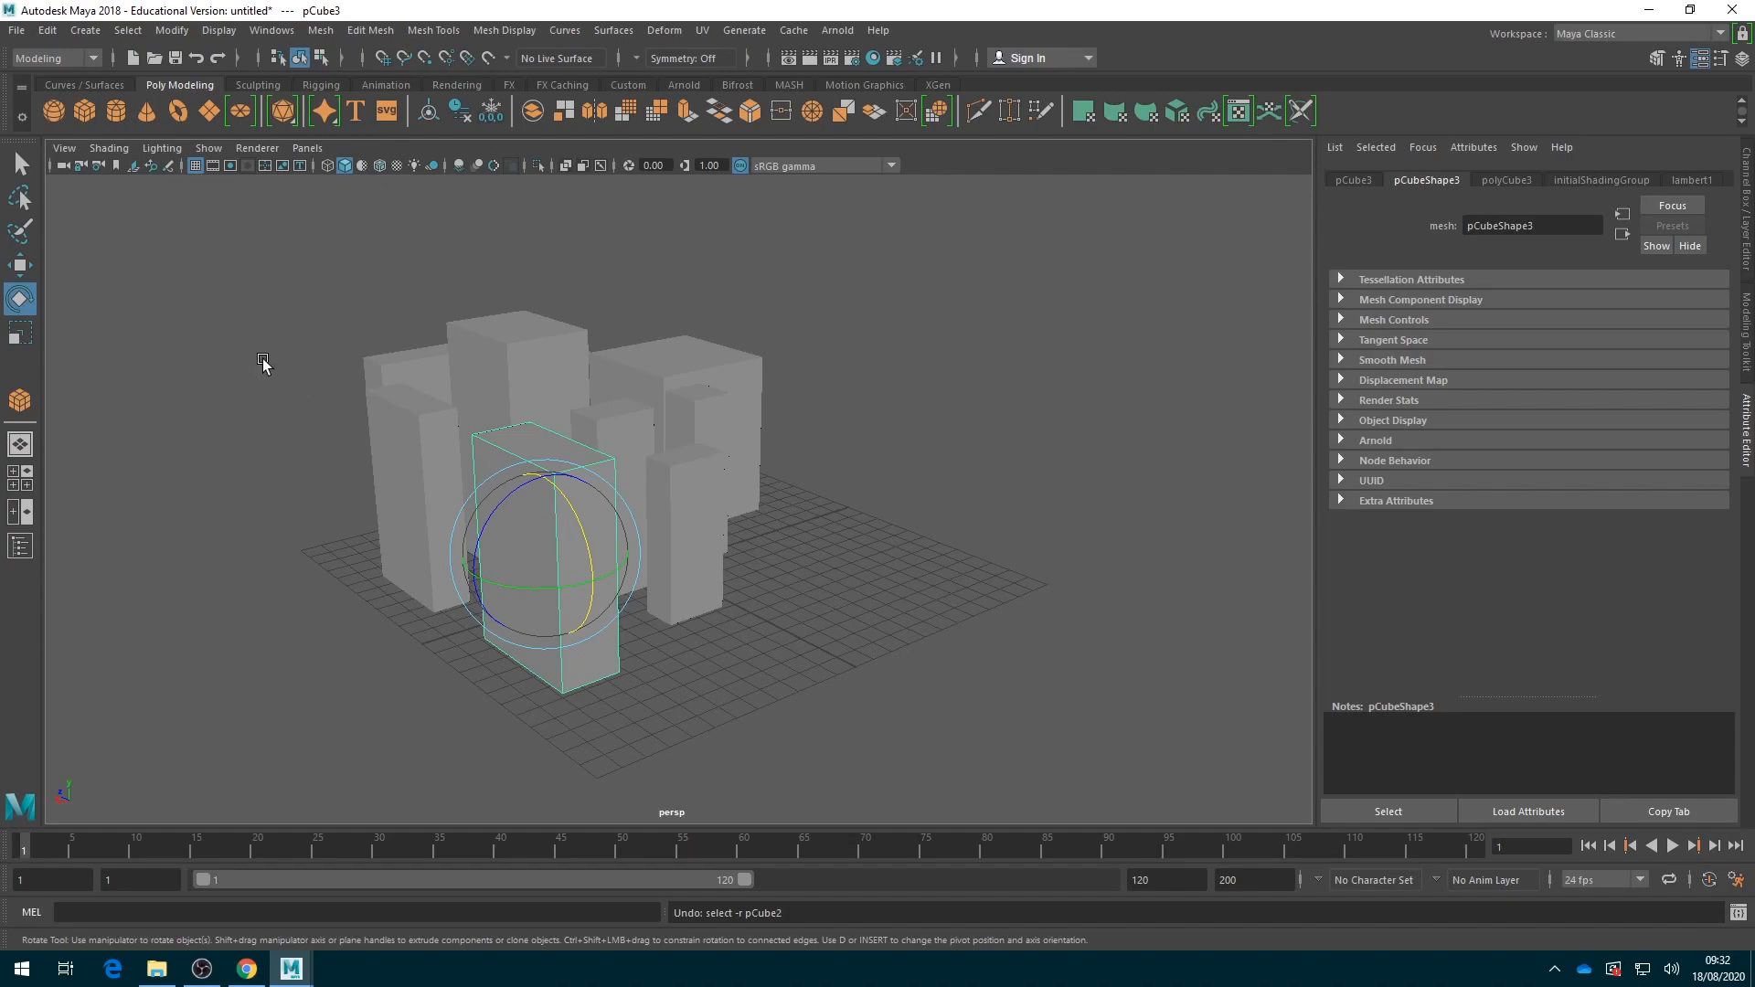
Redo the large cube's selection and its moves of about -12.08 in Z and -9.88 in X
left_click(48, 31)
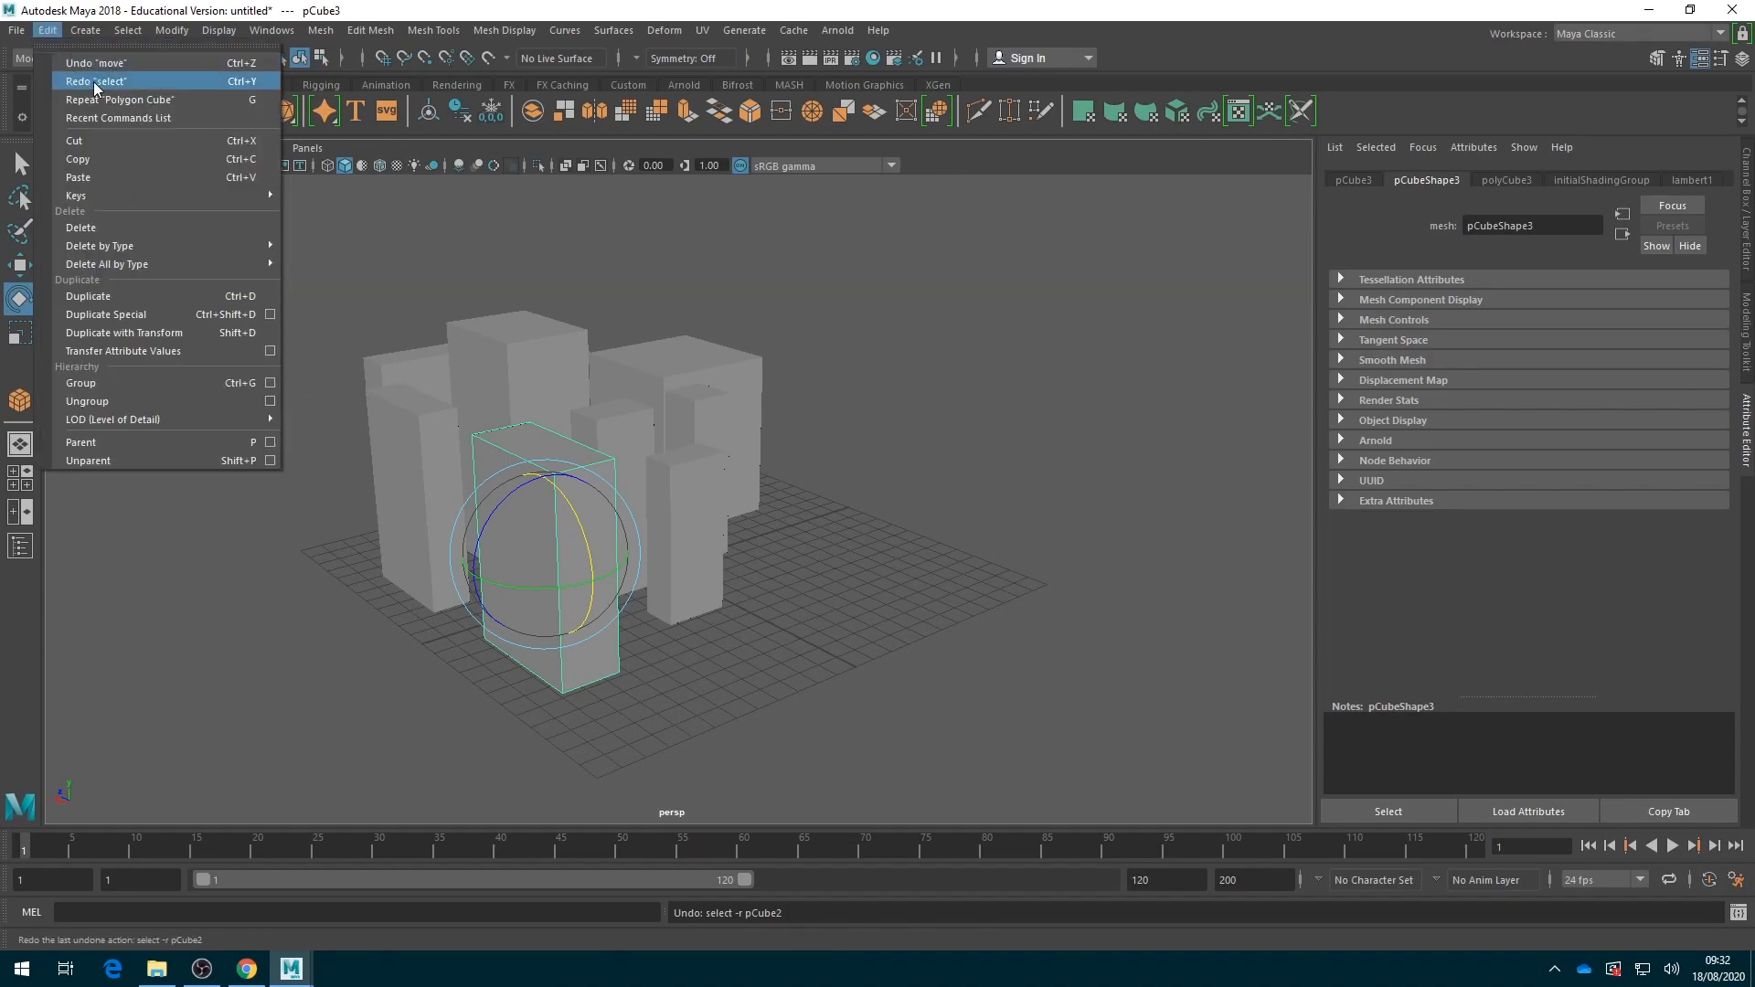
left_click(236, 84)
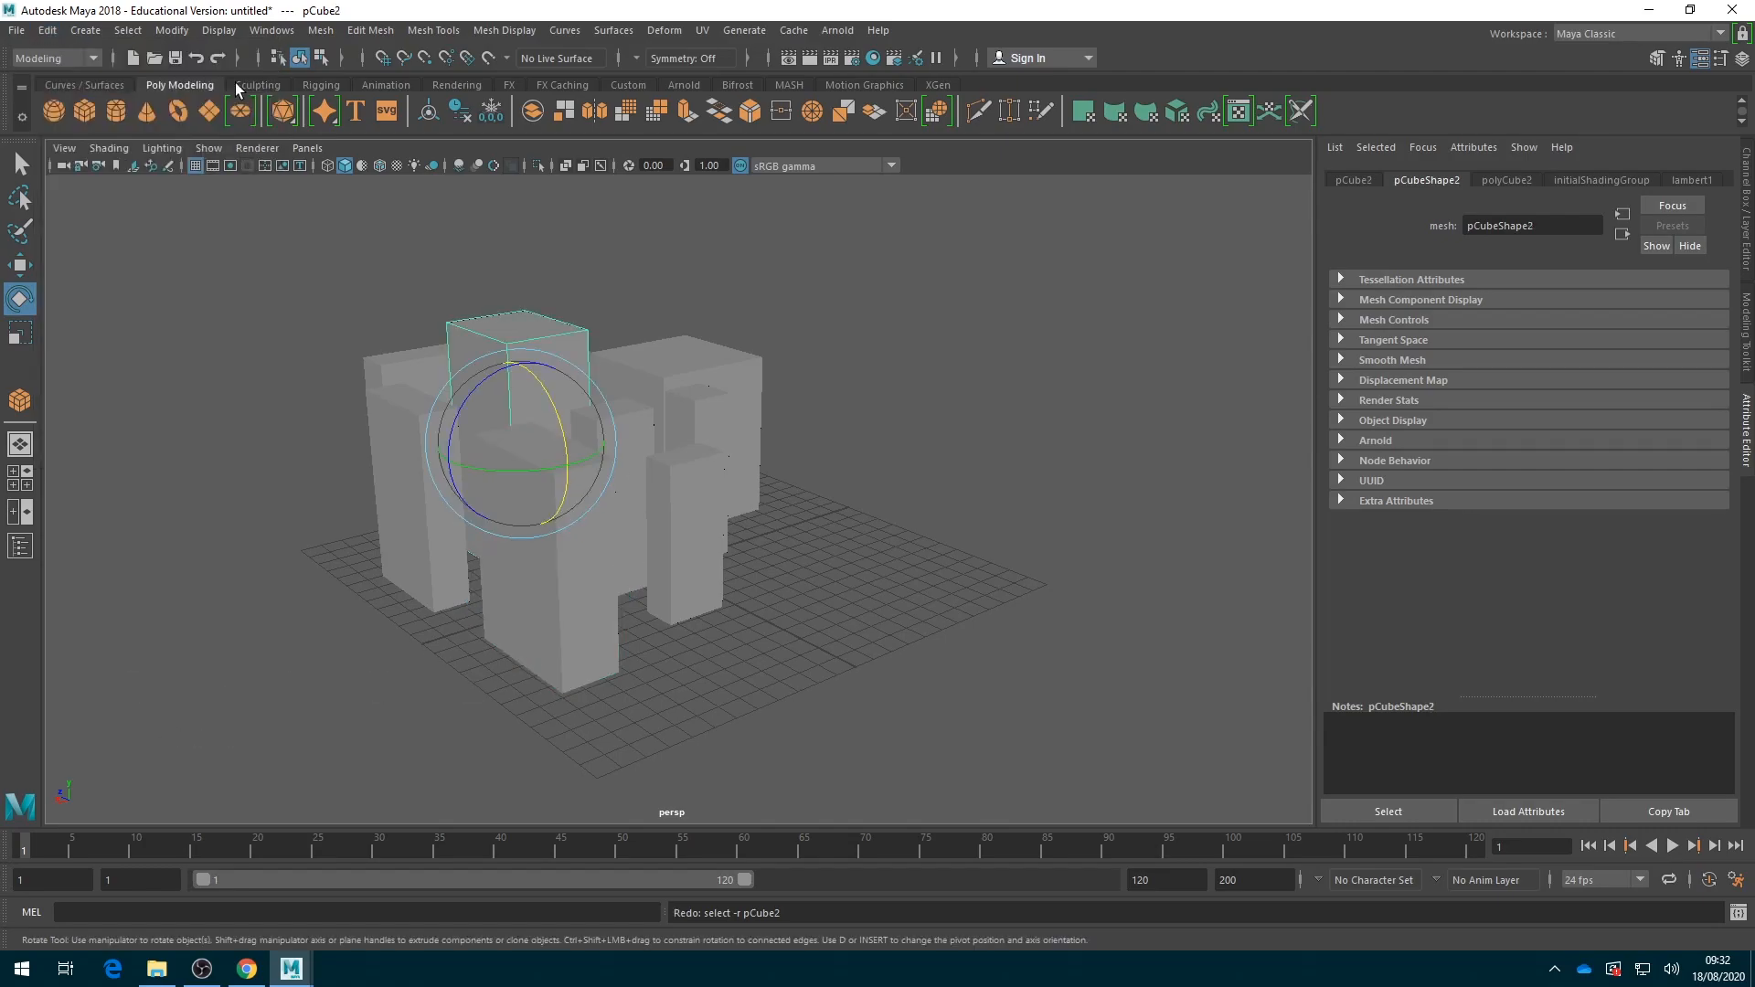
key("ctrl+y")
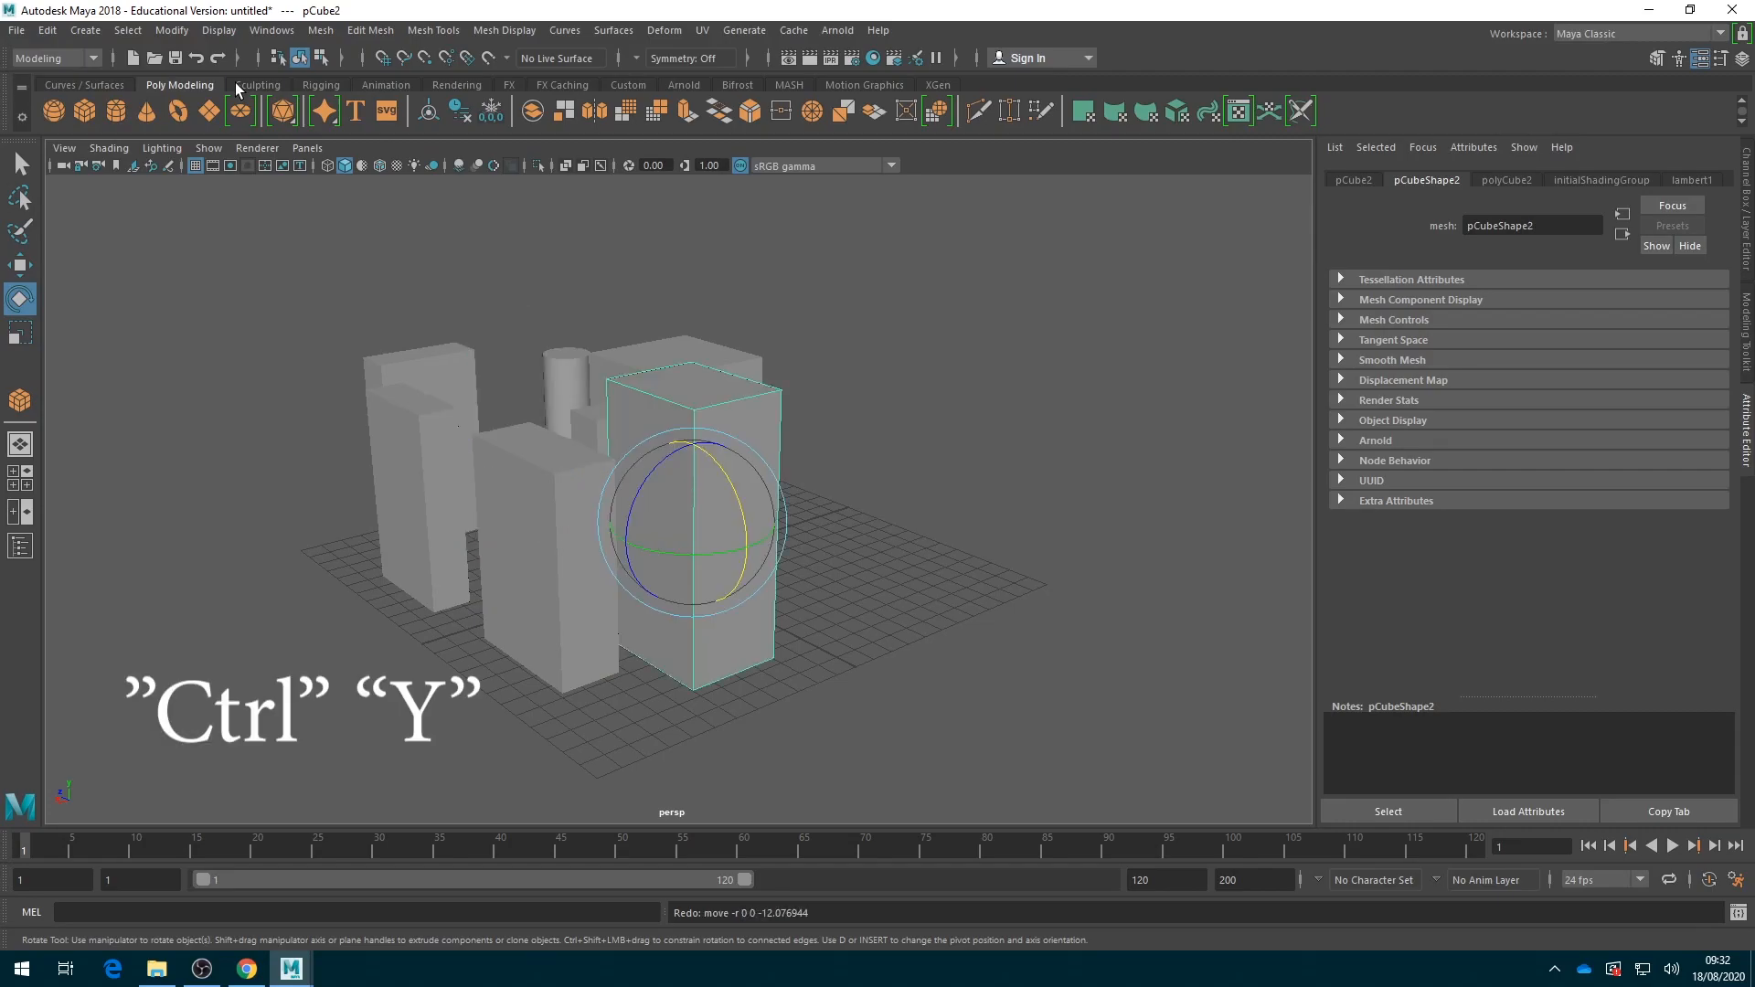
key("ctrl+y")
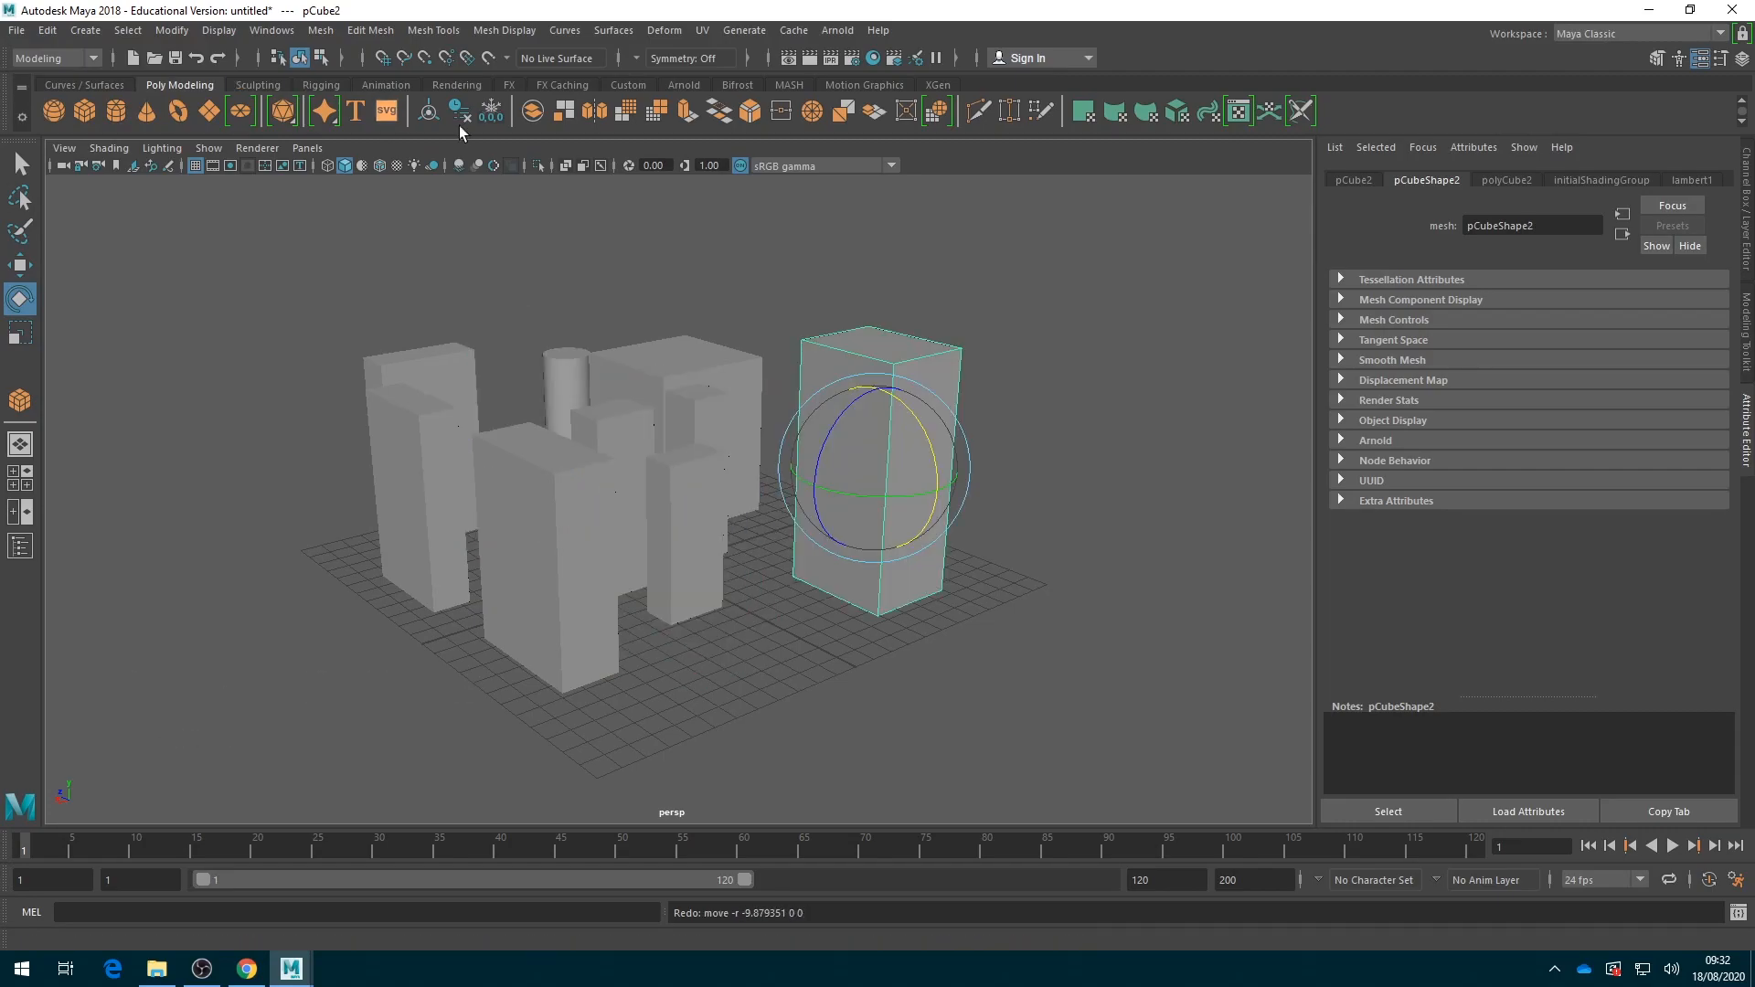
Move the large cube off the grid along its X and Z axes and back onto the corner, at about X -7 and Z -7.8
left_click_drag(1066, 611, 388, 507, "alt")
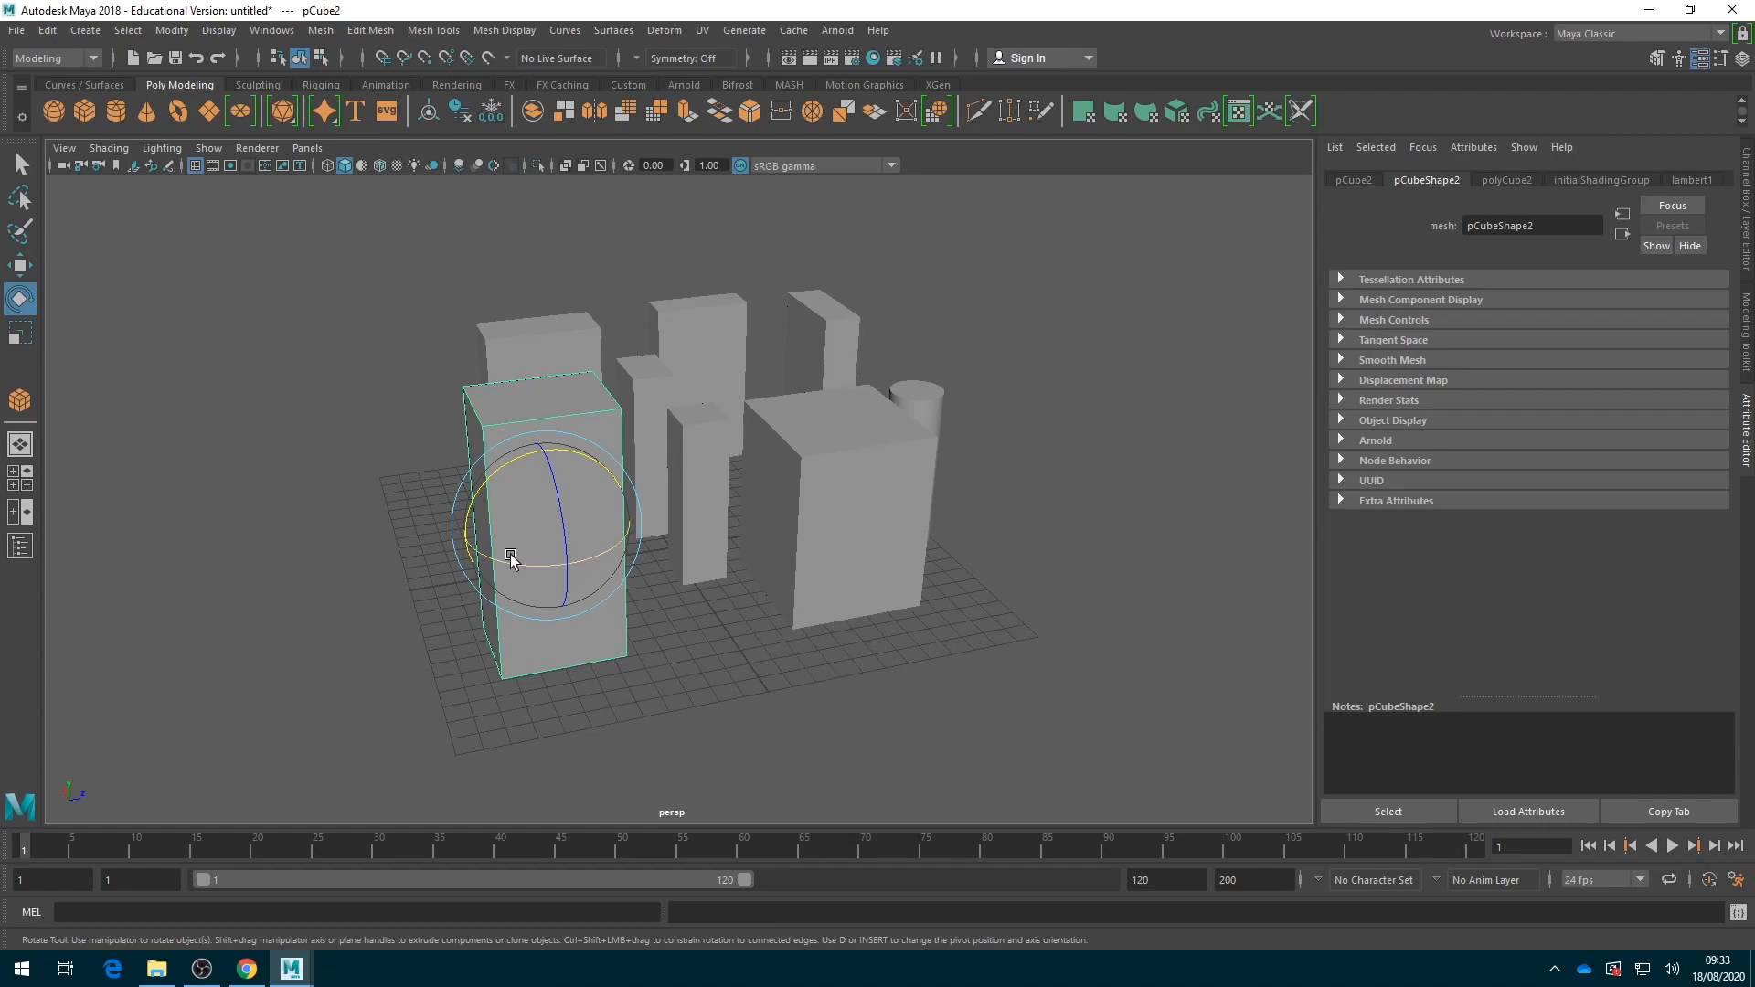
key("w")
left_click_drag(540, 499, 556, 553)
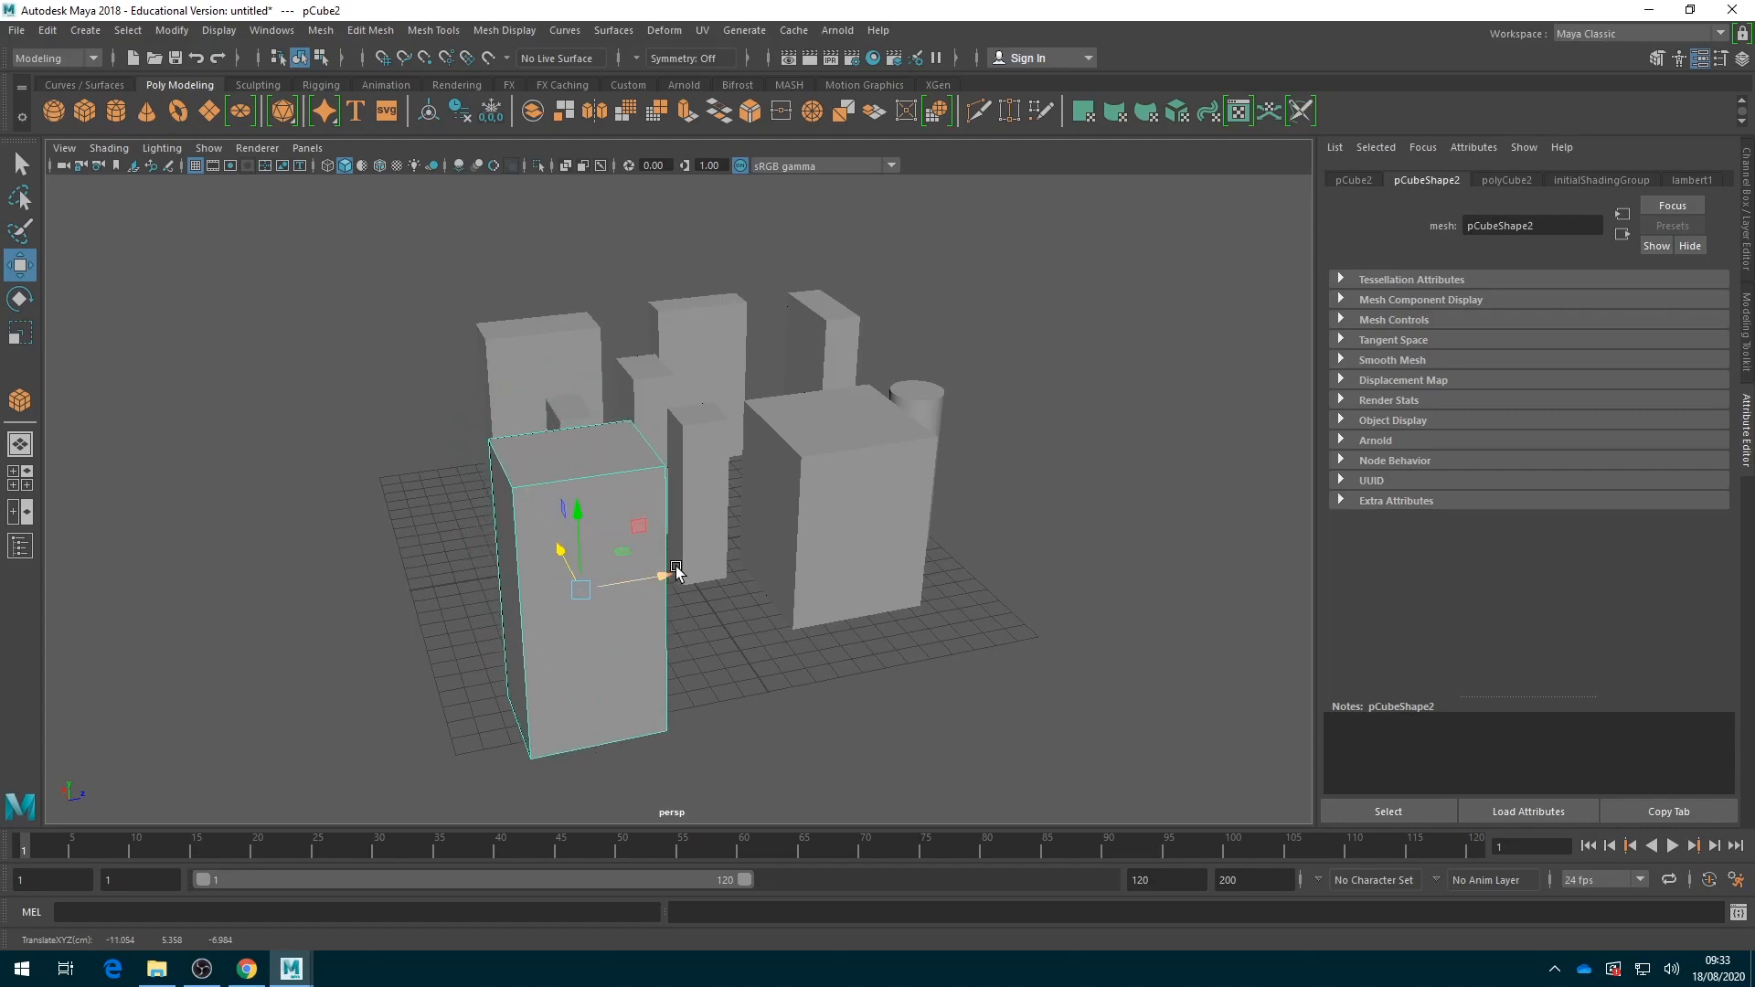
scroll(674, 574, "down", 6)
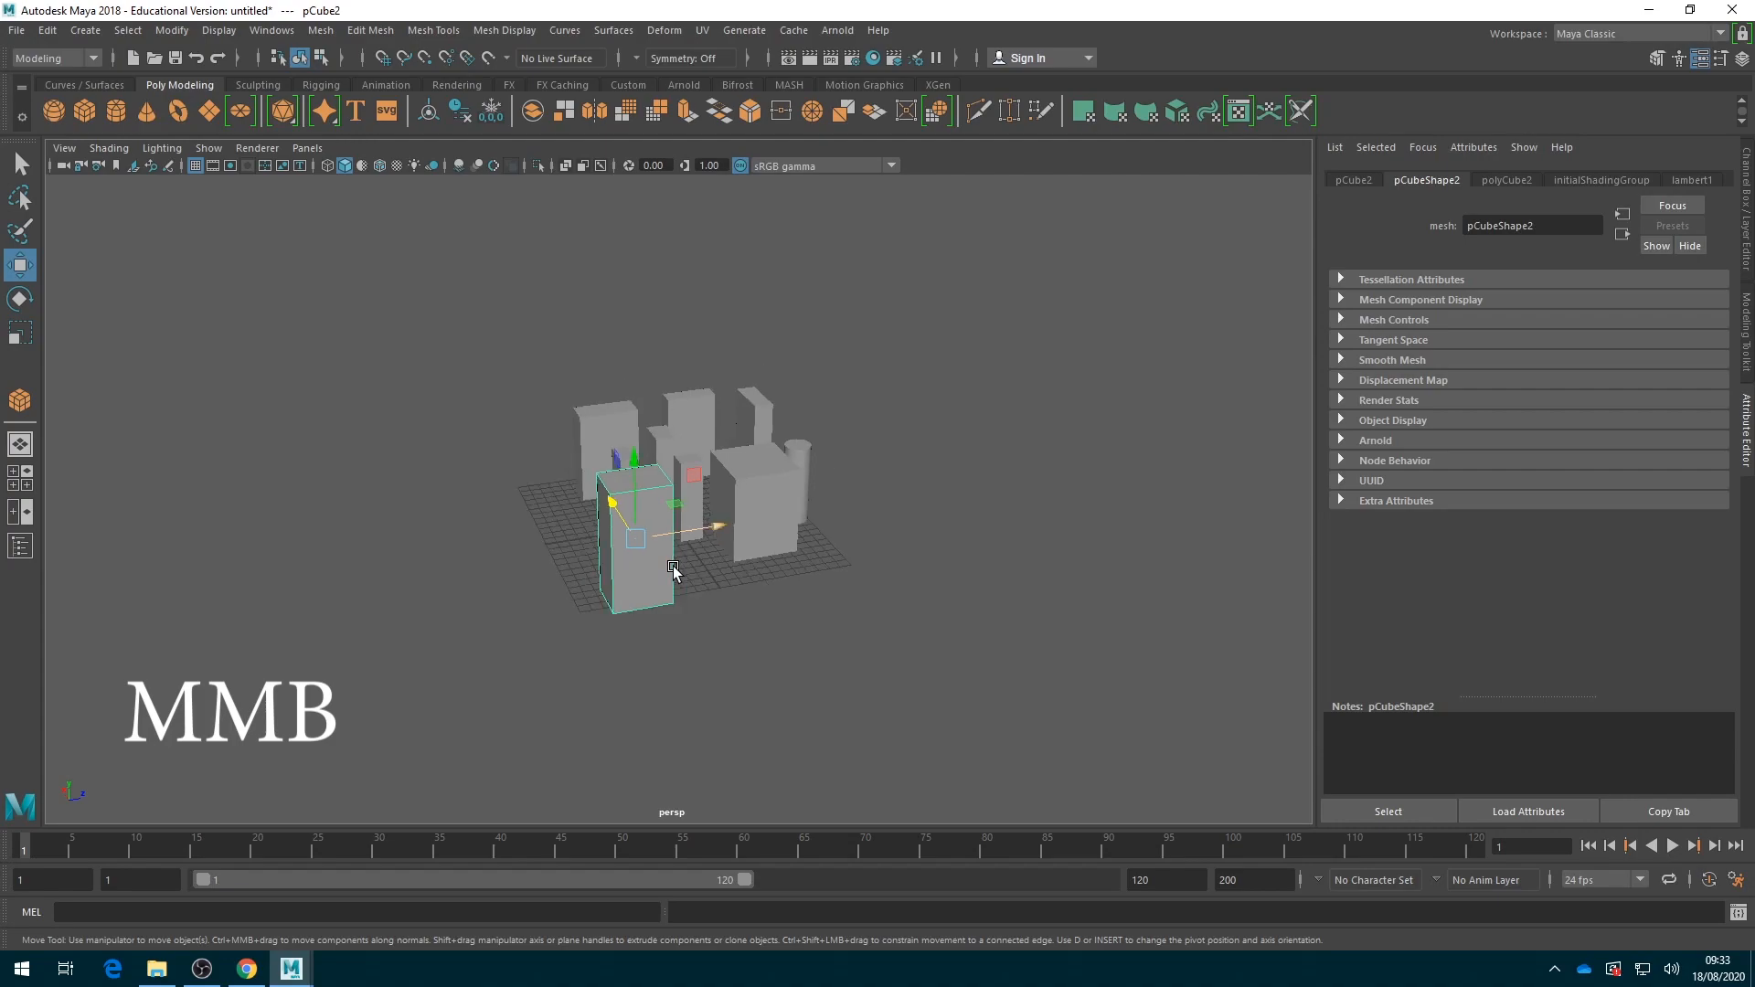
left_click_drag(633, 495, 713, 607)
left_click_drag(590, 682, 759, 756, "alt")
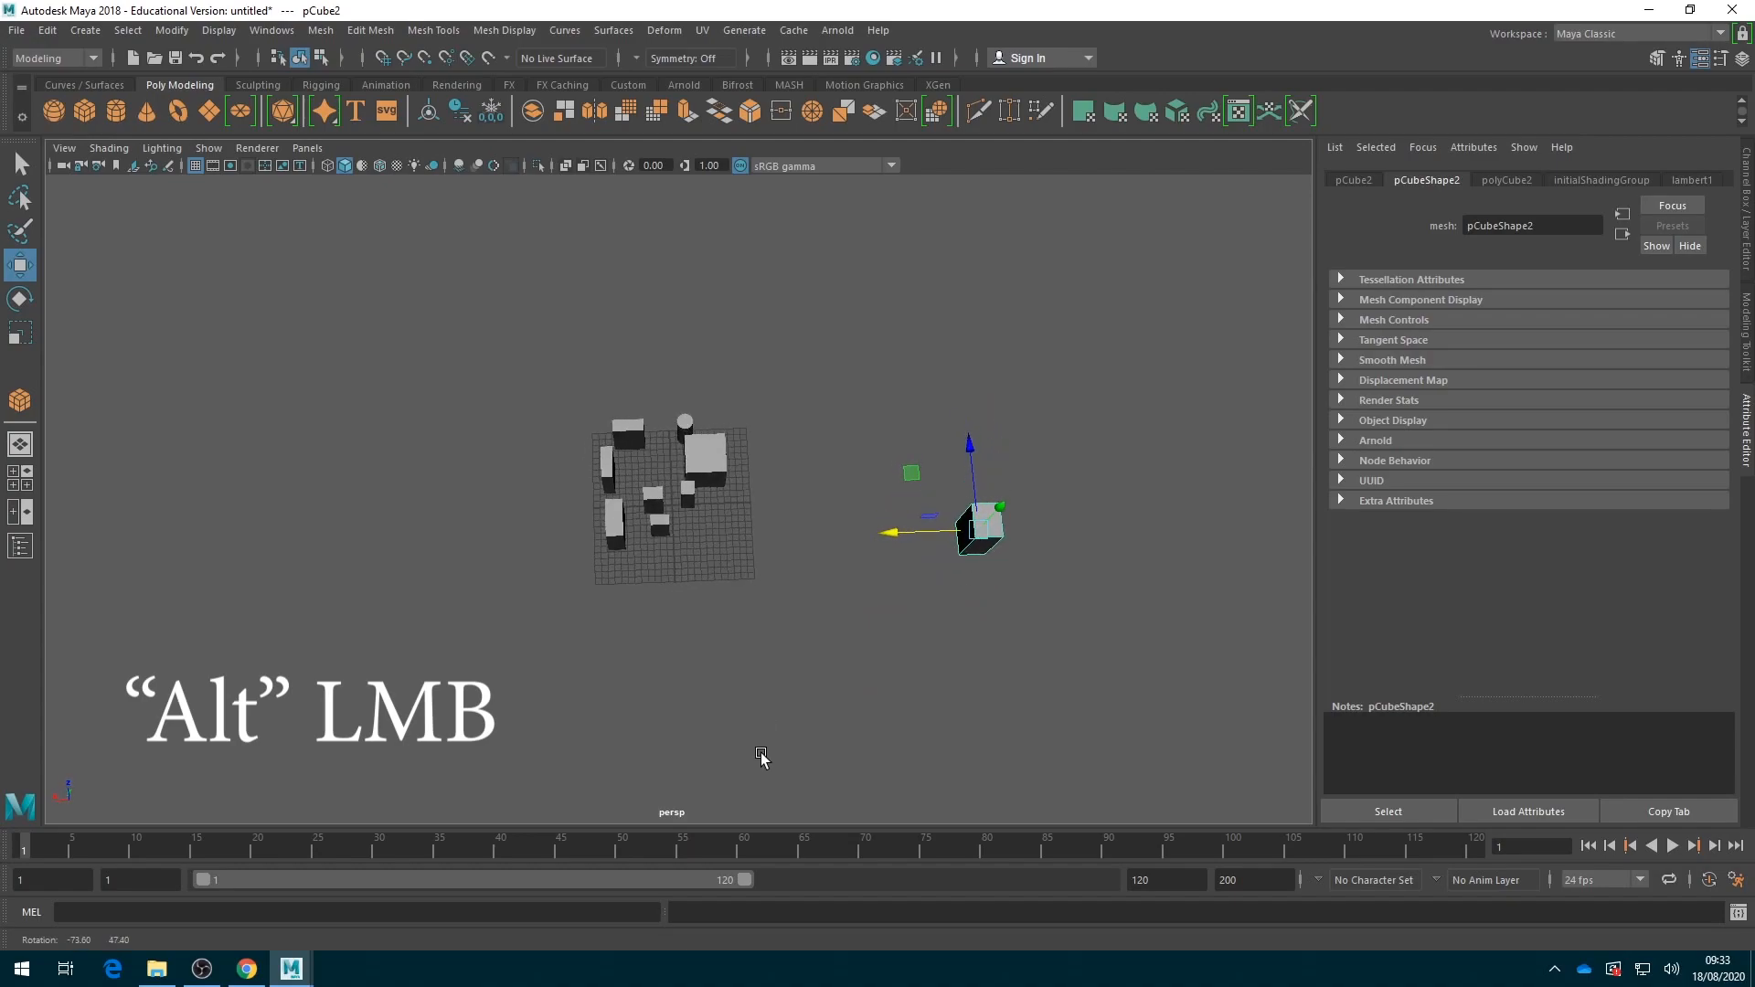
left_click_drag(927, 532, 722, 492)
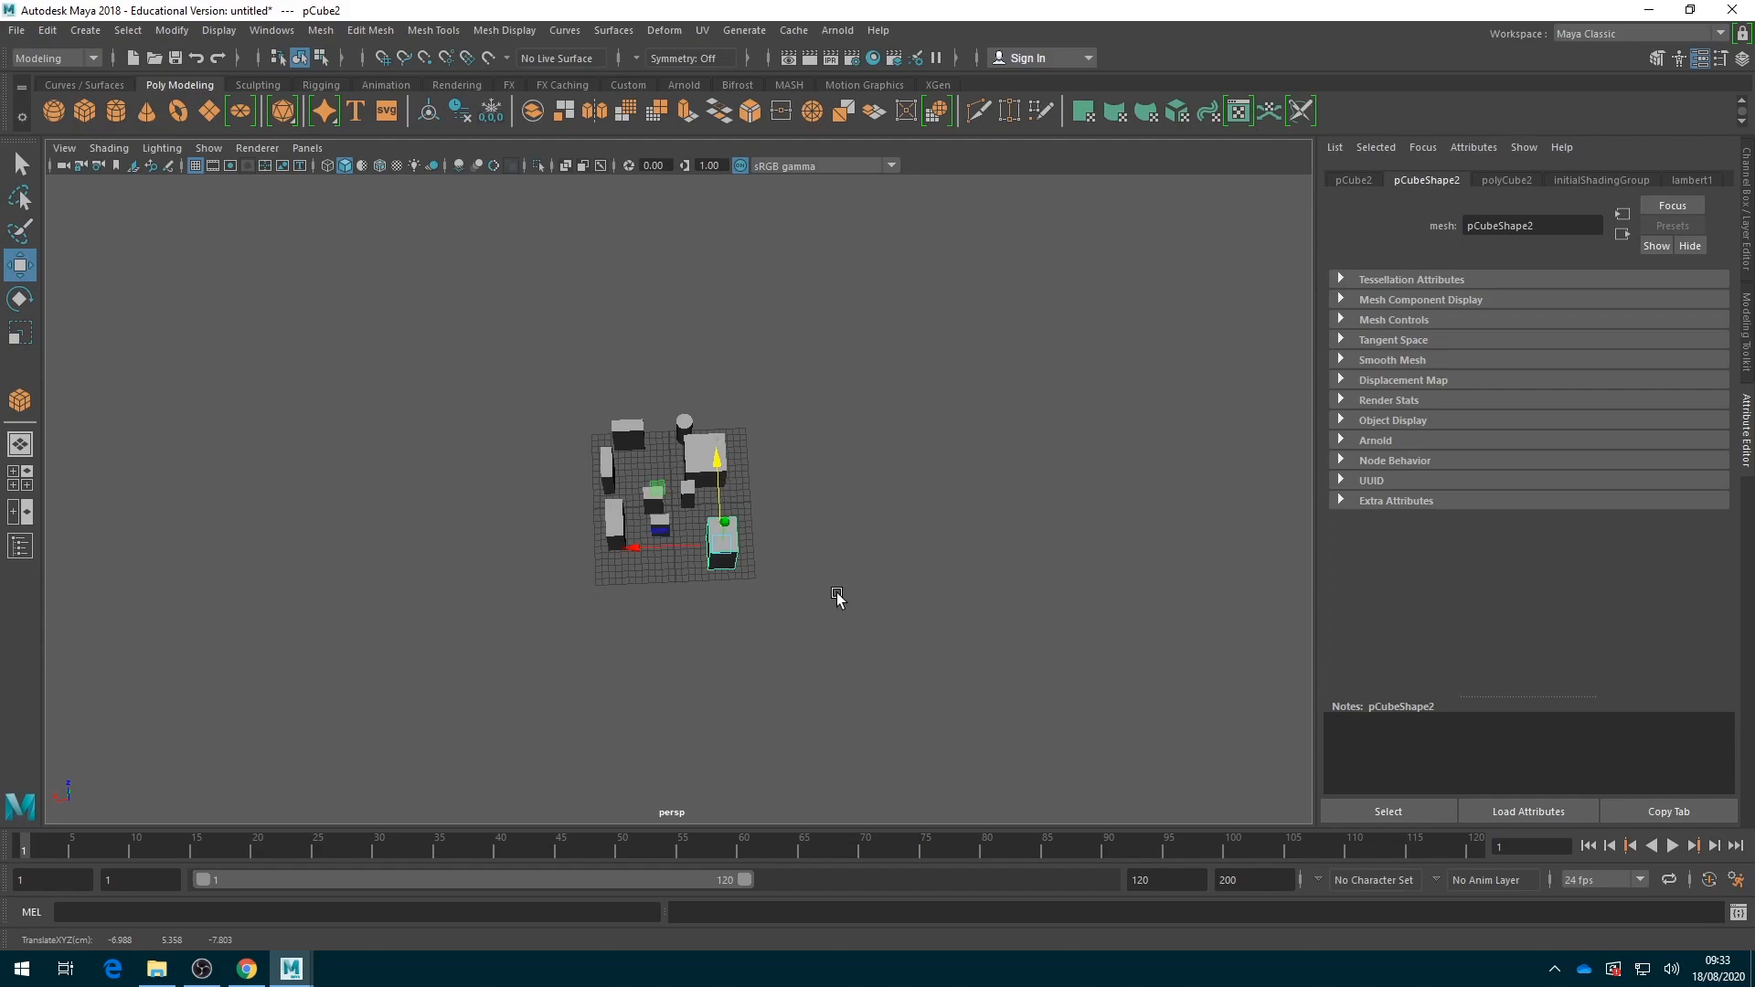
Examine the blocks from above and from the side by zooming in and out and orbiting the perspective view
scroll(836, 599, "up", 5)
scroll(837, 599, "up", 2)
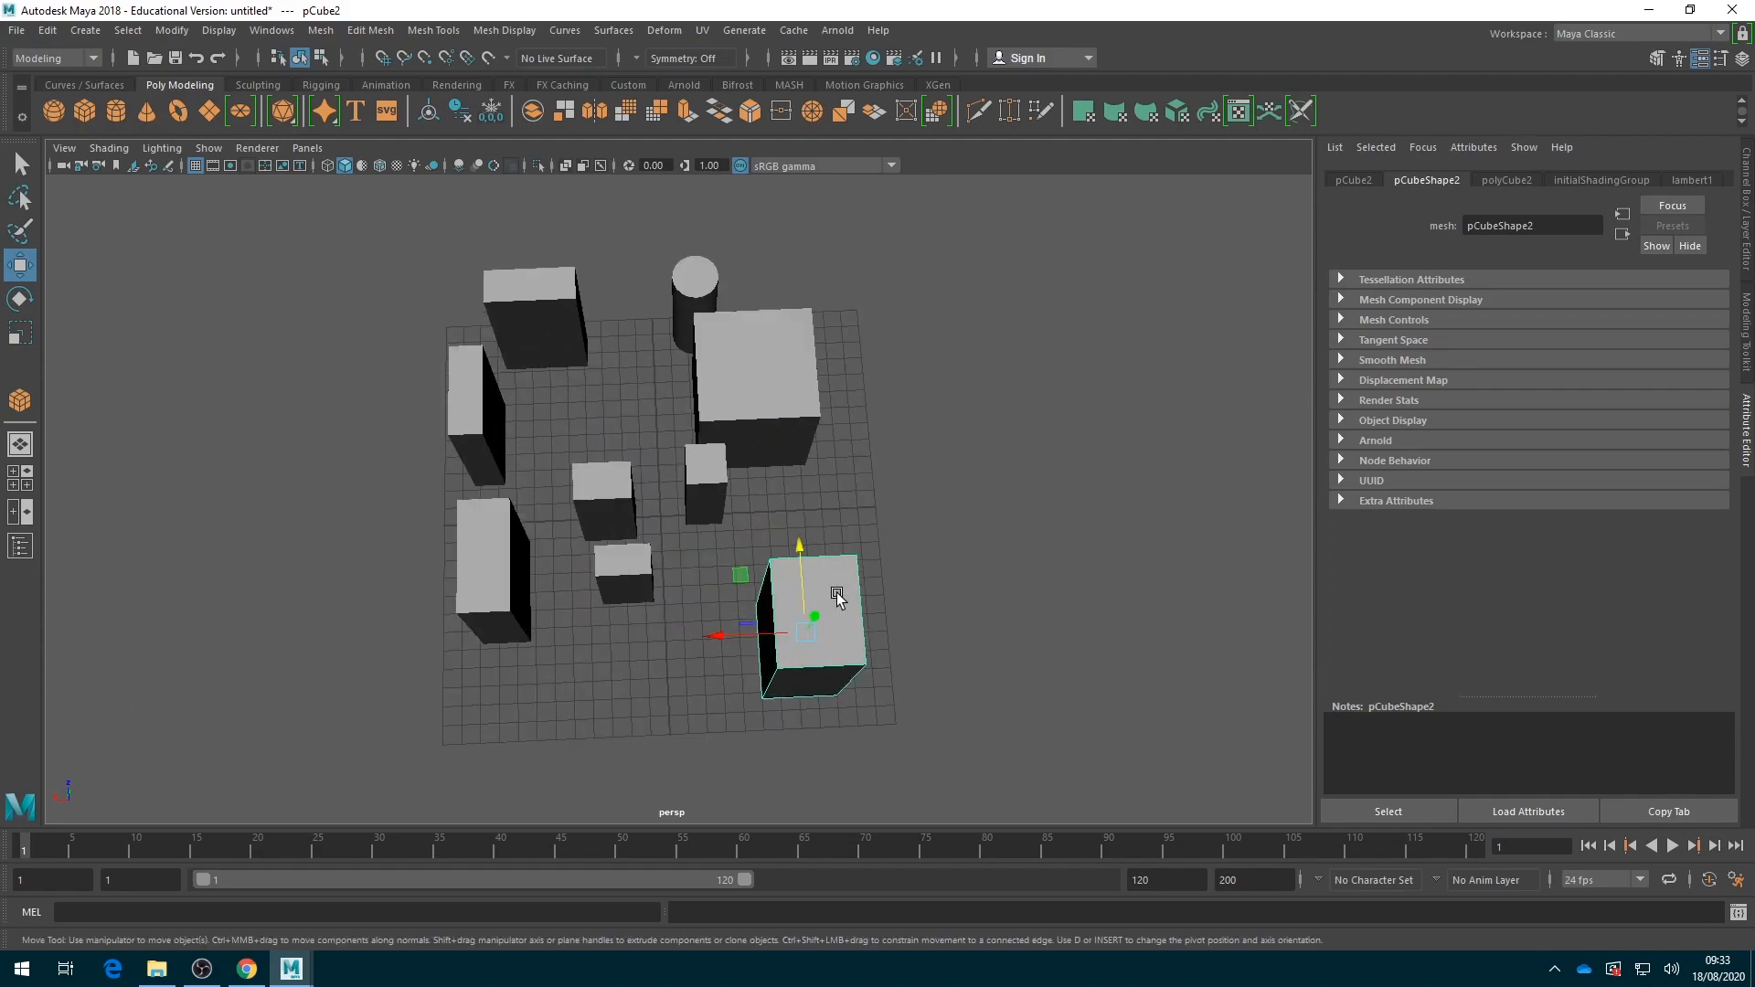
scroll(836, 599, "down", 2)
scroll(836, 599, "up", 1)
right_click_drag(837, 598, 763, 674, "alt")
scroll(763, 674, "up", 5)
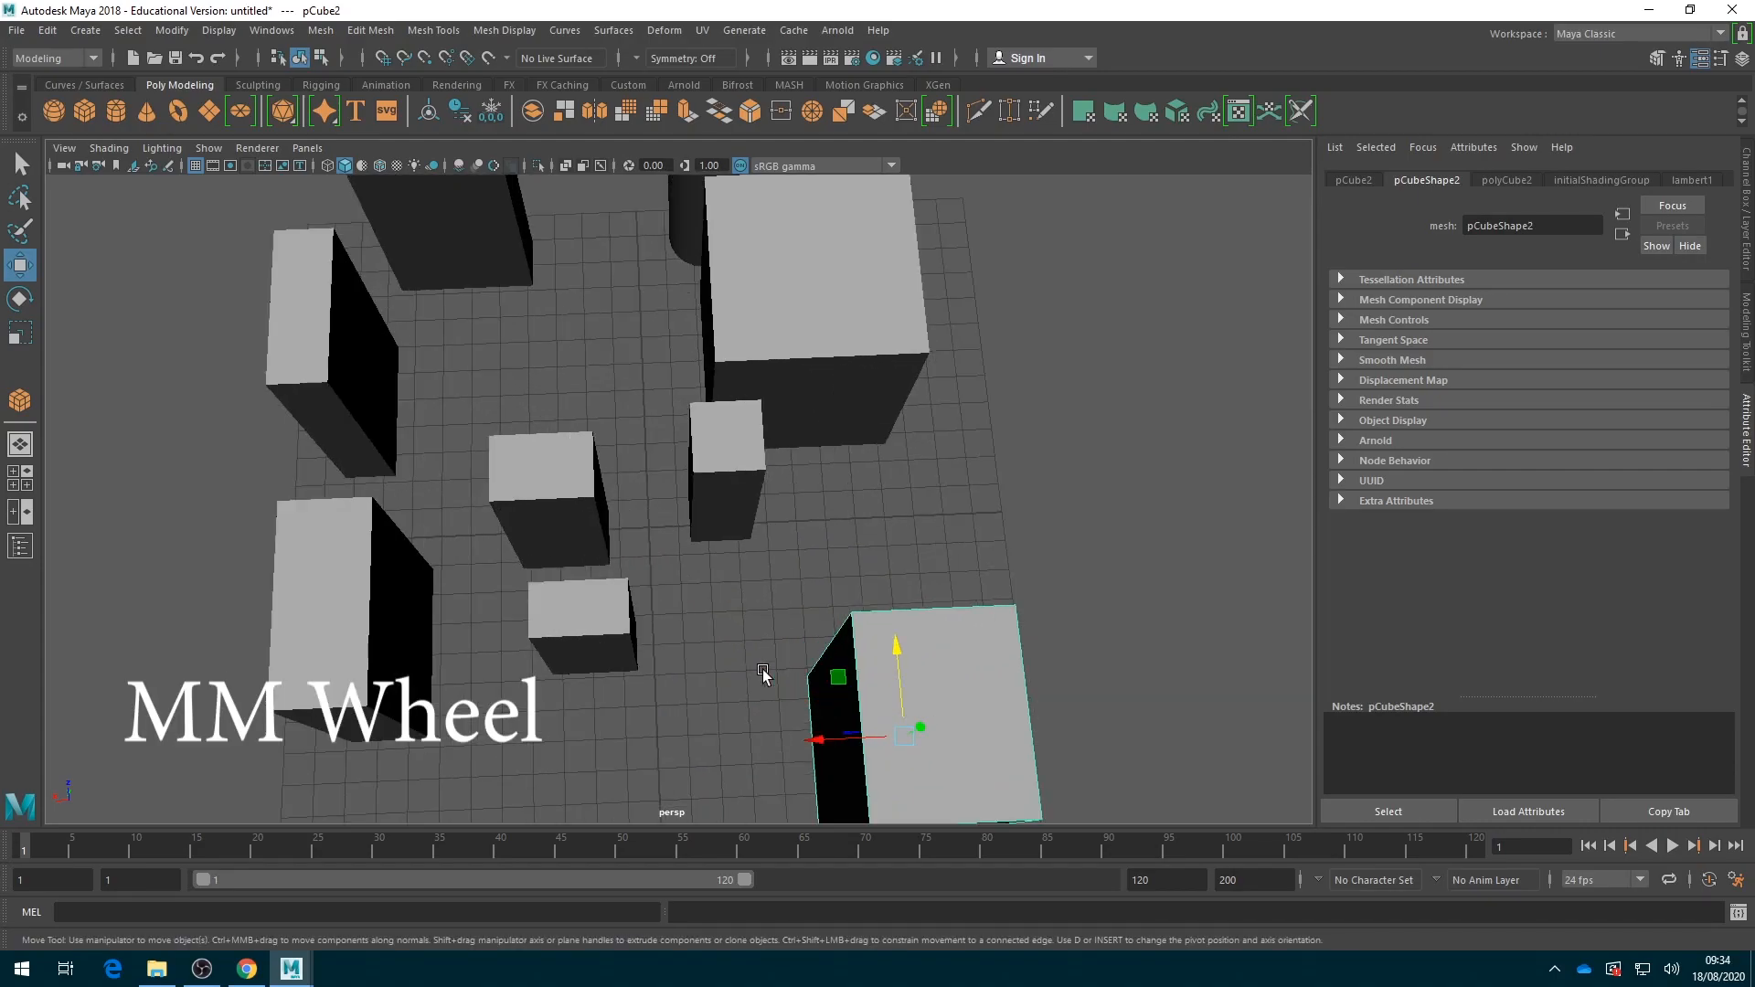
scroll(763, 674, "down", 3)
scroll(764, 674, "up", 1)
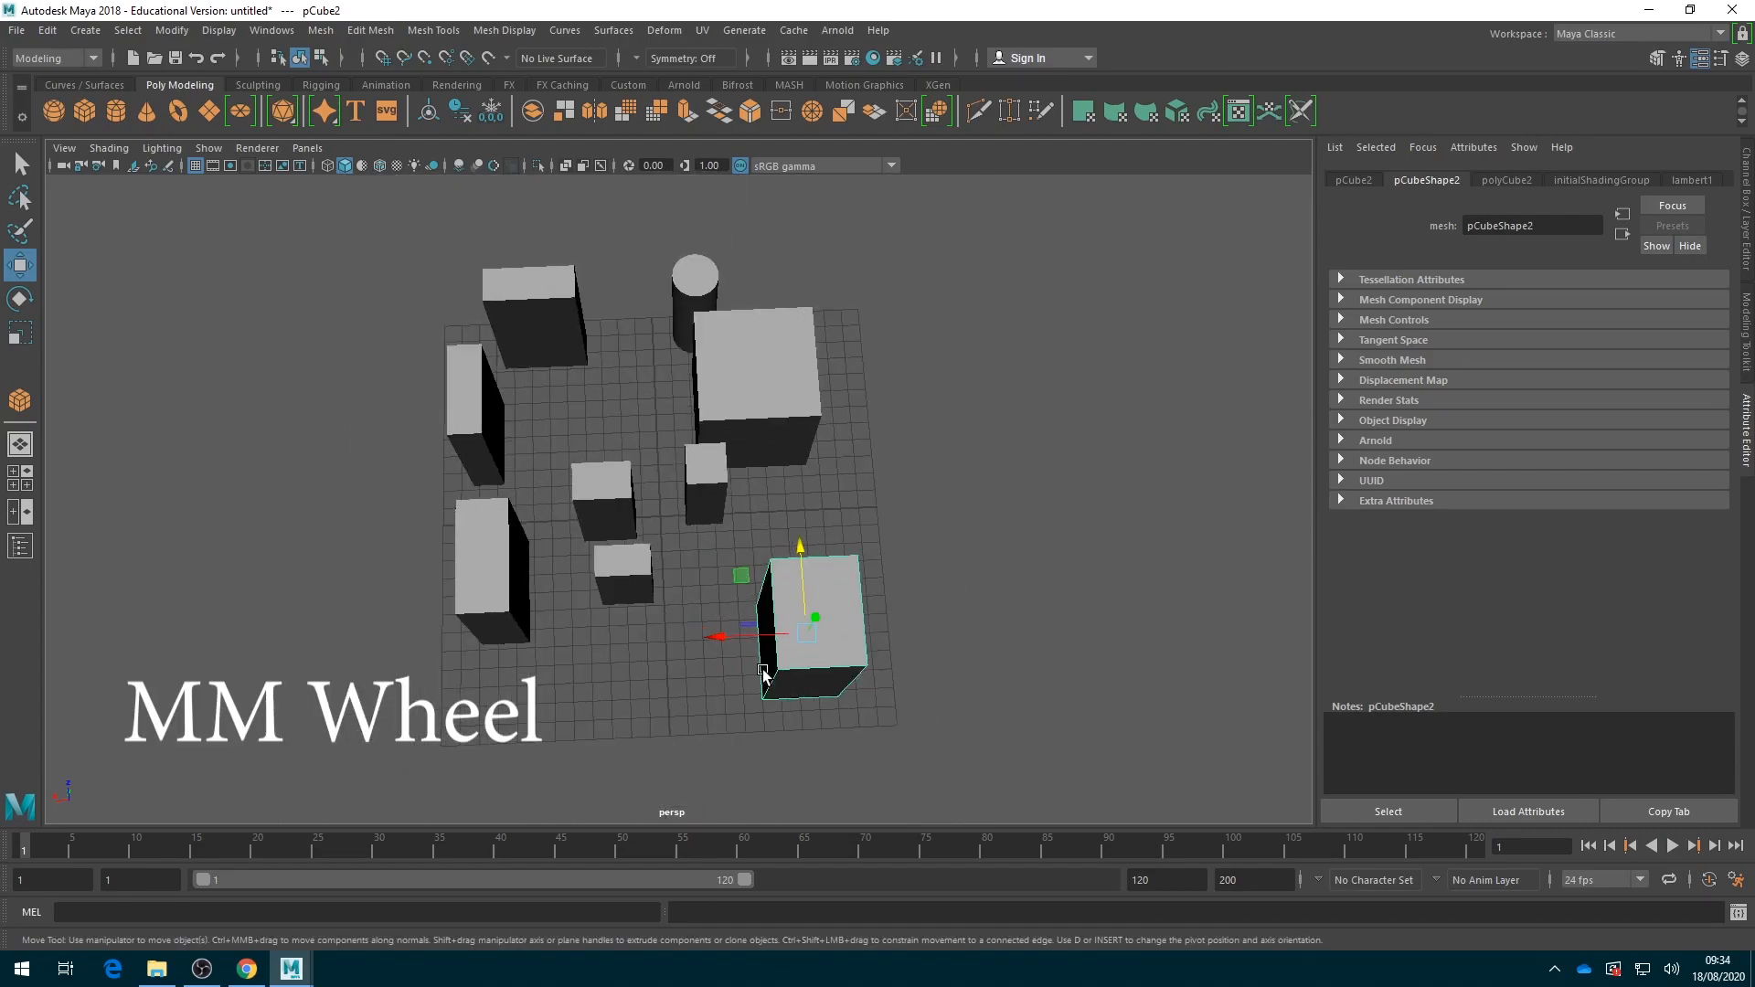
left_click_drag(874, 619, 682, 563, "alt")
scroll(786, 546, "down", 10)
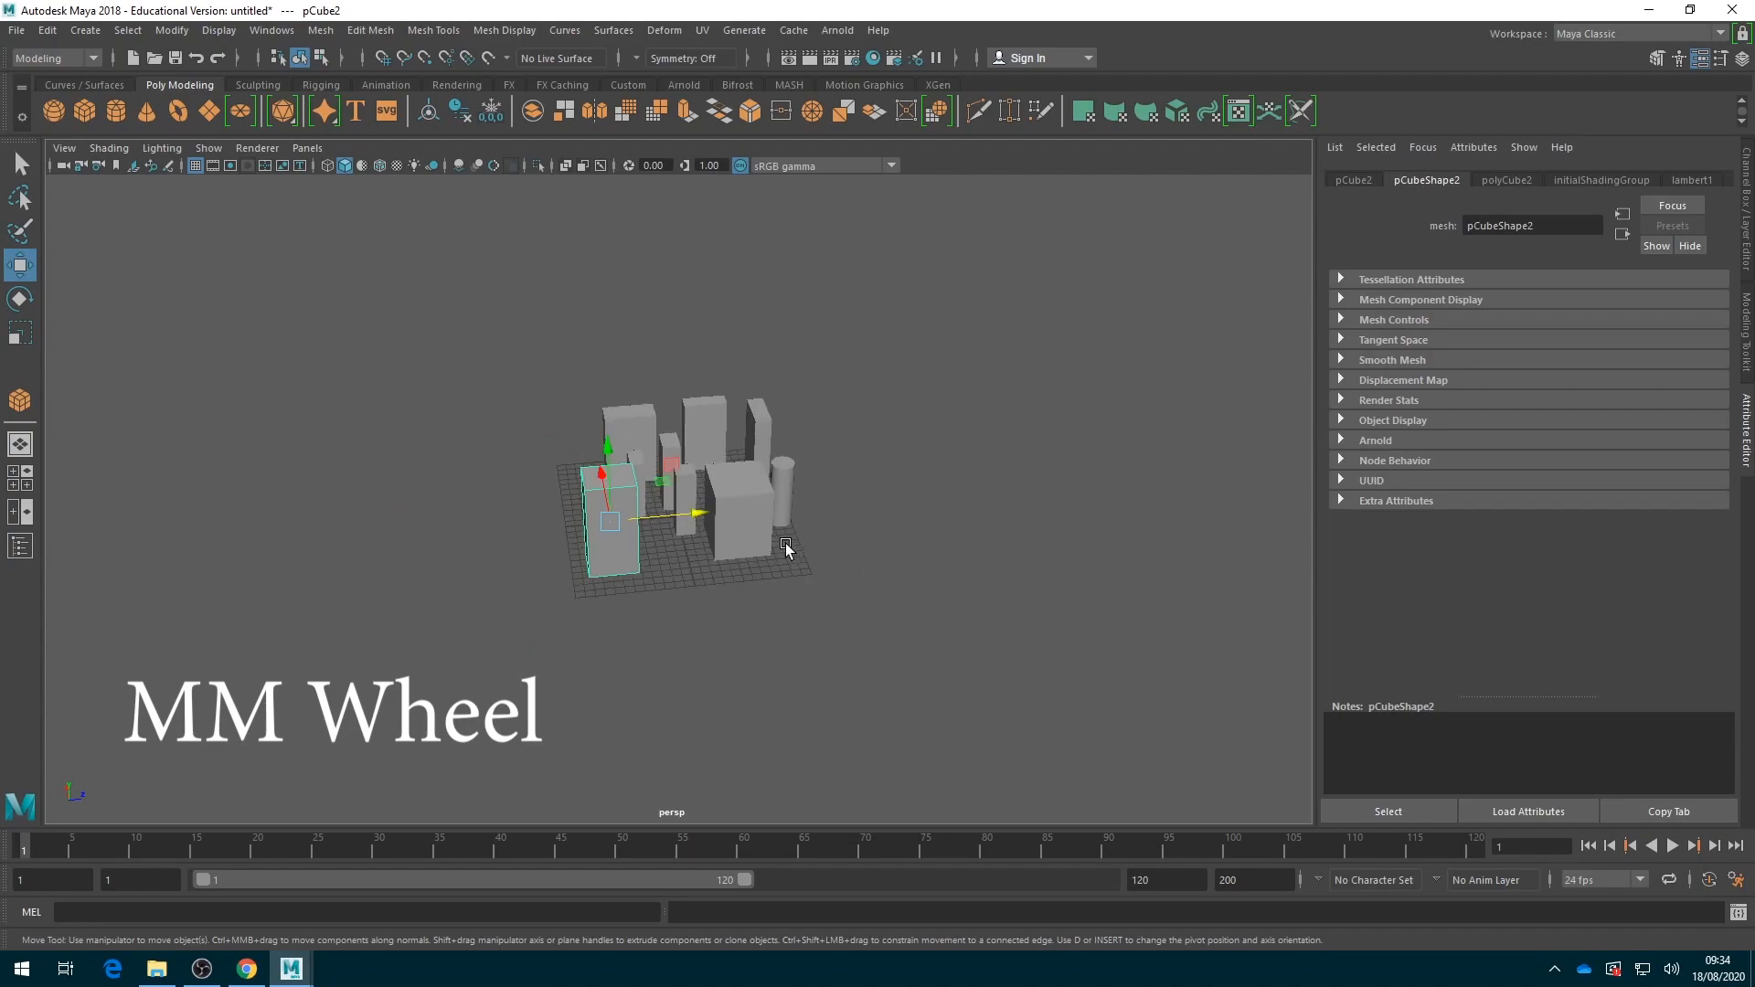
scroll(786, 546, "down", 5)
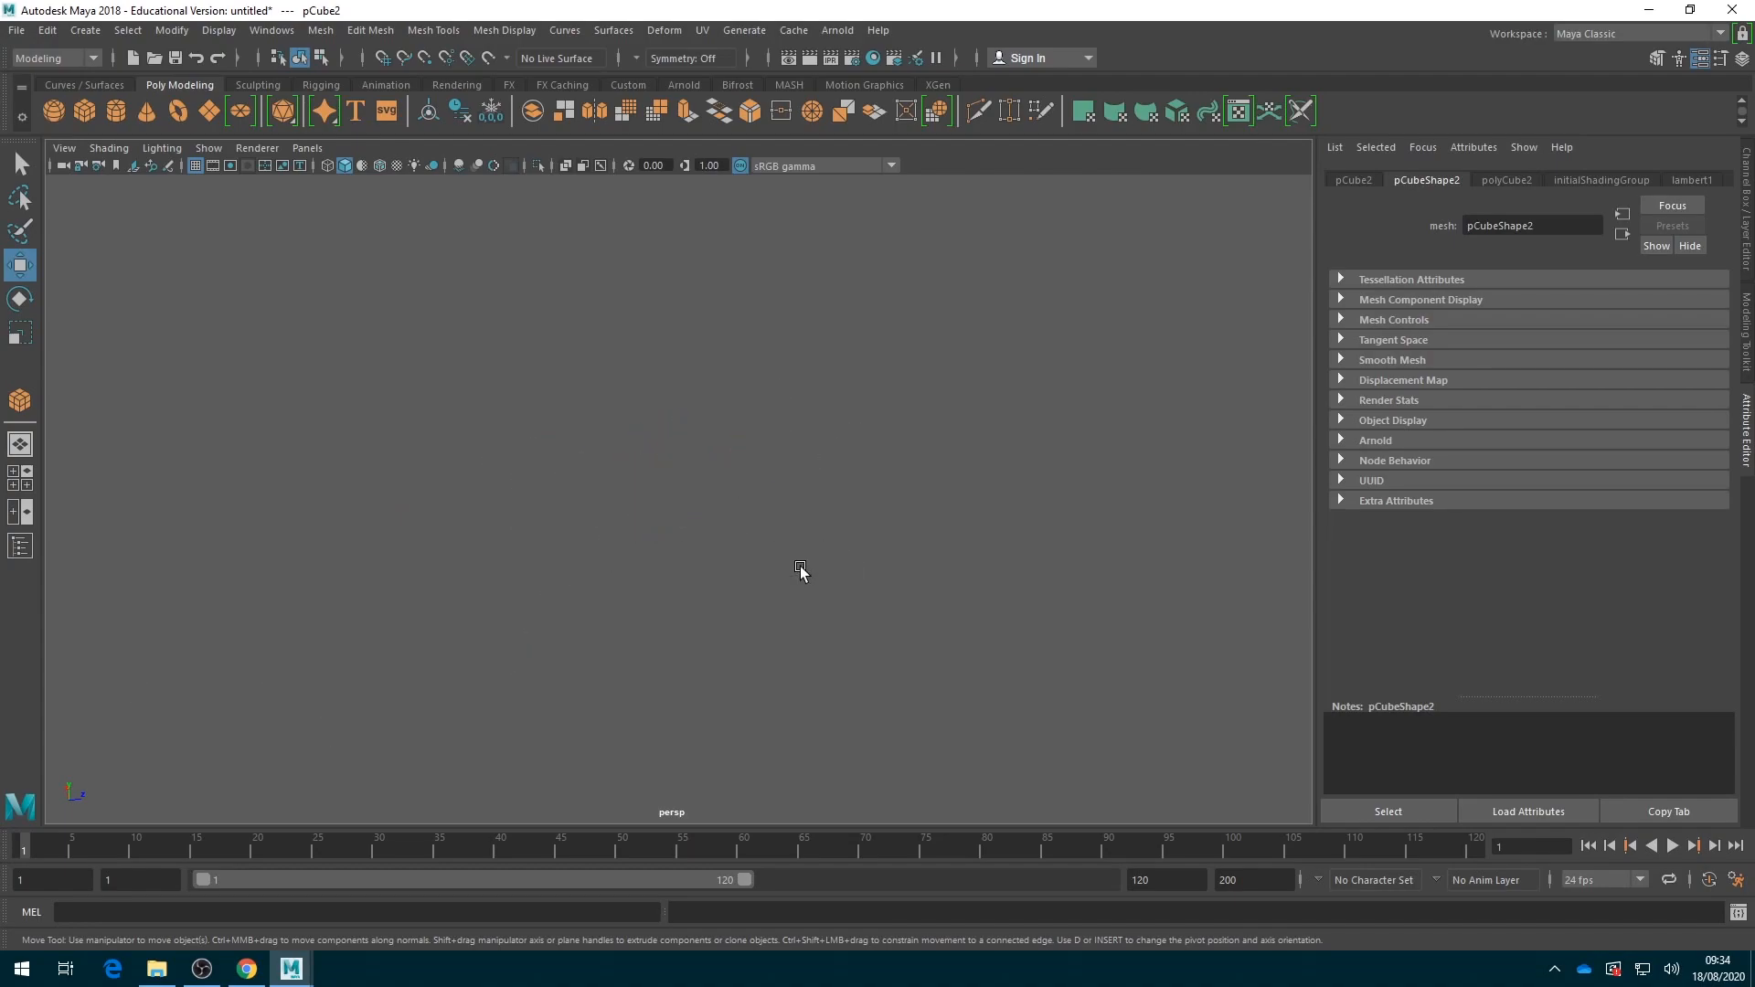
Reset the perspective camera to the default view
left_click(66, 149)
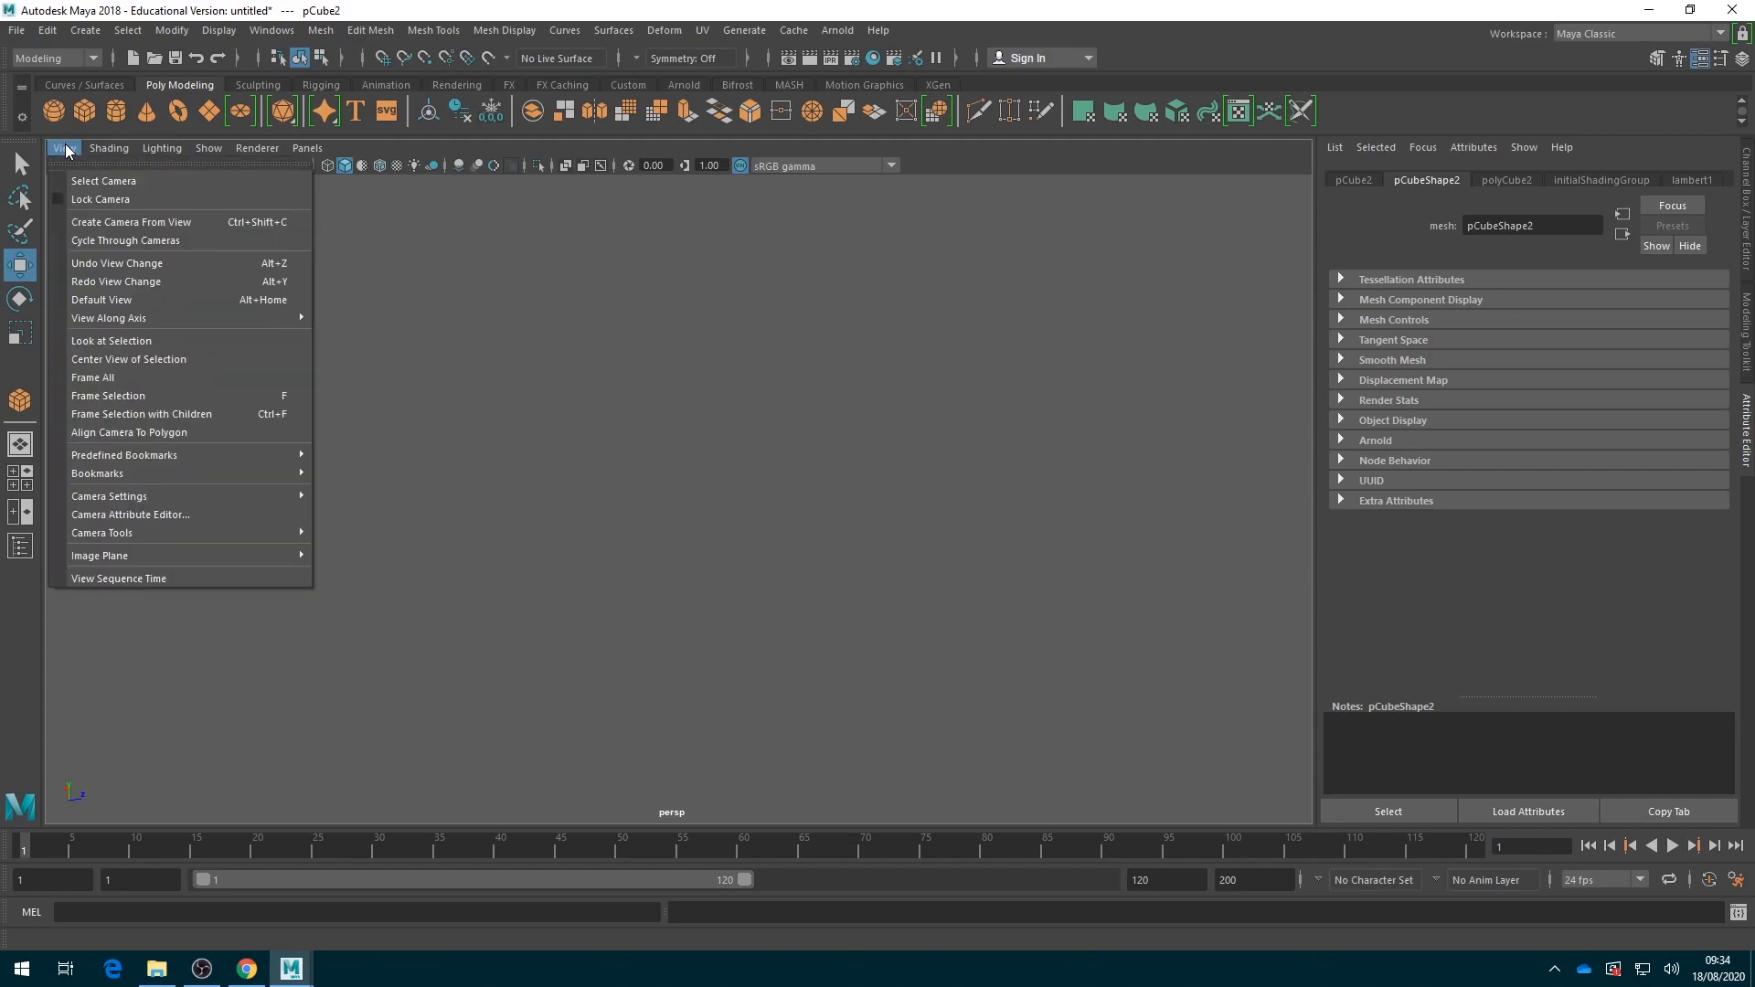
left_click(119, 299)
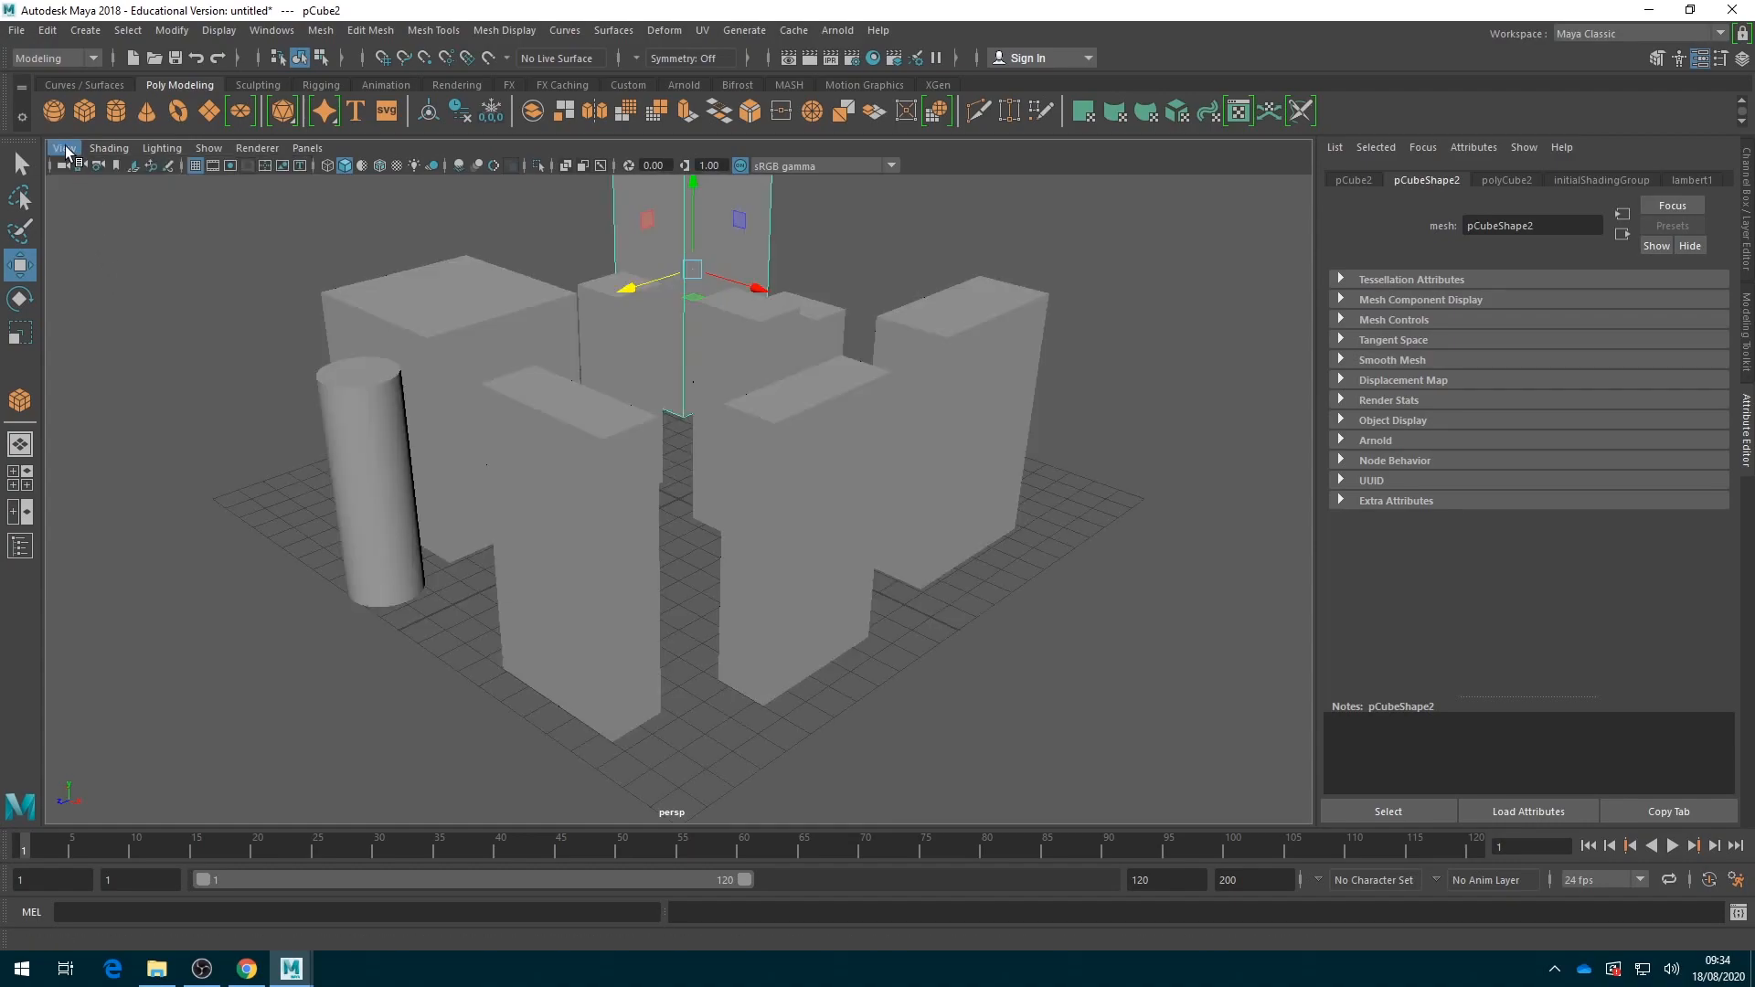
left_click(66, 151)
left_click(112, 299)
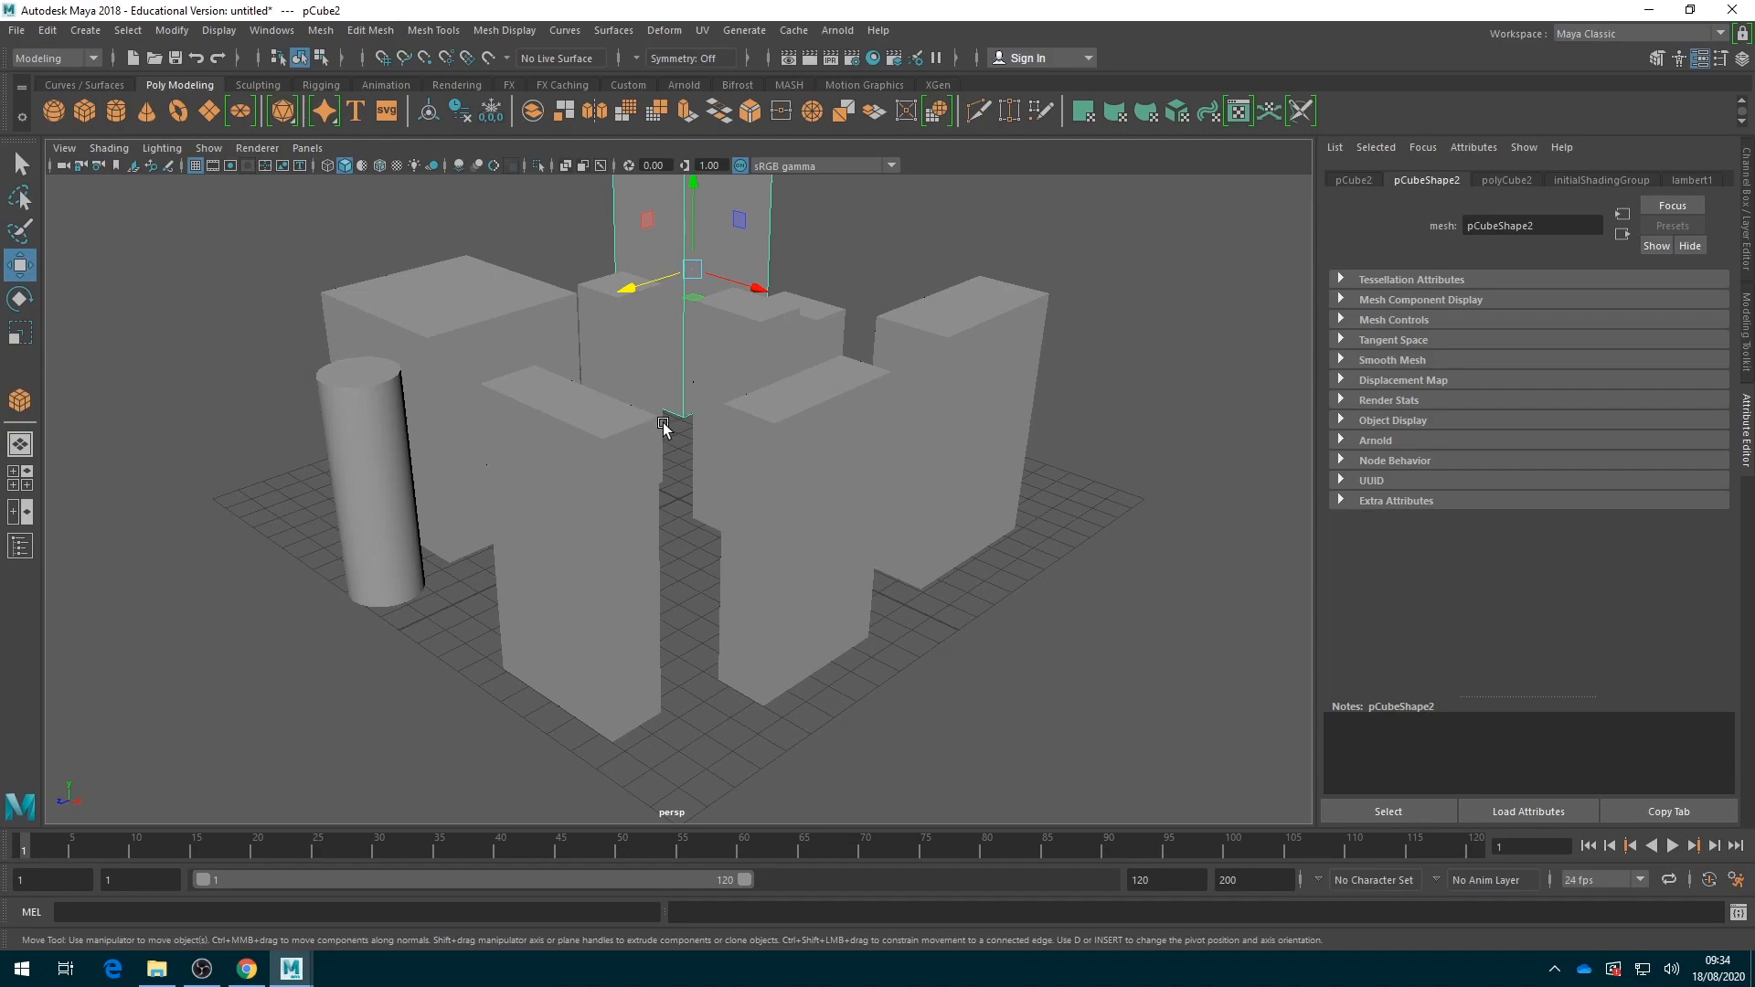
Zoom, orbit and pan the camera away from the blocks, and bring back the default view
scroll(664, 427, "down", 5)
scroll(662, 427, "up", 4)
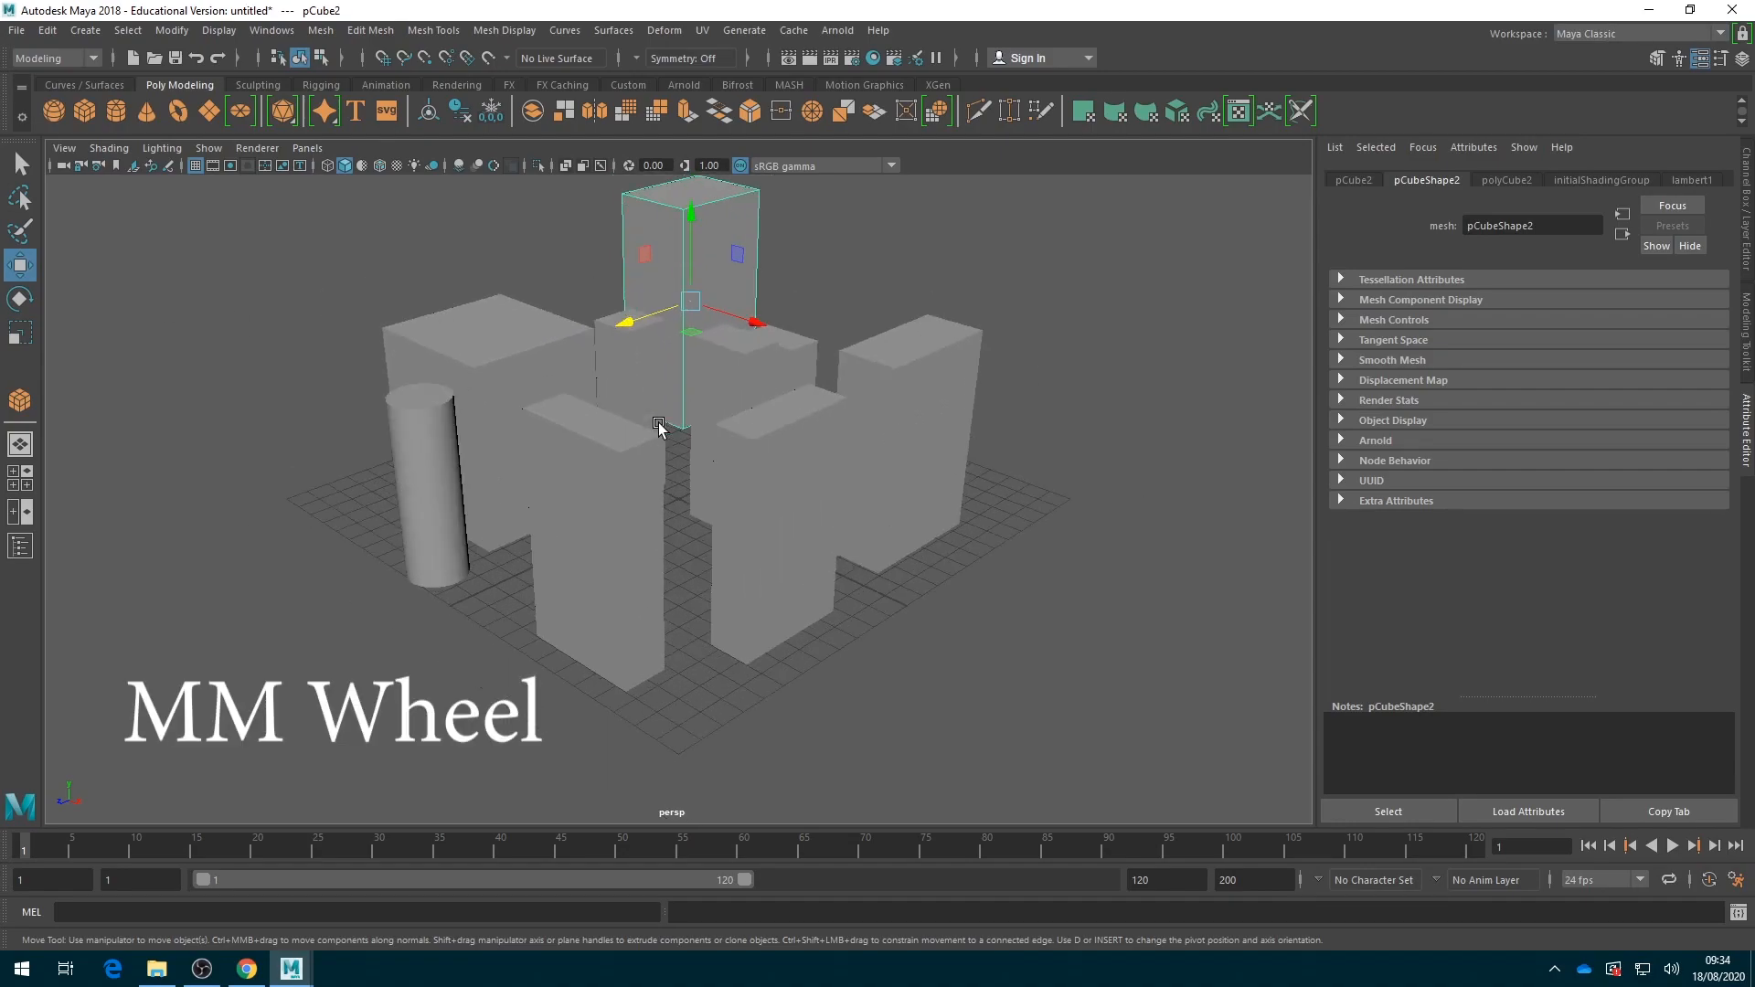
left_click_drag(723, 519, 776, 485, "alt")
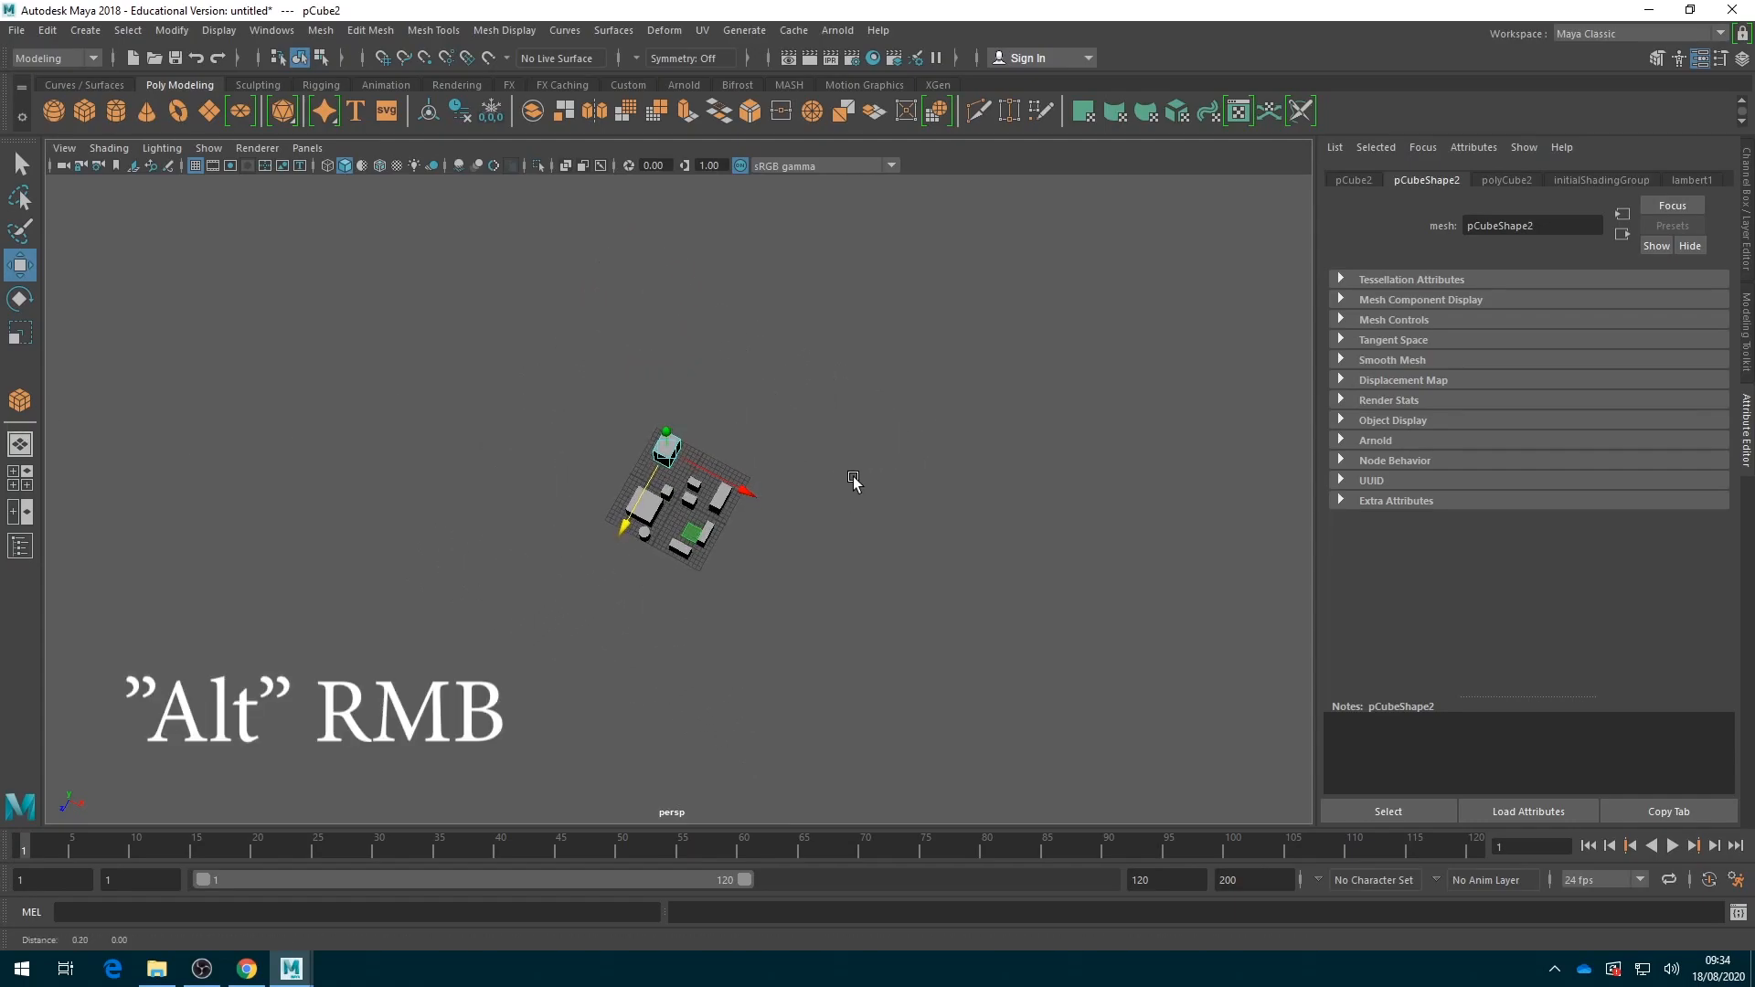
middle_click_drag(854, 482, 341, 481, "alt")
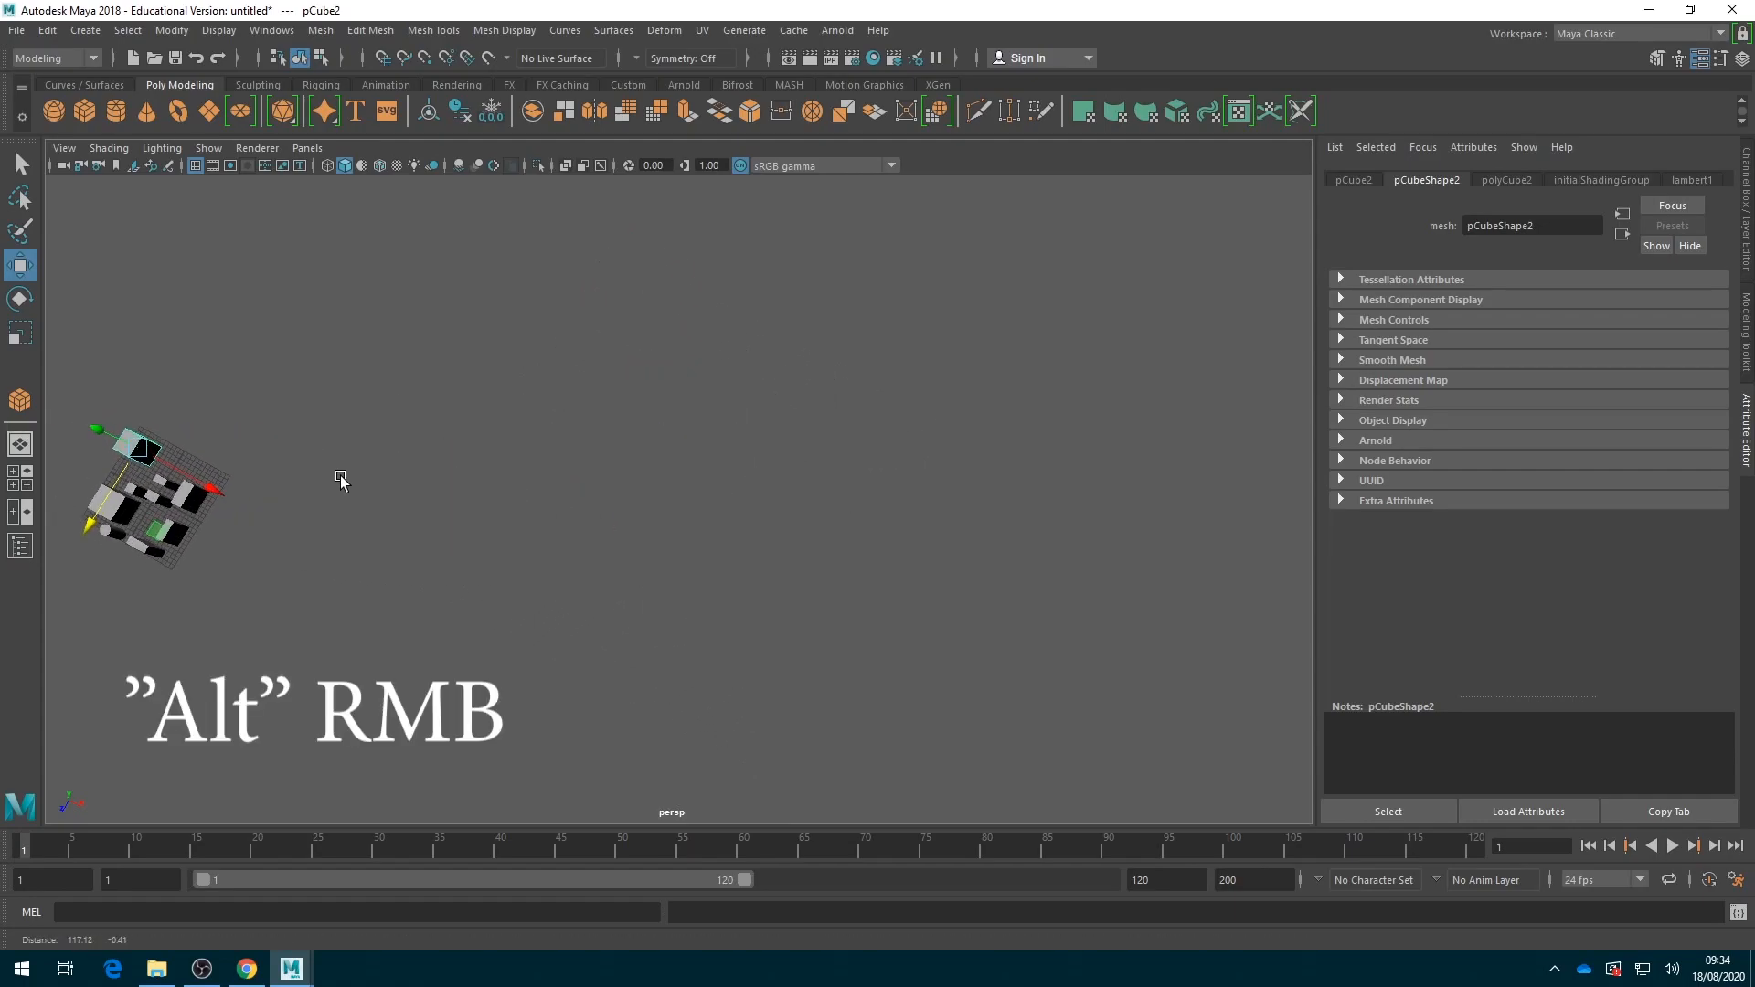
left_click(64, 148)
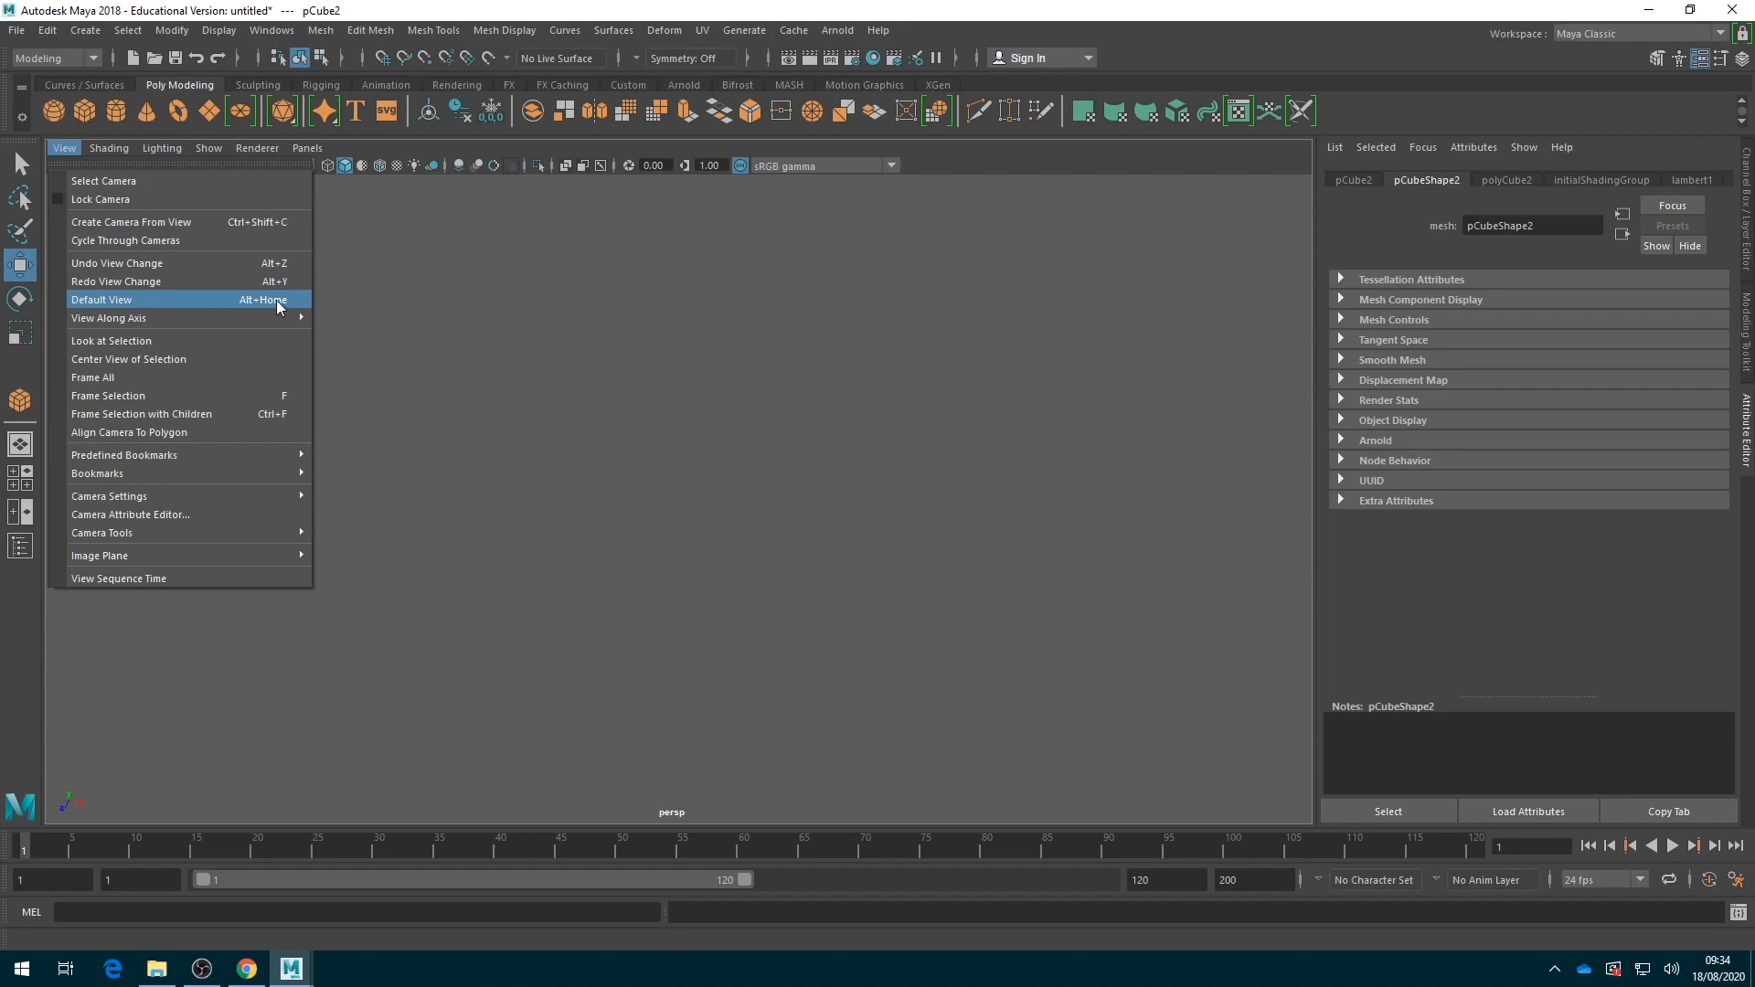
left_click(156, 307)
Inspect the block layout from low and high angles by zooming, orbiting and panning the perspective view
scroll(794, 428, "up", 5)
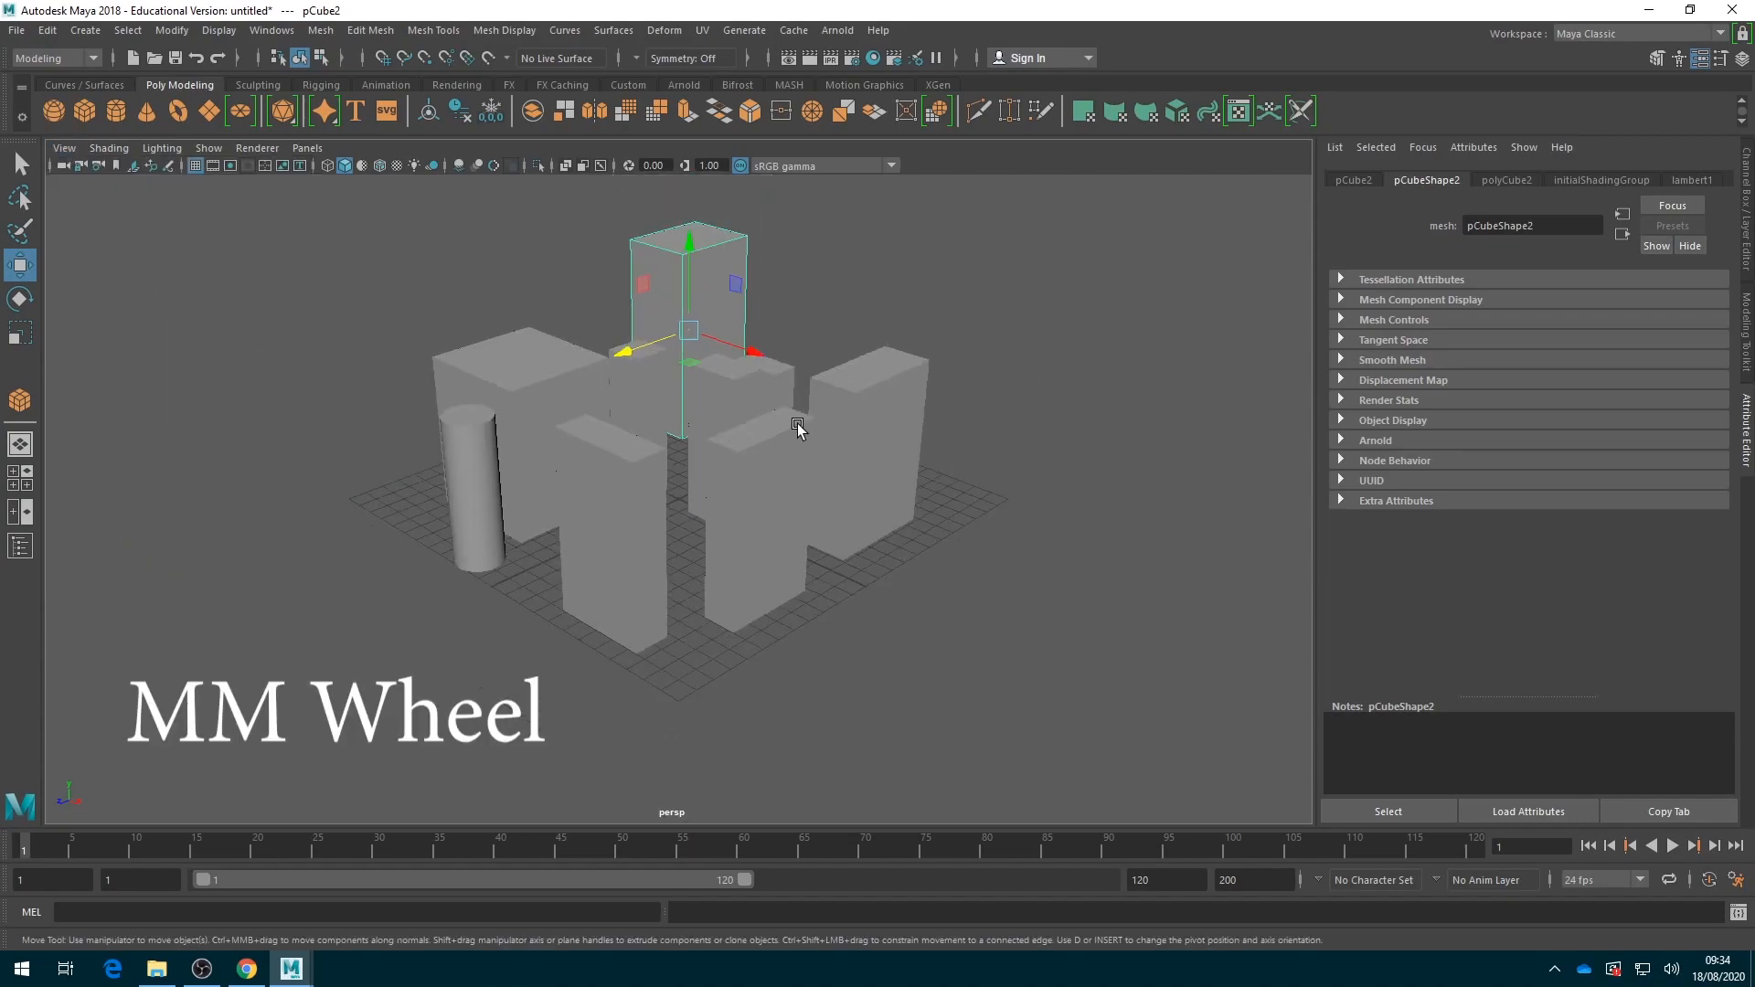
scroll(791, 428, "up", 3)
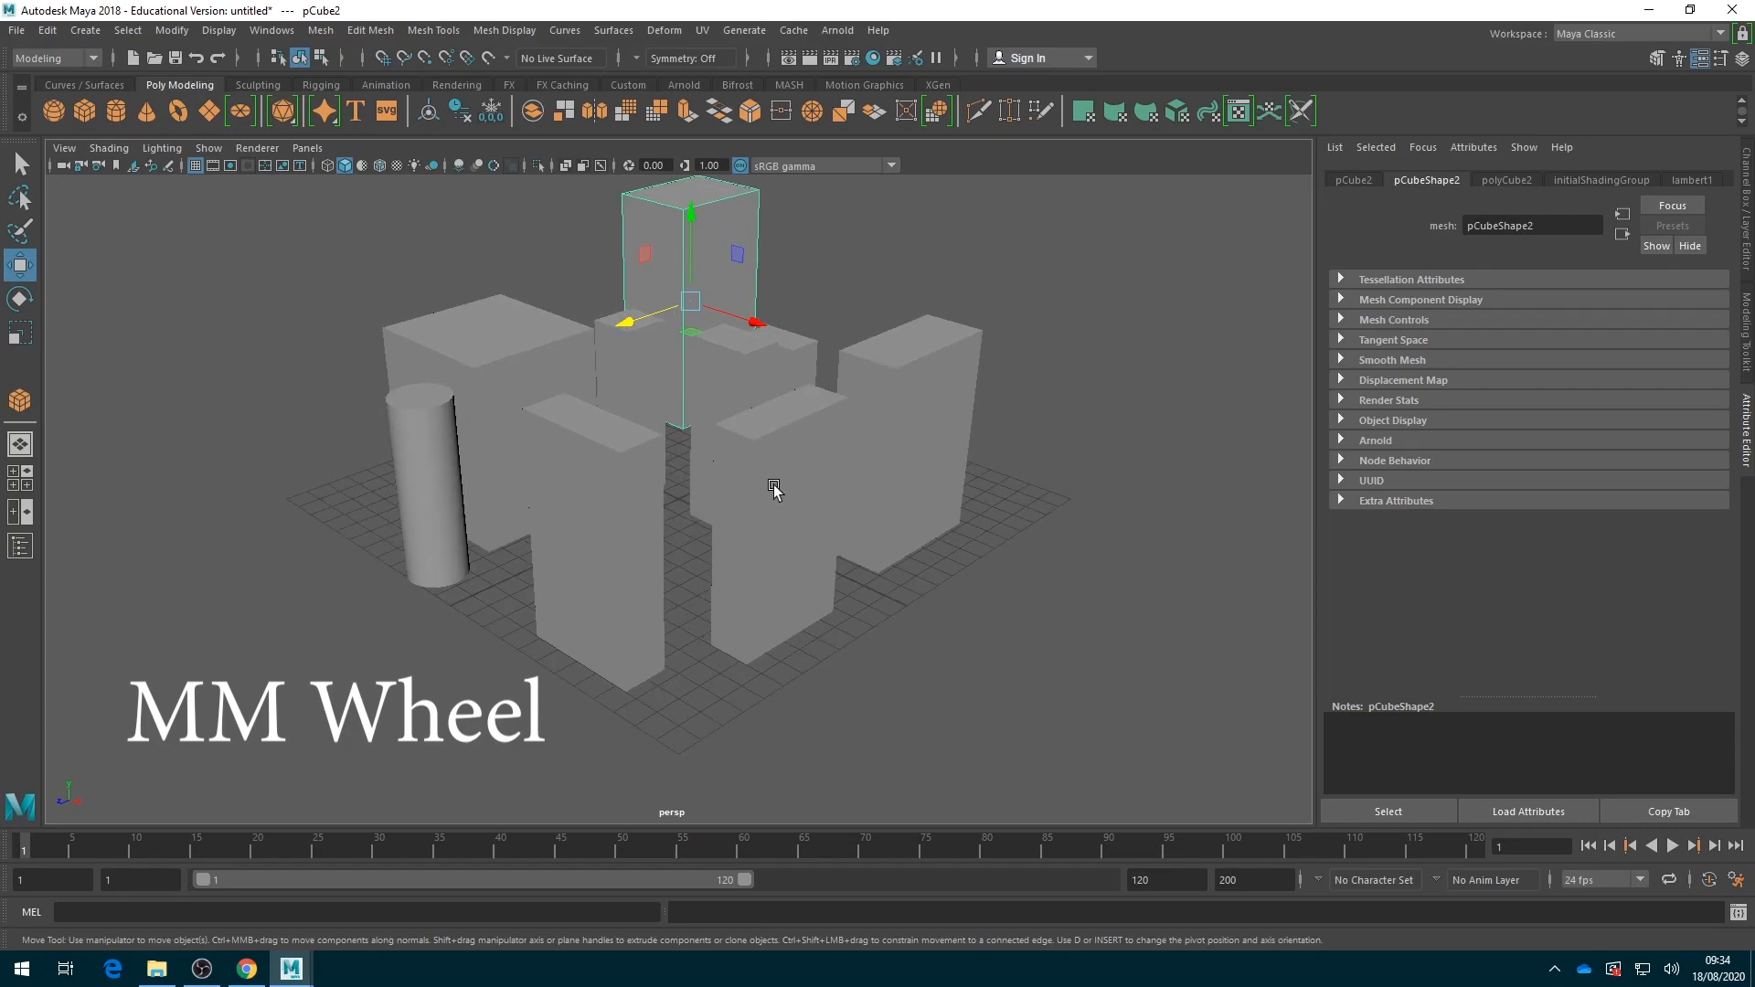
scroll(712, 499, "up", 3)
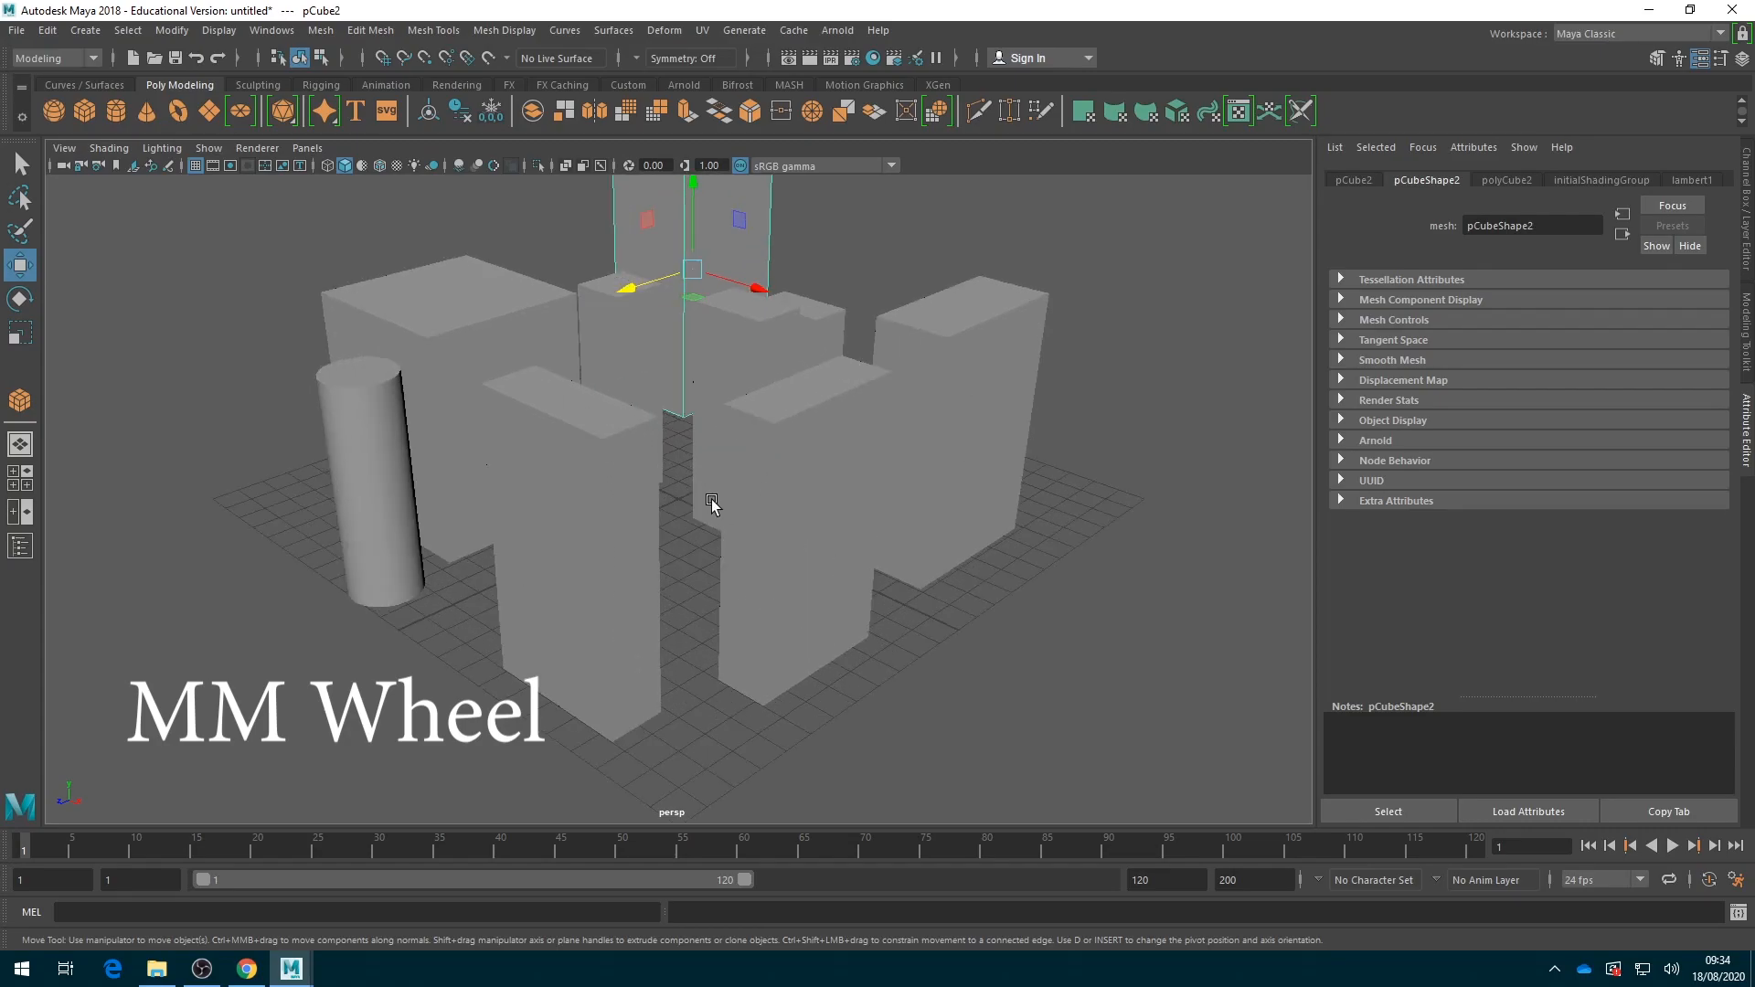
scroll(711, 499, "down", 5)
mouse_move(663, 430)
right_mouse_down("alt")
mouse_move(674, 498)
mouse_move(678, 431)
right_mouse_up("alt")
left_click_drag(677, 430, 693, 476, "alt")
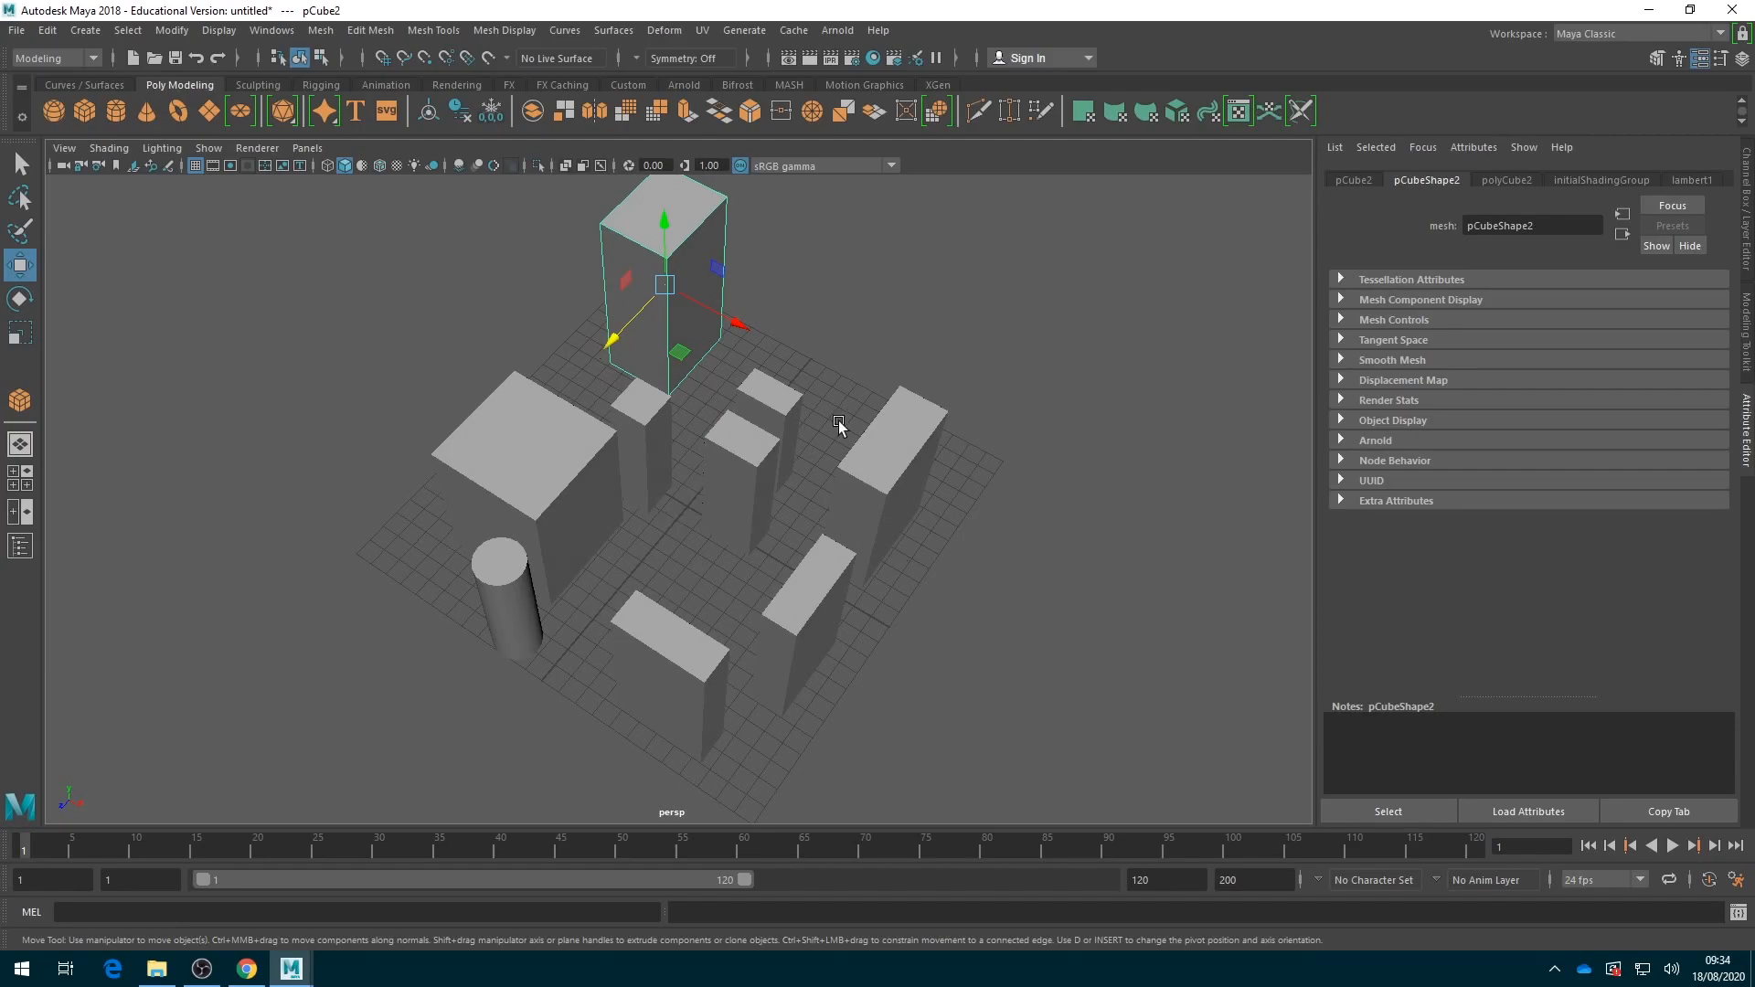
right_click_drag(777, 475, 784, 494, "alt")
left_click_drag(757, 543, 729, 484, "alt")
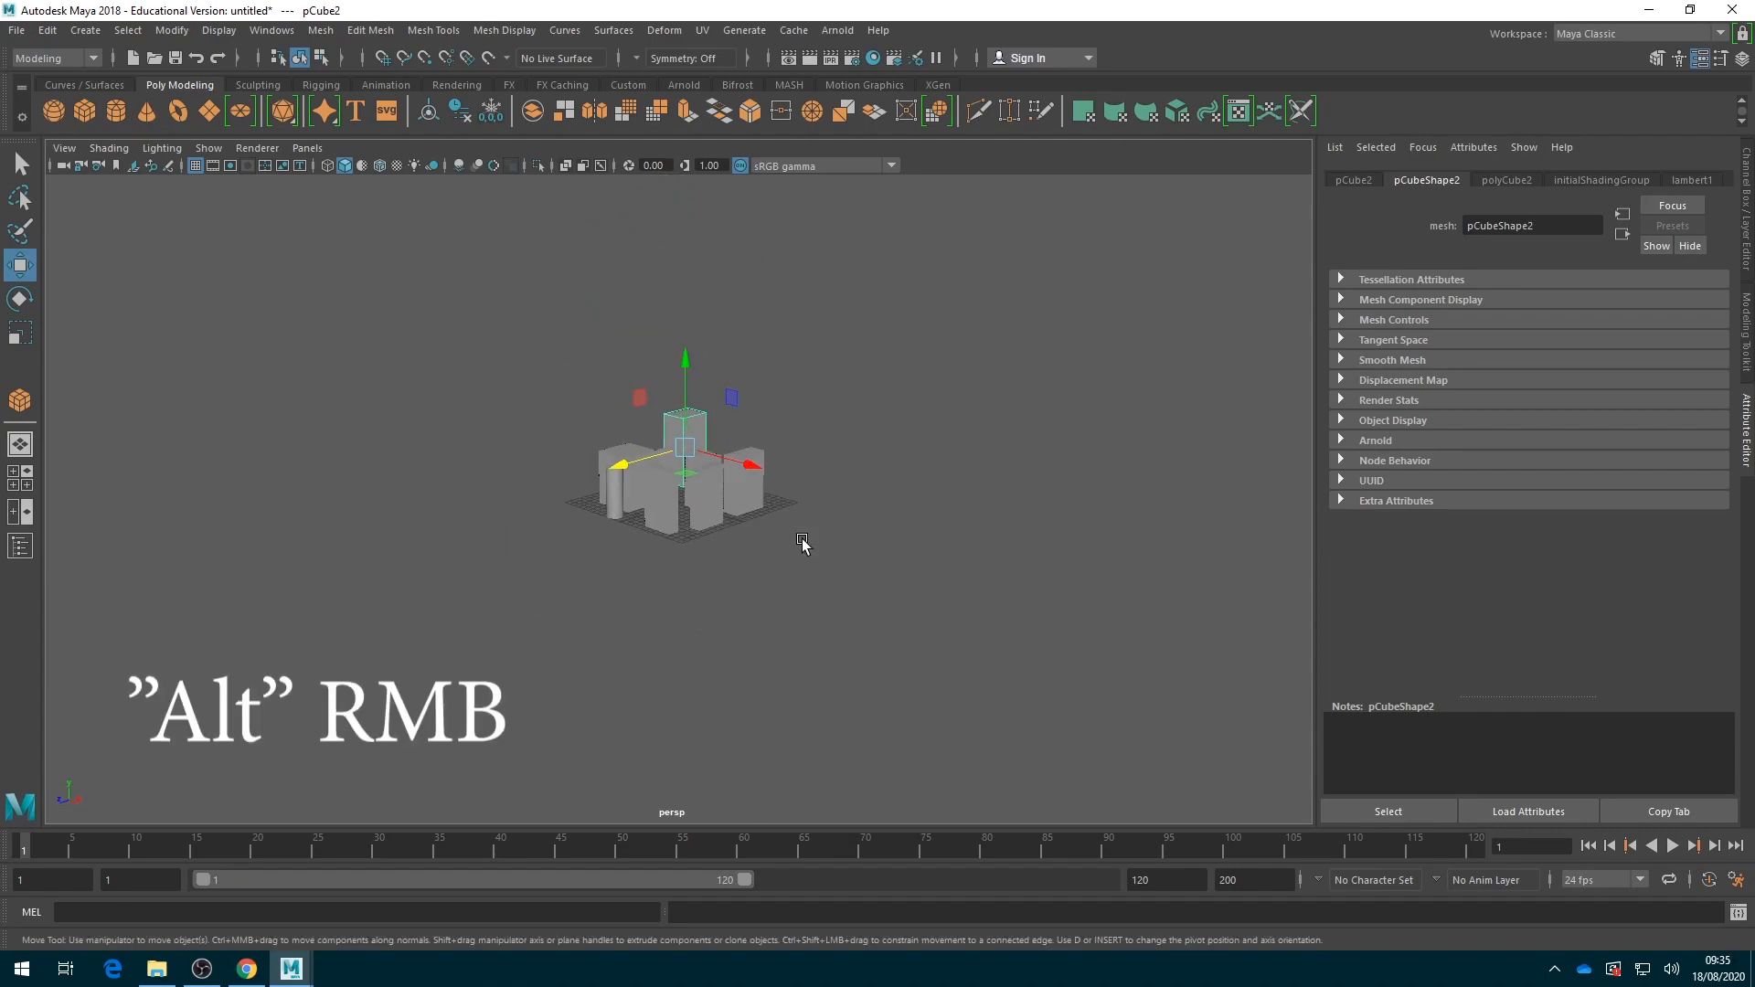
right_click_drag(803, 541, 789, 498, "alt")
left_click_drag(783, 474, 784, 501, "alt")
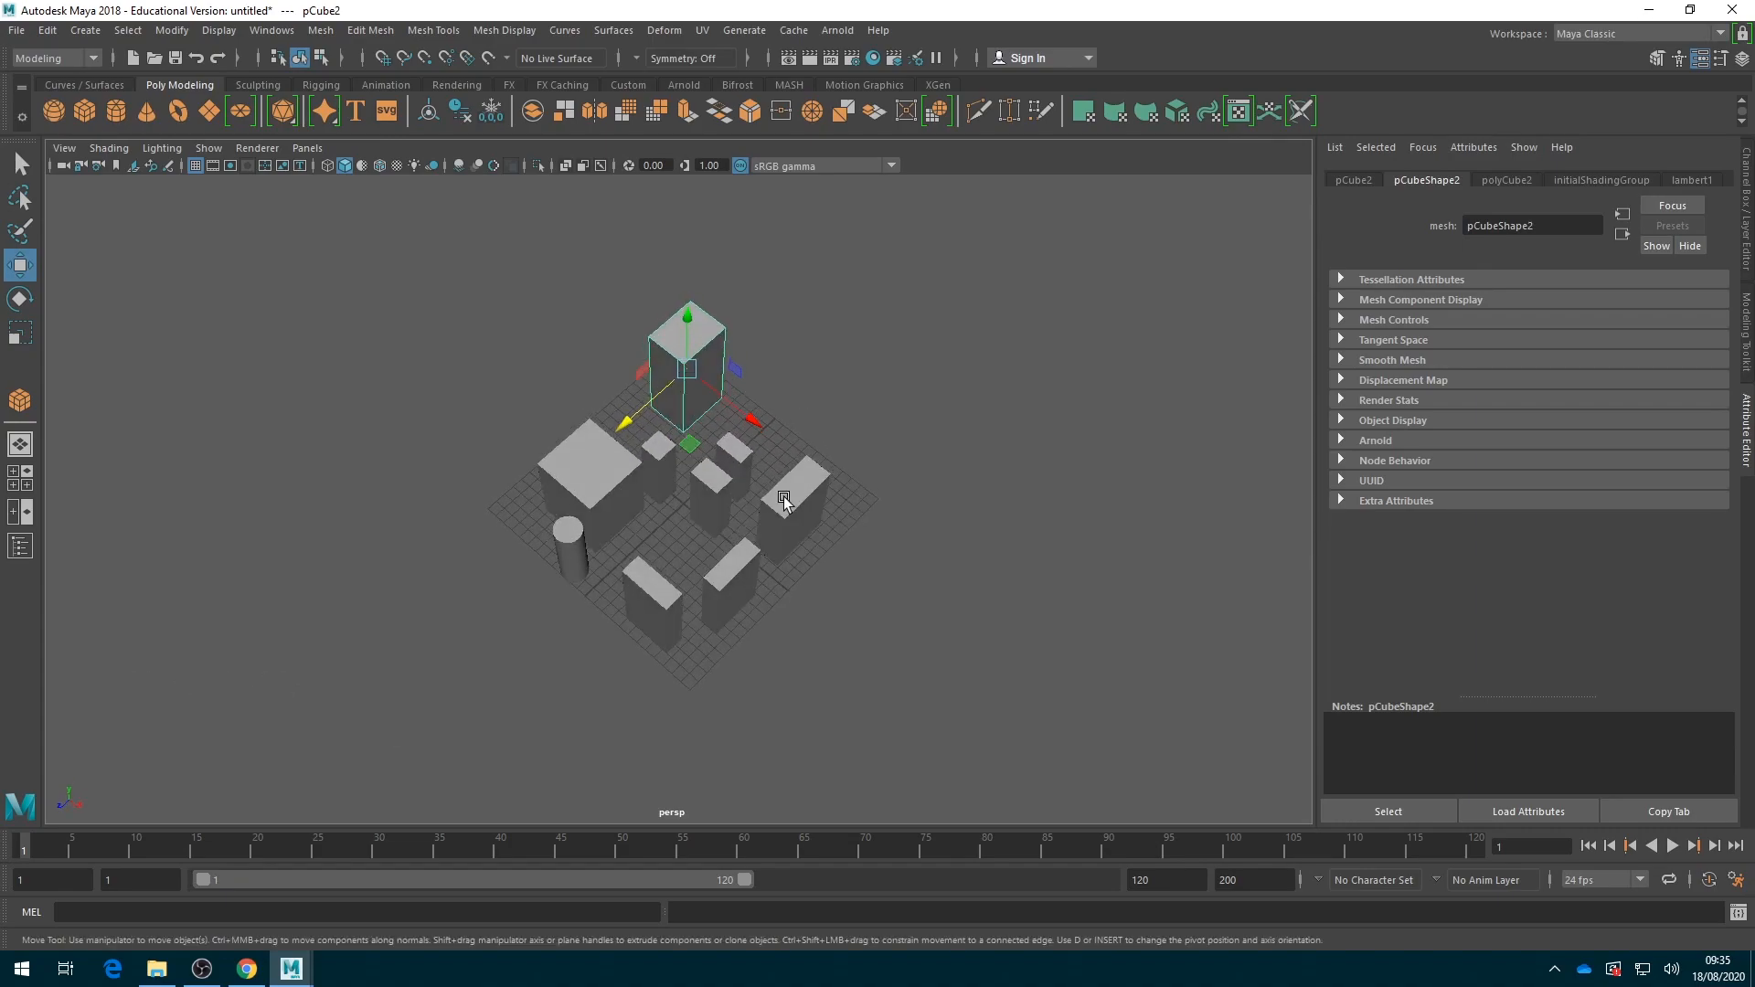
scroll(689, 504, "up", 4)
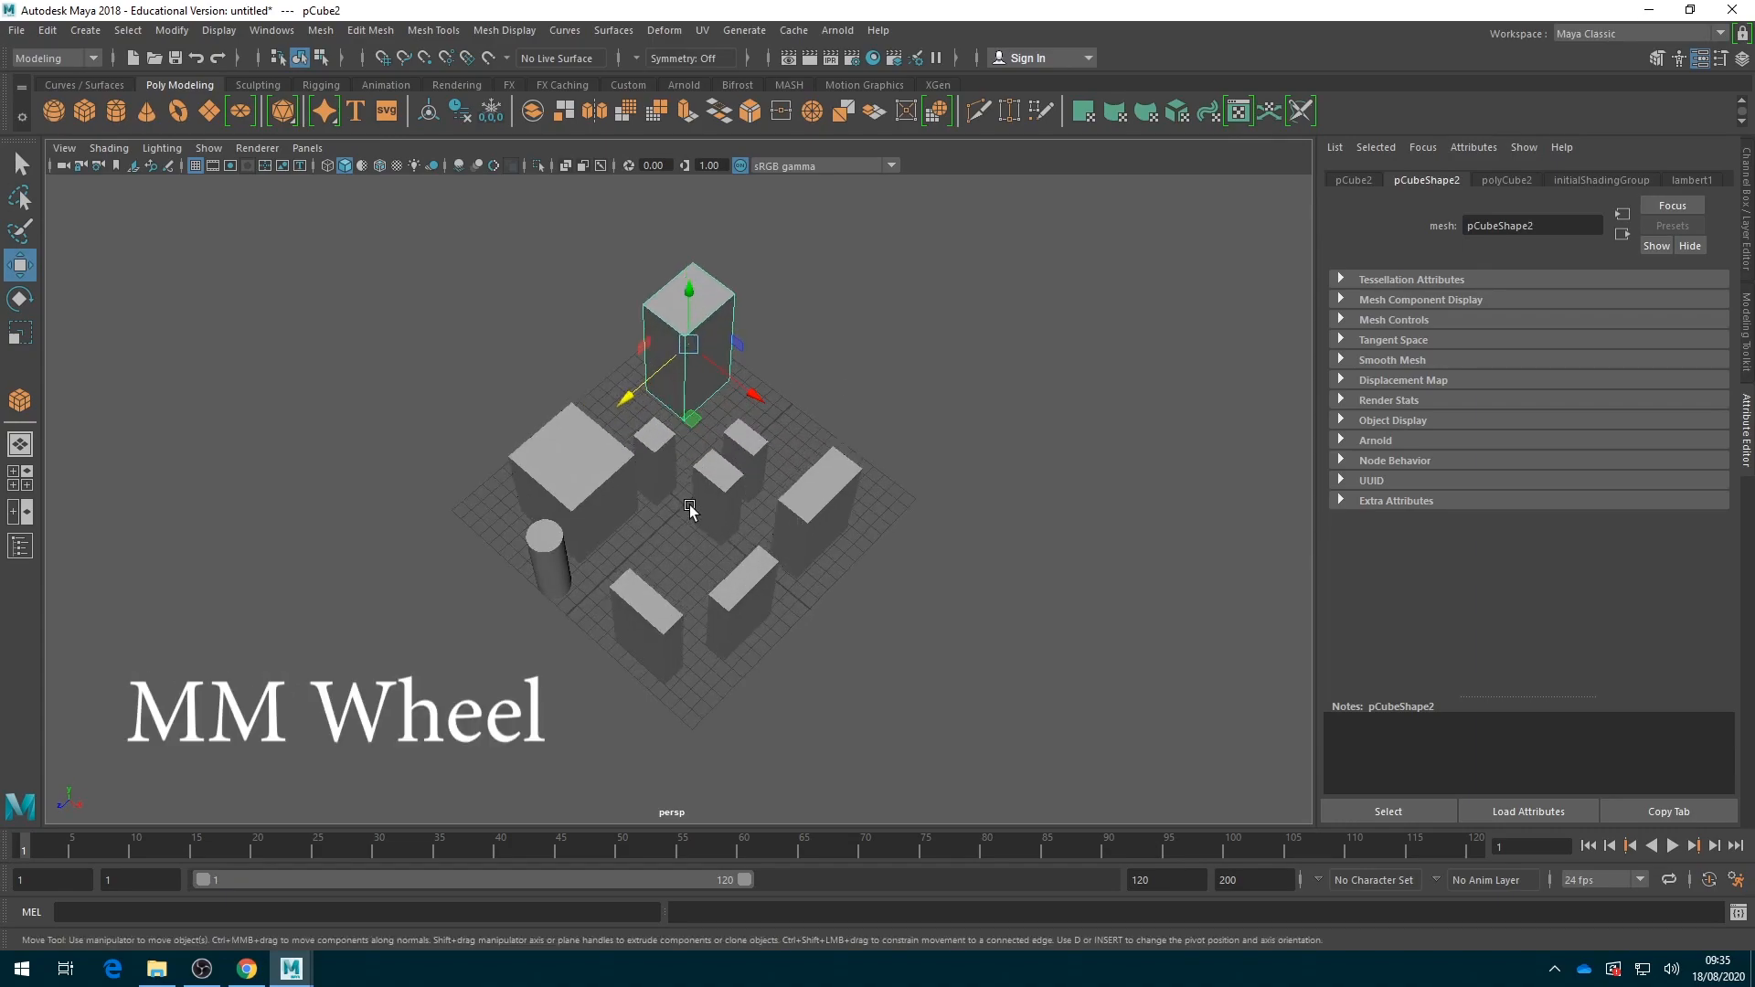
middle_click_drag(674, 540, 699, 537, "alt")
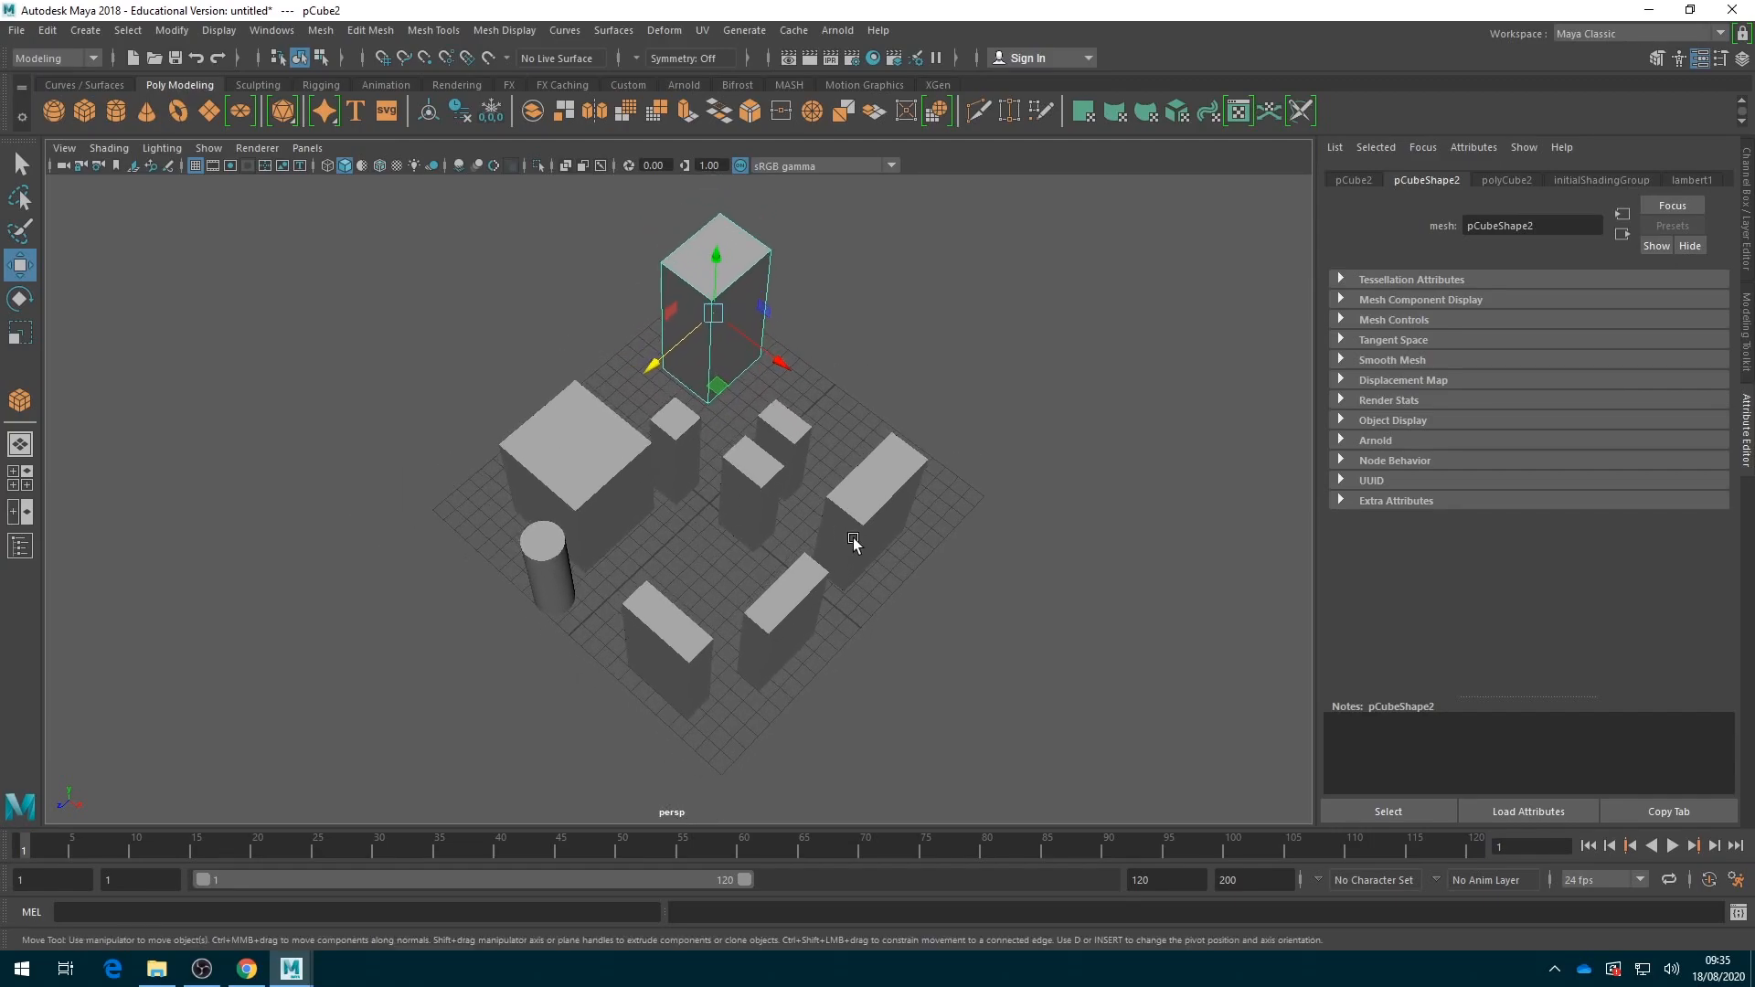
Restore the default perspective view, zoom out to fit the whole grid, and activate the Move tool on the large cube
left_click(64, 147)
left_click(125, 303)
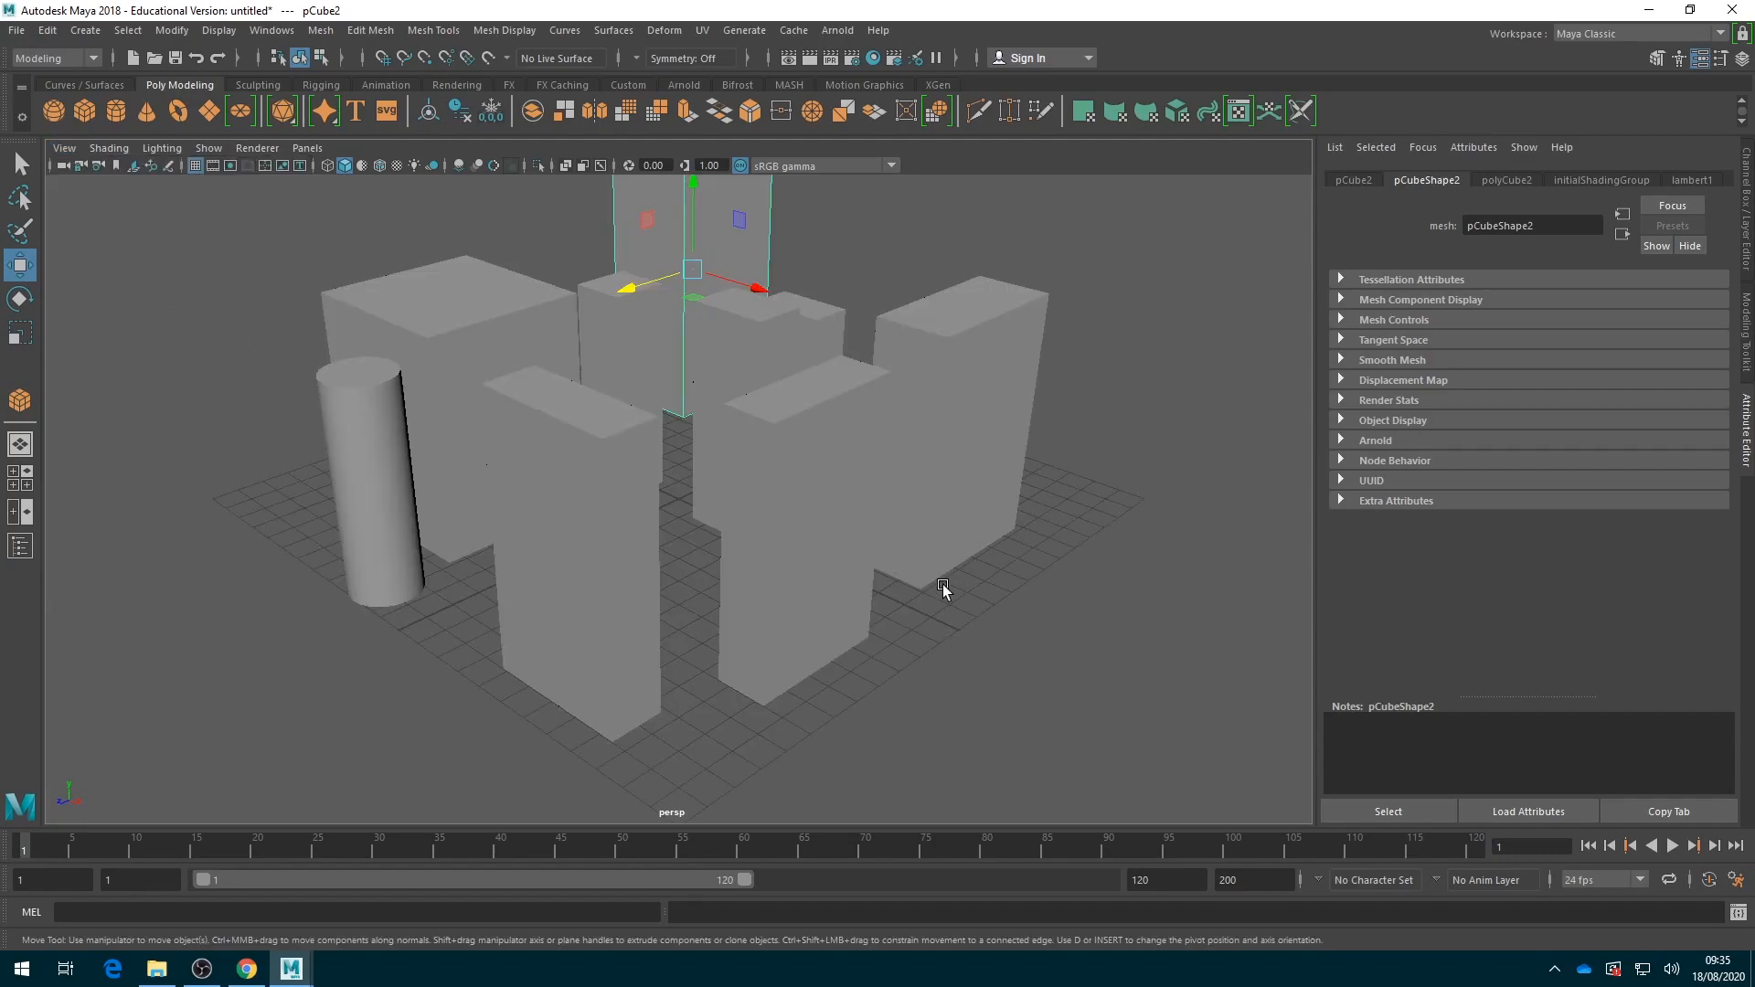
scroll(730, 487, "down", 7)
scroll(731, 488, "up", 5)
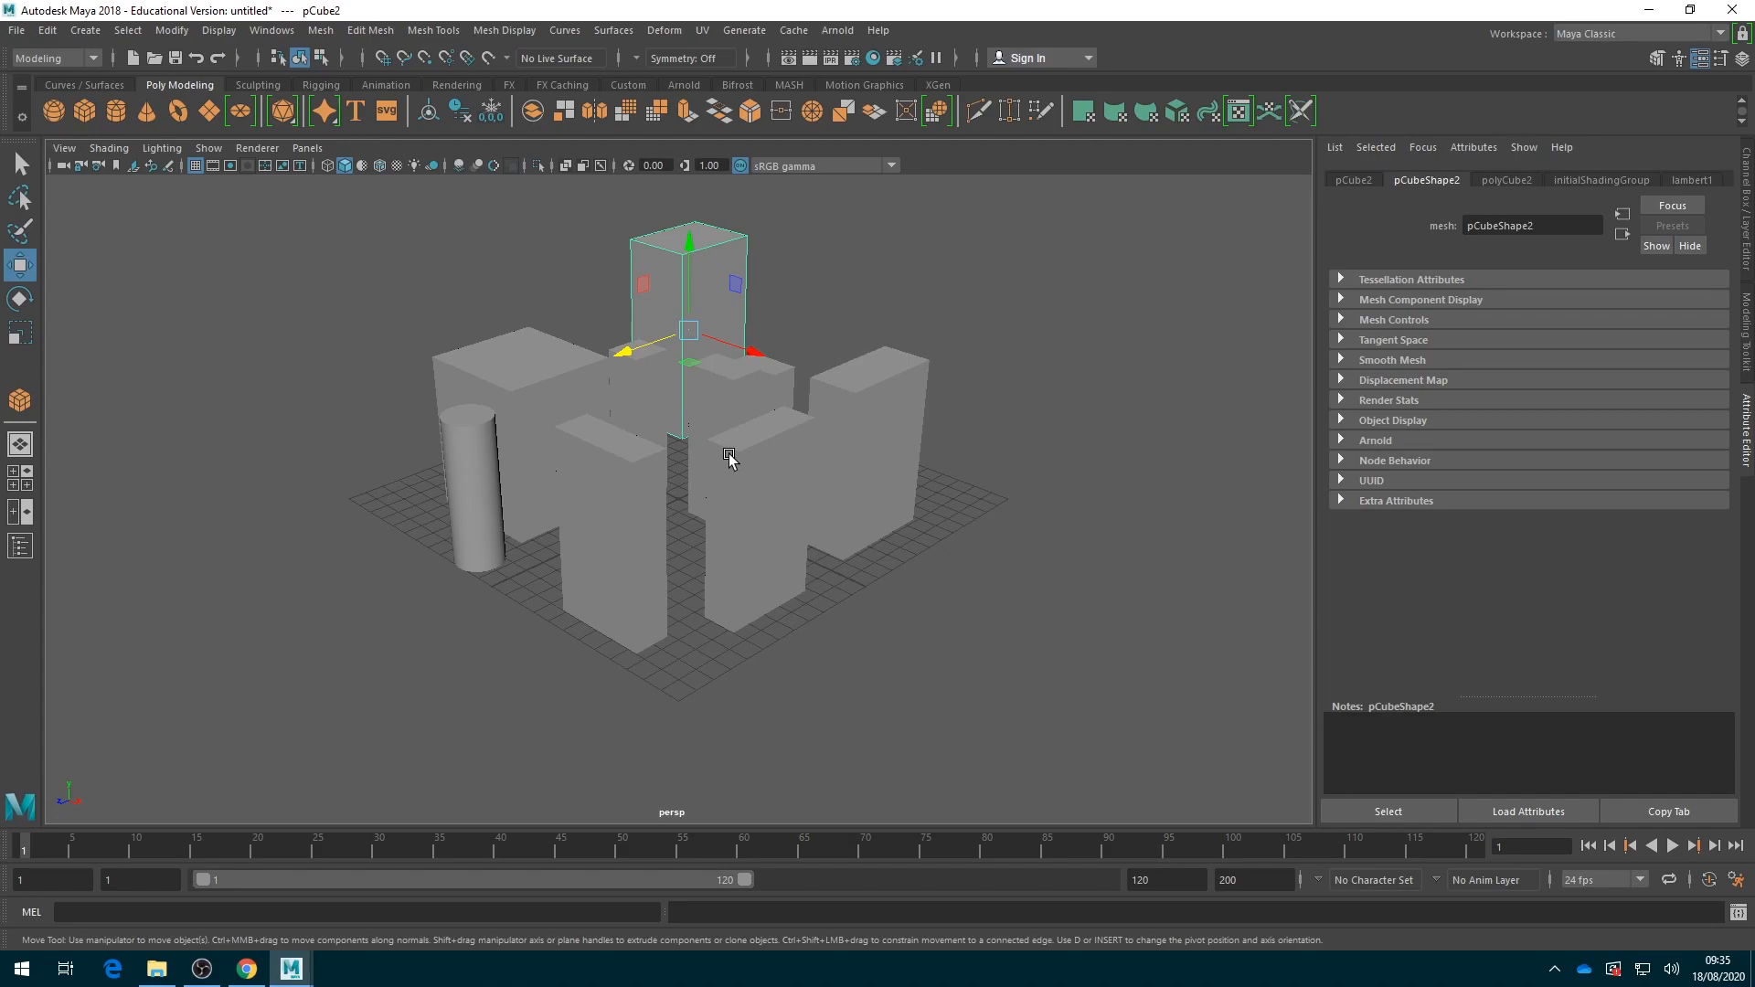
key("w")
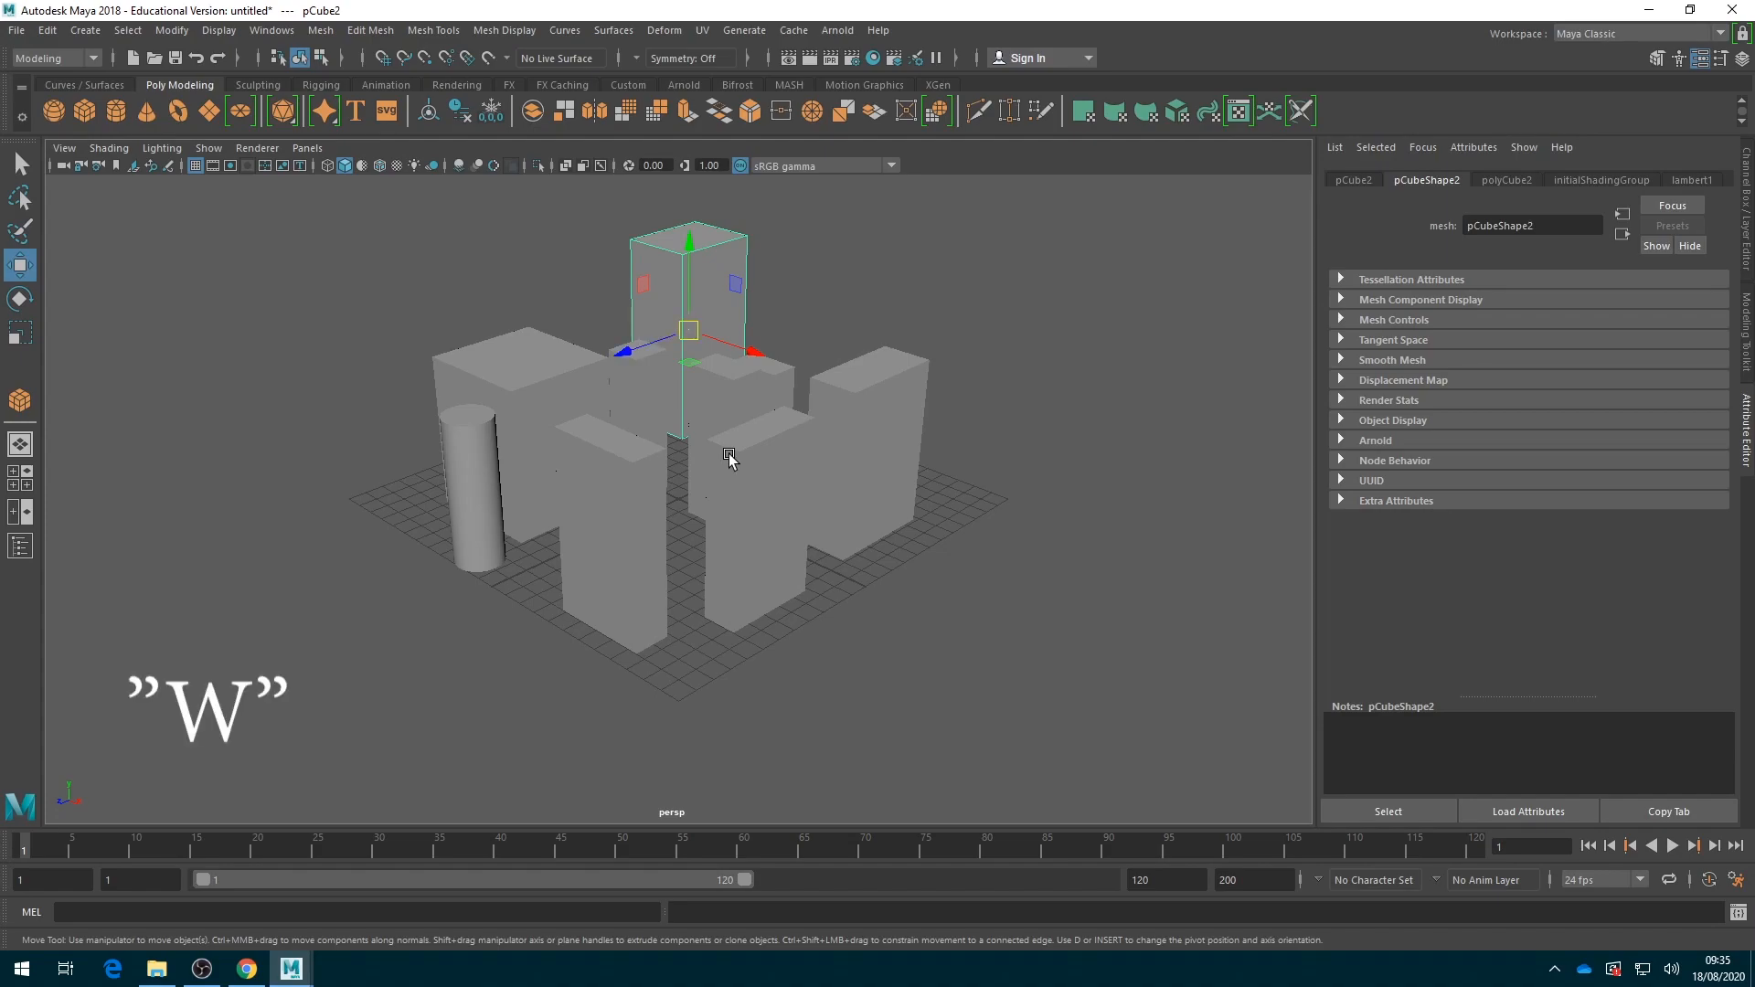
Scale the large cube to about 1.72 in X, 2.05 in Y and 2.03 in Z with the Scale tool
key("e")
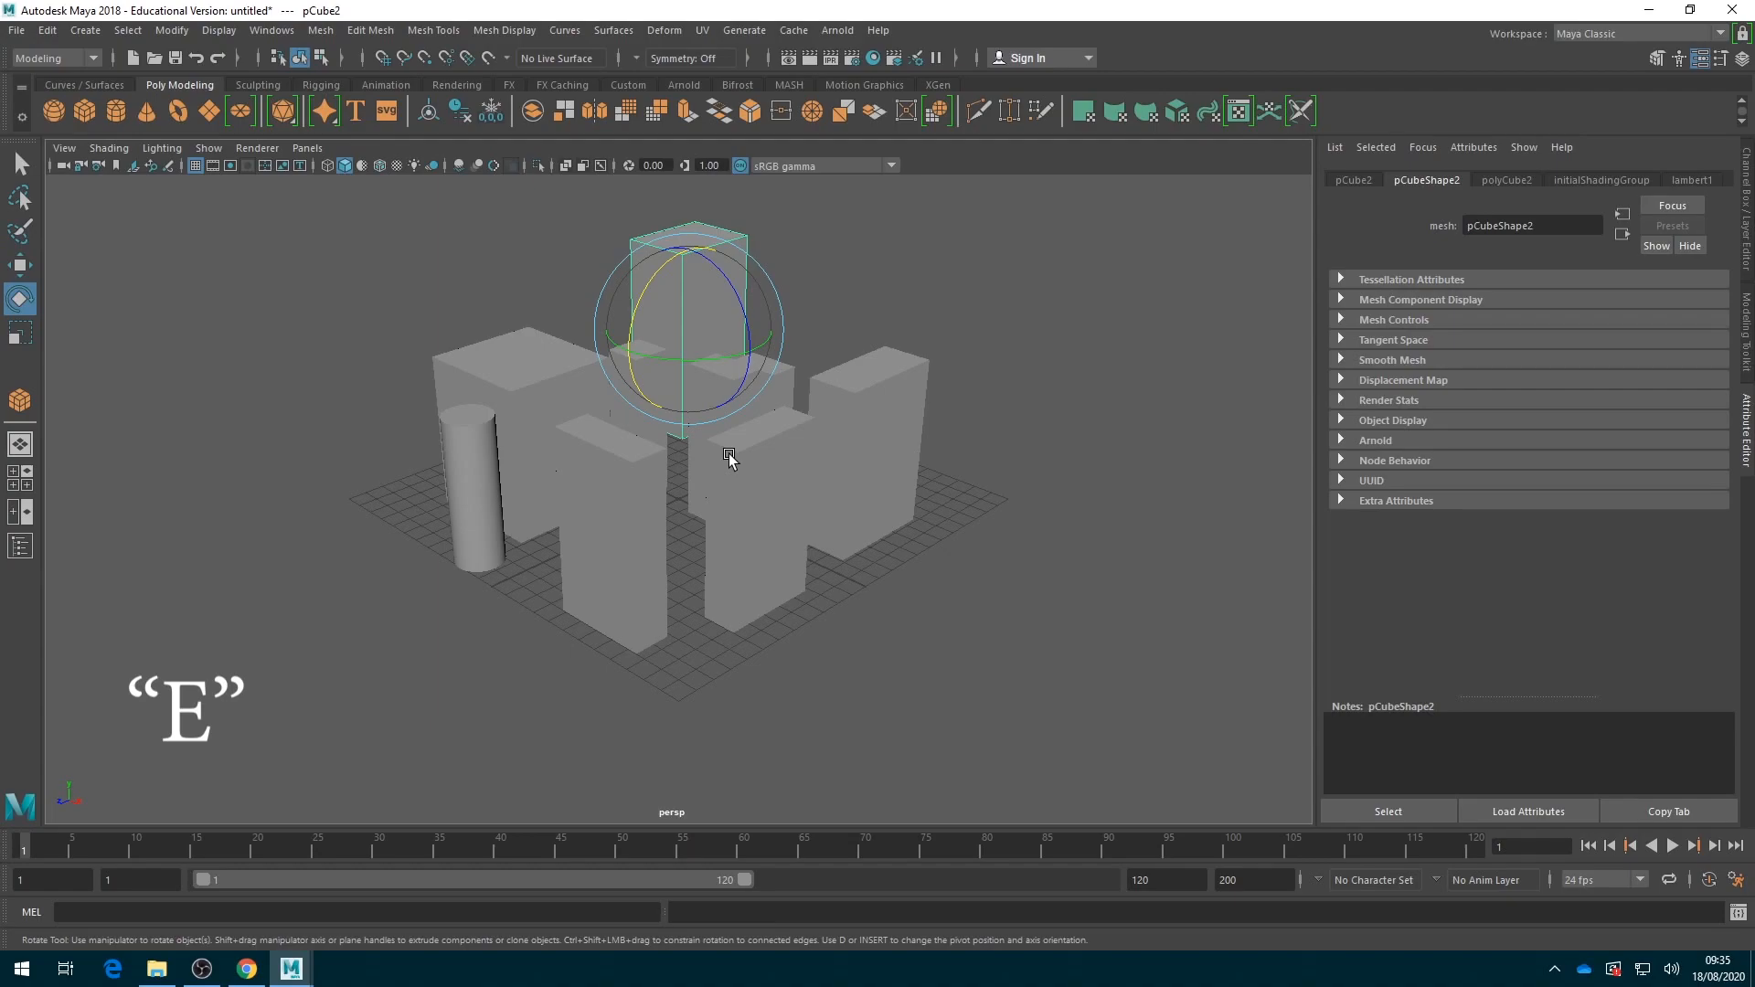
key("r")
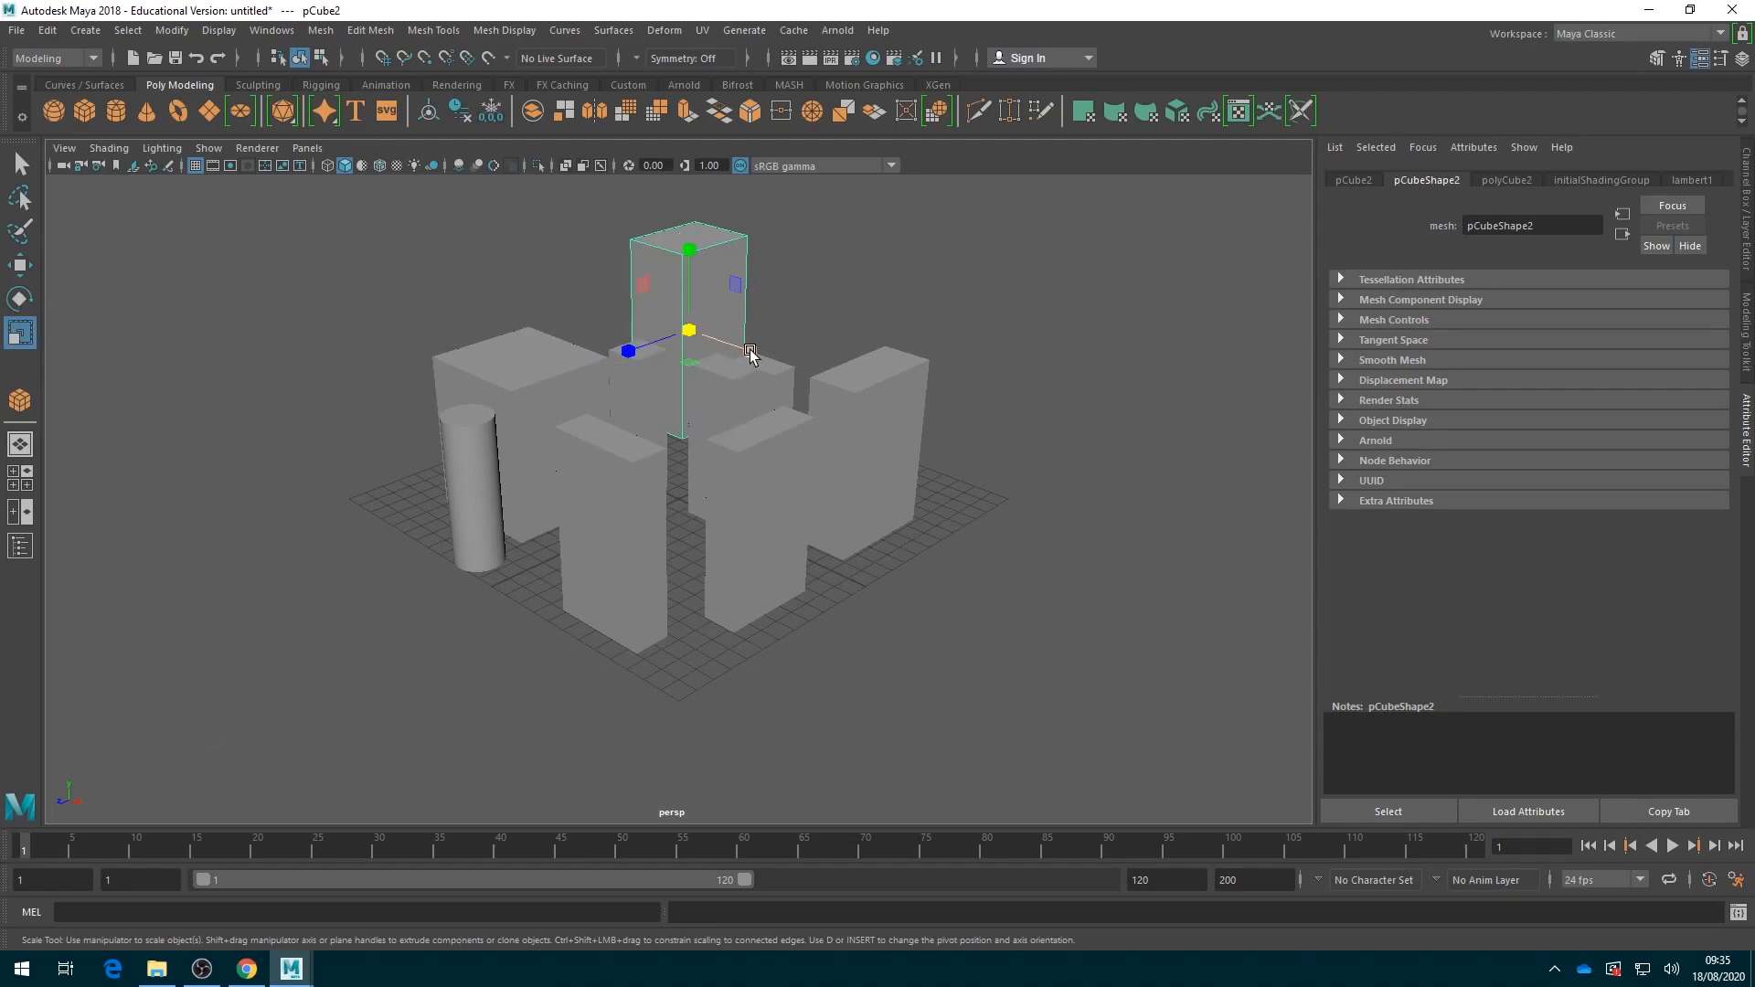
mouse_move(750, 355)
left_mouse_down()
mouse_move(1319, 503)
mouse_move(1231, 513)
mouse_move(764, 366)
left_mouse_up()
left_click_drag(628, 350, 548, 382)
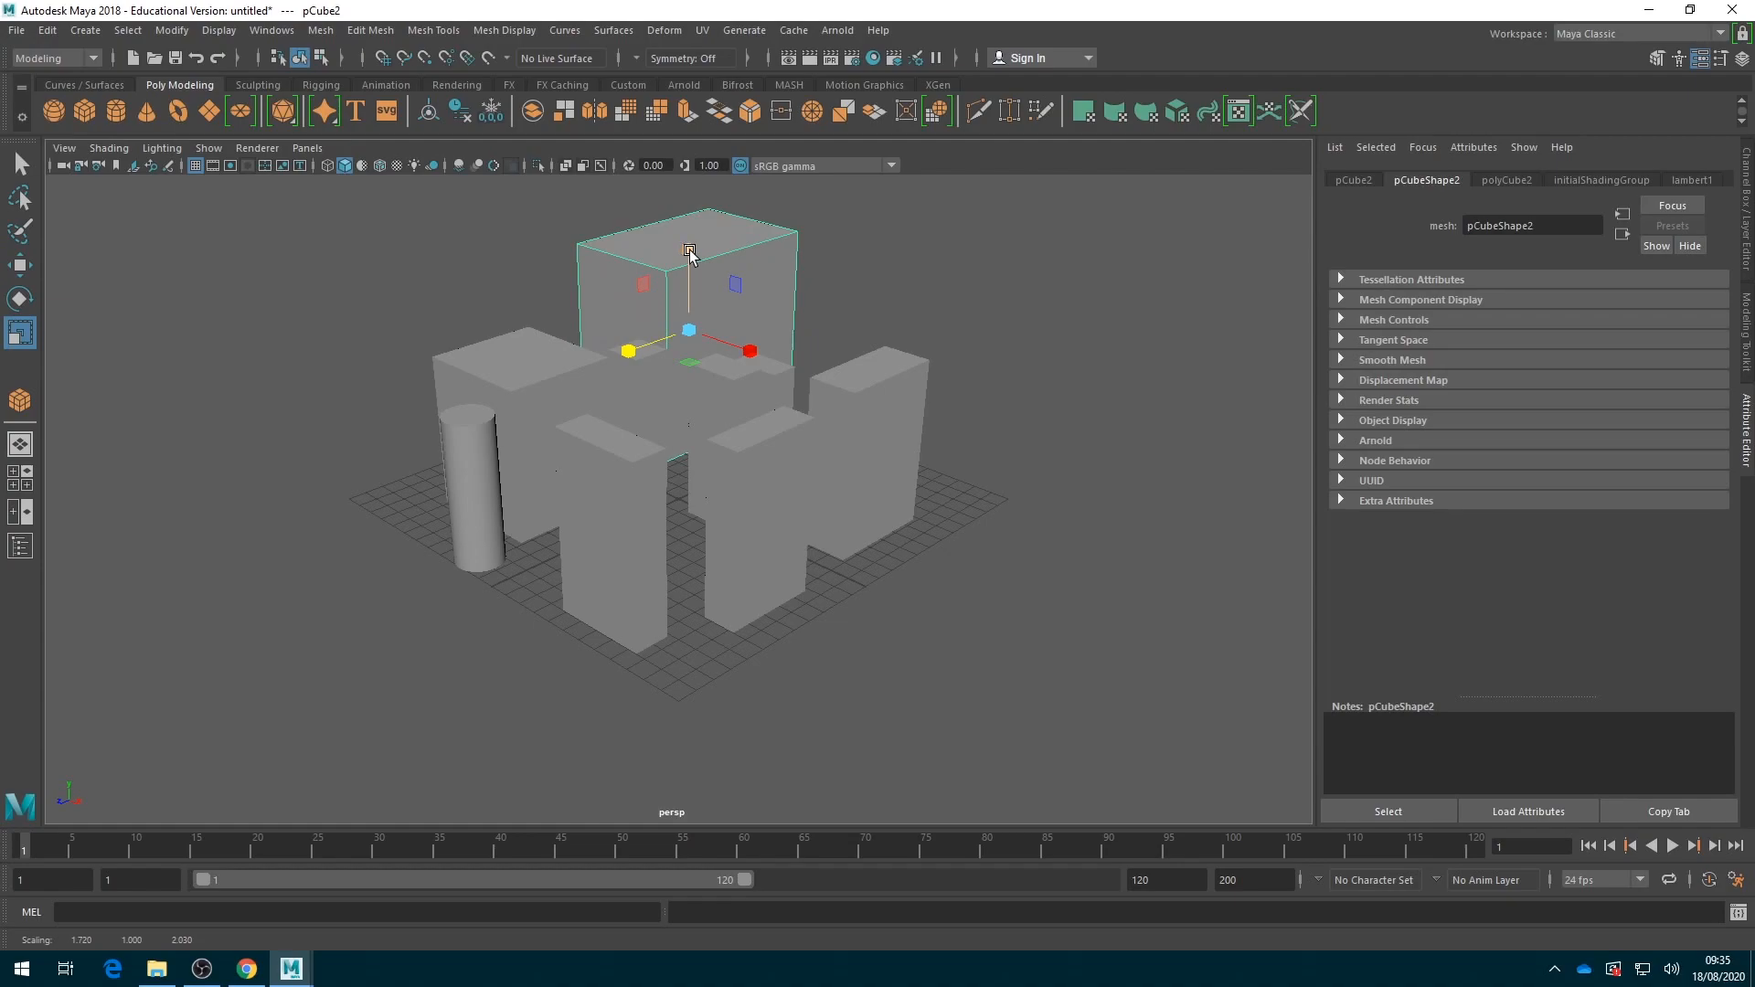
left_click_drag(691, 253, 689, 311)
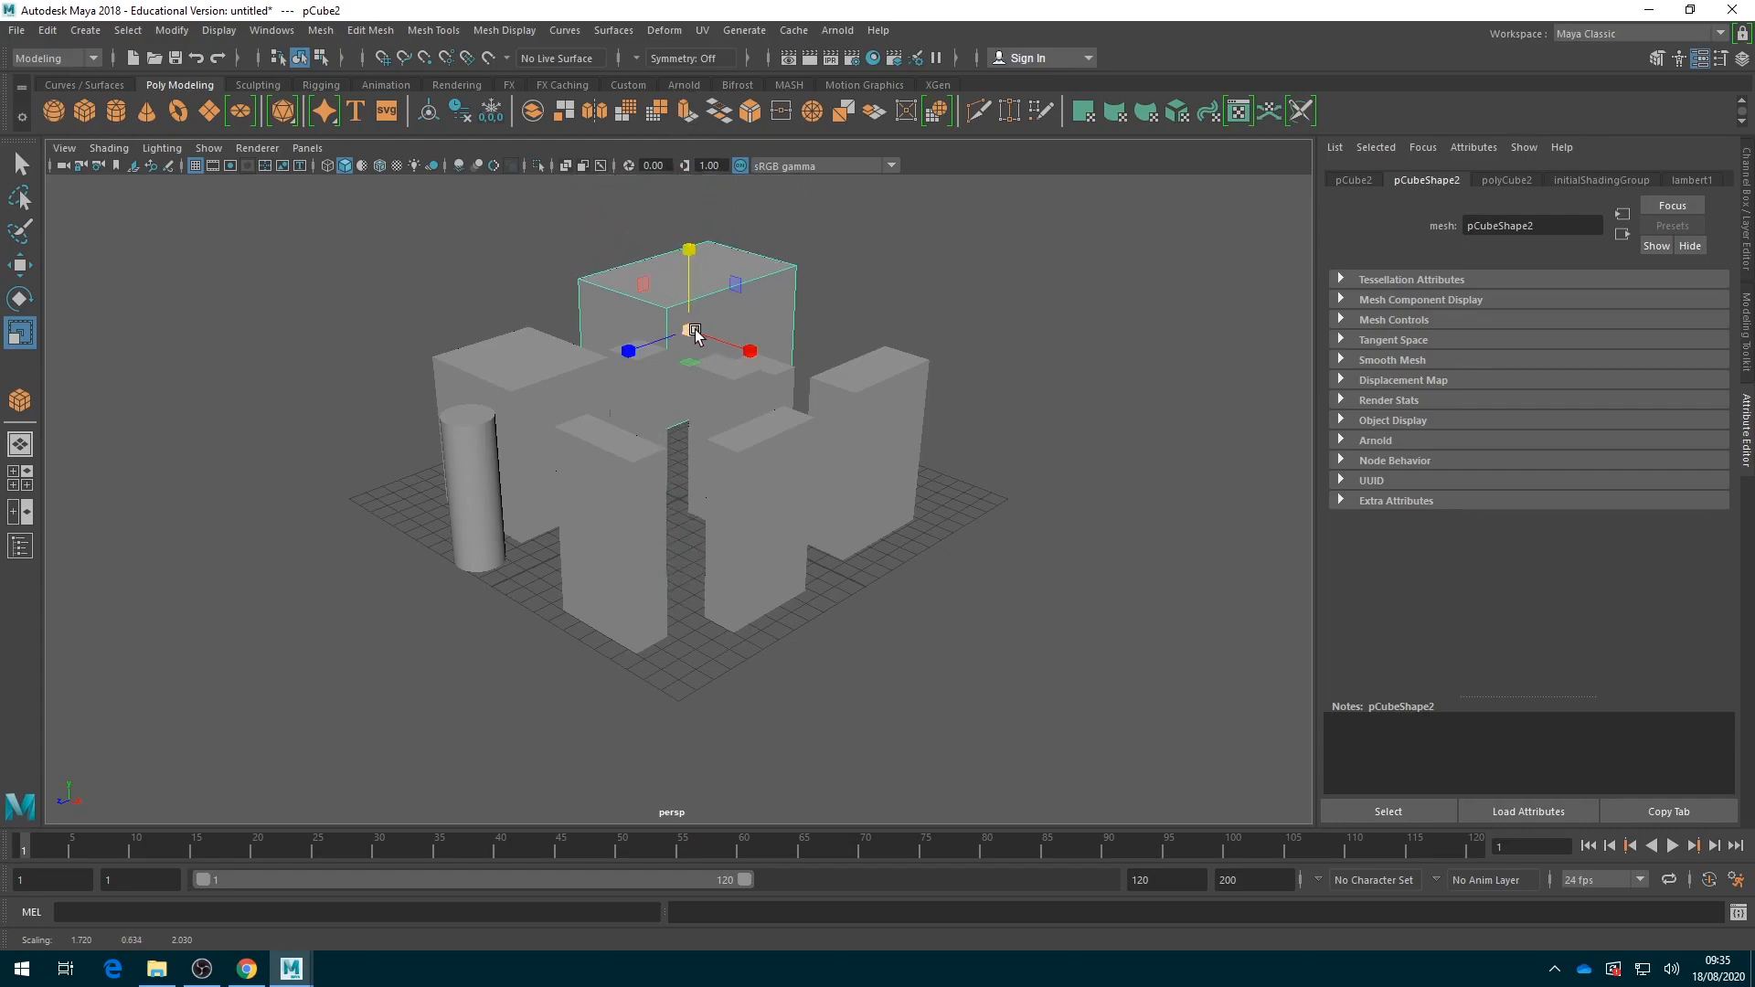
left_click_drag(847, 375, 849, 134, "alt")
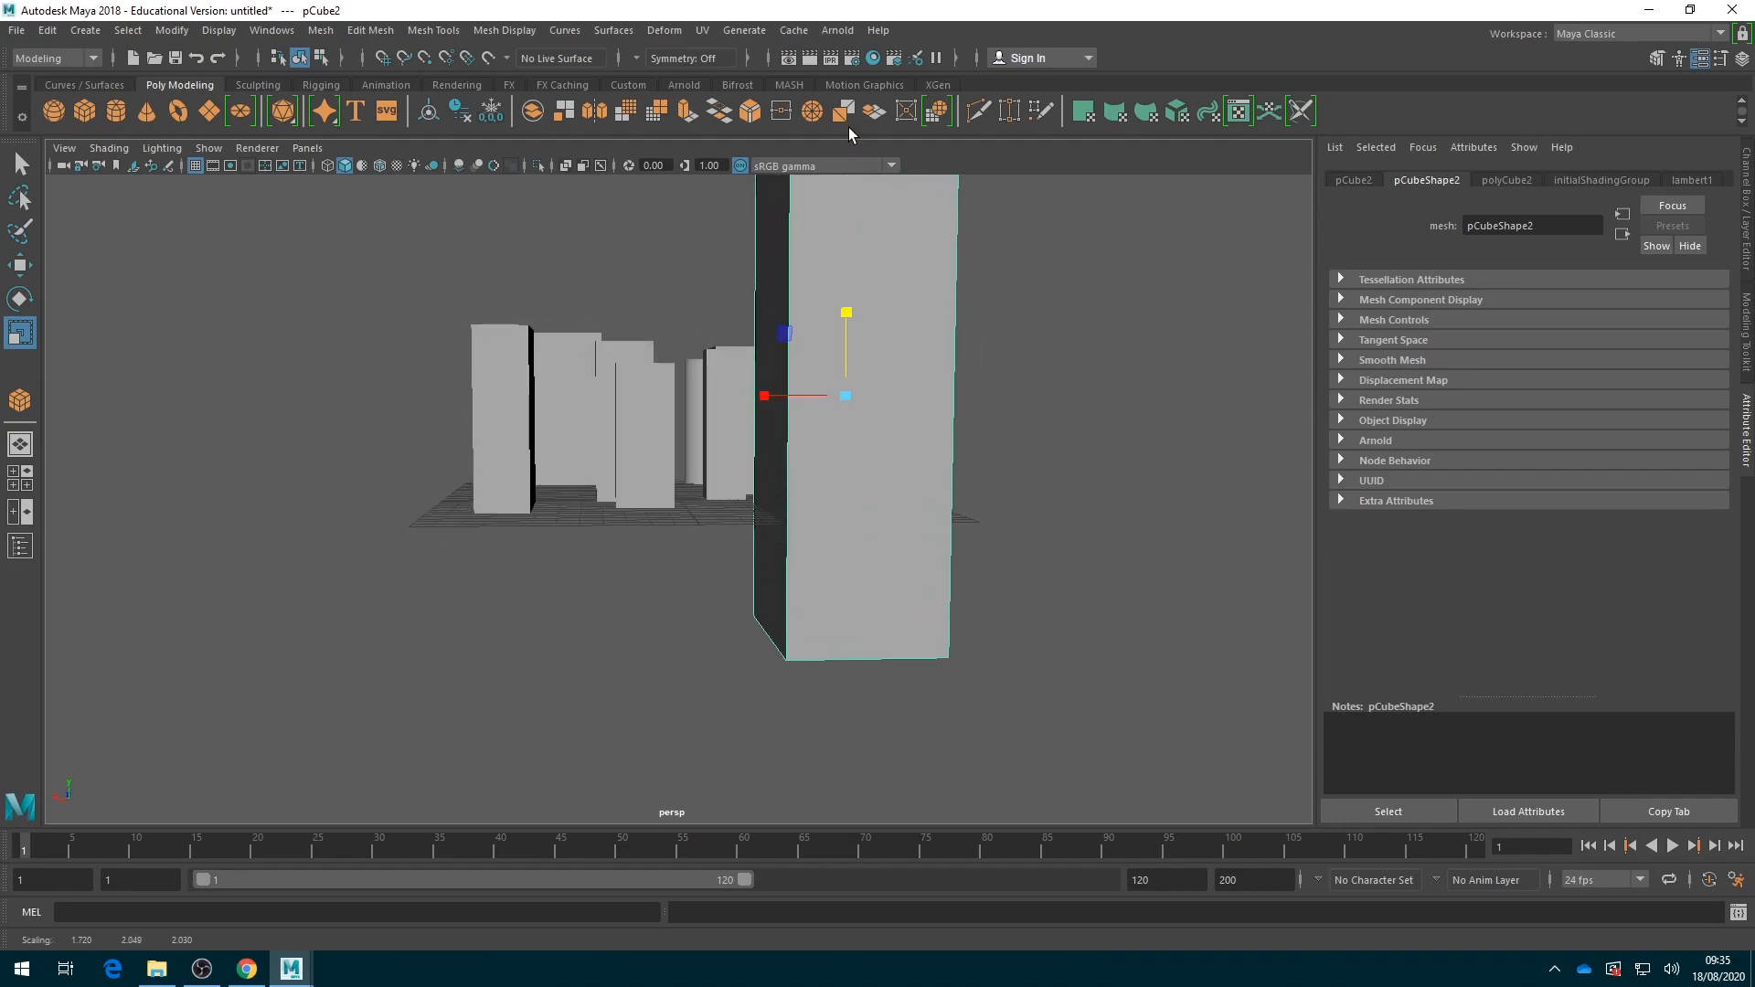
Move the enlarged cube upward until its base rests on the grid, checking its position from several angles
left_click_drag(607, 567, 1278, 610, "alt")
key("w")
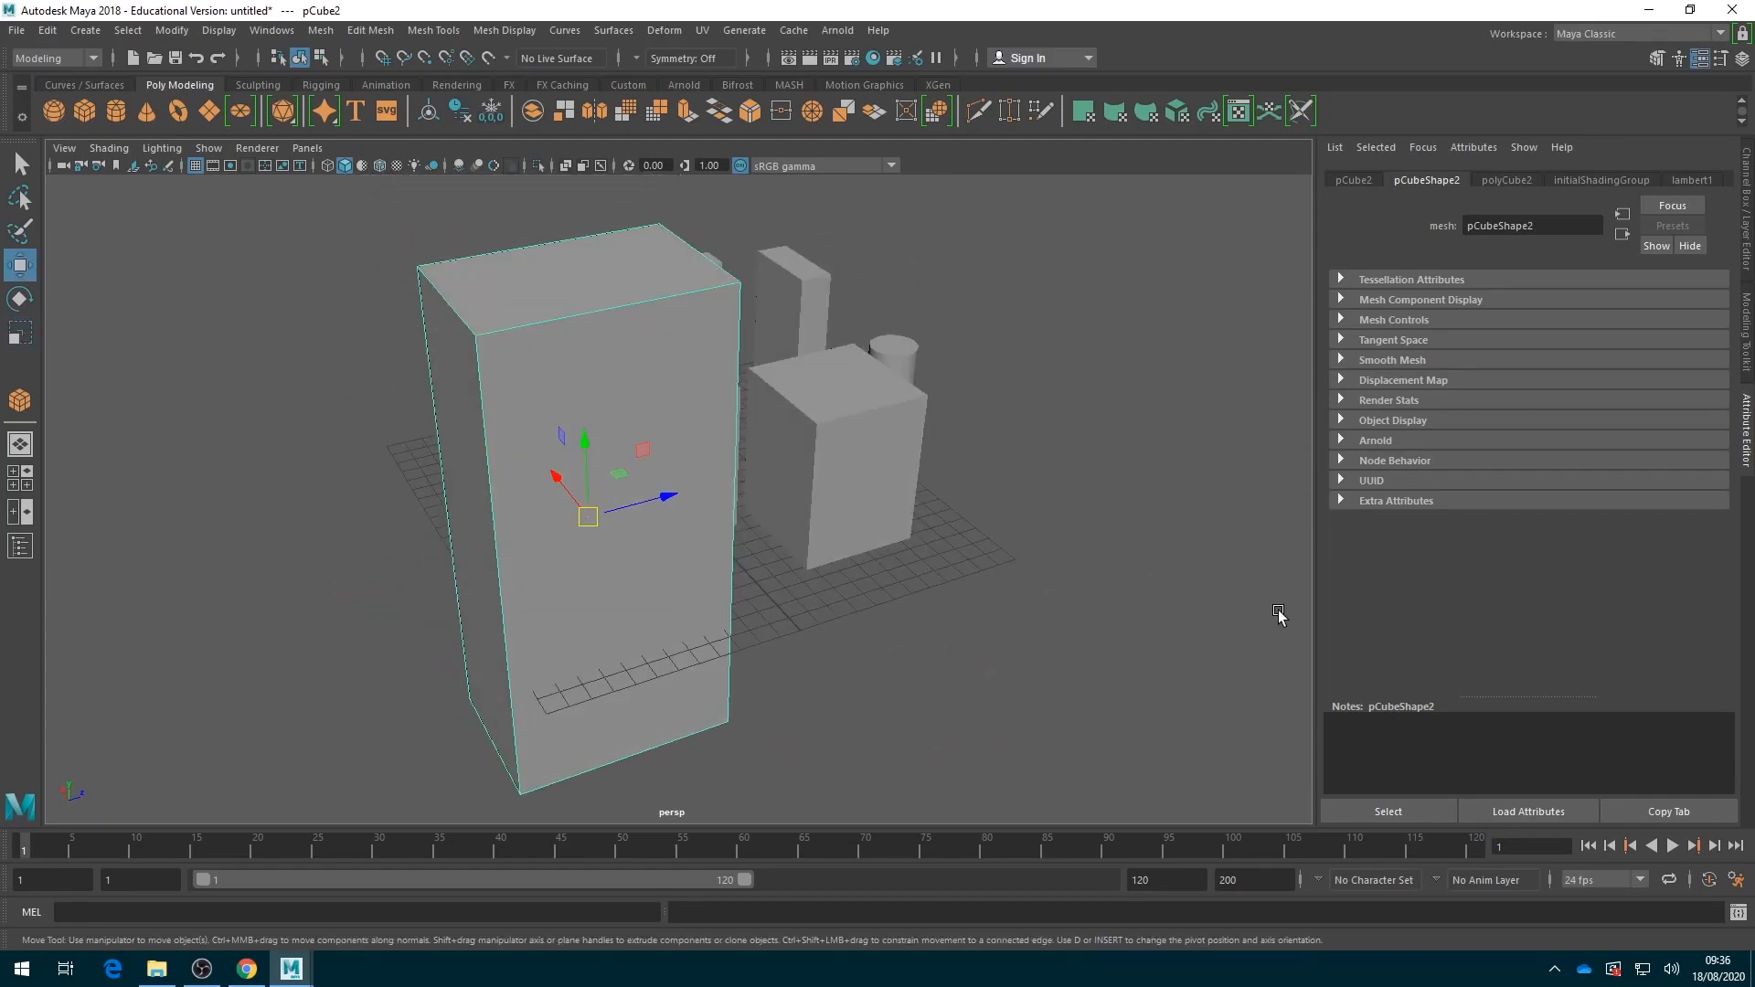
left_click_drag(594, 454, 576, 321)
left_click_drag(933, 539, 914, 514, "alt")
left_click_drag(557, 186, 553, 195)
left_click_drag(732, 348, 766, 506, "alt")
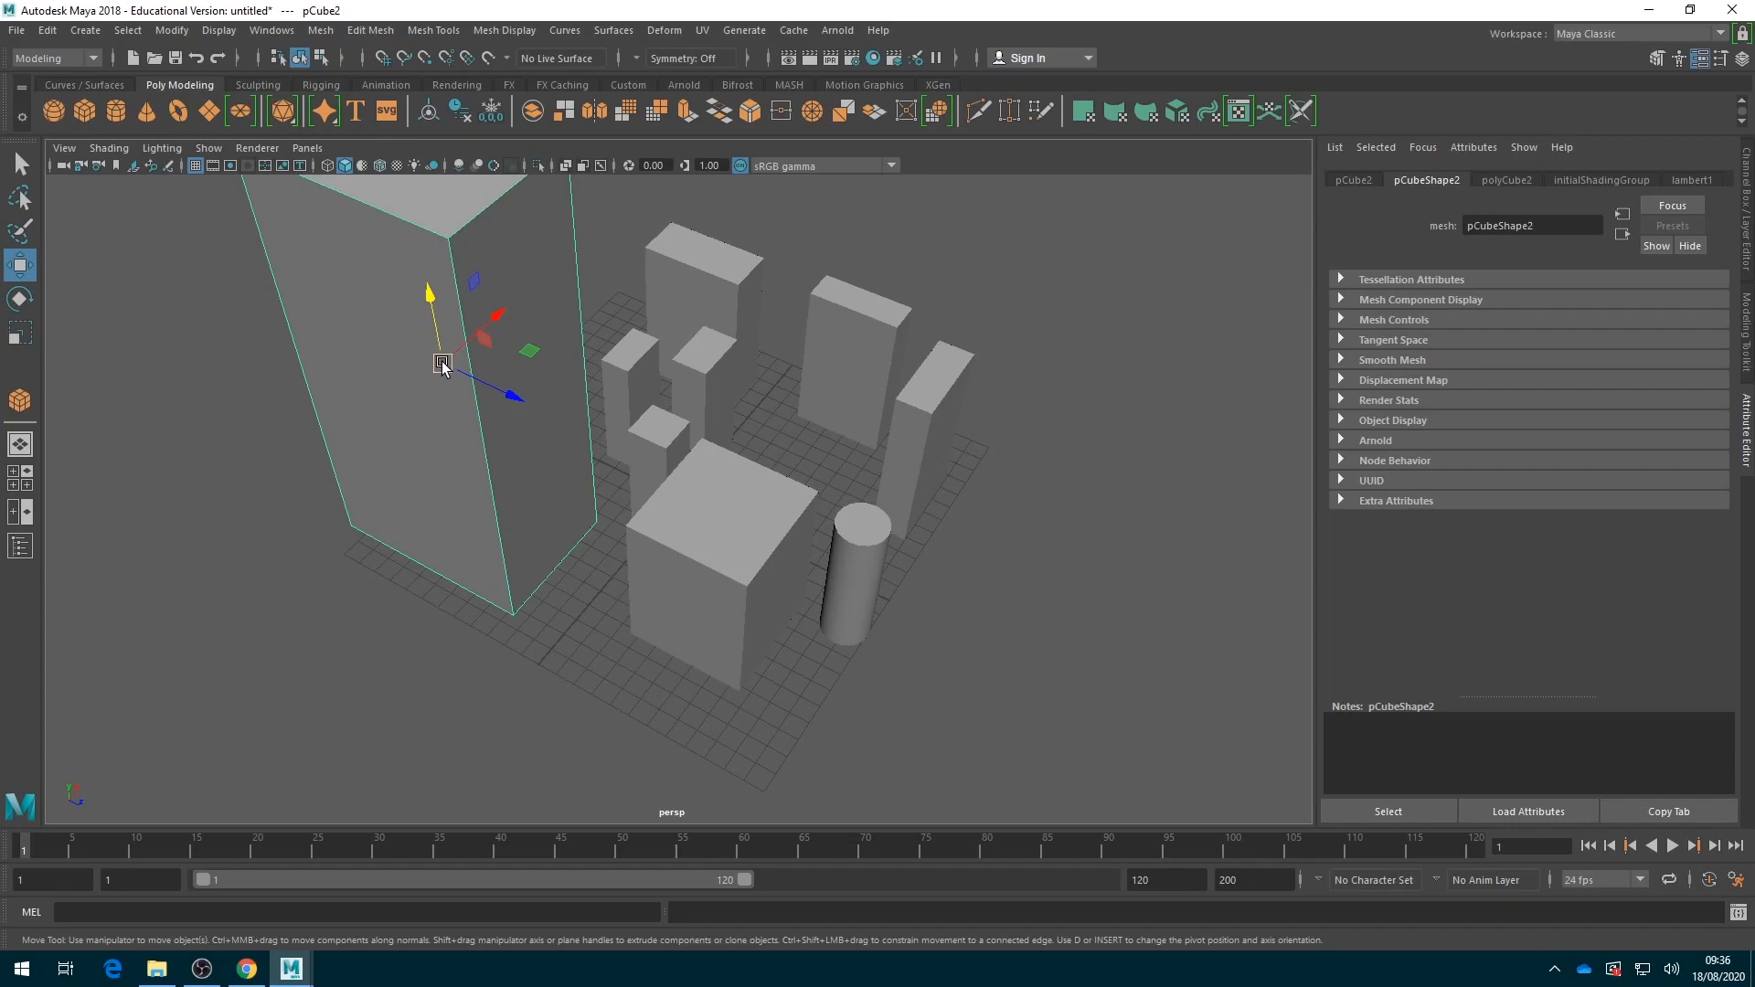
scroll(444, 364, "down", 4)
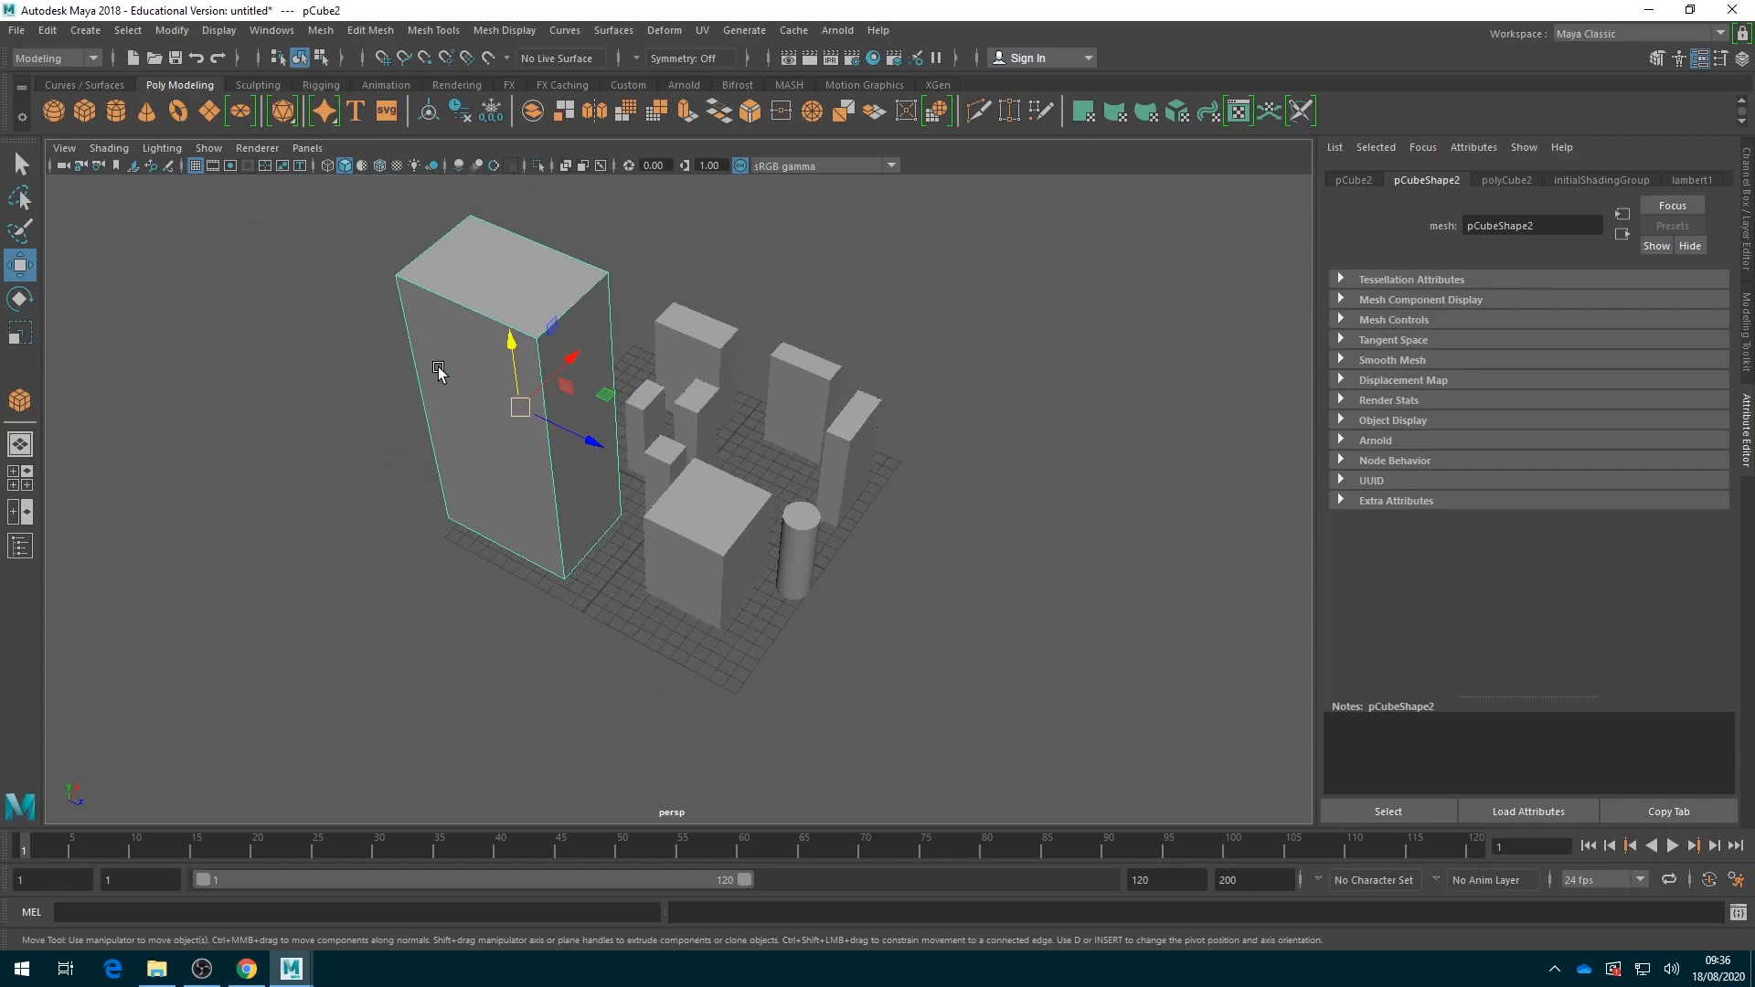
Restore the default perspective view and frame the tall block together with the whole grid
left_click(63, 151)
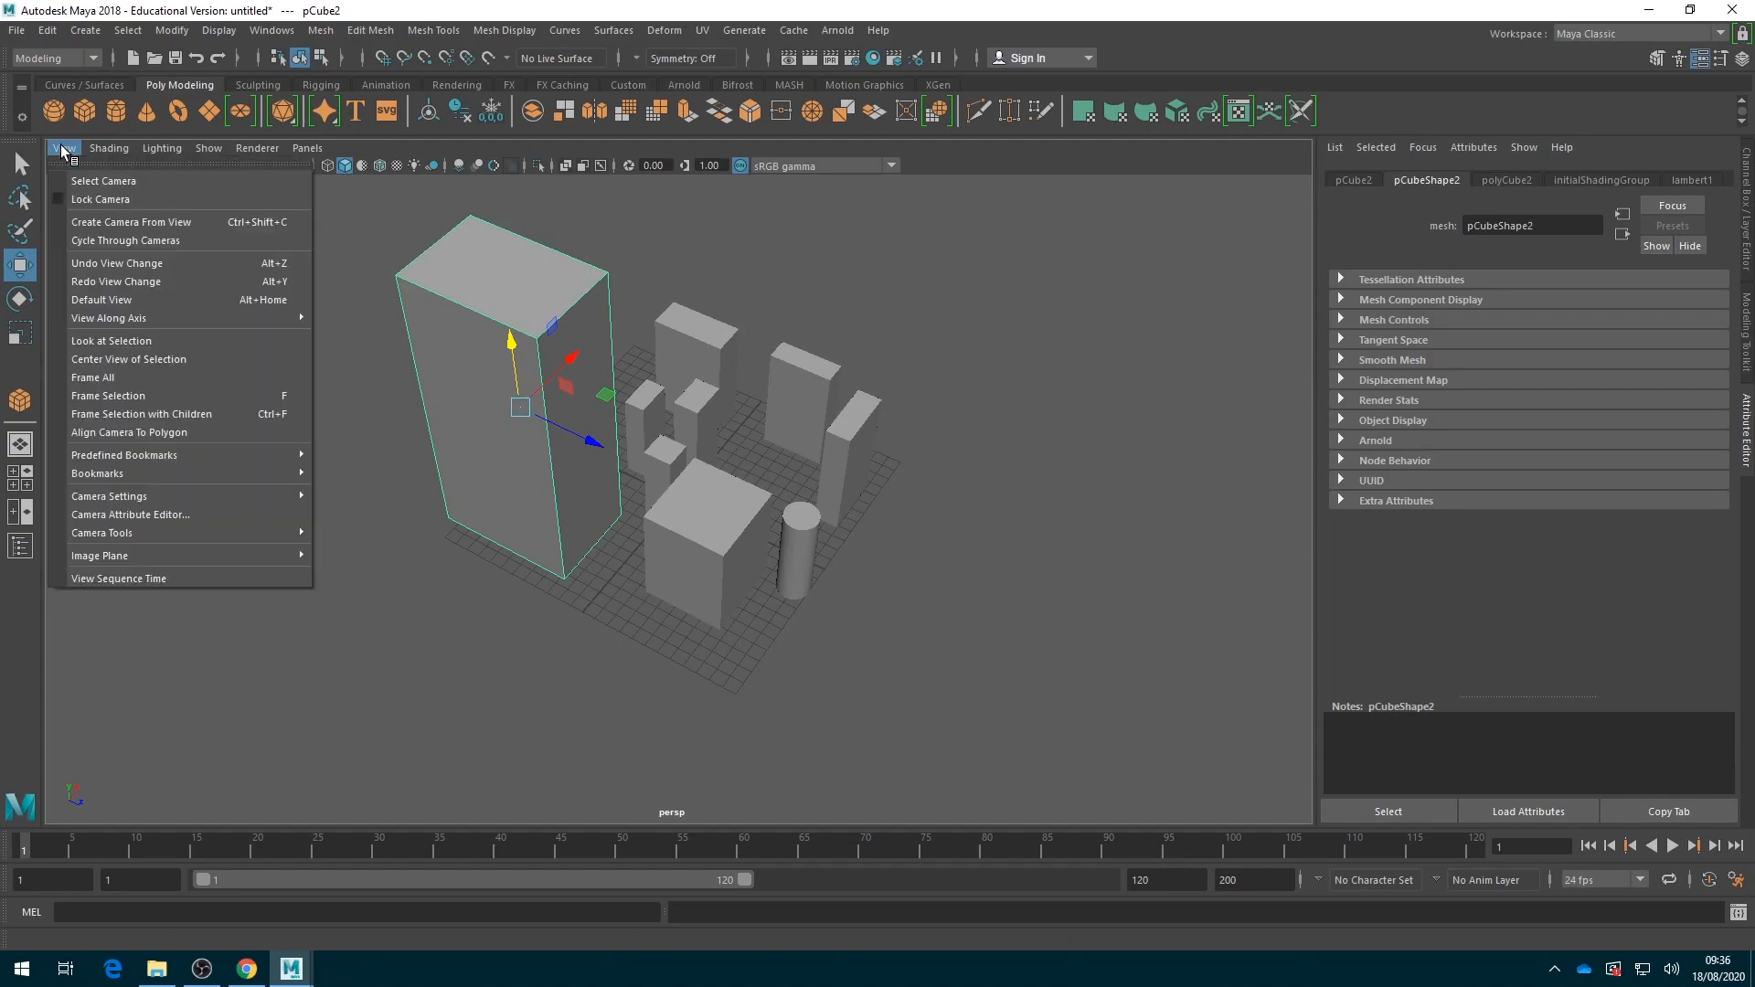
left_click(118, 302)
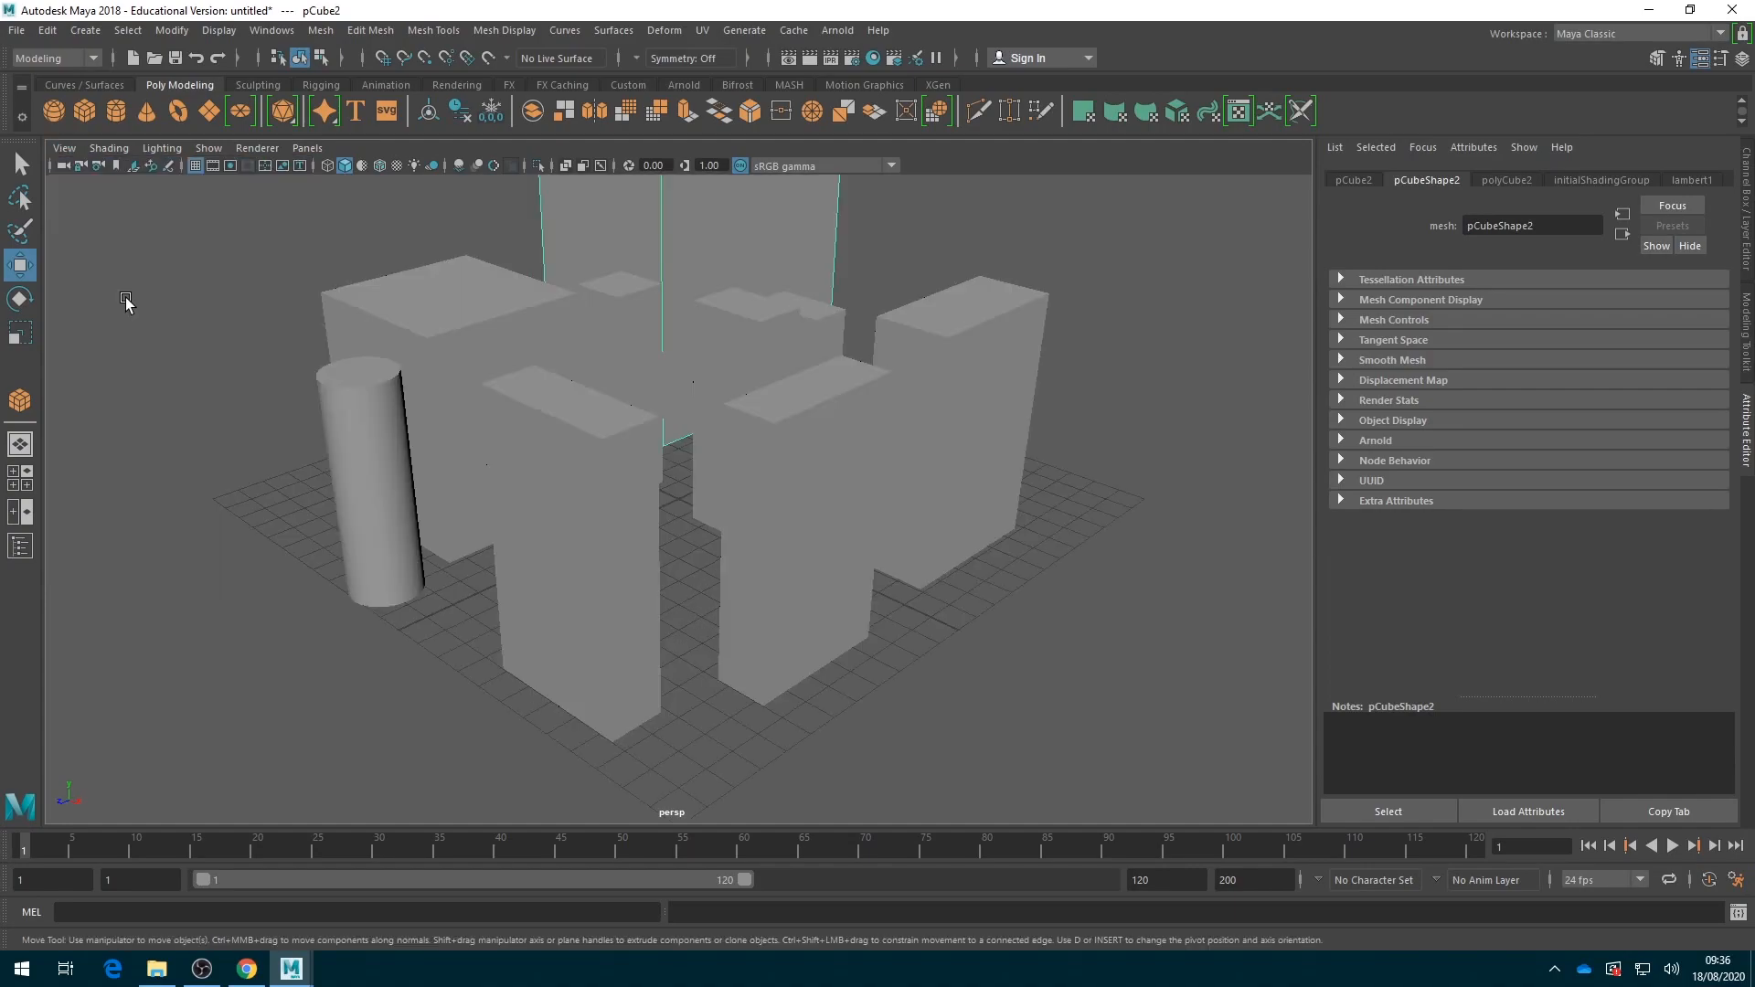
scroll(742, 403, "down", 5)
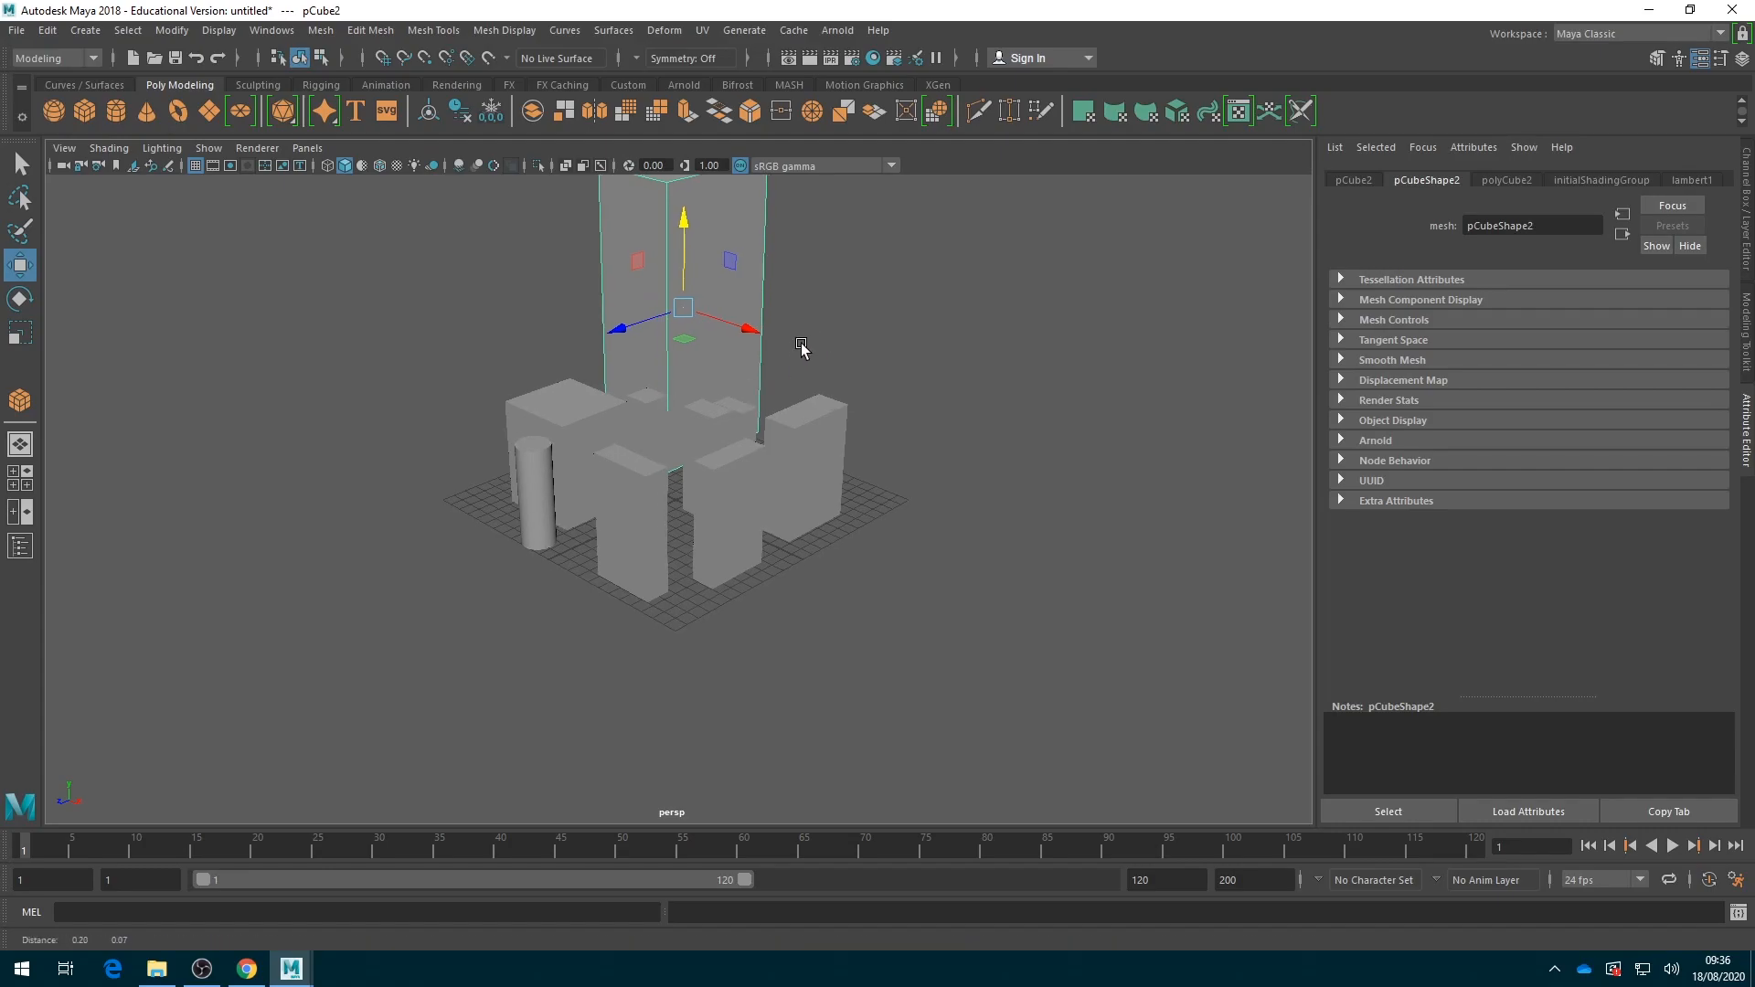
scroll(813, 402, "up", 1)
middle_click_drag(818, 426, 838, 439, "alt")
Cycle through the Rotate, Scale and Move tools on the tall block, ending with the Select tool
key("e")
key("r")
key("w")
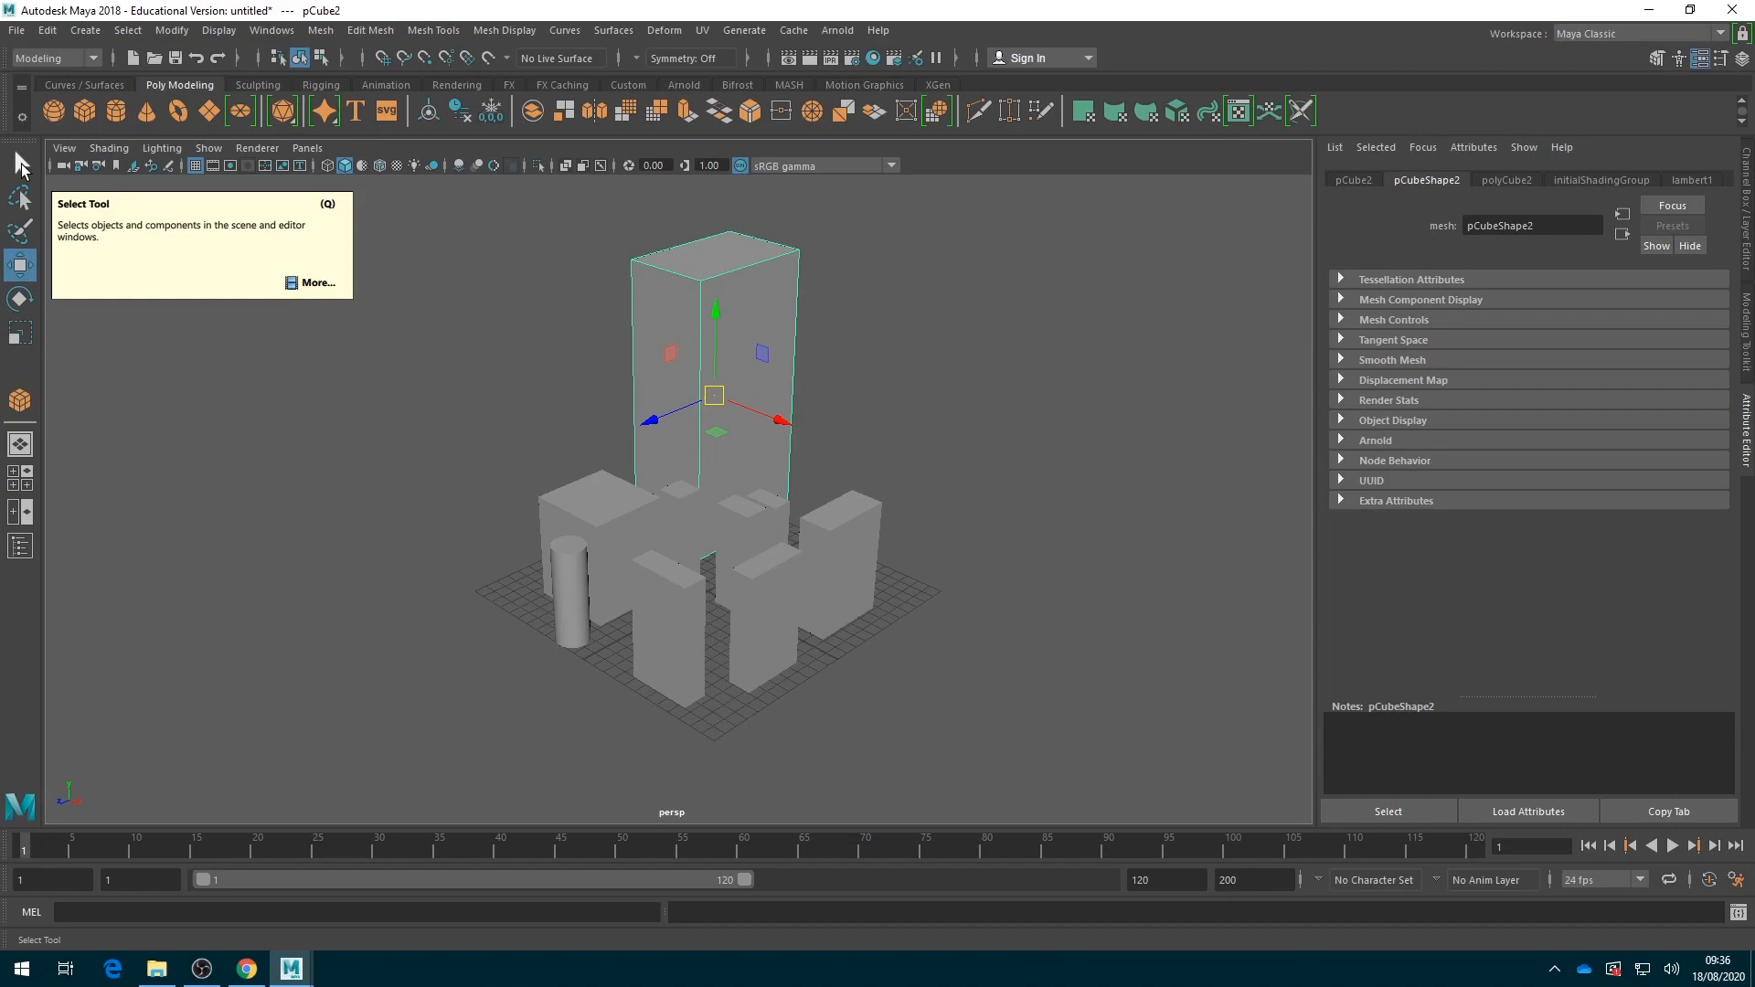
key("q")
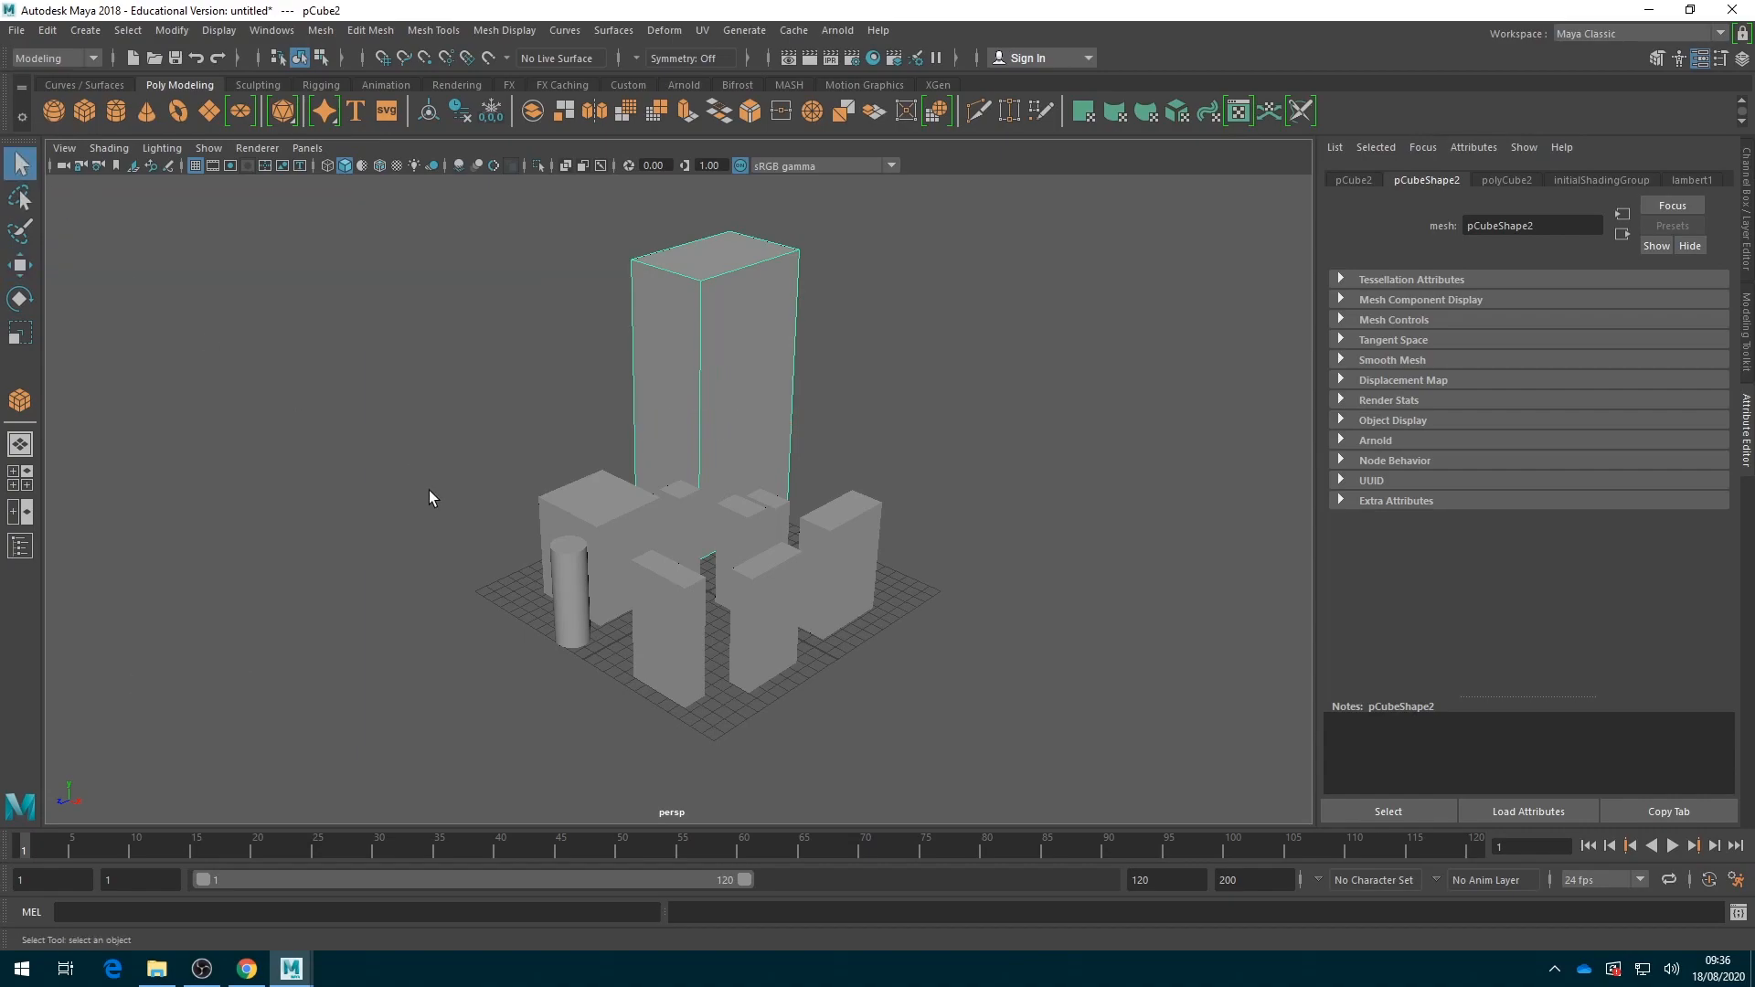
Select several blocks and the cylinder in turn, and delete the small block behind the front slab near the grid's center
left_click(597, 504)
left_click(576, 576)
left_click(673, 610)
left_click(769, 603)
left_click(845, 555)
left_click(752, 526)
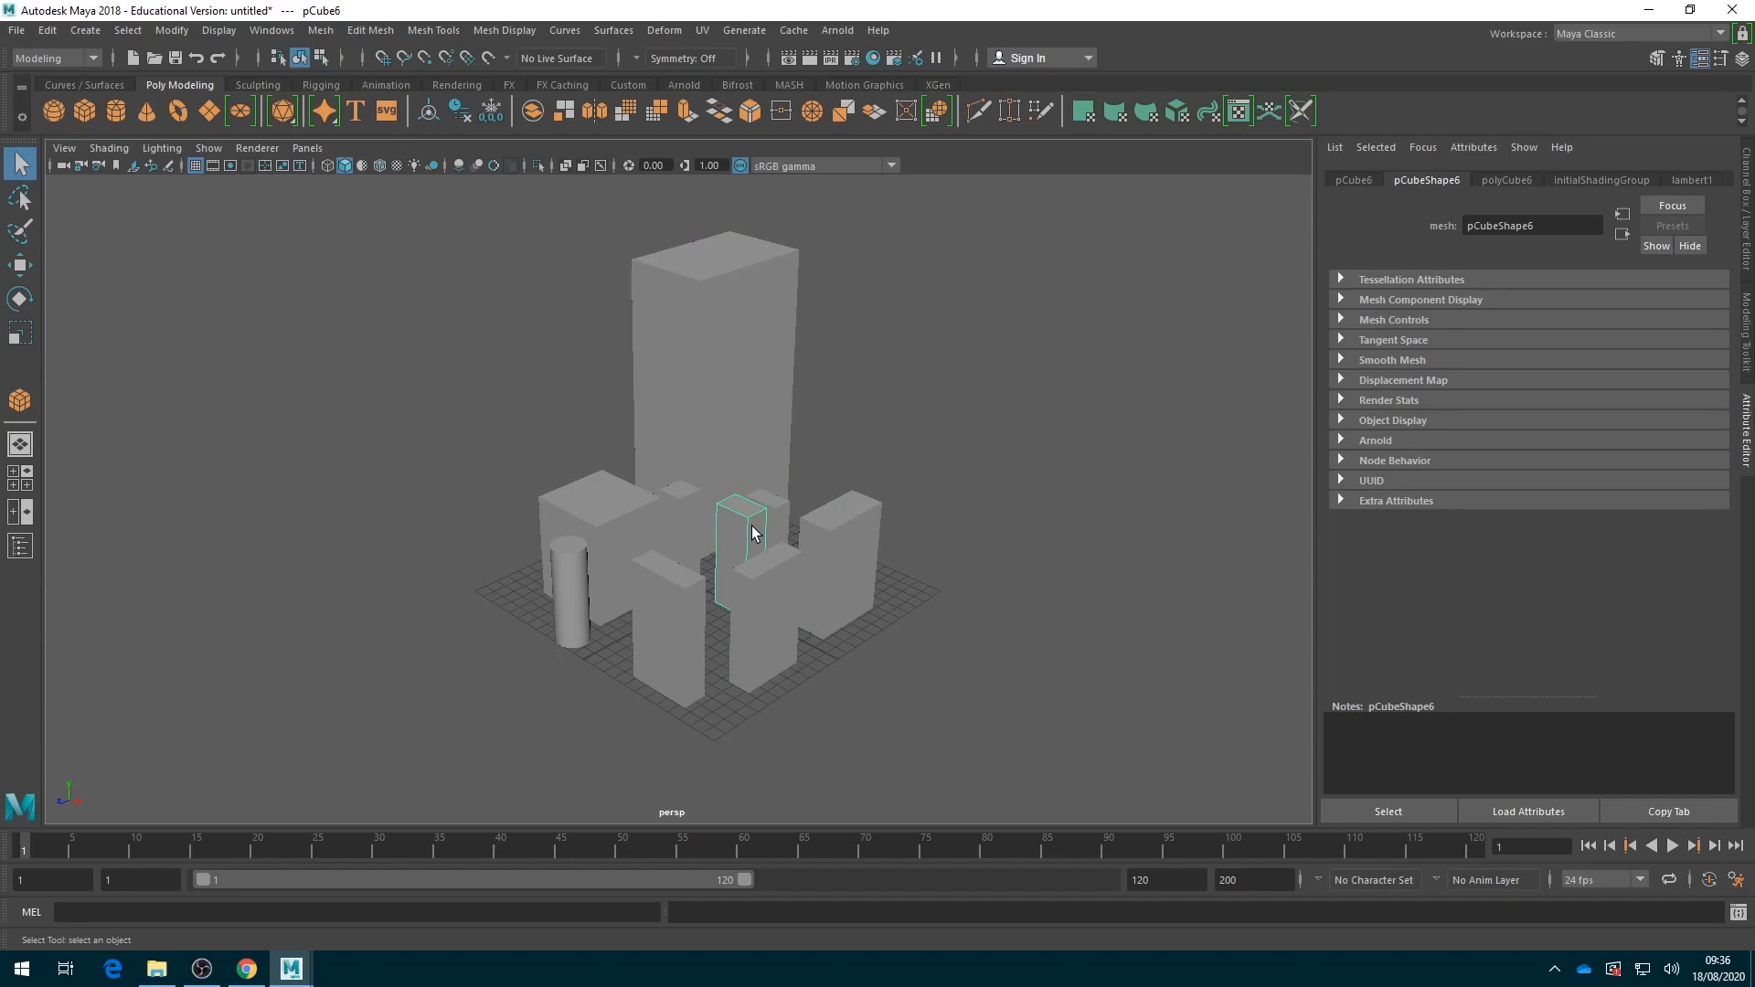
key("Delete")
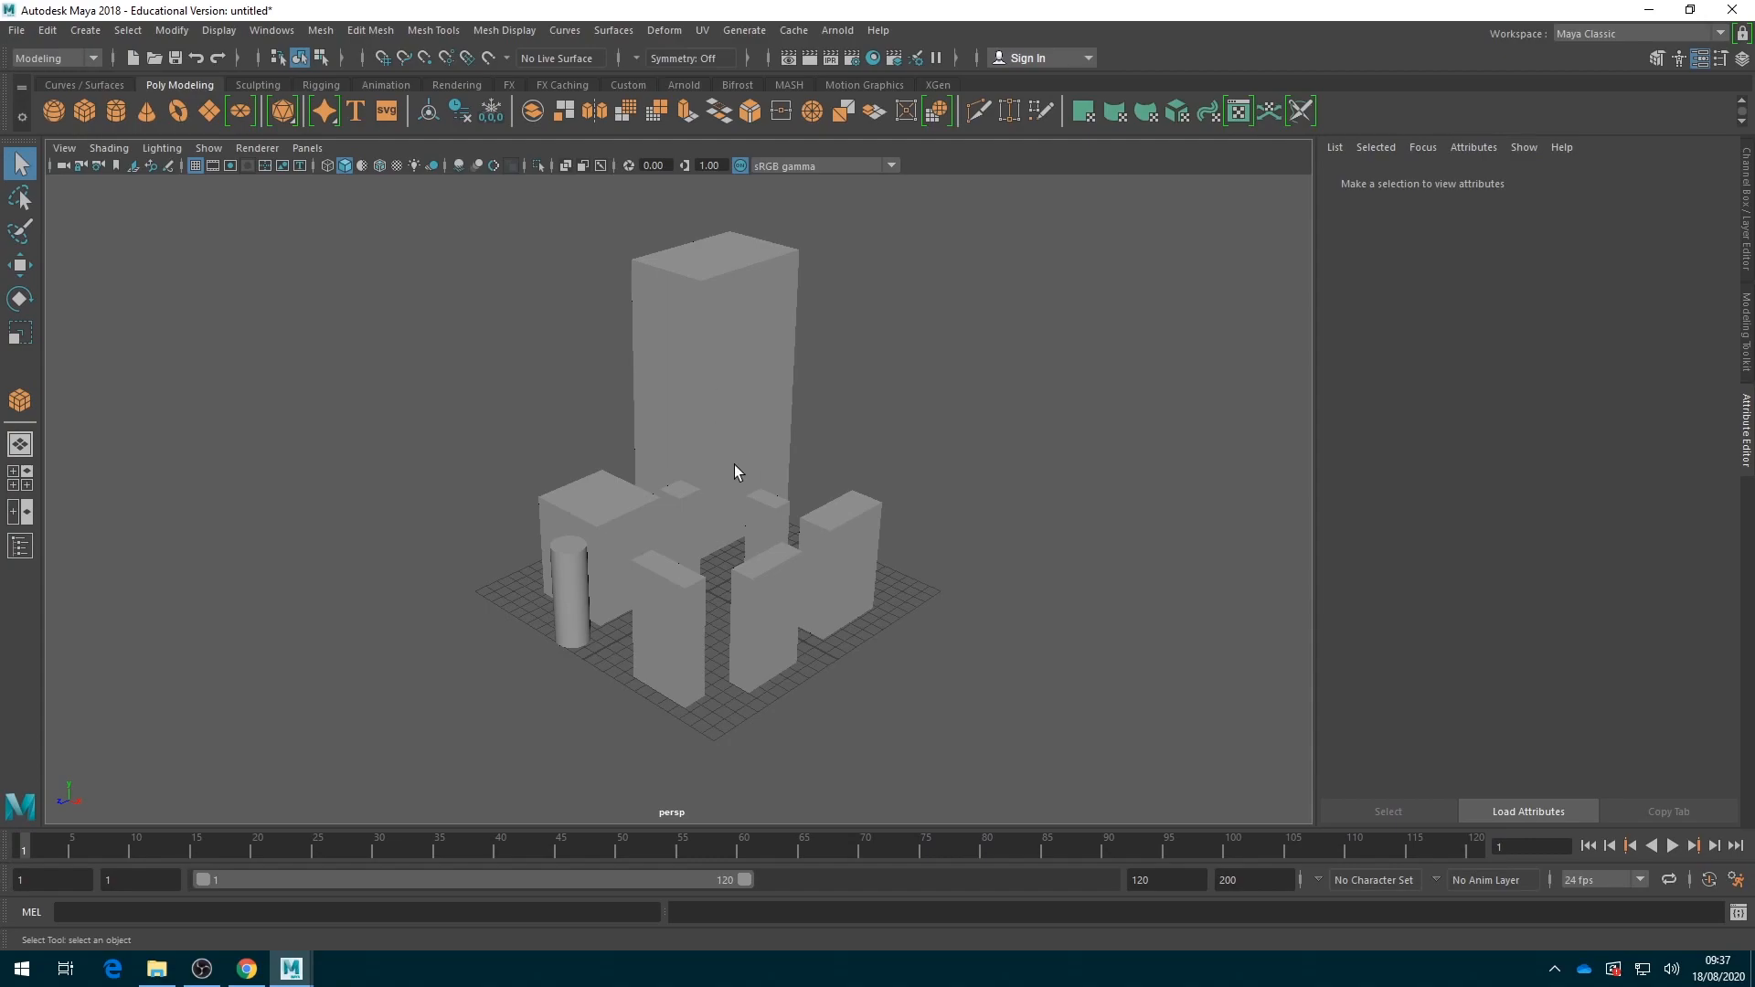
Practice orbiting, panning and zooming the perspective view around the remaining blocks
mouse_move(734, 464)
left_mouse_down("alt")
mouse_move(549, 490)
mouse_move(726, 477)
left_mouse_up("alt")
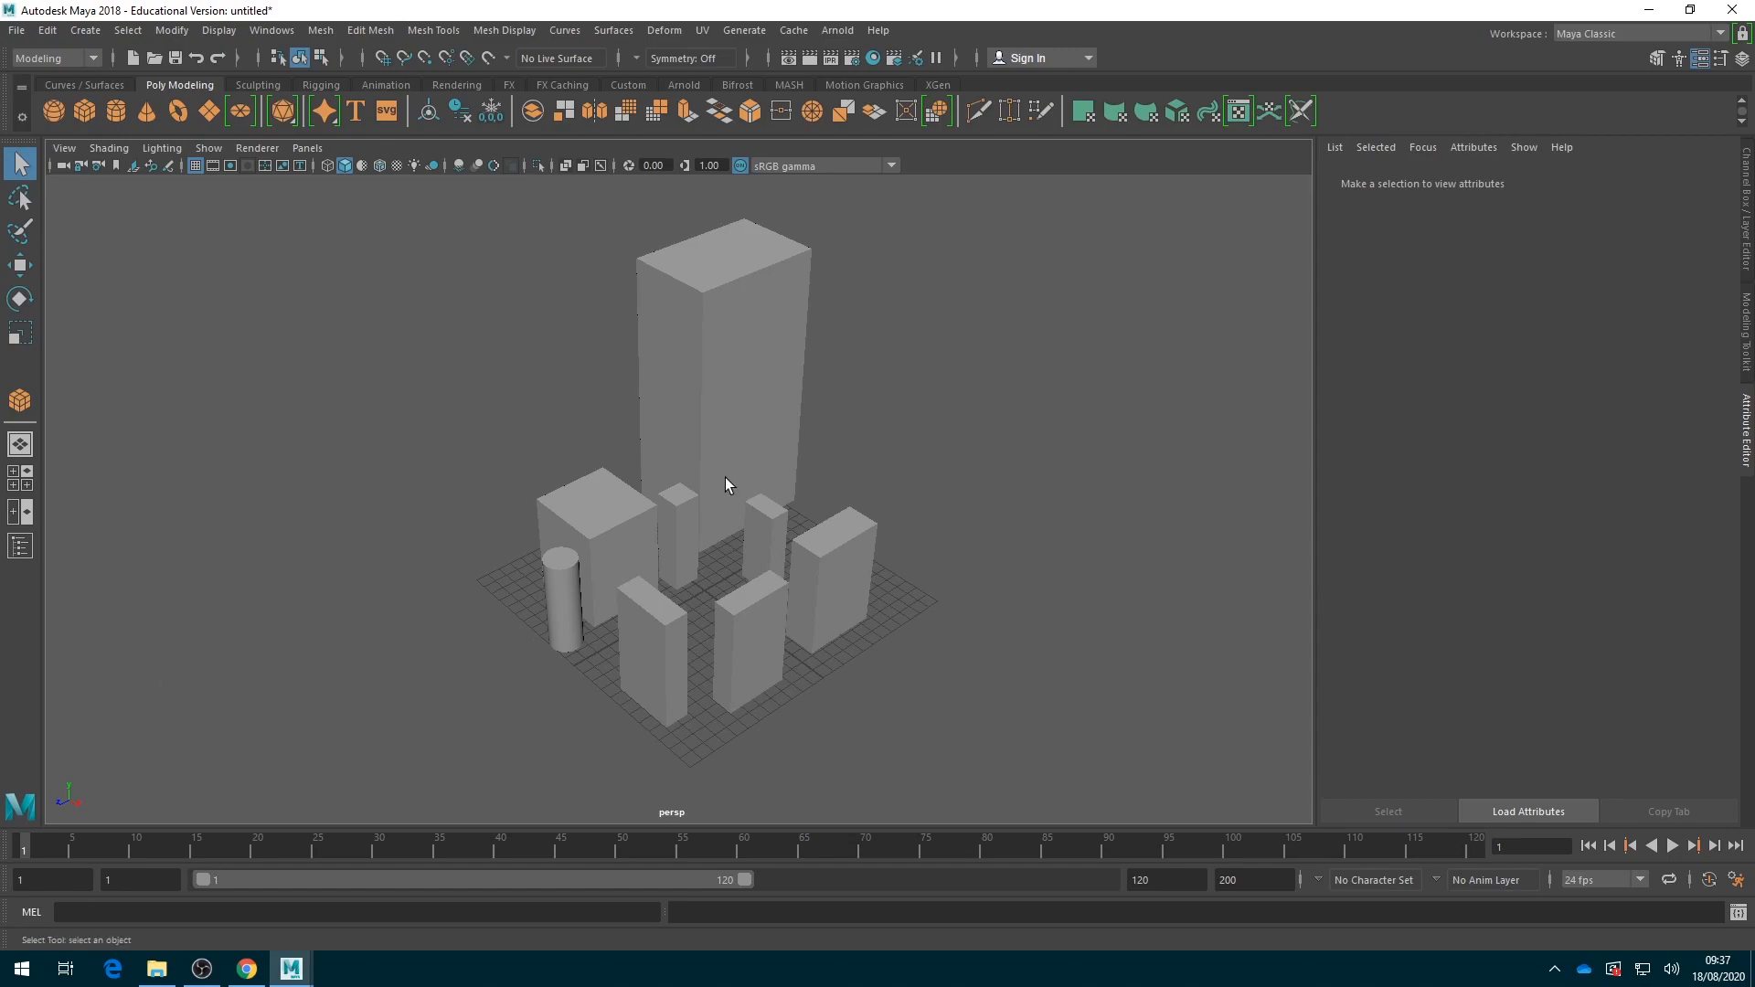
mouse_move(726, 482)
middle_mouse_down("alt")
mouse_move(725, 446)
mouse_move(411, 483)
mouse_move(929, 474)
mouse_move(685, 474)
mouse_move(772, 481)
mouse_move(709, 472)
middle_mouse_up("alt")
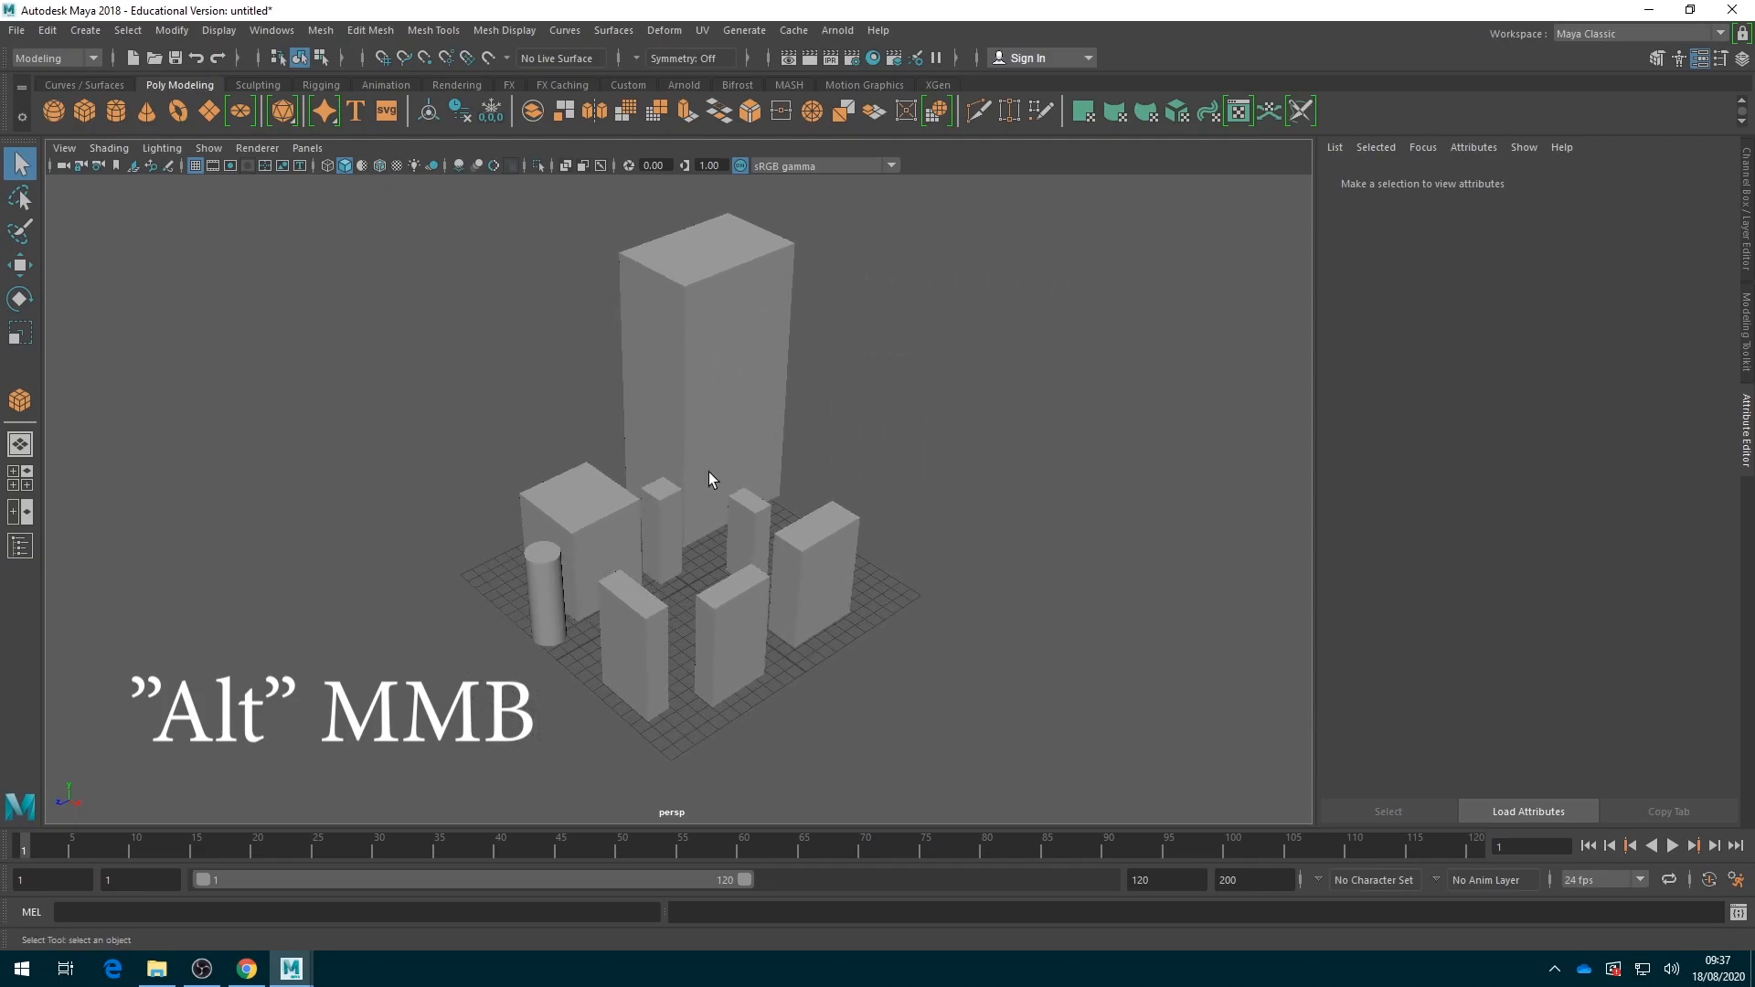
right_click_drag(709, 472, 706, 509, "alt")
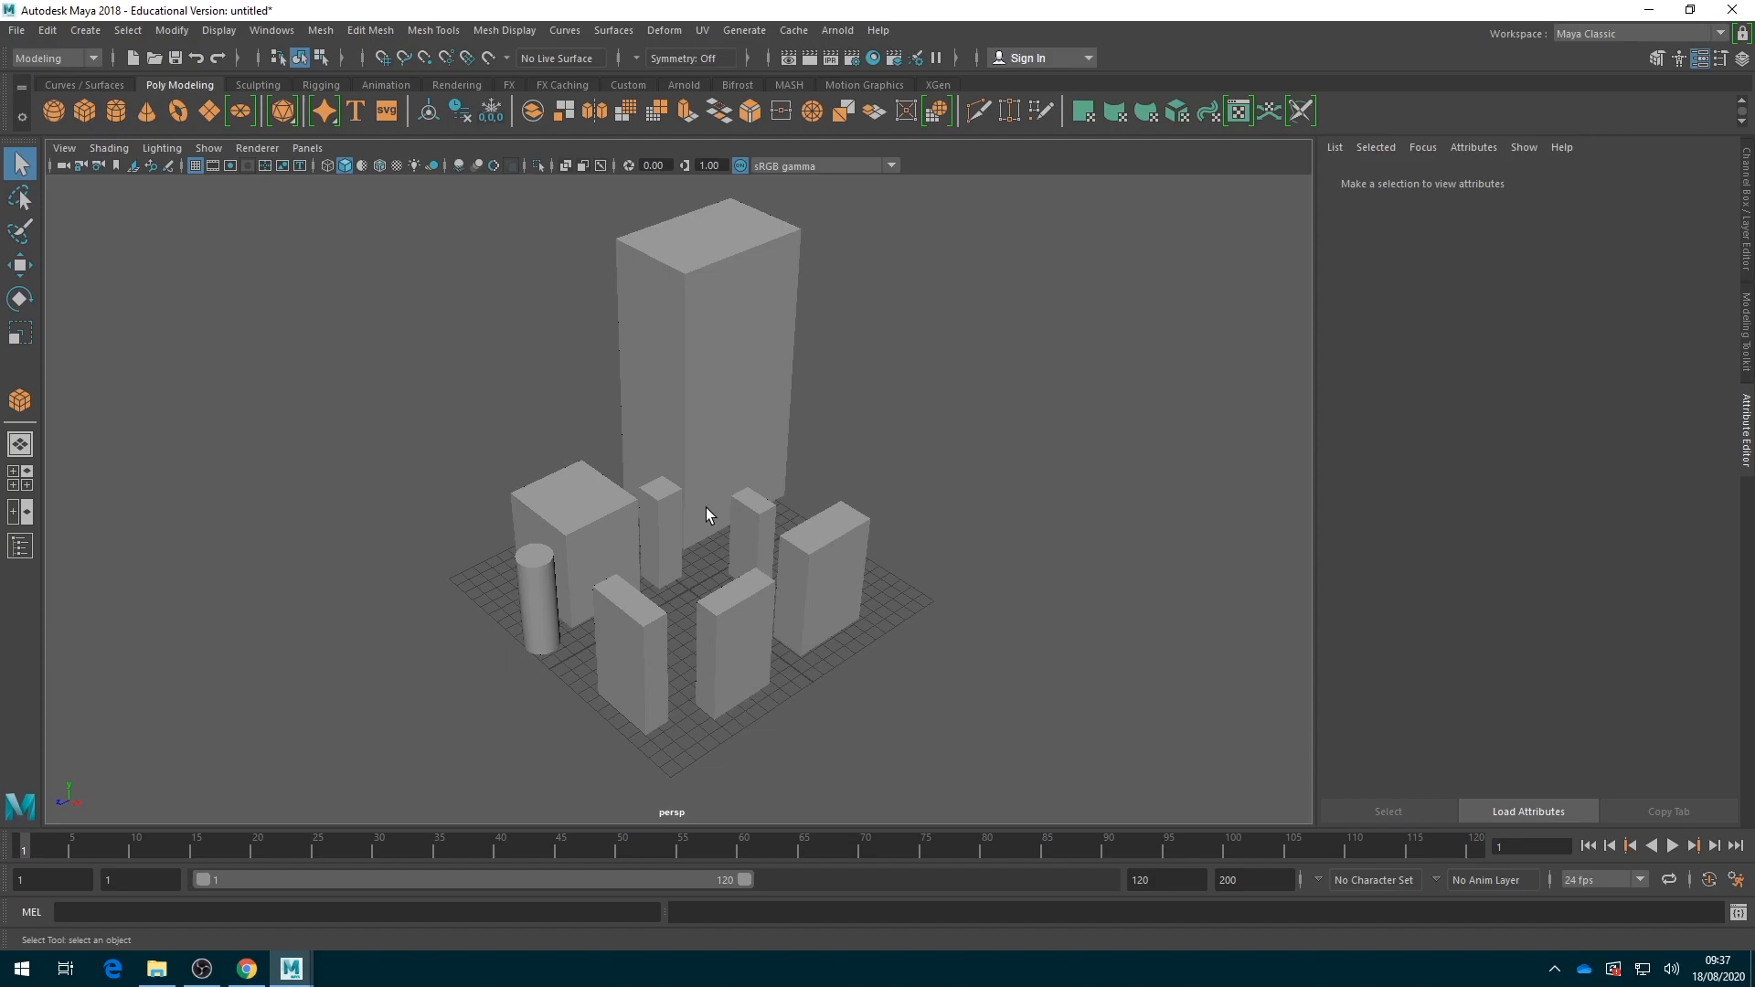
scroll(705, 507, "up", 3)
scroll(705, 507, "down", 5)
scroll(706, 507, "up", 2)
scroll(706, 507, "up", 3)
scroll(706, 508, "down", 5)
scroll(706, 507, "up", 3)
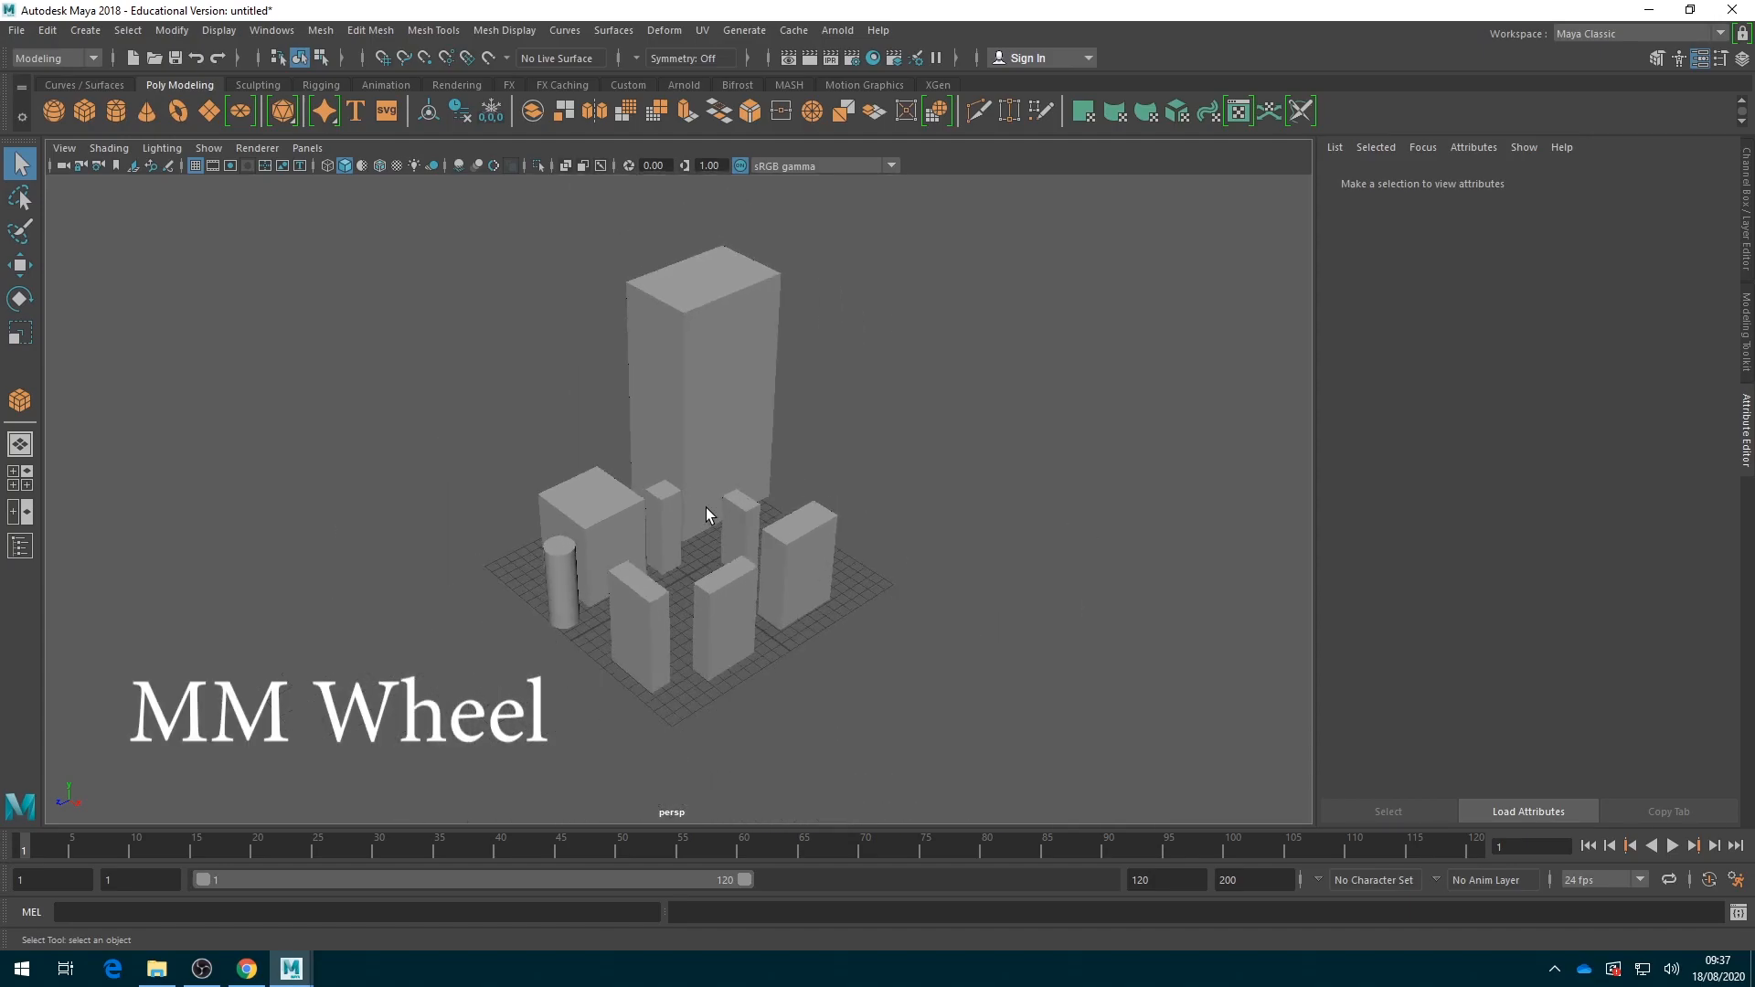
scroll(706, 507, "down", 4)
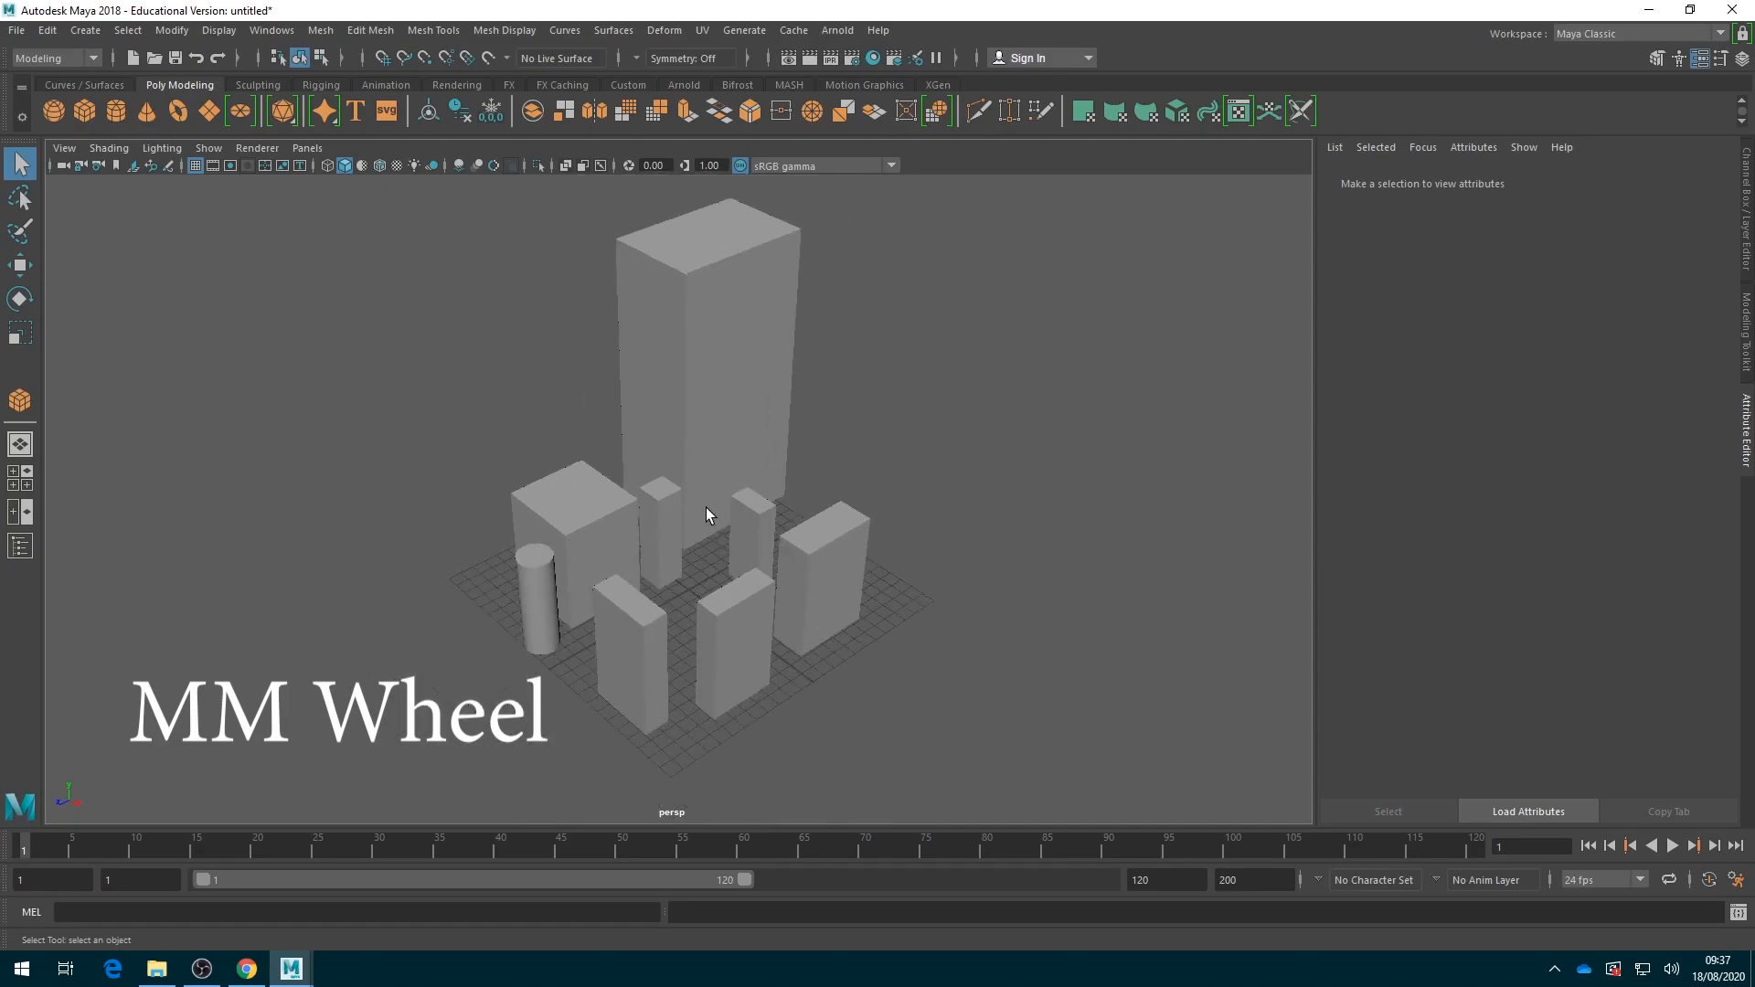
scroll(705, 507, "up", 1)
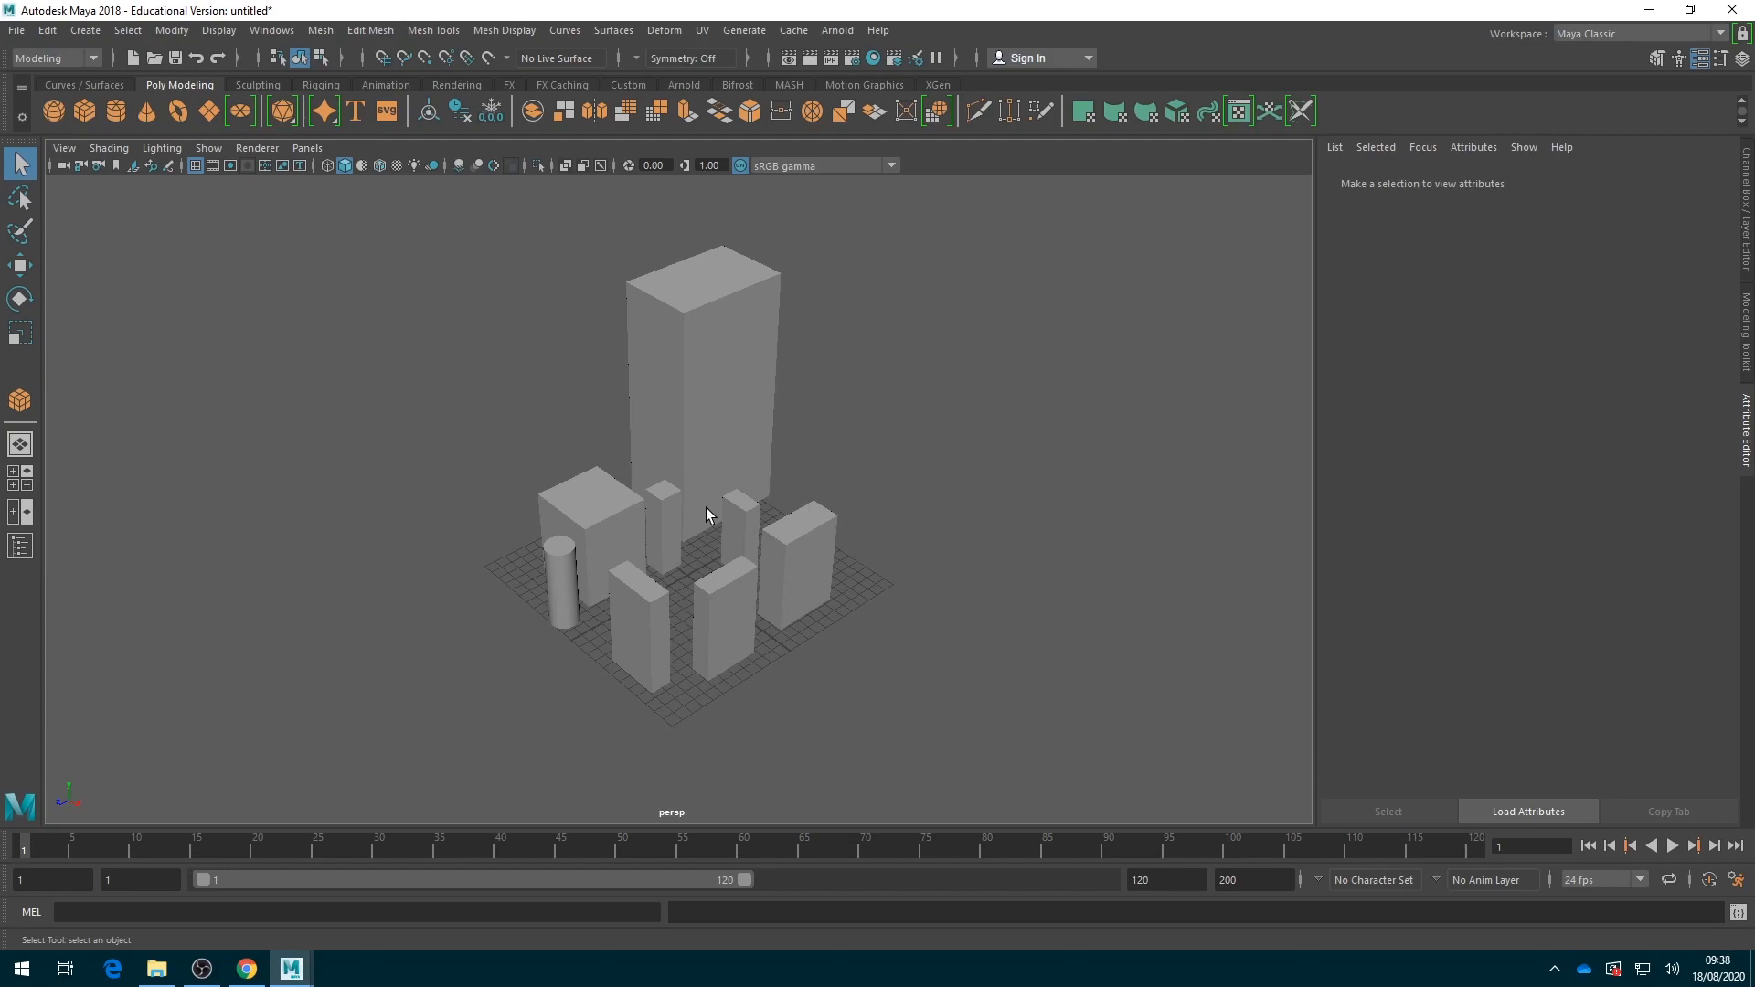
Rotate the tall block slightly about its vertical axis, trying the Move and Scale tools before returning to the Select tool
key("alt")
key("w")
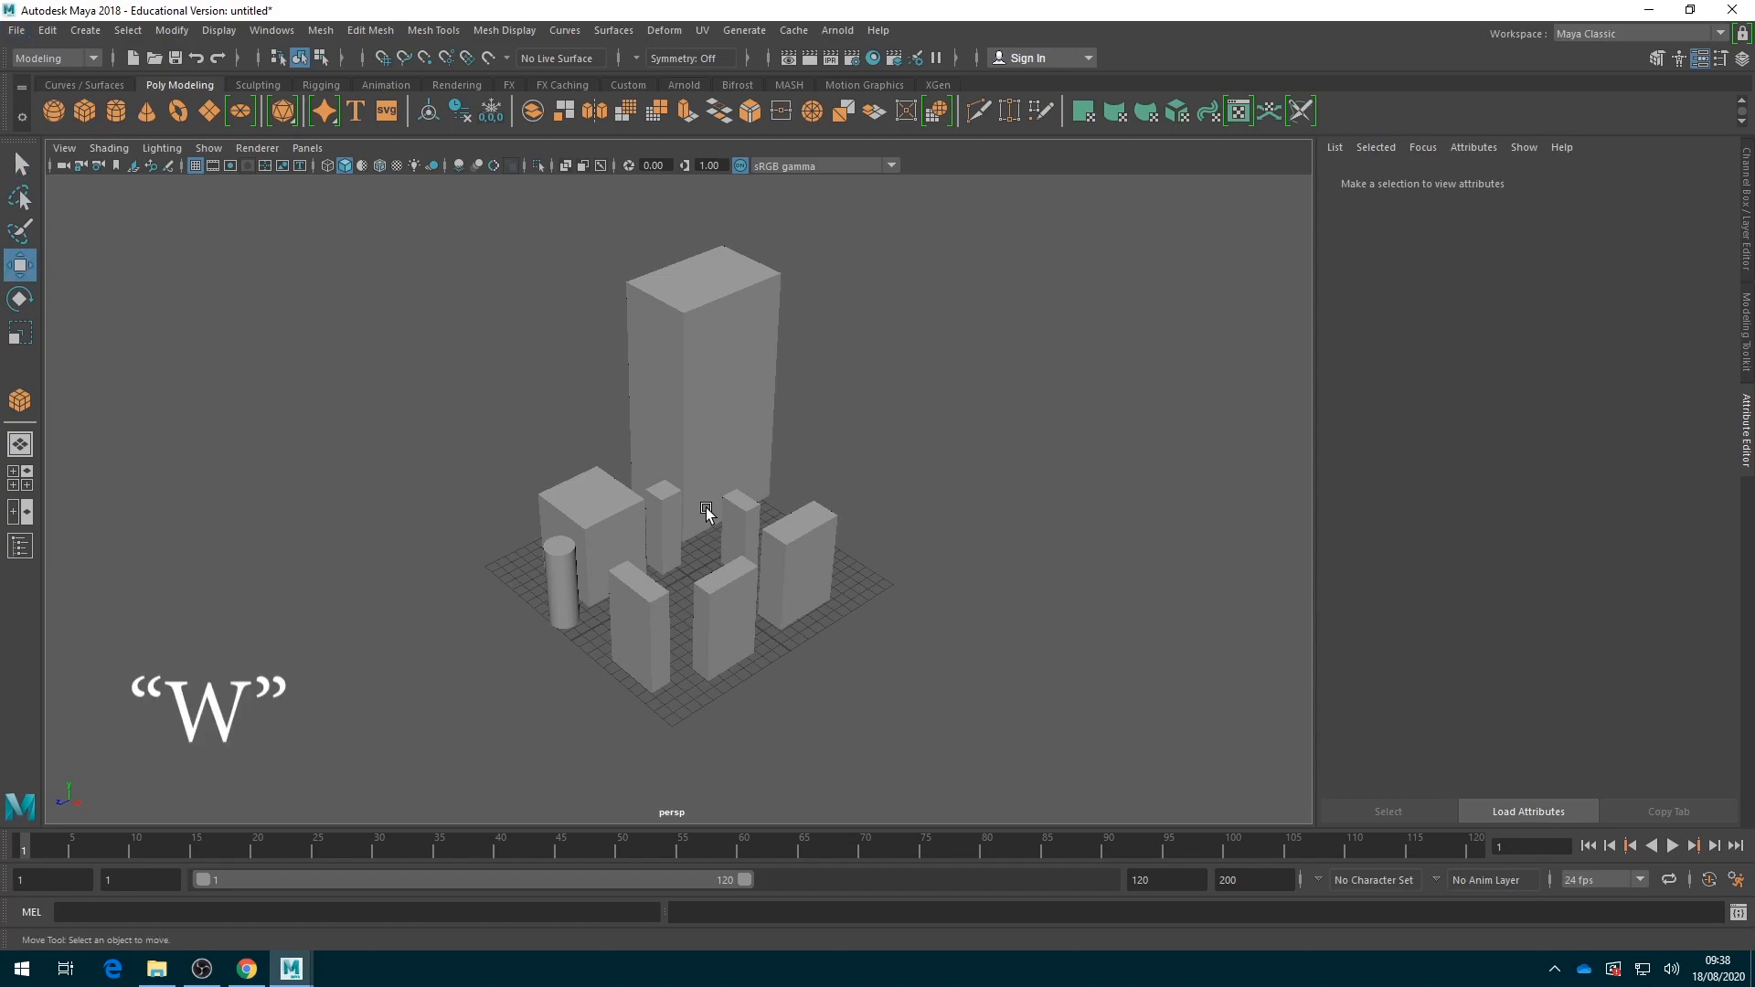
left_click(740, 422)
mouse_move(747, 423)
left_mouse_down()
mouse_move(821, 462)
mouse_move(732, 404)
mouse_move(633, 430)
mouse_move(732, 436)
mouse_move(743, 454)
left_mouse_up()
key("e")
key("r")
key("q")
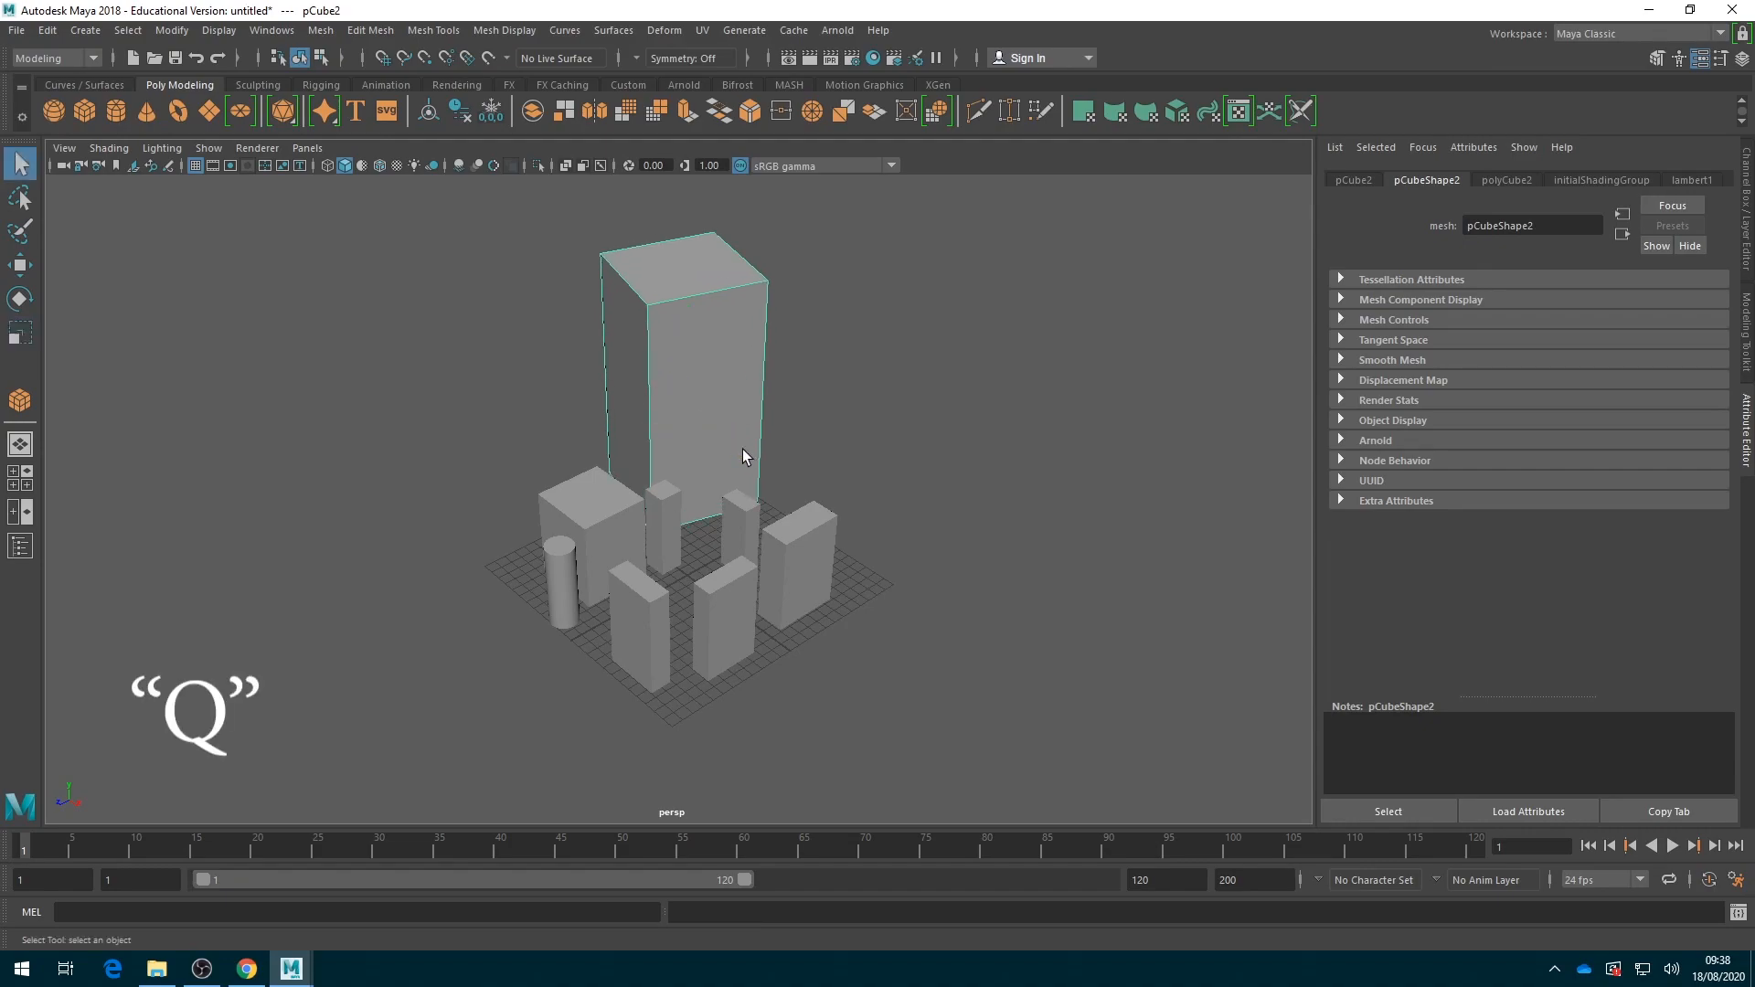
Select each smaller block and the cylinder in turn, and clear the selection with the layout viewed from another side
left_click(588, 497)
left_click(666, 519)
left_click(741, 519)
left_click(793, 554)
left_click(722, 614)
left_click(622, 613)
left_click(563, 572)
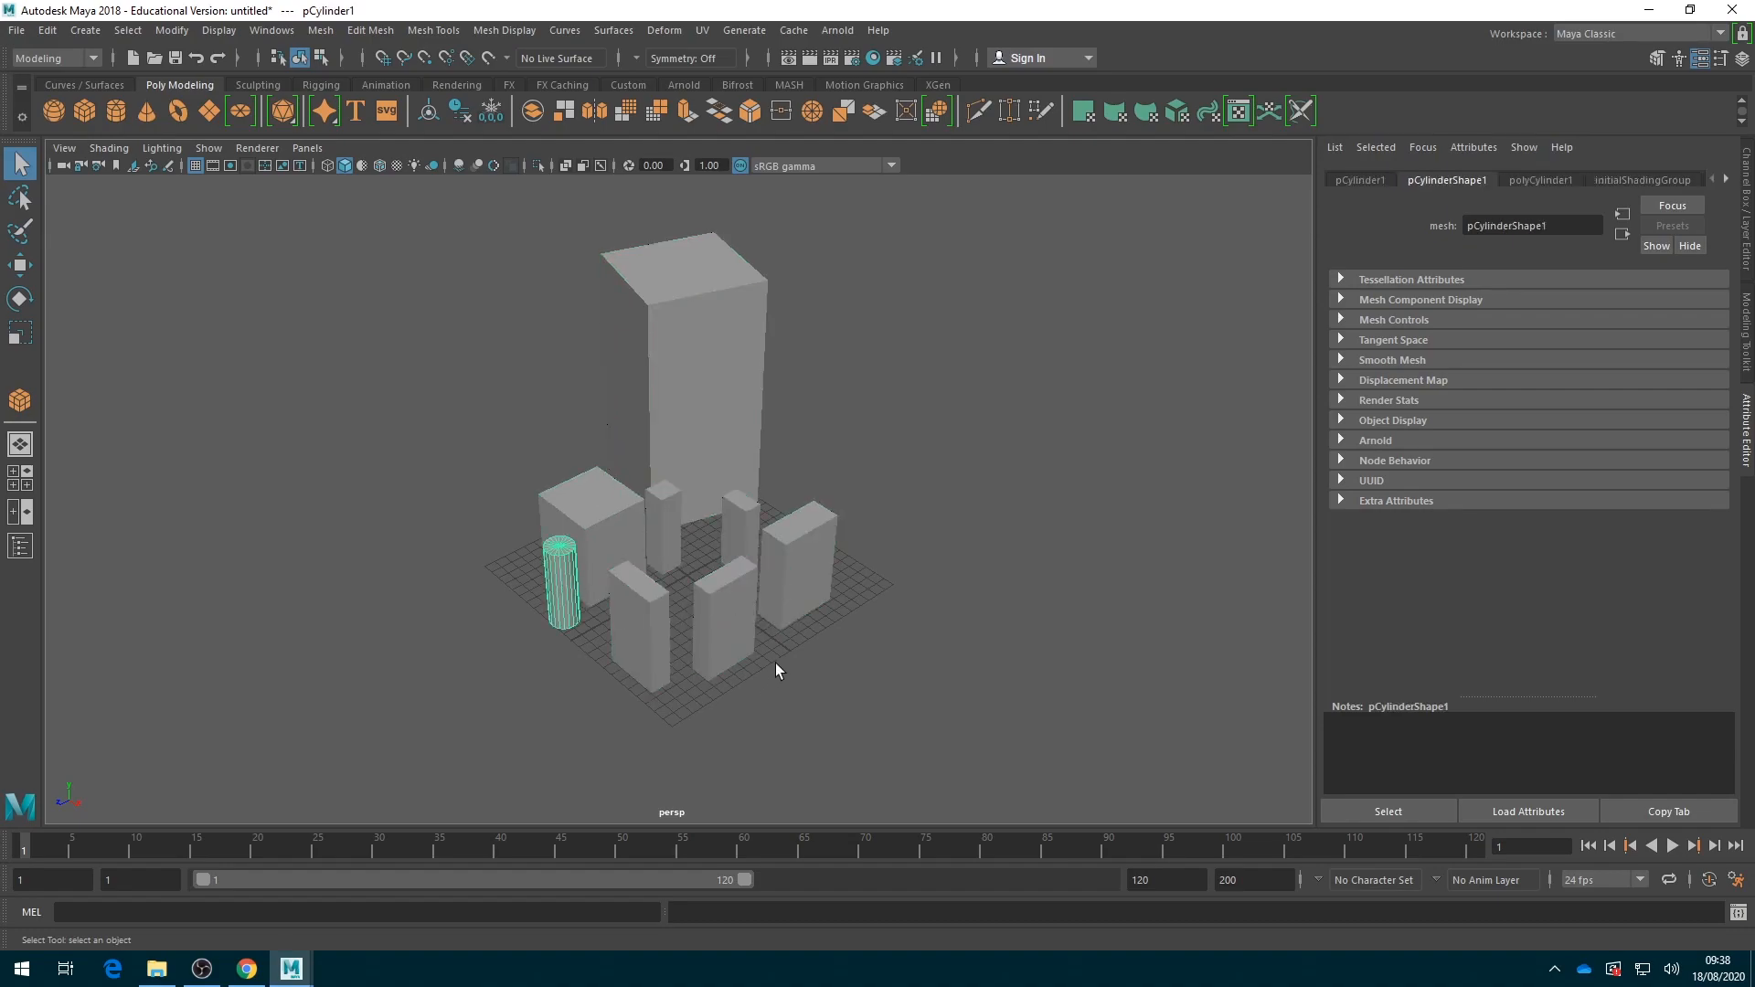
middle_click_drag(831, 627, 852, 639, "alt")
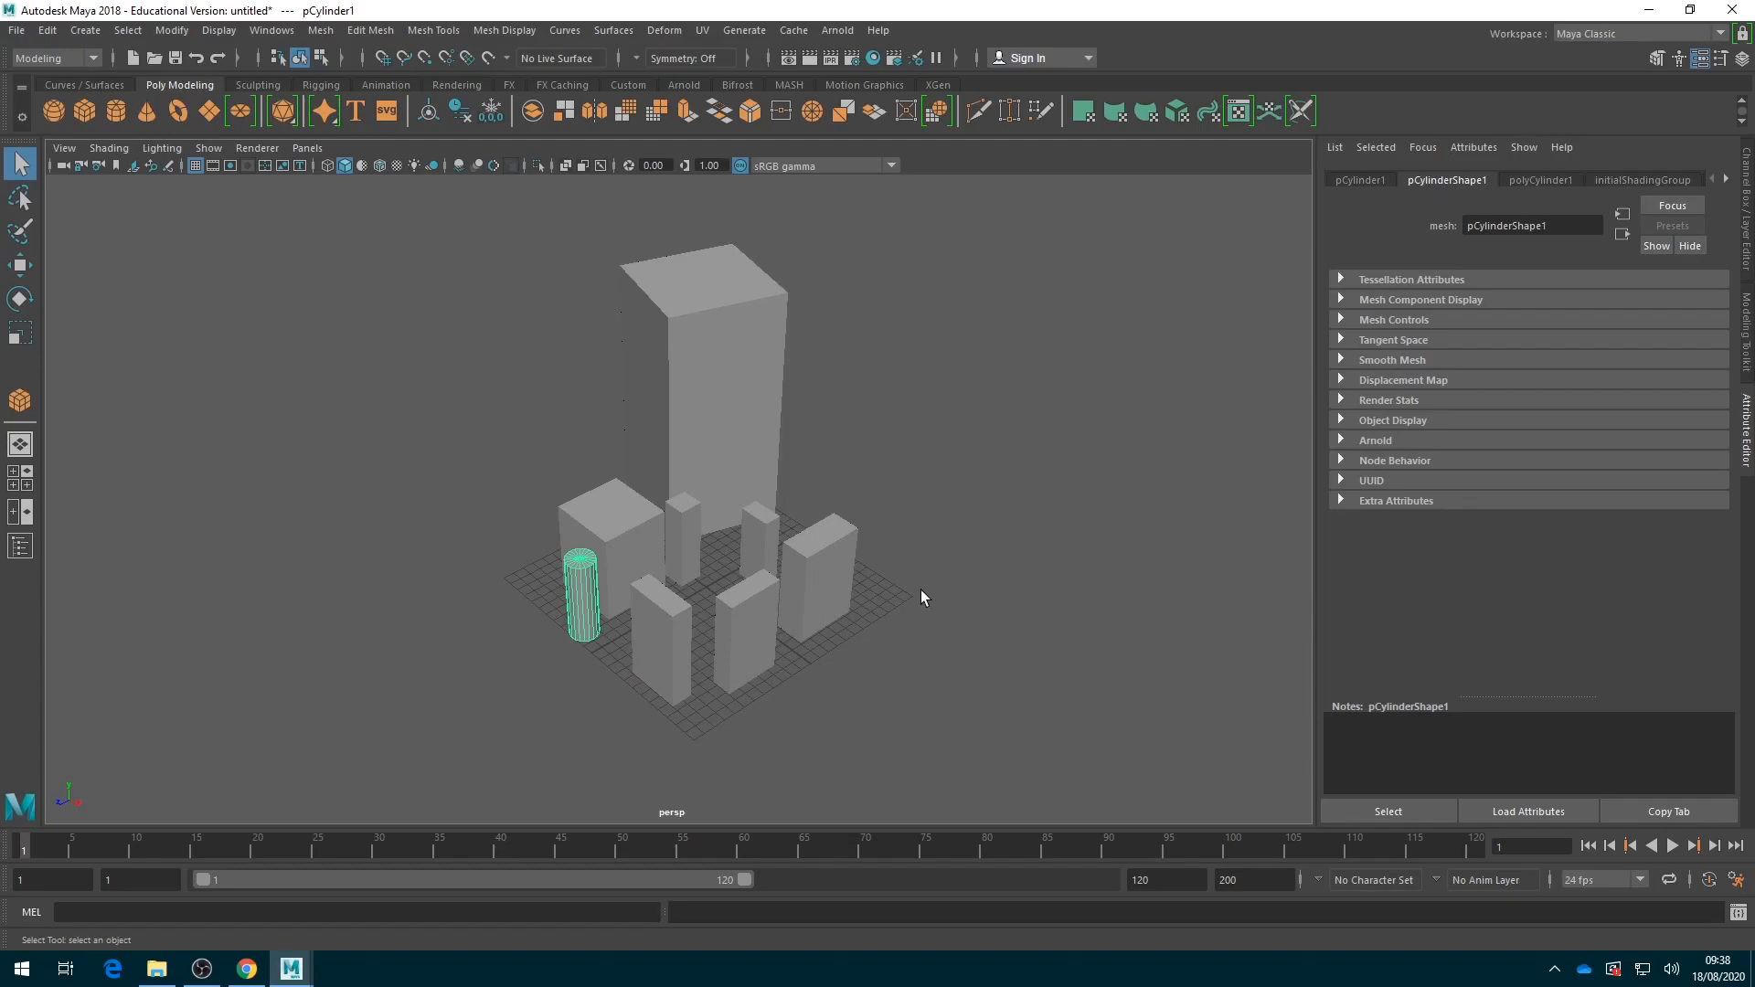
left_click_drag(899, 560, 838, 560, "alt")
left_click(864, 579)
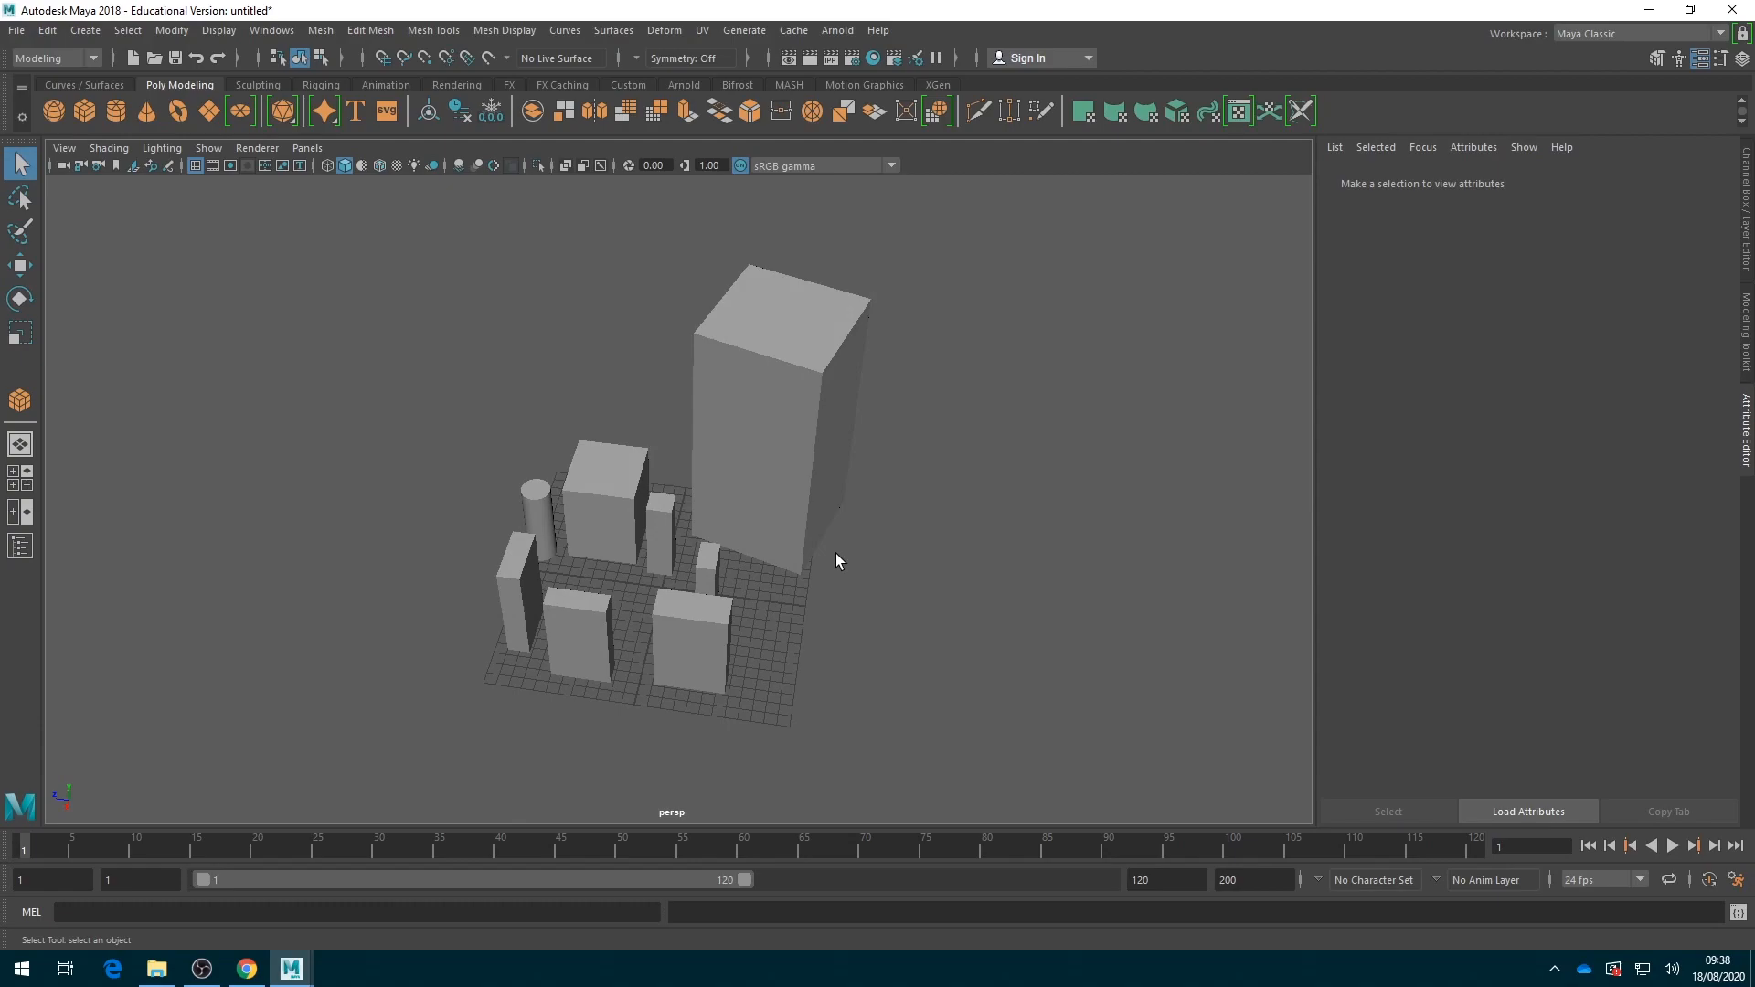